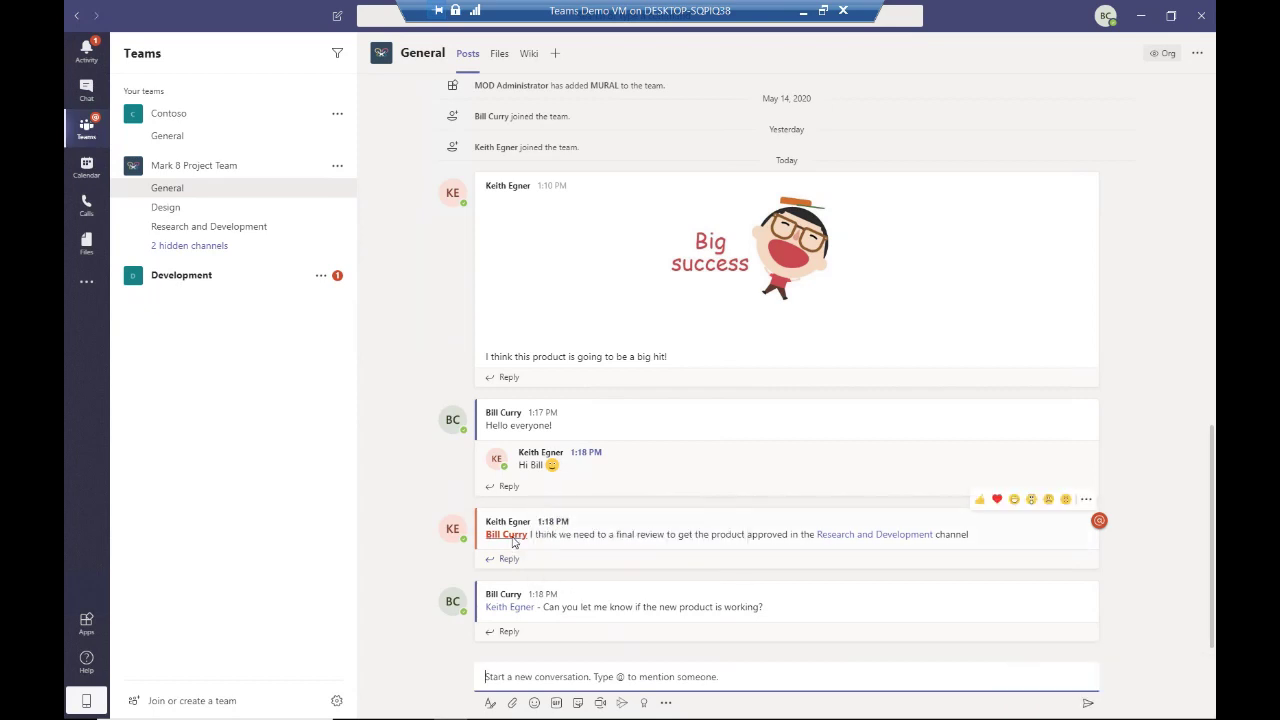
mouse_move(513, 541)
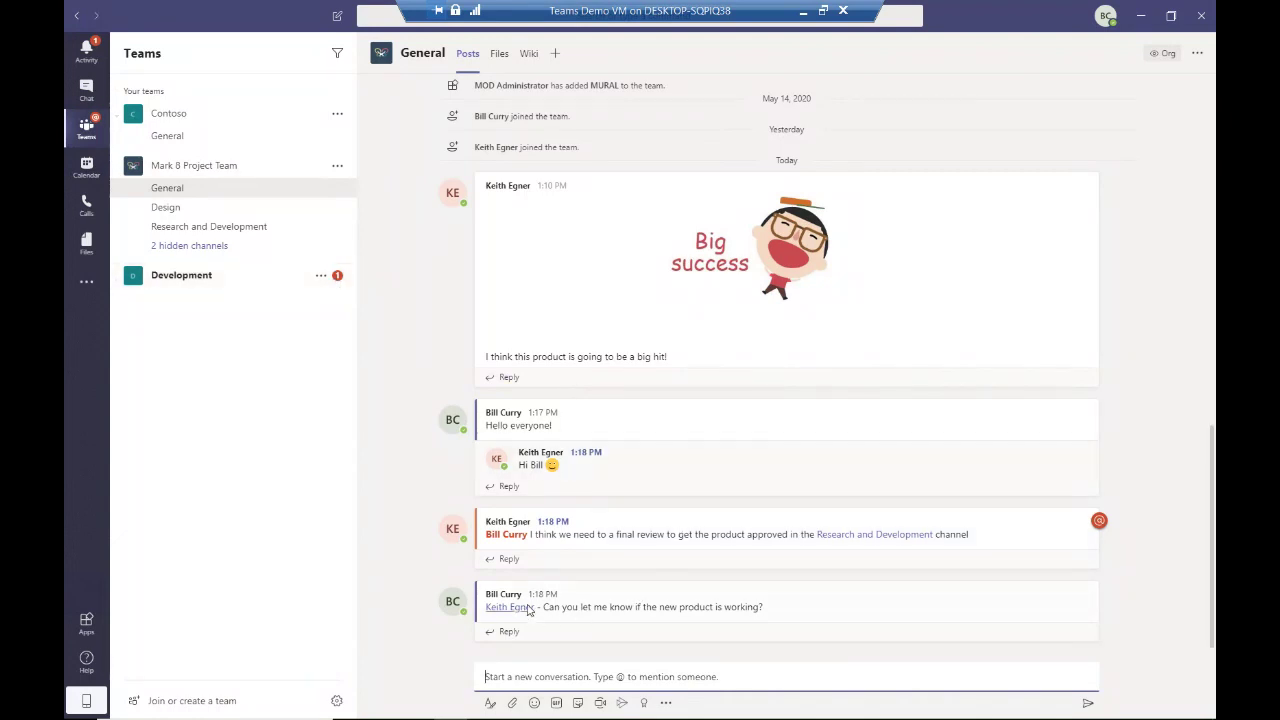
mouse_move(527, 612)
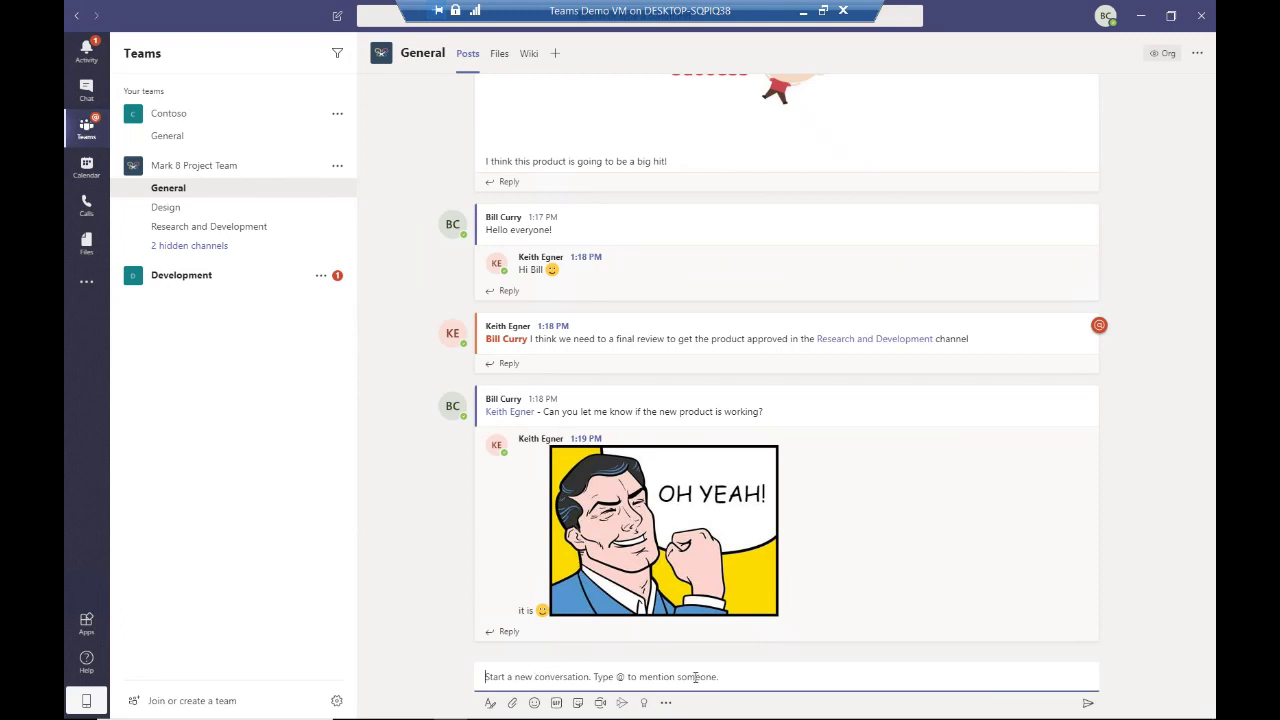
type("@")
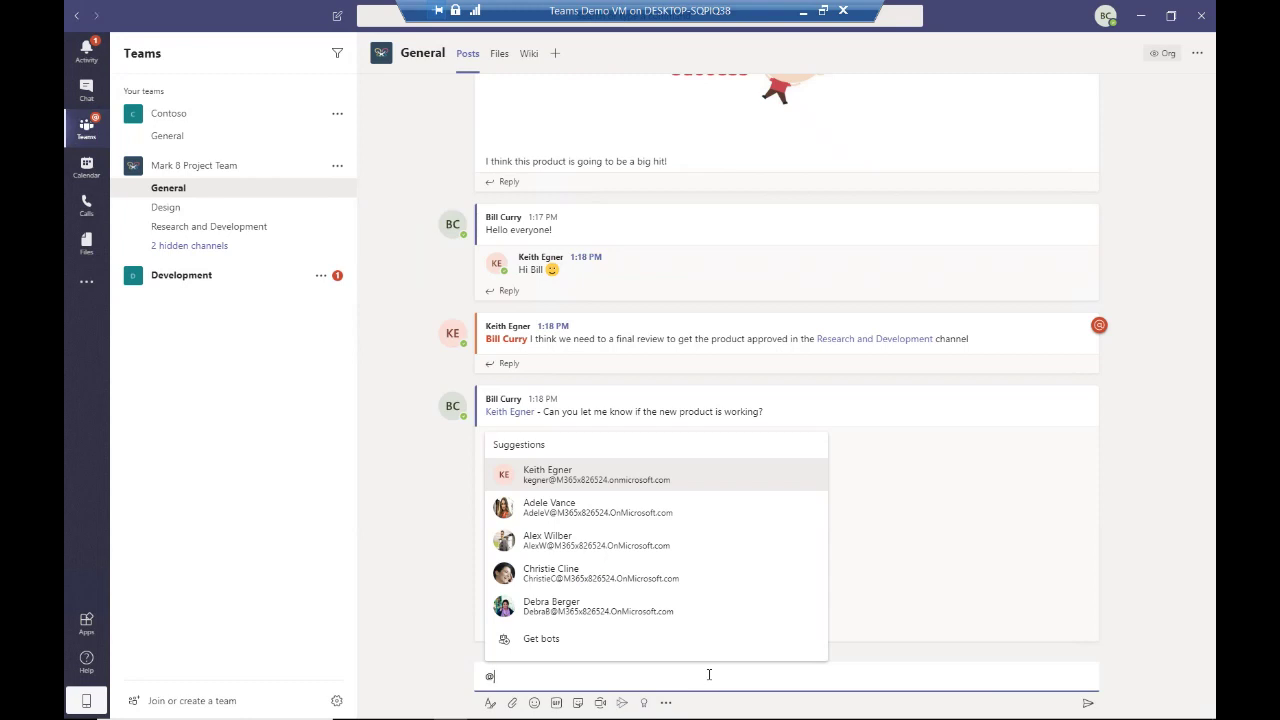
type("Mr")
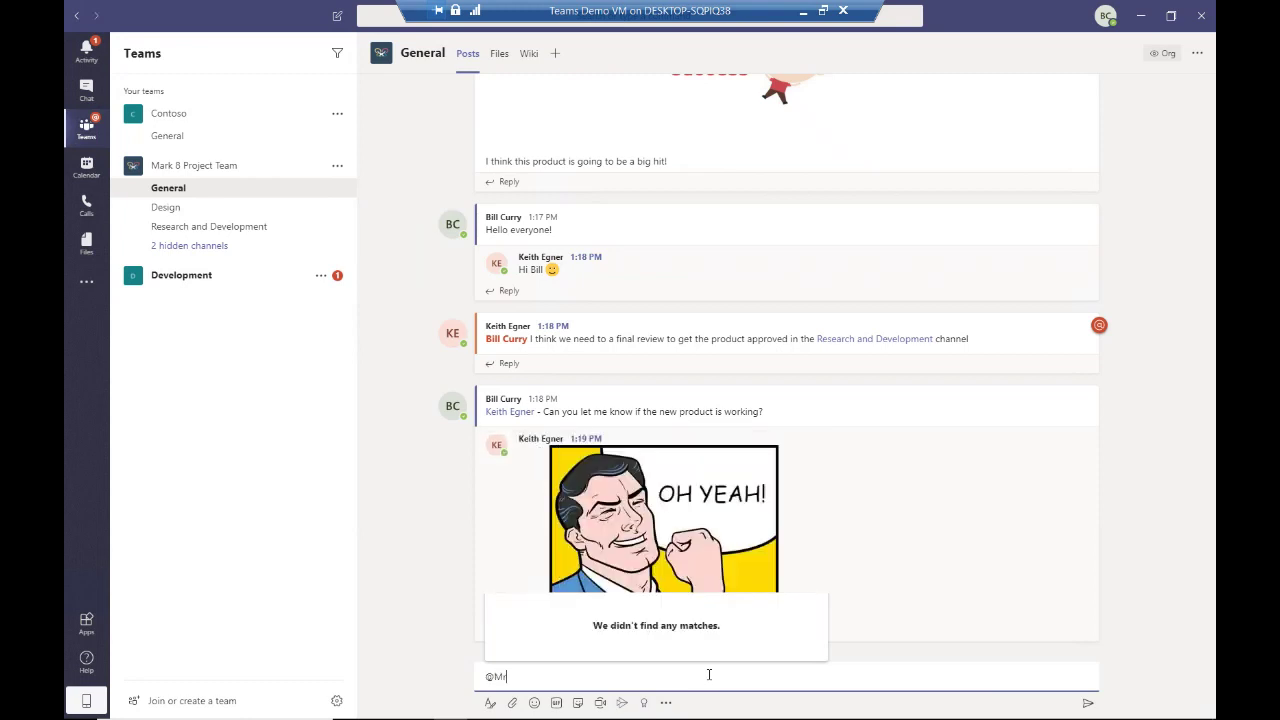
key("BackSpace")
key("BackSpace")
key("BackSpace")
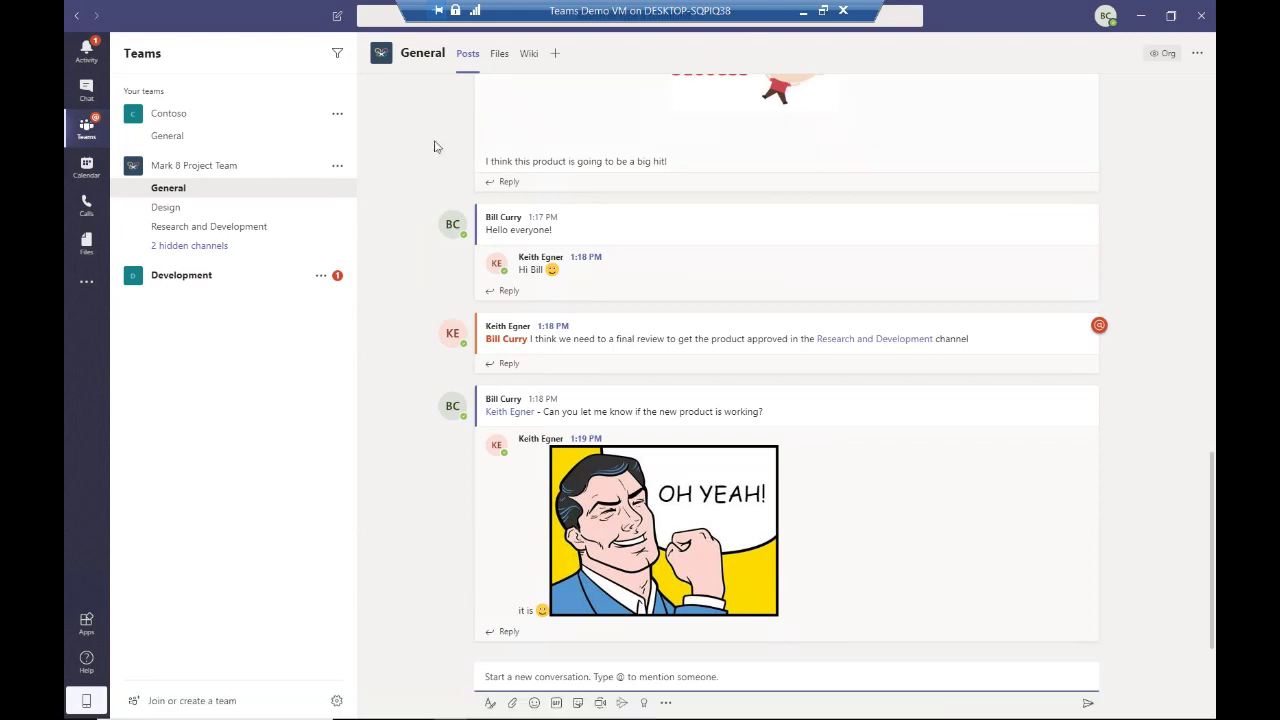
Step: Post "- Great quarter everyone!" with a mention of the Contoso team in the Contoso team's General channel
left_click(236, 116)
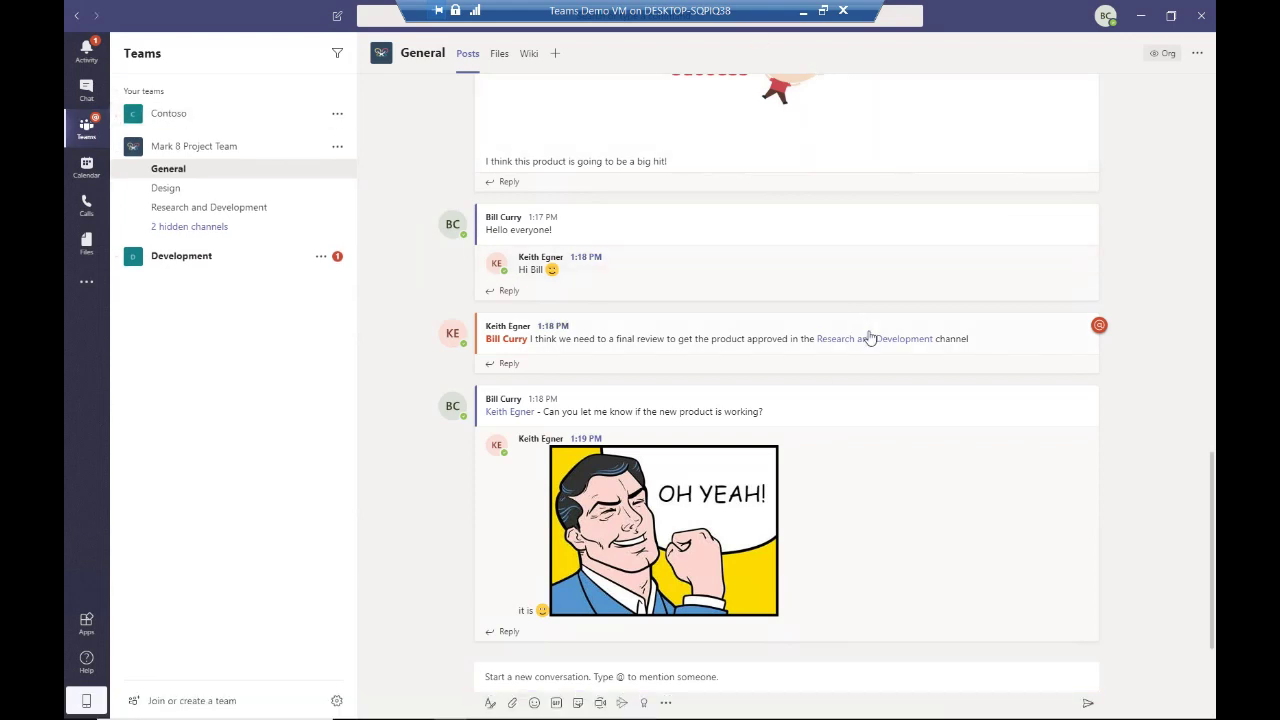
left_click(217, 127)
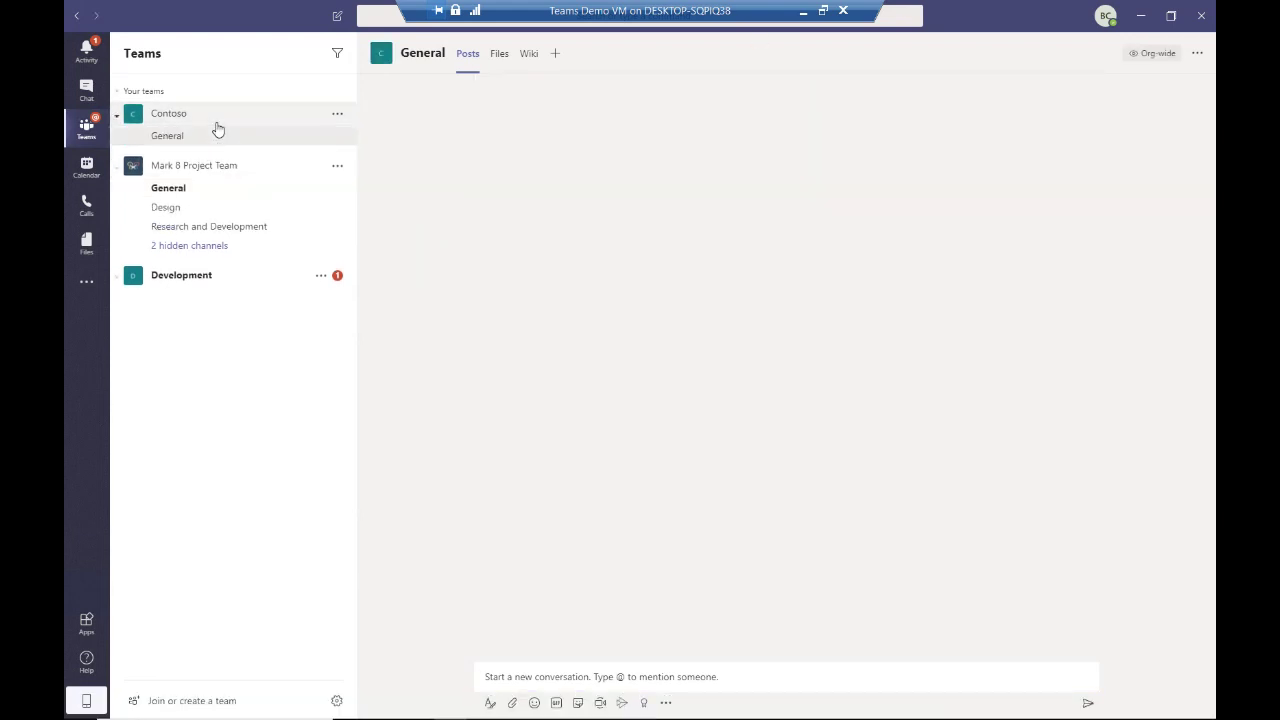
left_click(571, 667)
type("@con")
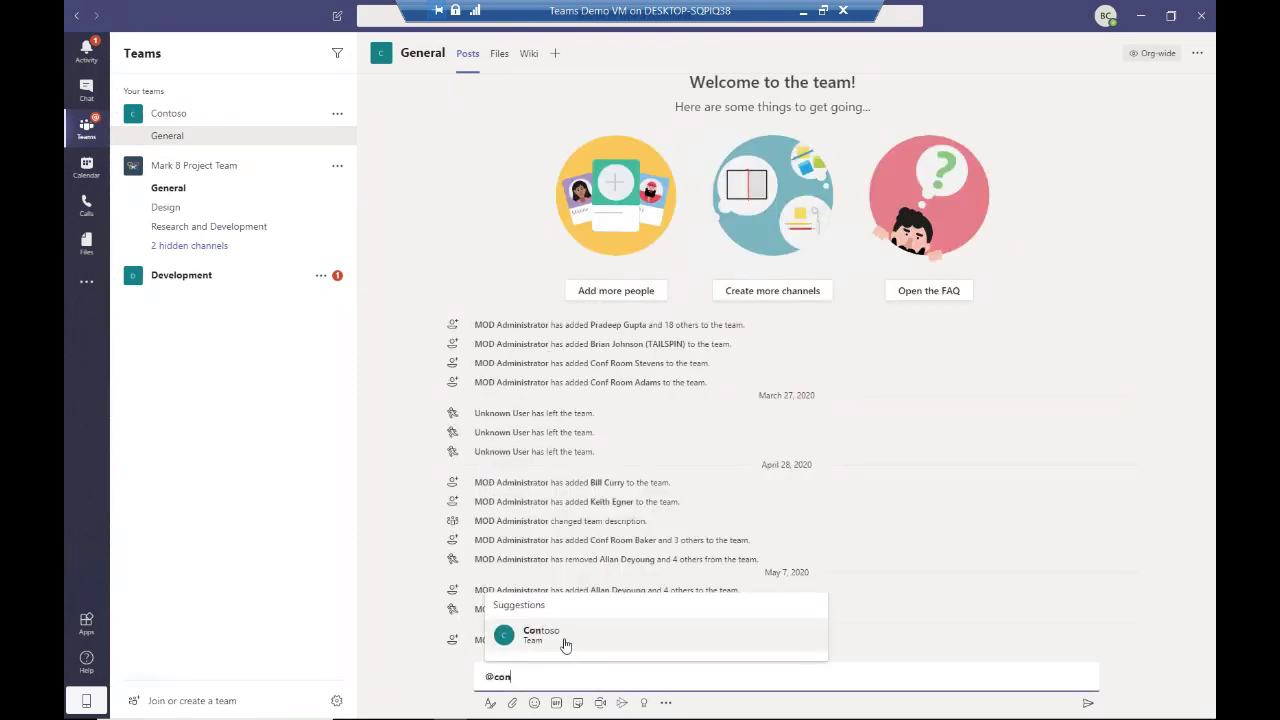
left_click(565, 645)
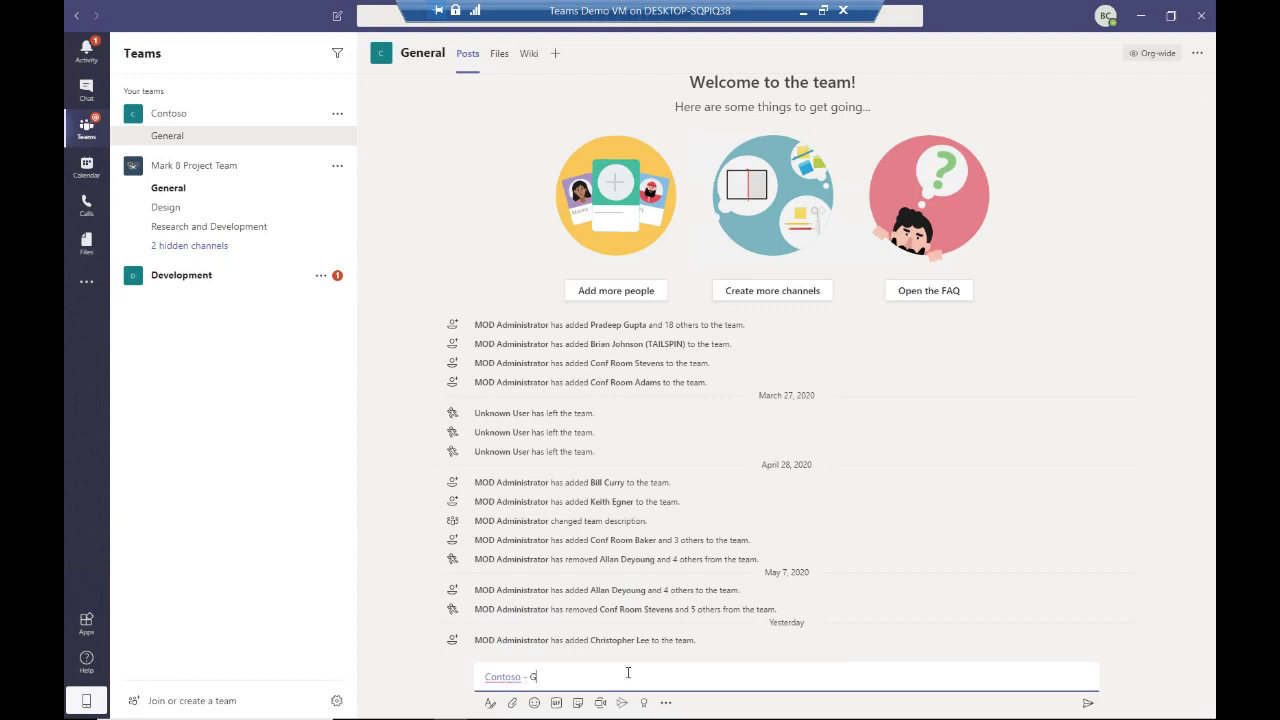
type("- Great quarter everyone!")
key("Return")
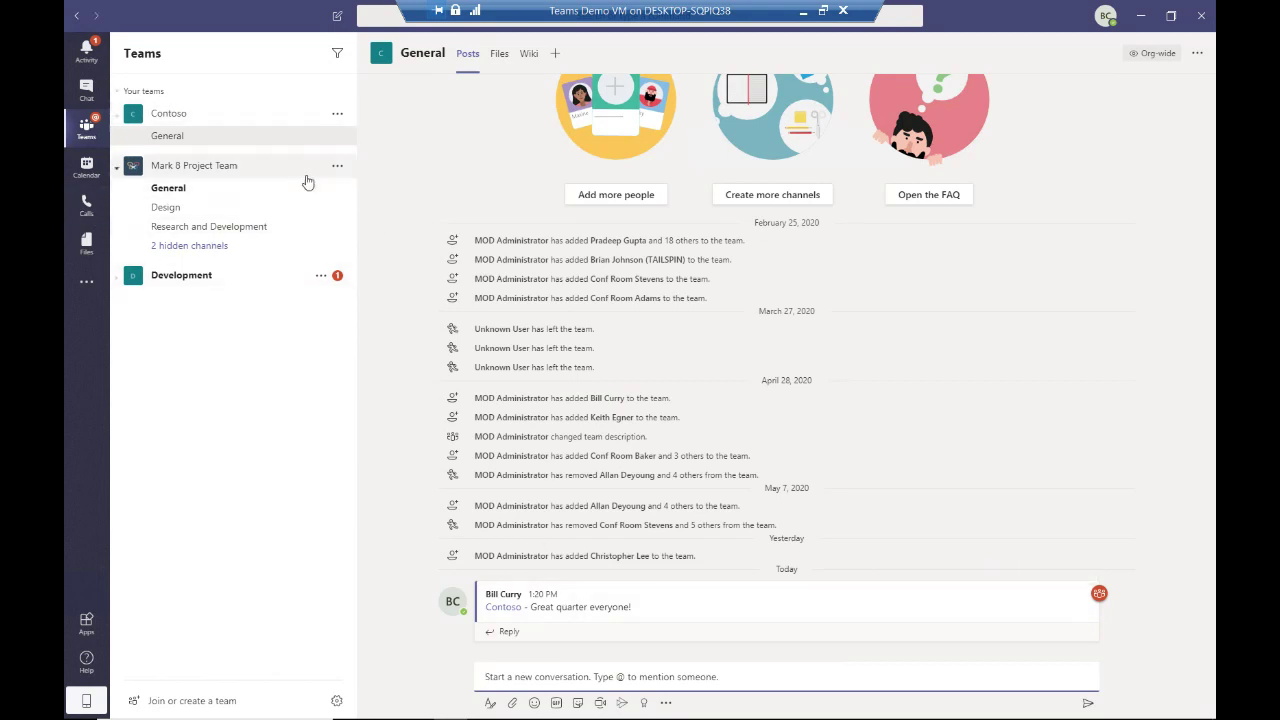
Step: Review the notification settings of the Mark 8 Project Team's General channel from the team's channel management, without changing them
left_click(219, 199)
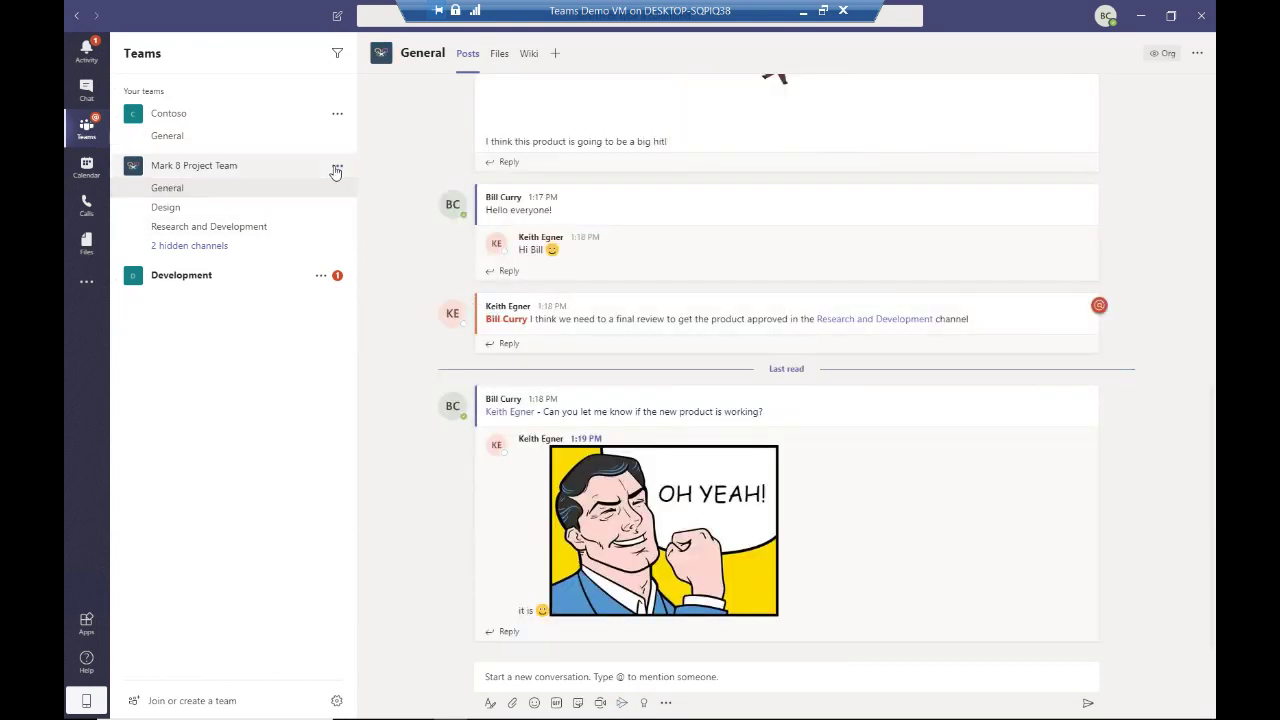
left_click(336, 170)
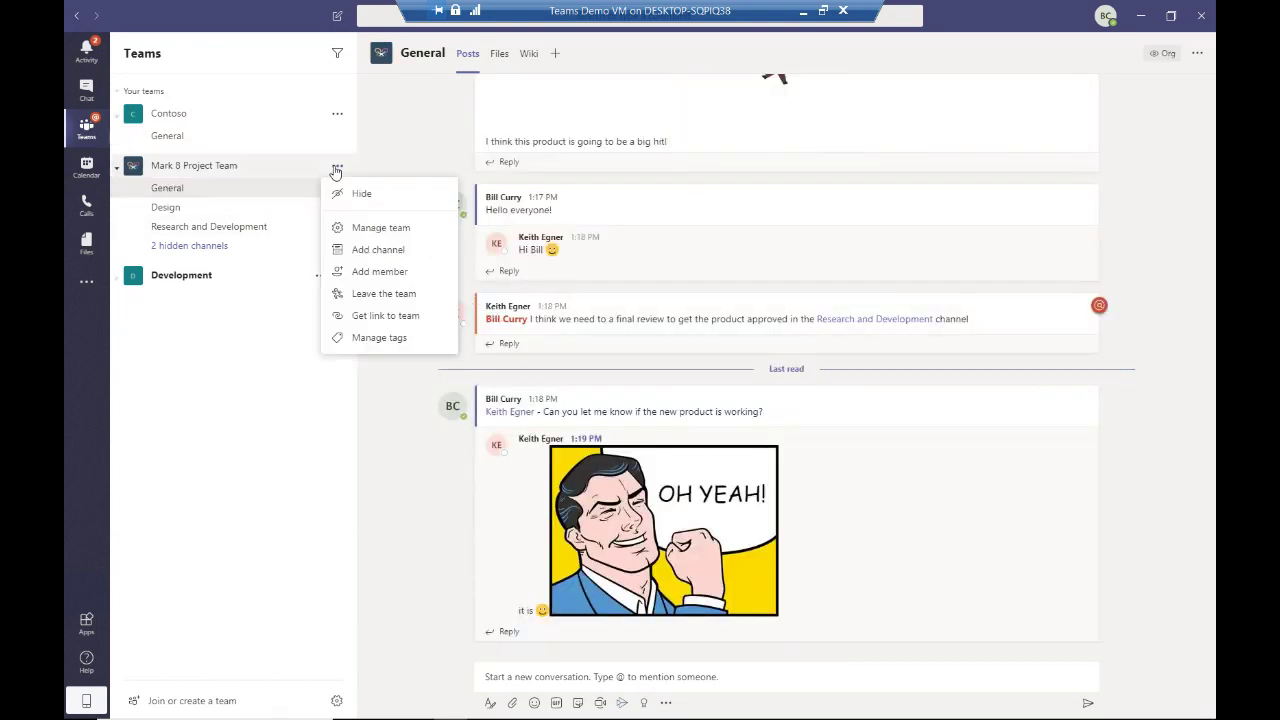
left_click(399, 229)
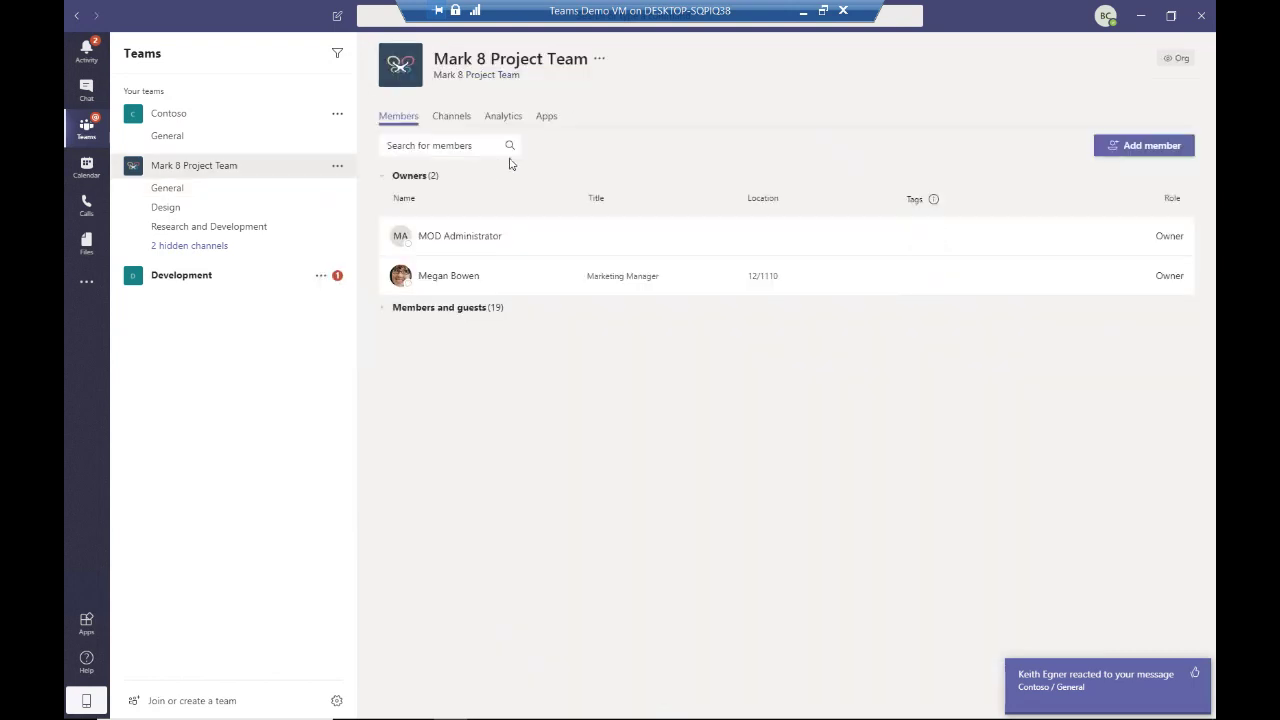
left_click(452, 119)
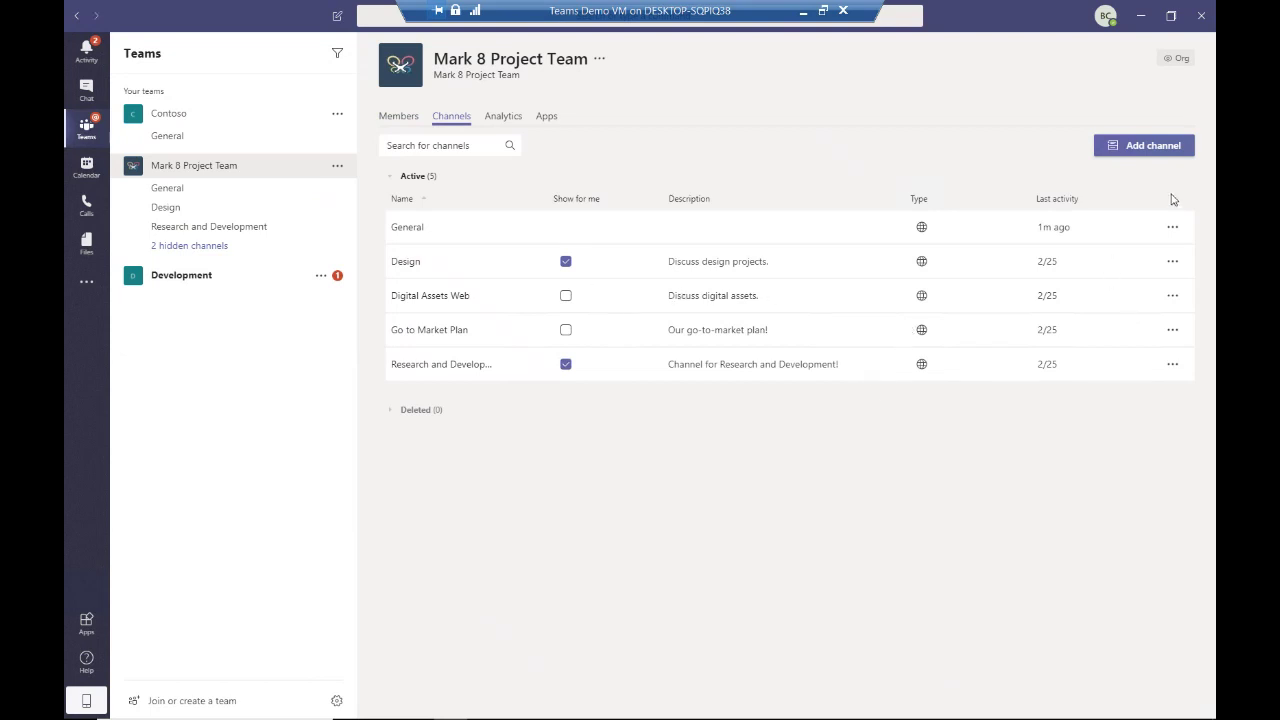
left_click(1172, 227)
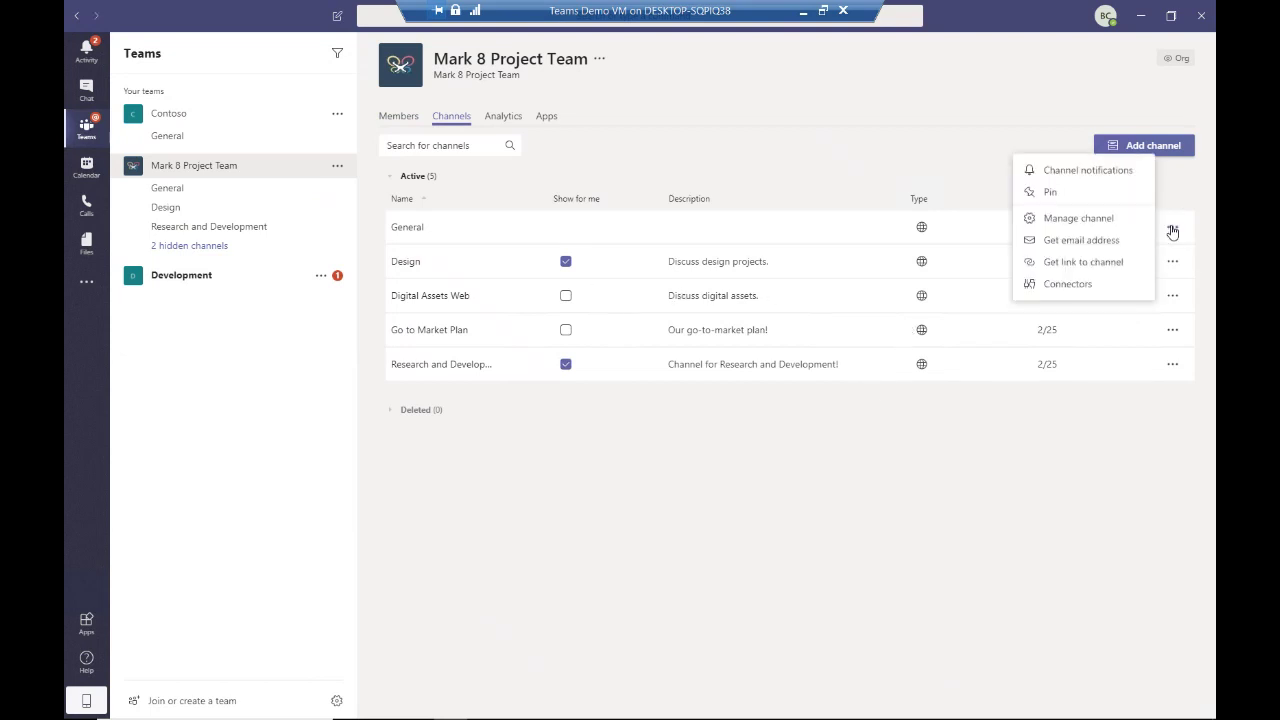
left_click(1100, 171)
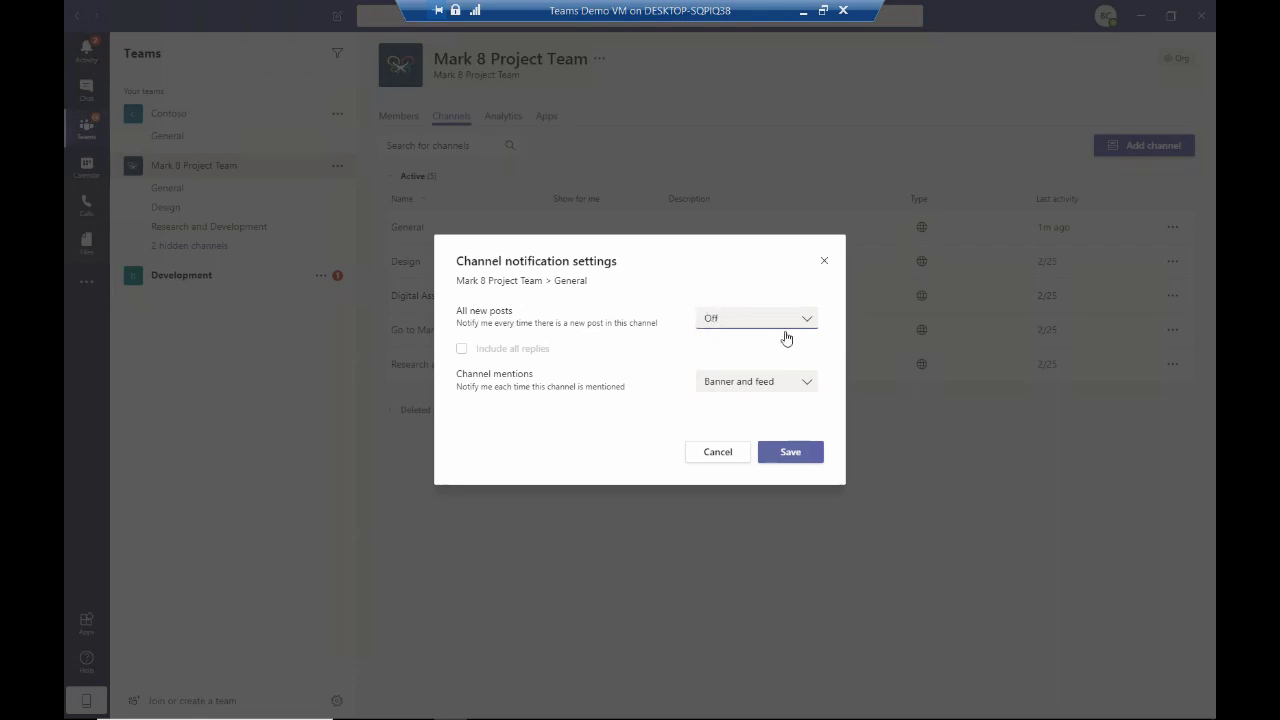
left_click(723, 455)
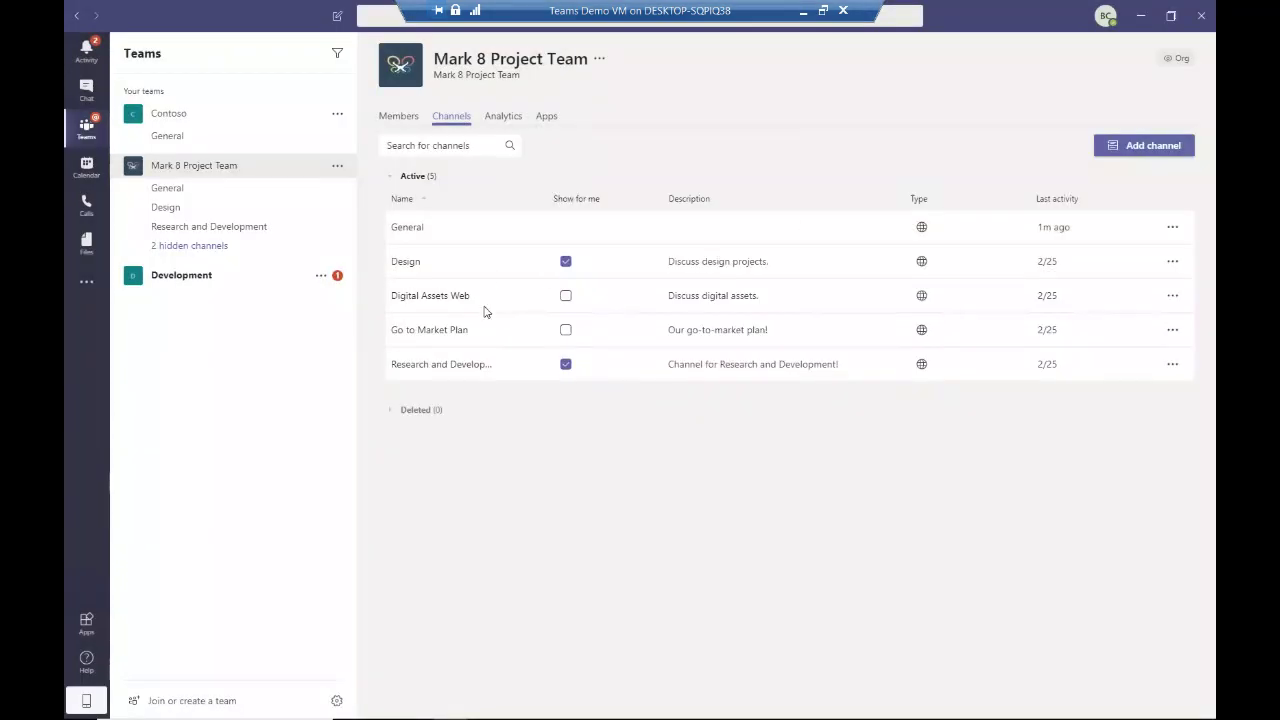
Step: Expand the Development team and open its General channel to view the posts
left_click(340, 284)
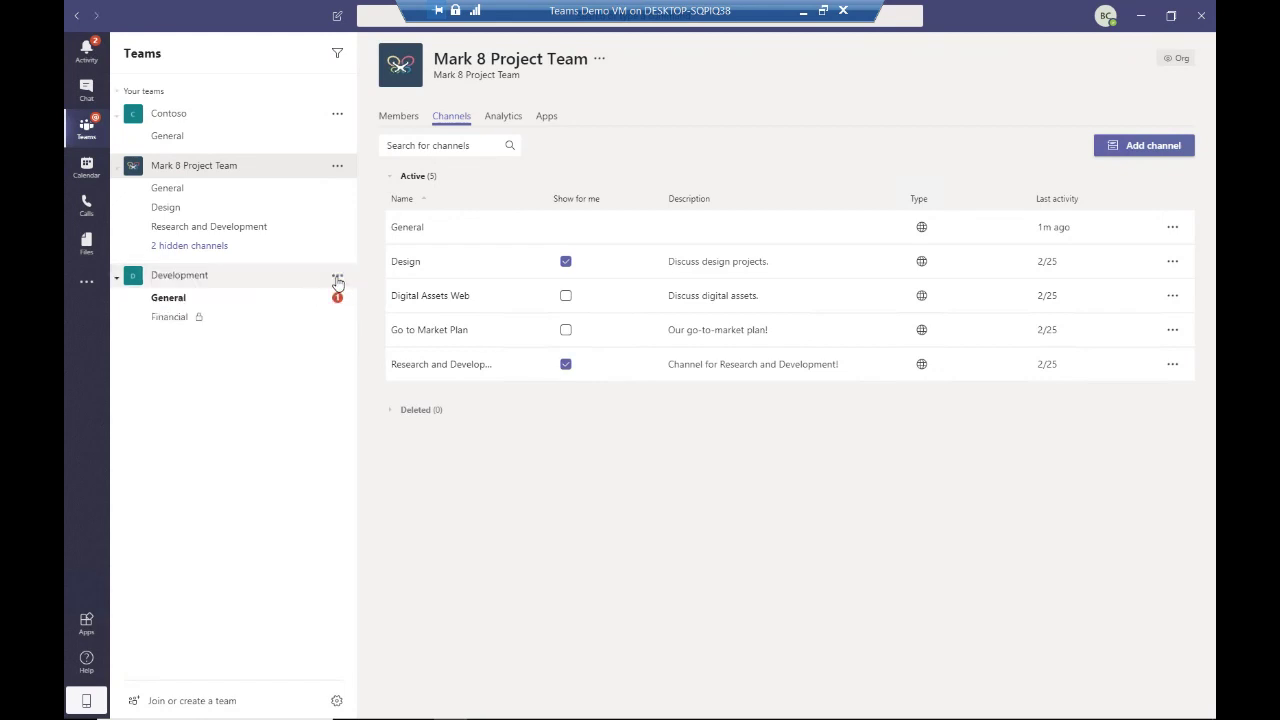
left_click(321, 298)
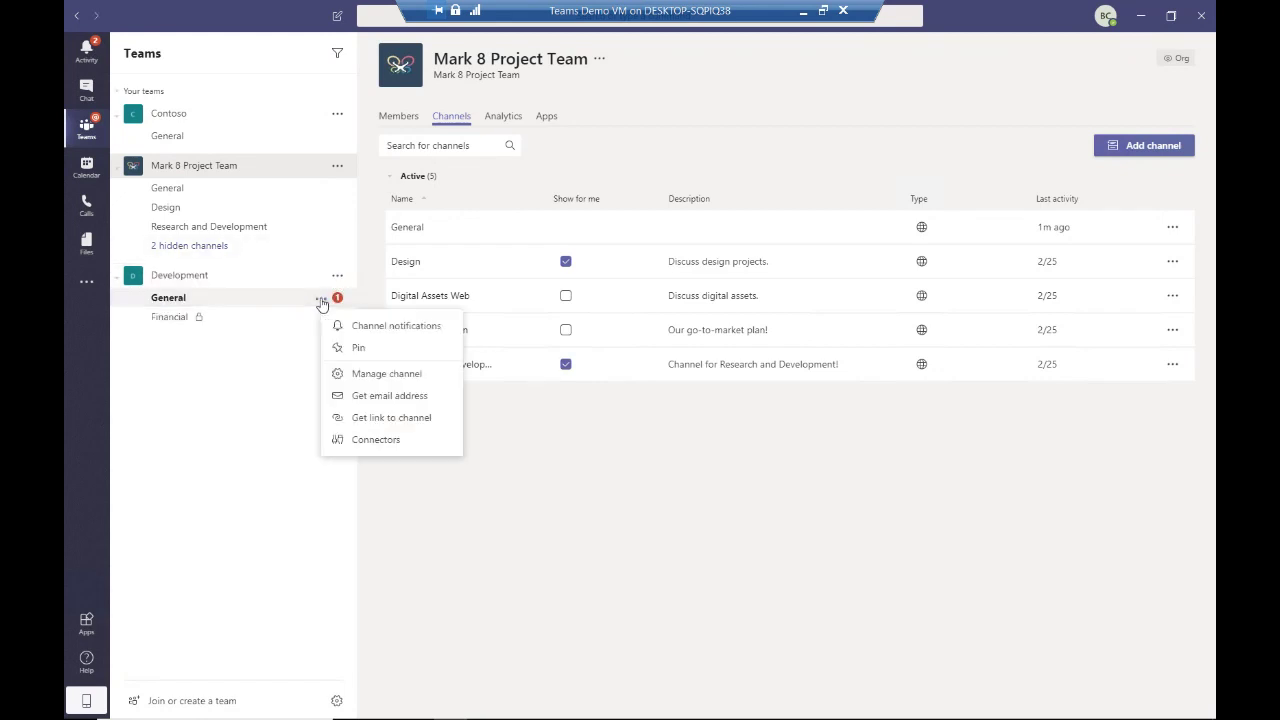
left_click(231, 299)
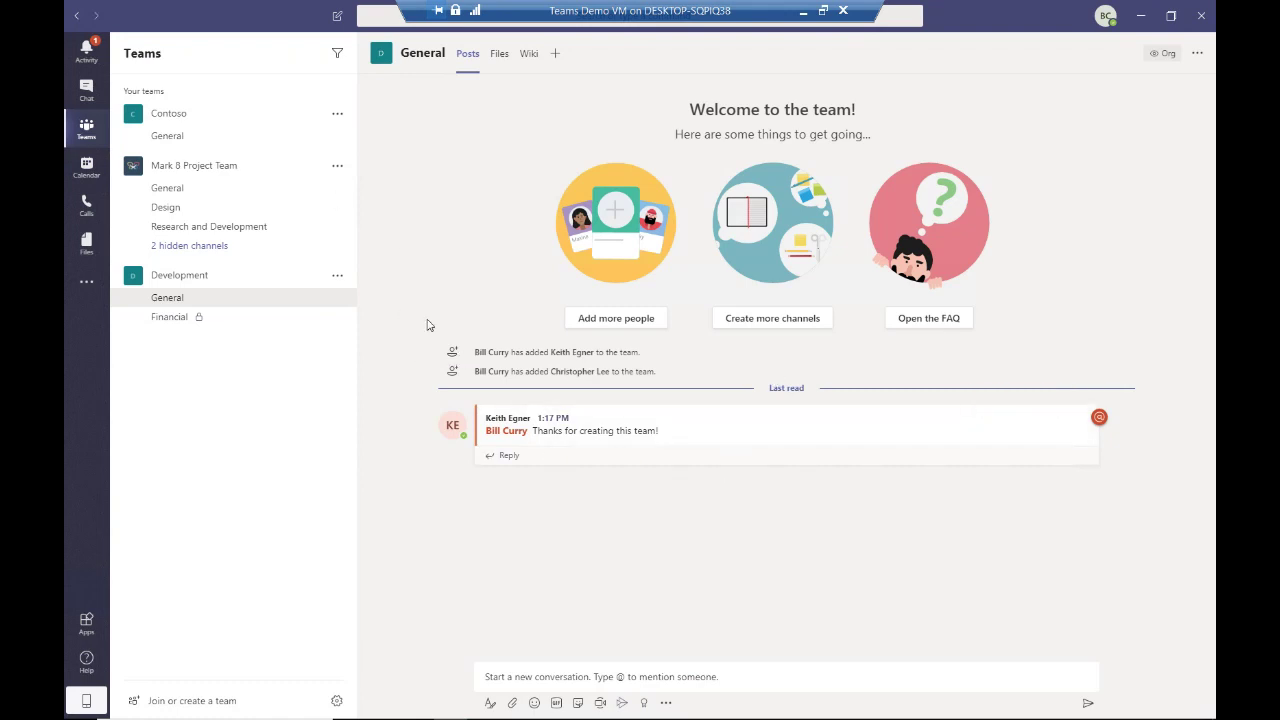
Step: Start a new one-on-one chat with the colleague who replied in the channel and send "Hey, got a question"
left_click(336, 14)
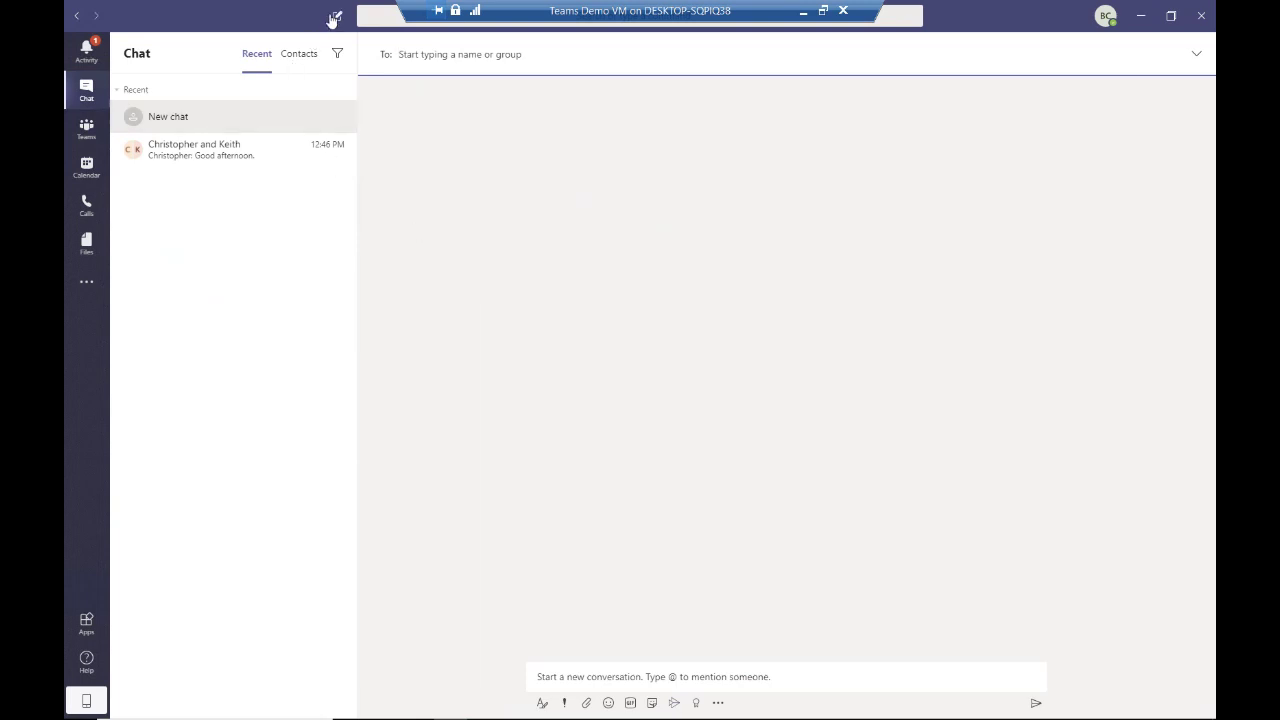
type("keith")
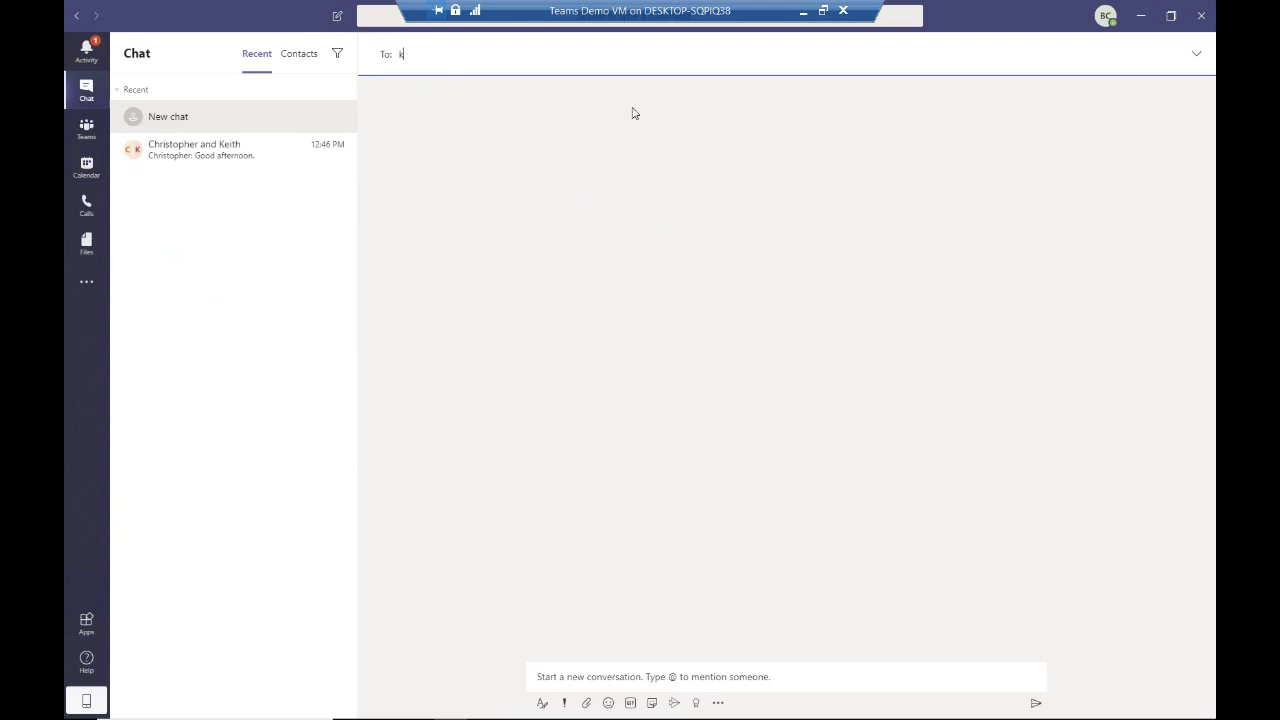
left_click(531, 91)
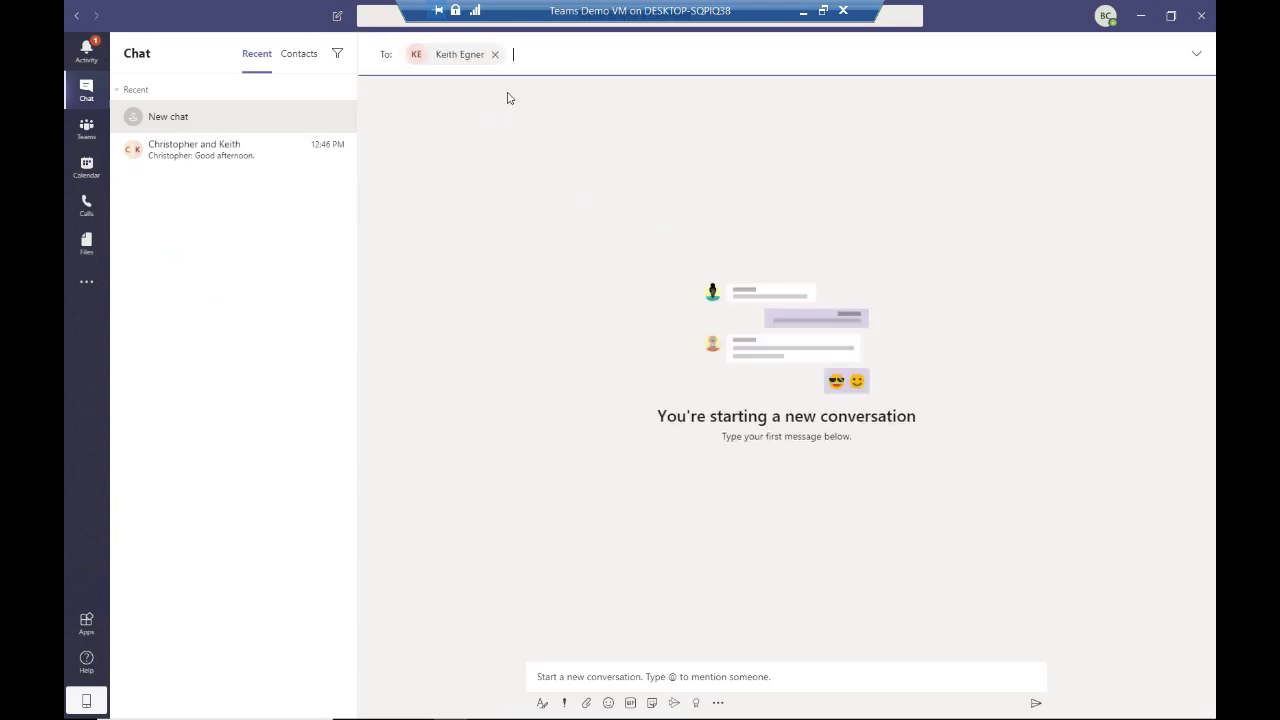
left_click(670, 675)
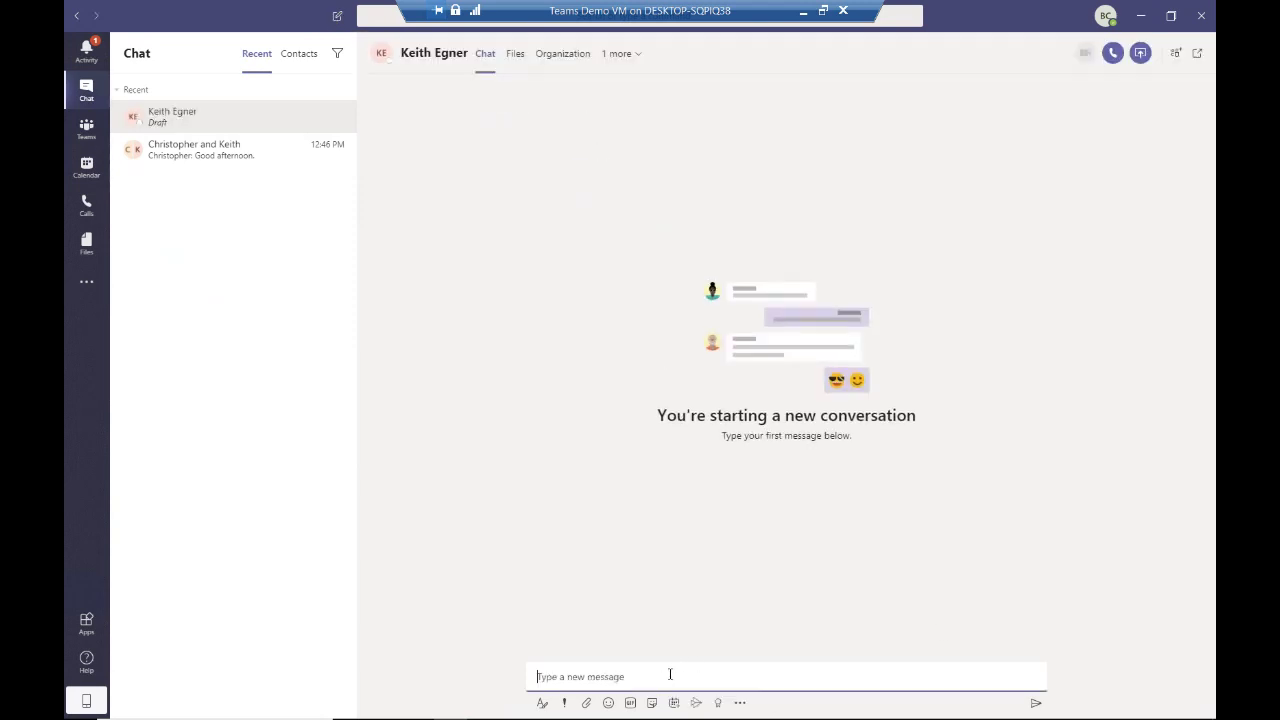
type("Hey, got a question")
key("Return")
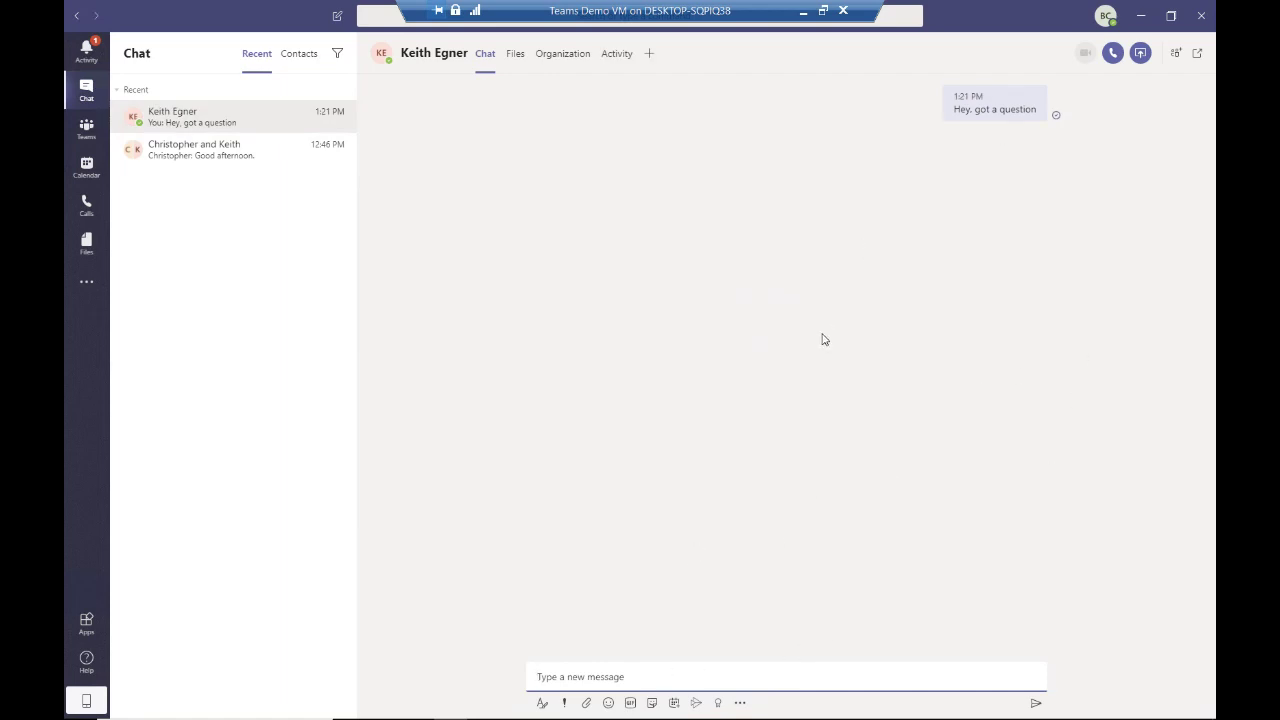
Step: Pop the one-on-one chat out into its own window, move that window aside, and close it
left_click(1198, 58)
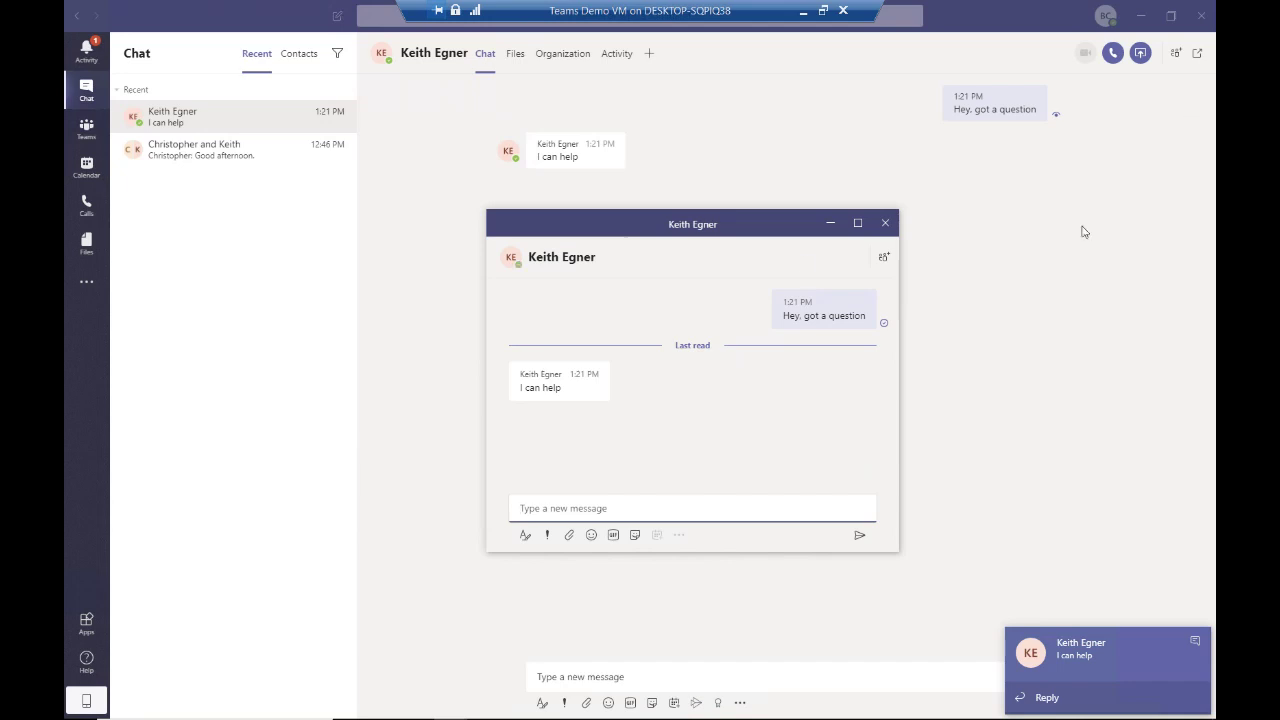
left_click_drag(769, 244, 1054, 248)
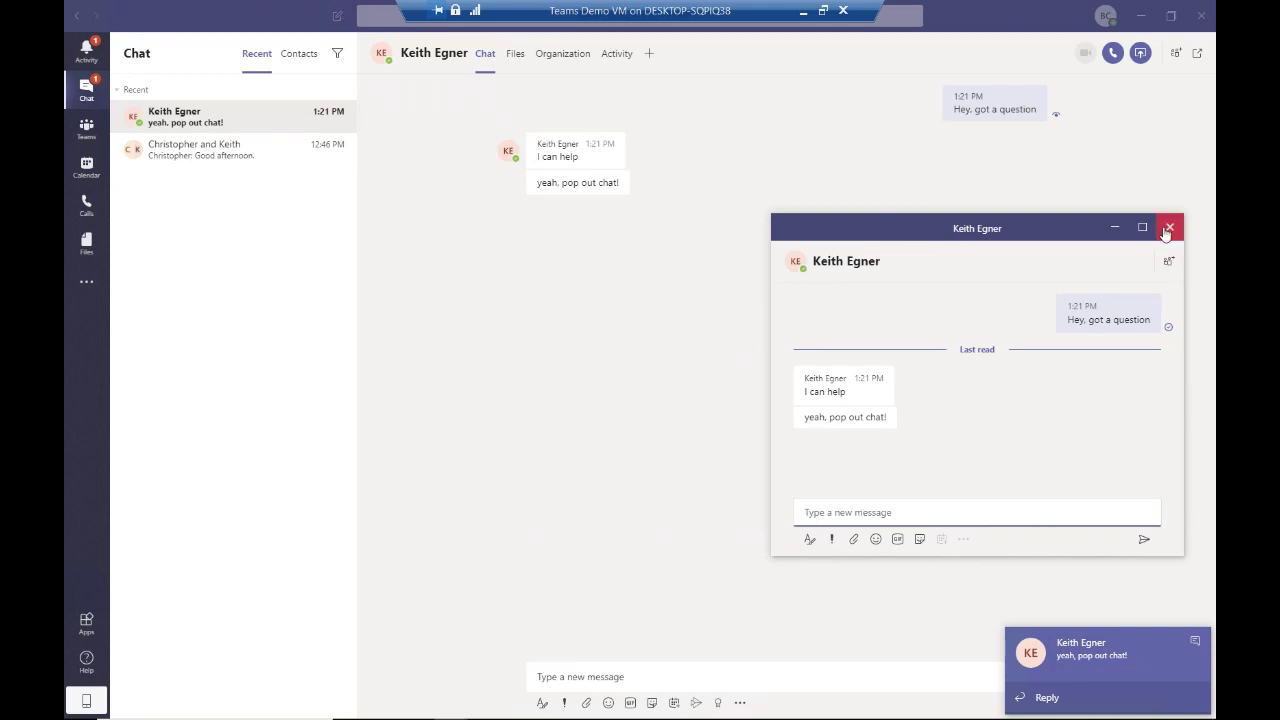
left_click(1170, 227)
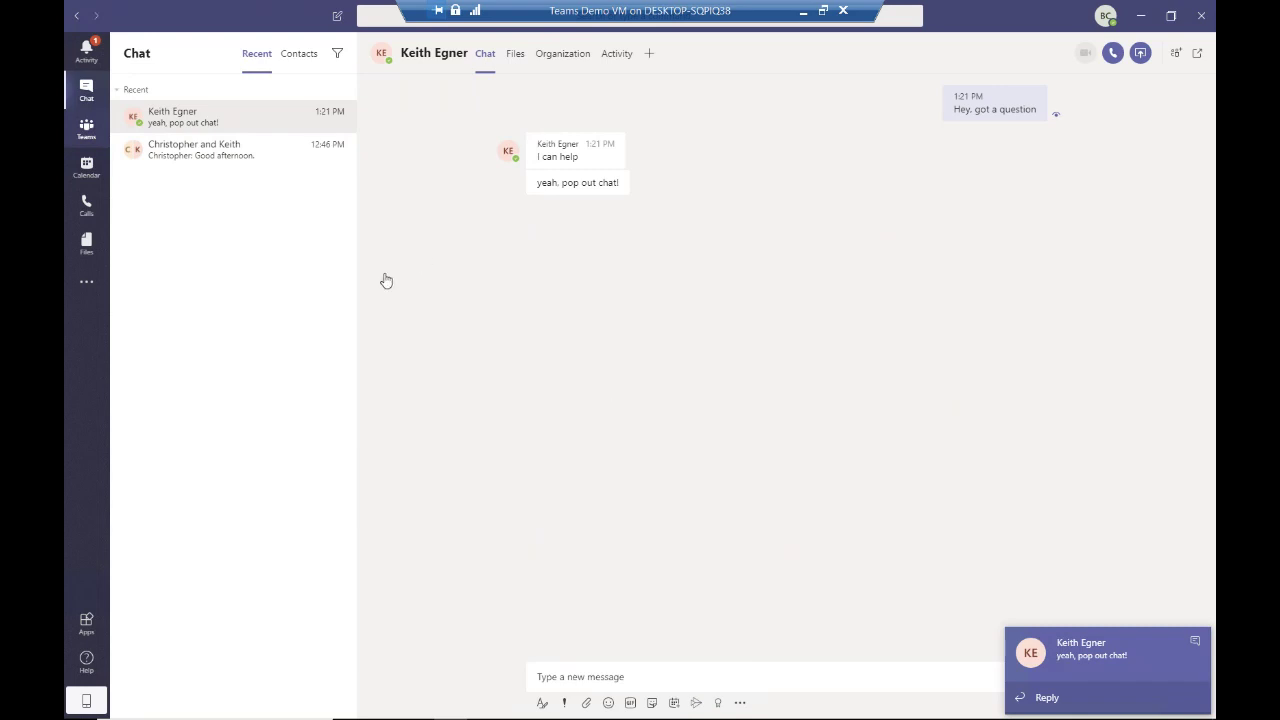
Step: Translate the Greek post in the Mark 8 Project Team's Research and Development channel
key("ctrl+3")
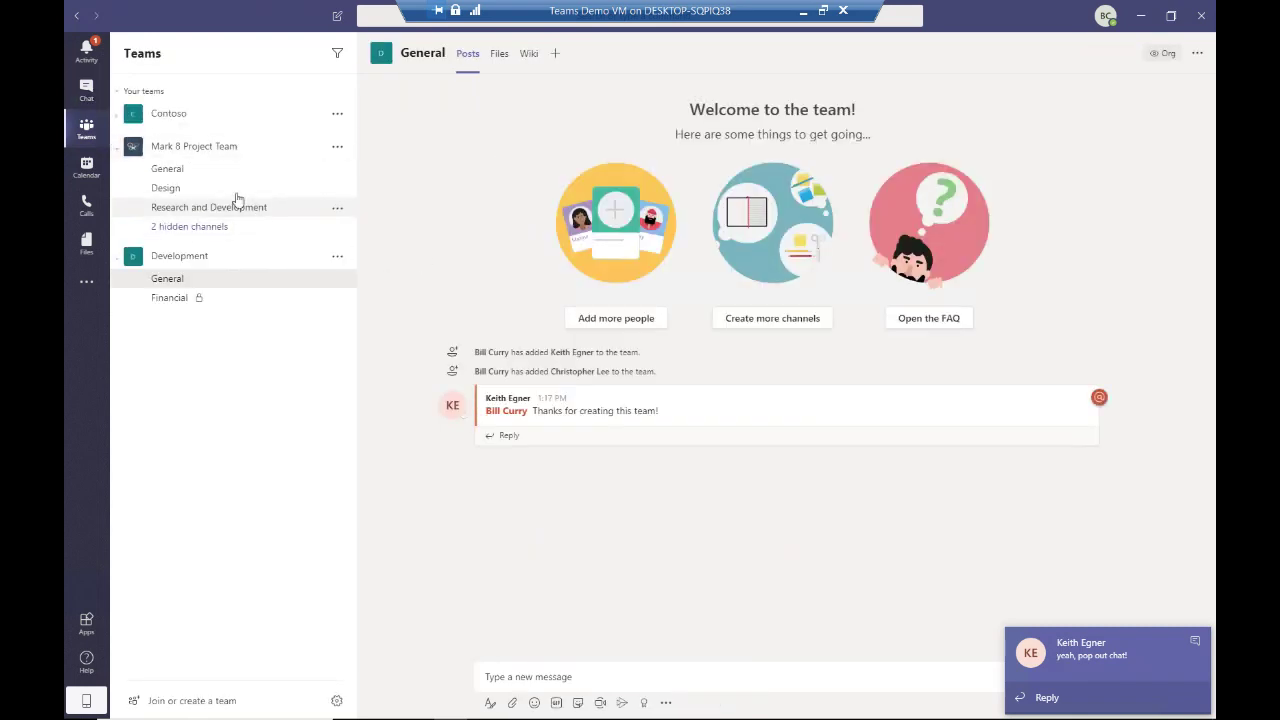
left_click(254, 216)
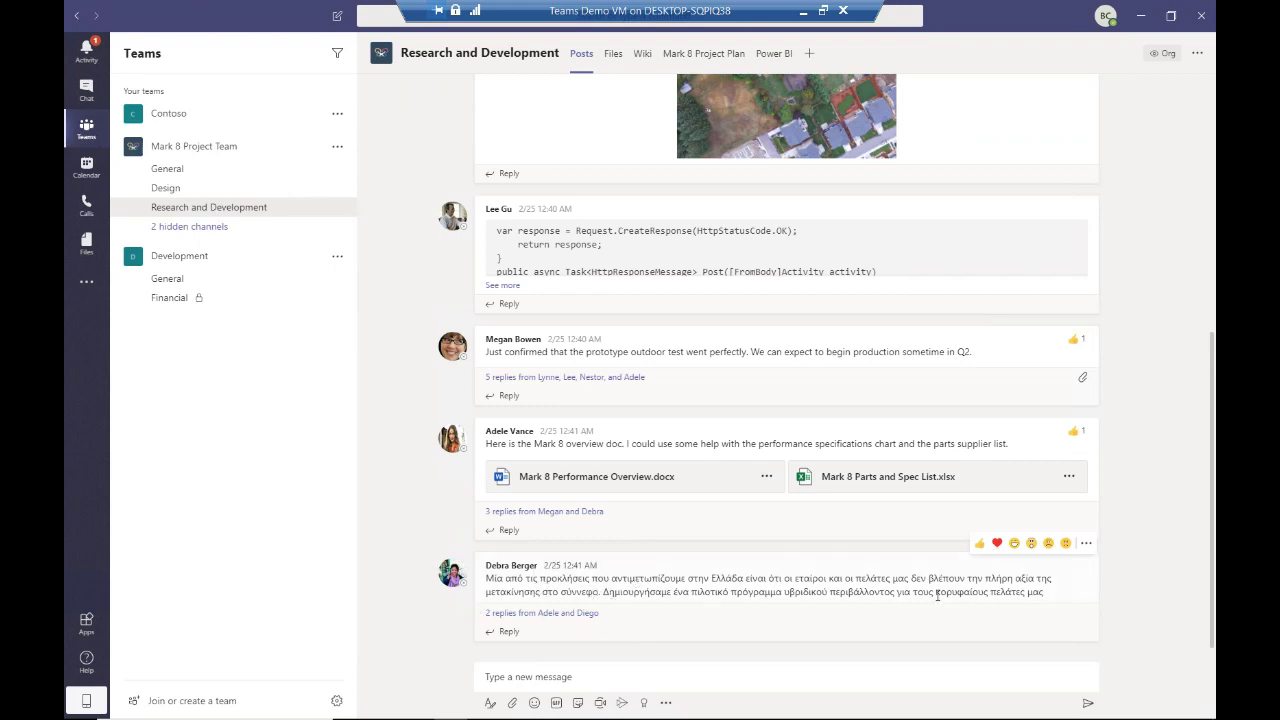
left_click(1088, 546)
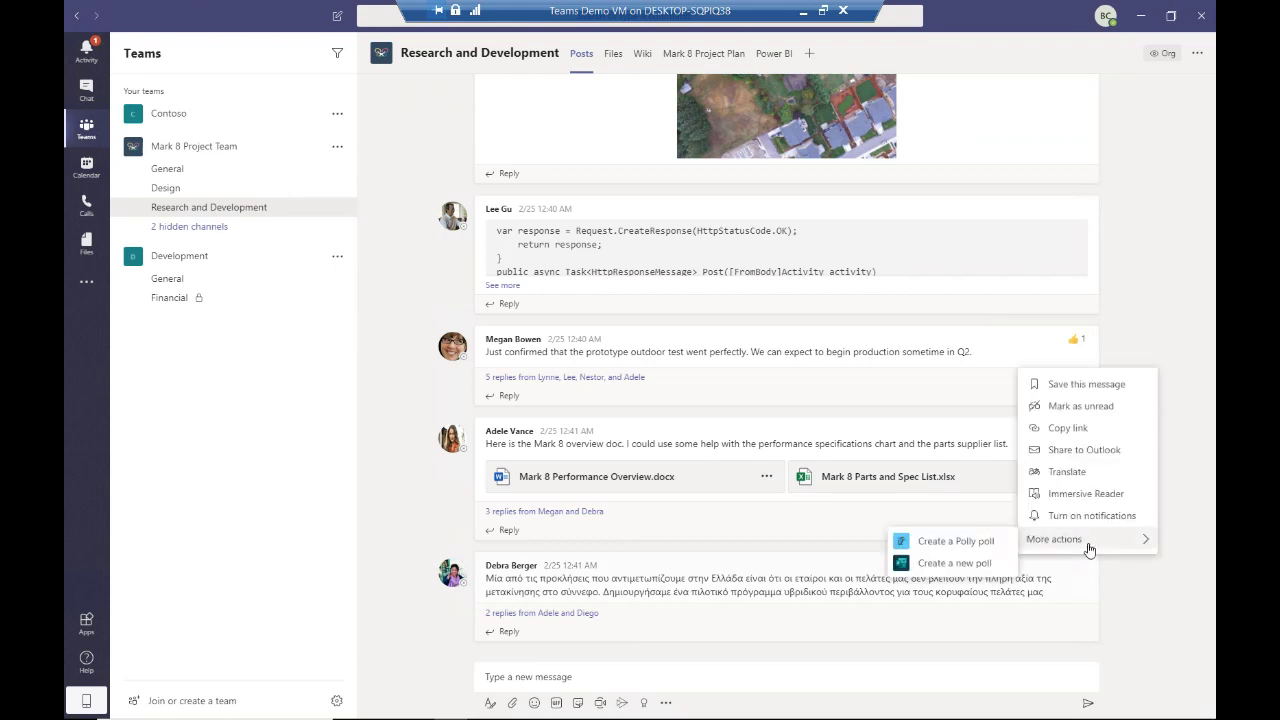
left_click(1106, 473)
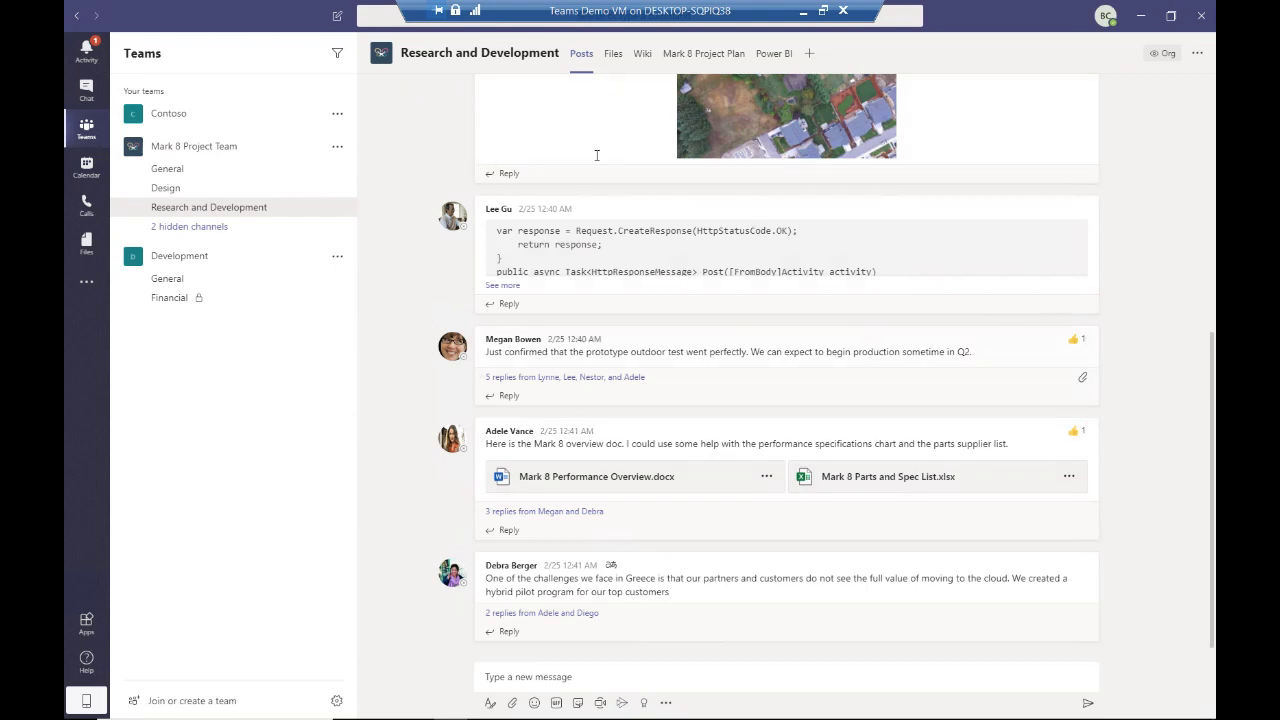
Step: Save the colleague's "I can help" message in the one-on-one chat
left_click(86, 90)
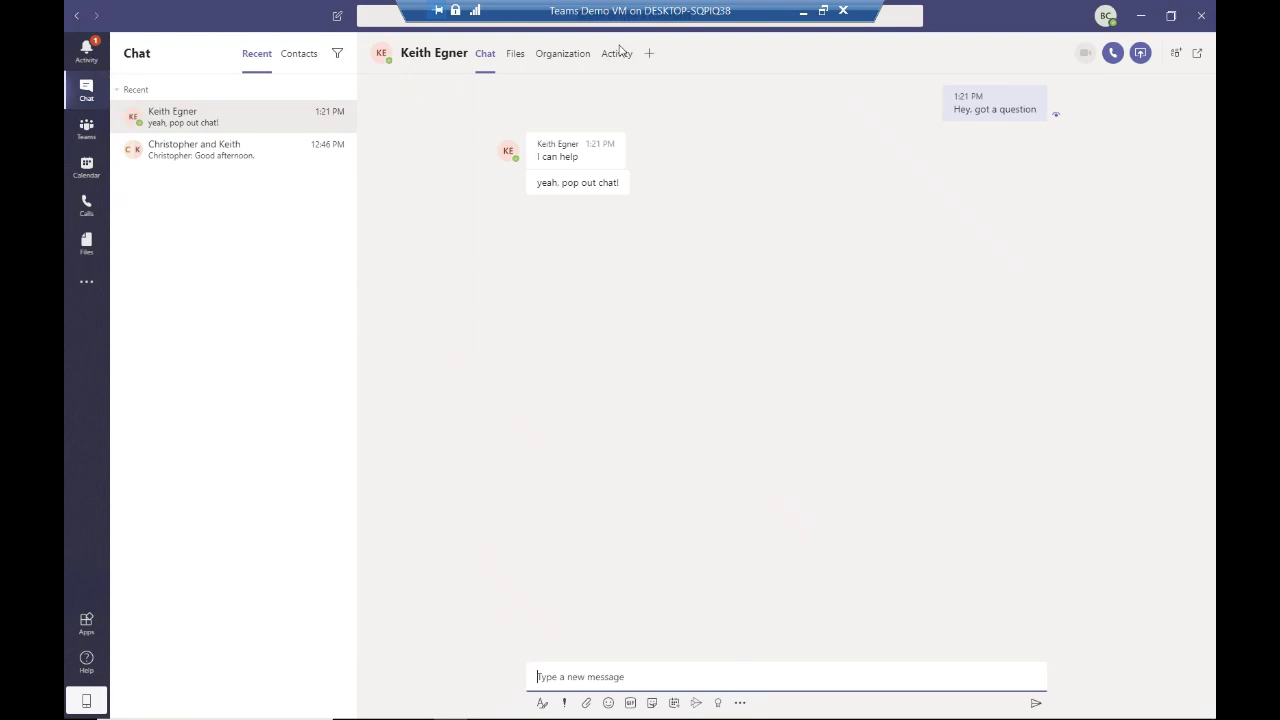
mouse_move(592, 162)
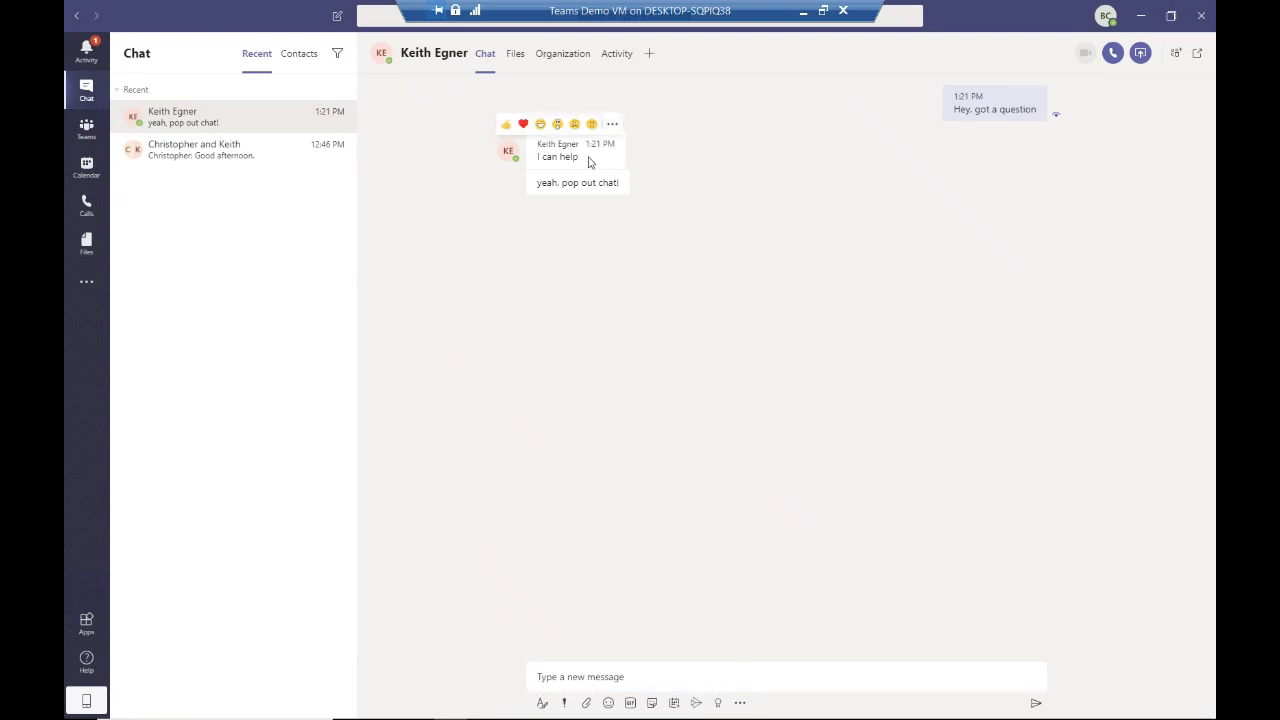
left_click(612, 124)
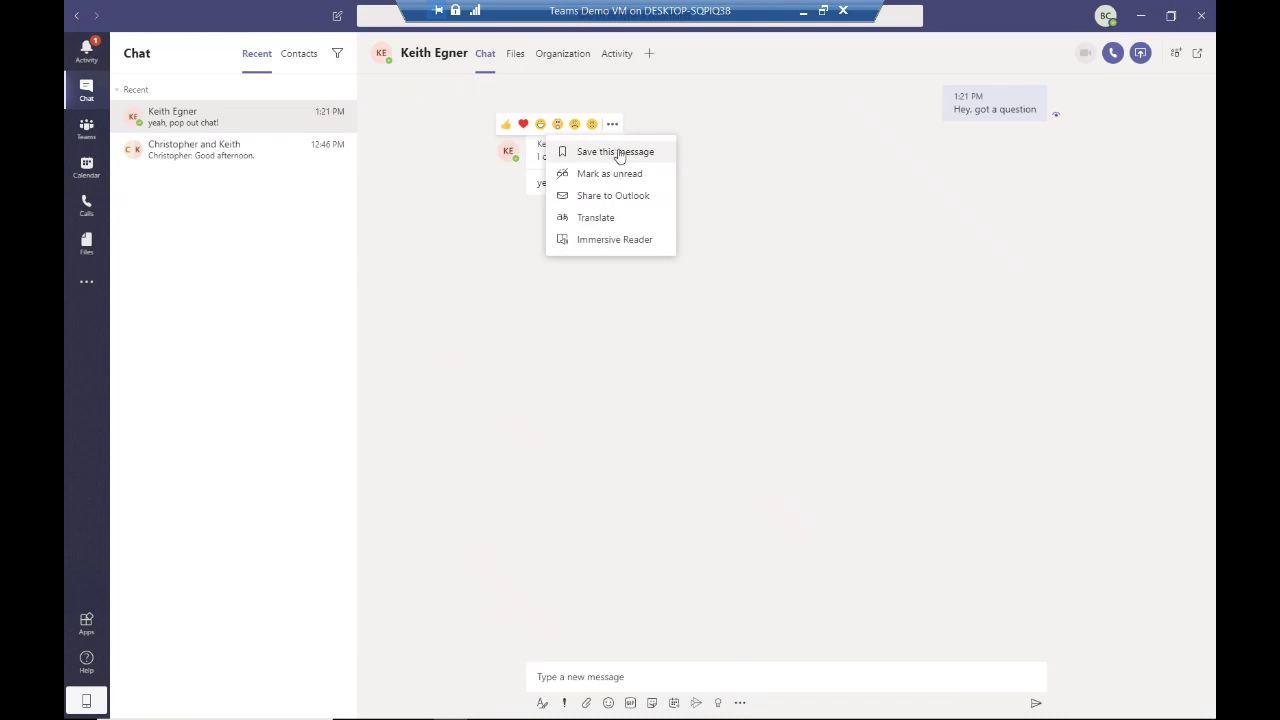
left_click(619, 155)
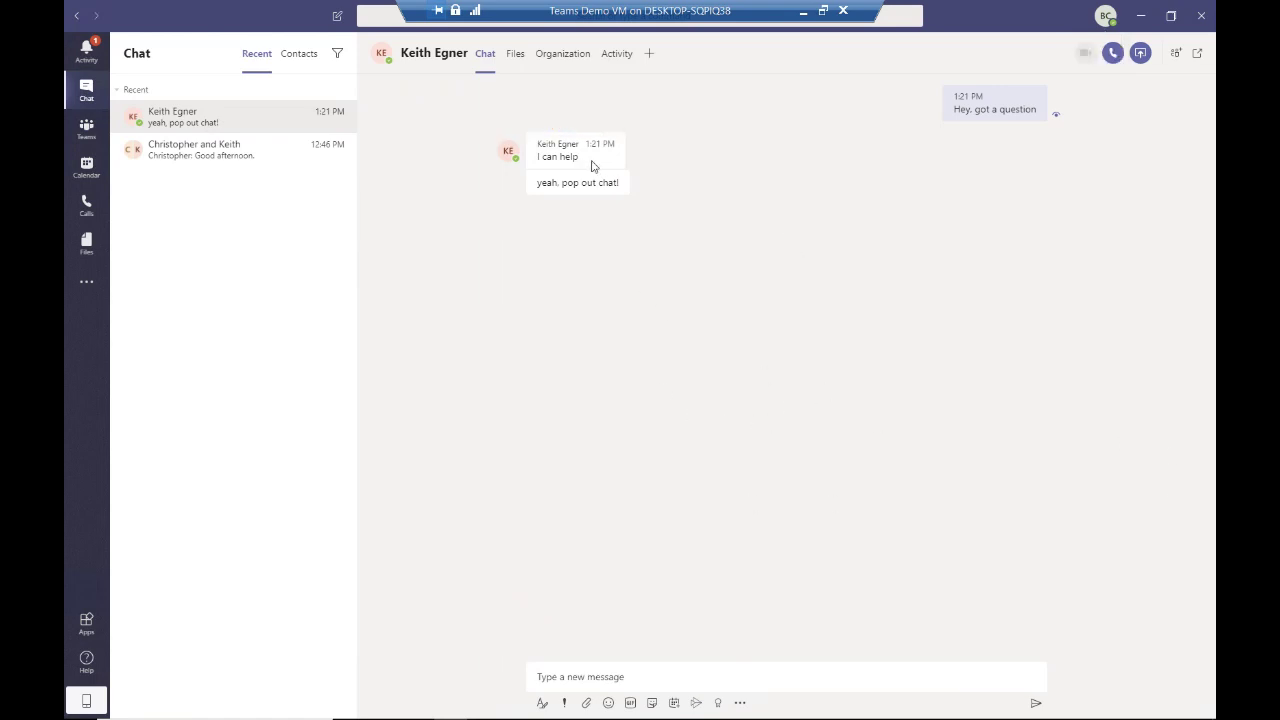
Step: Review the activity feed and the list of saved messages, ending back at the recent chats
left_click(86, 52)
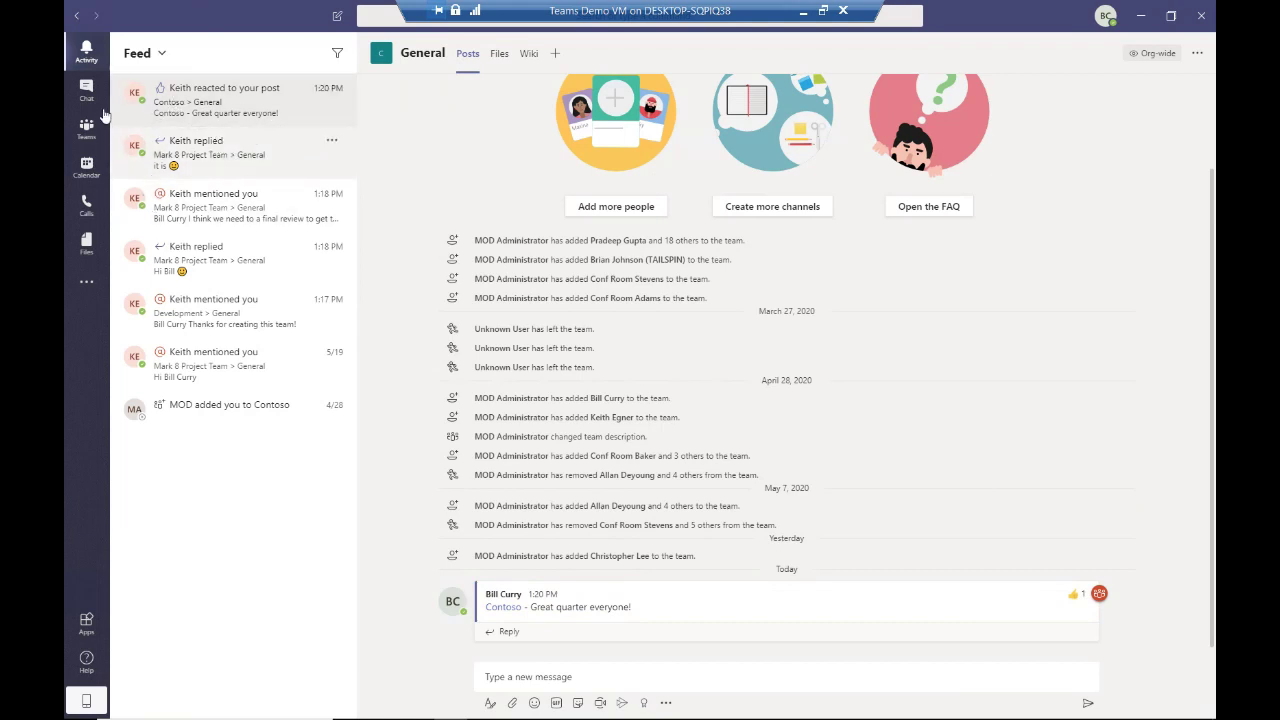
left_click(87, 92)
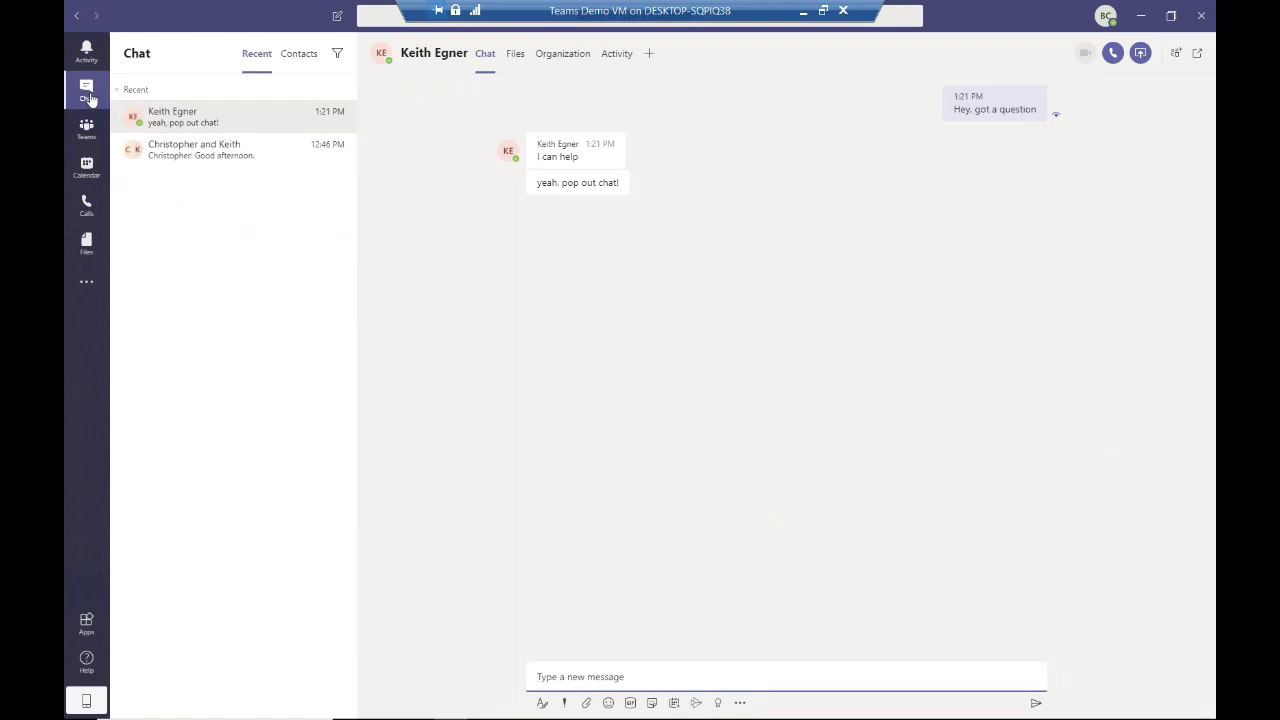
left_click(1103, 18)
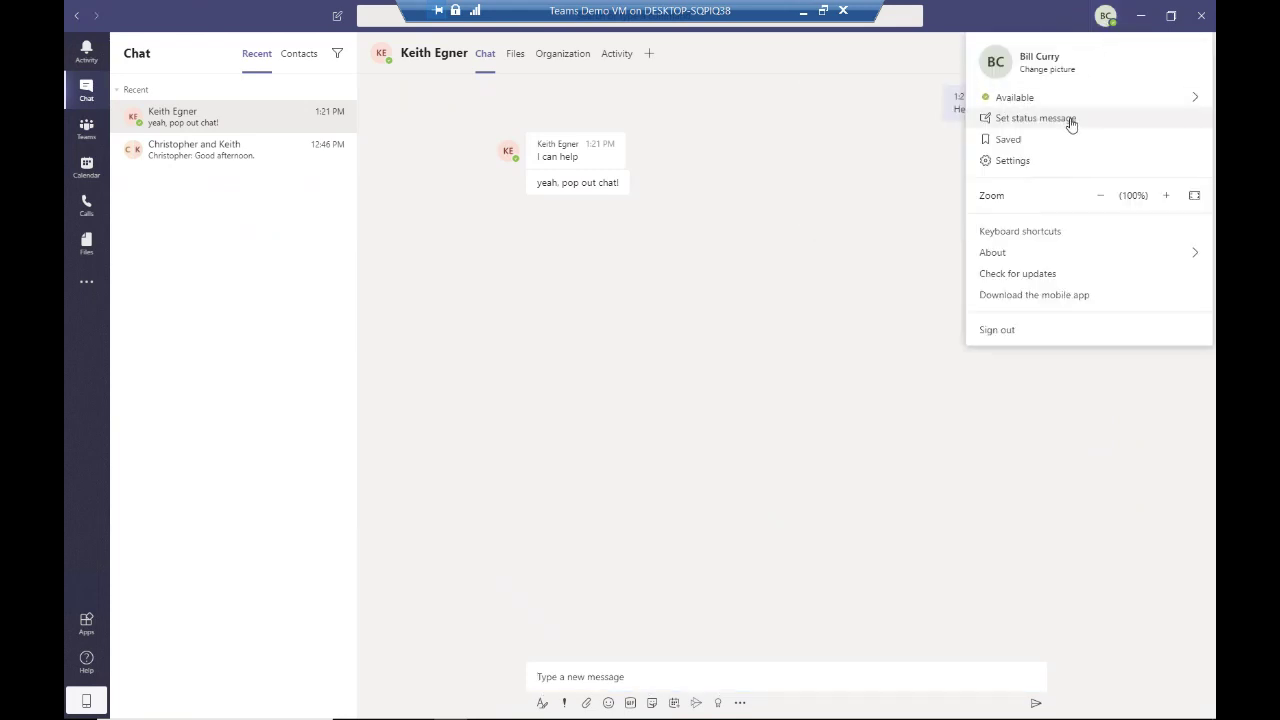
left_click(1068, 147)
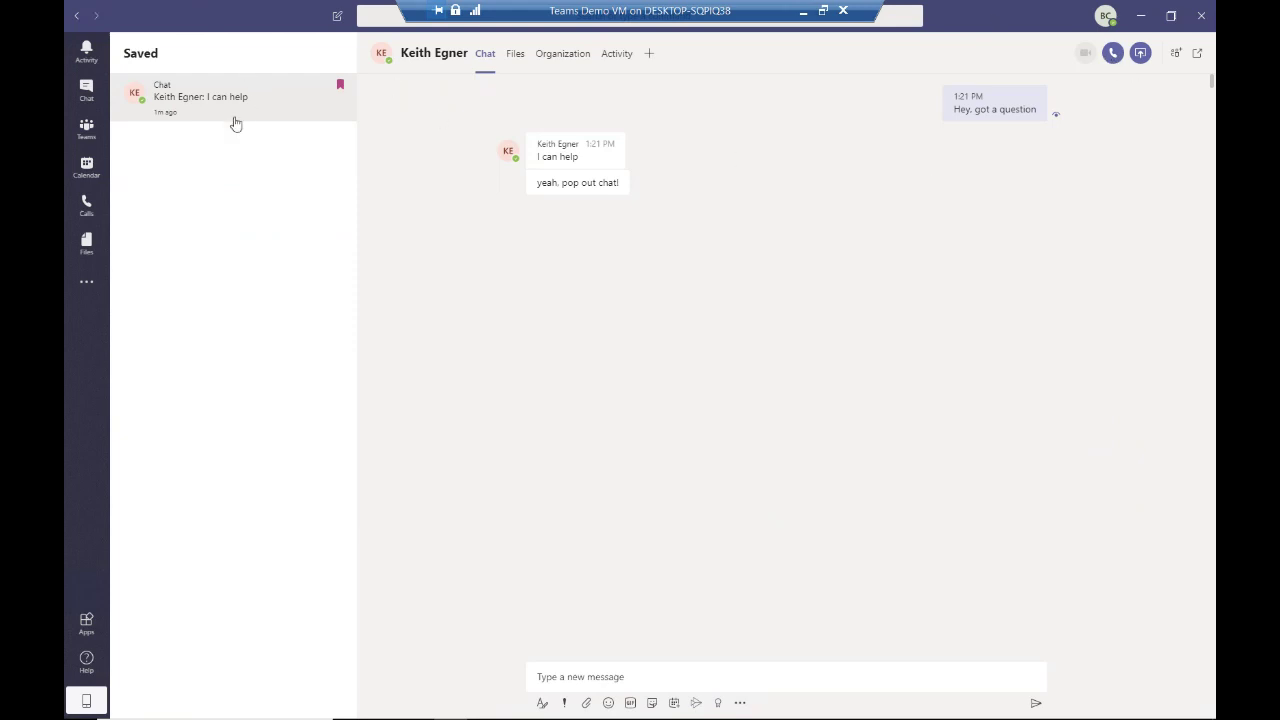
left_click(87, 92)
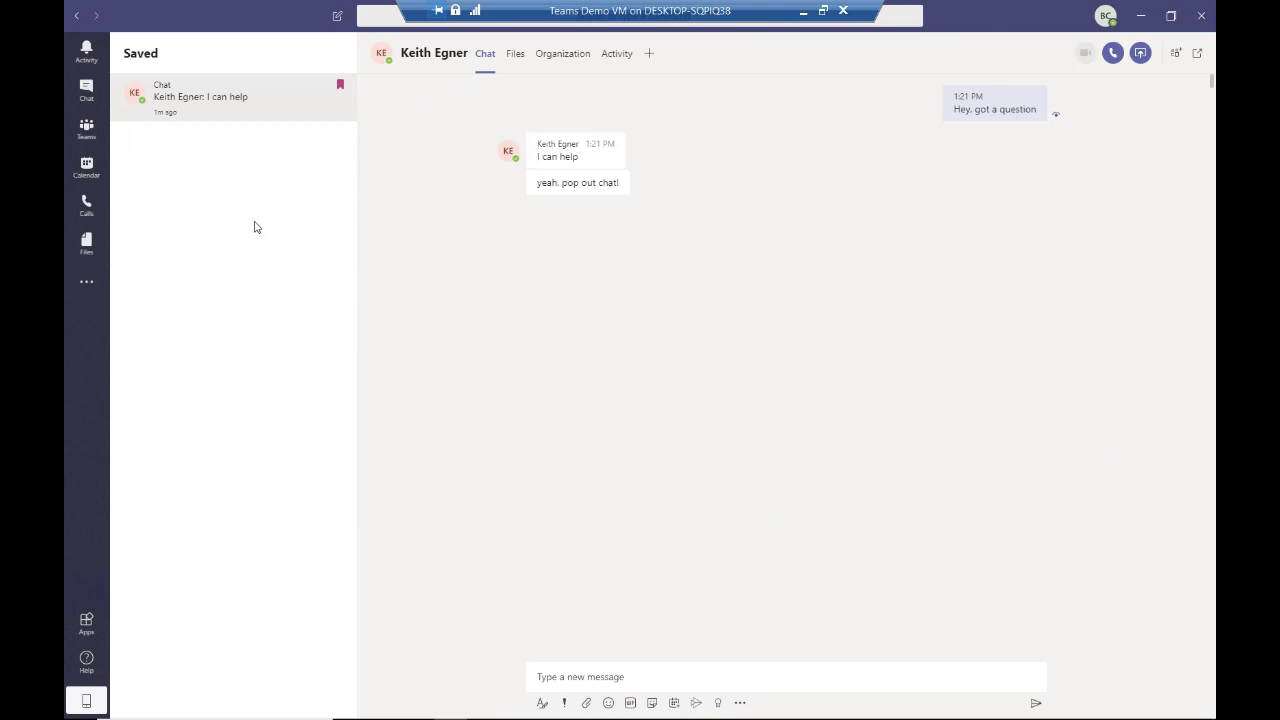
left_click(86, 90)
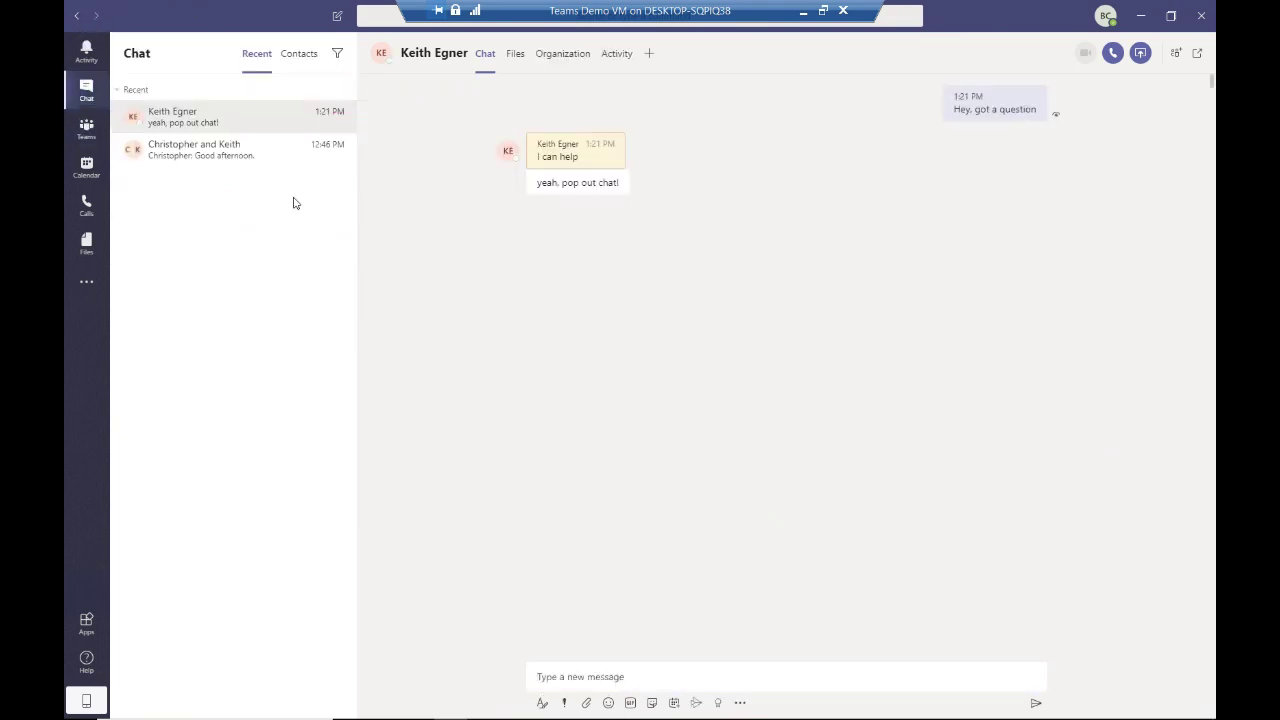
Step: Rename the three-person group chat as "Leadership Chat"
left_click(220, 145)
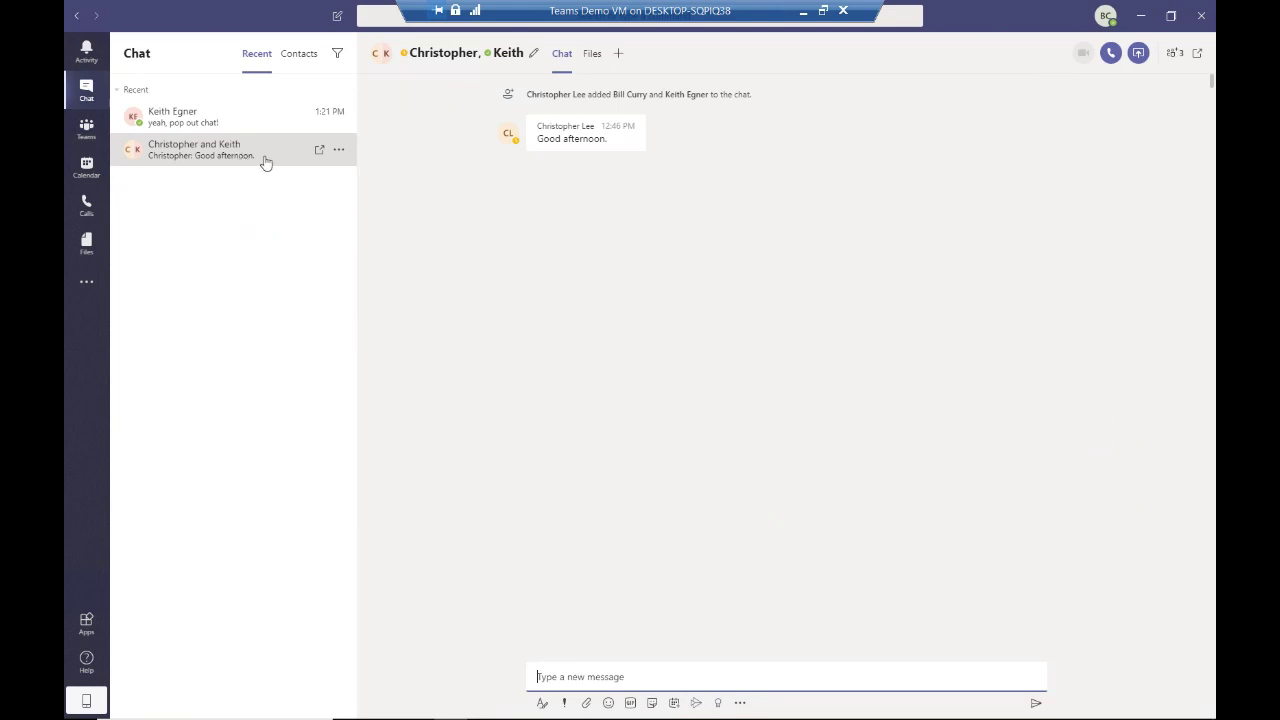
left_click(532, 55)
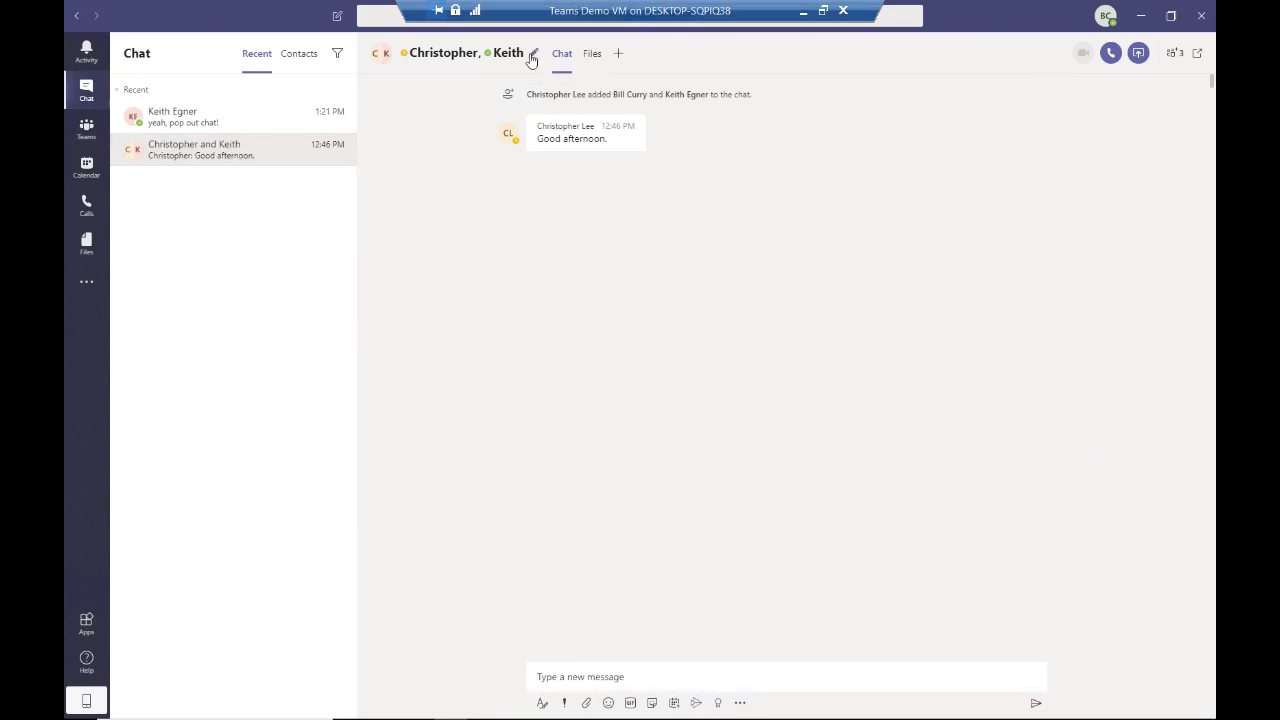
type("L")
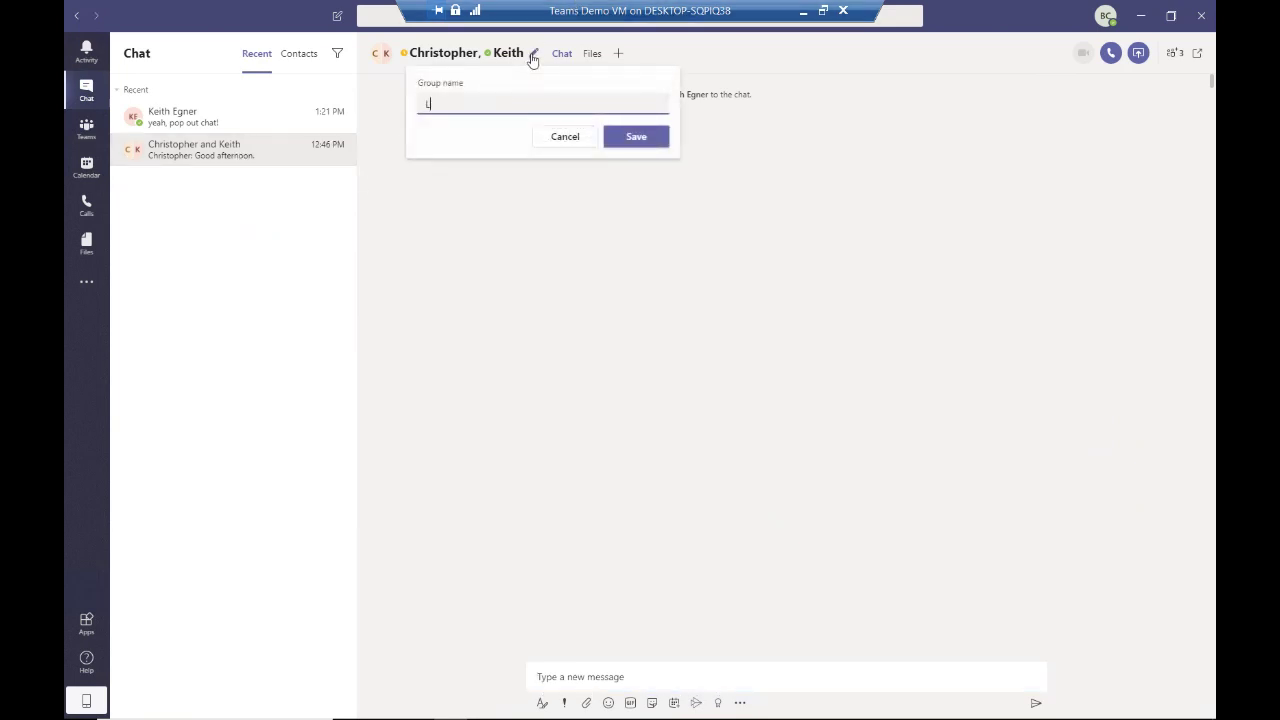
type("eadership Chat")
left_click(662, 140)
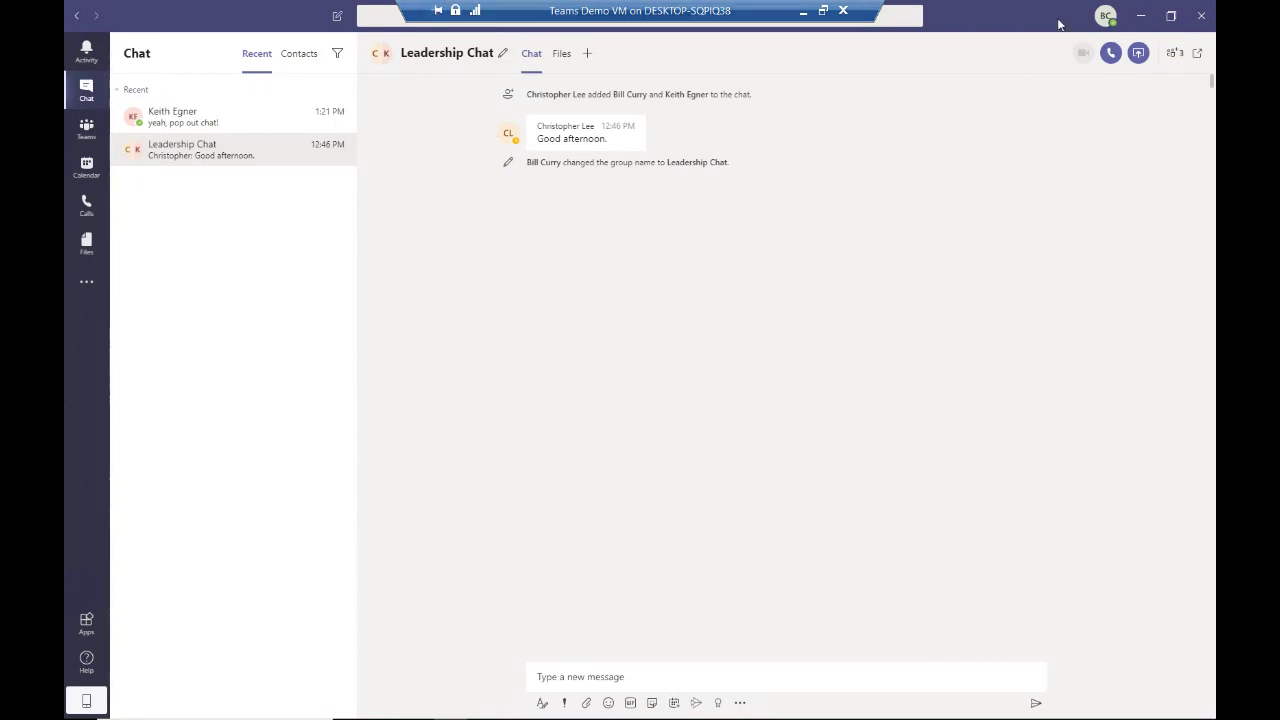
Step: Search for "leader" and open the Leadership Chat from the suggestions
left_click(1173, 20)
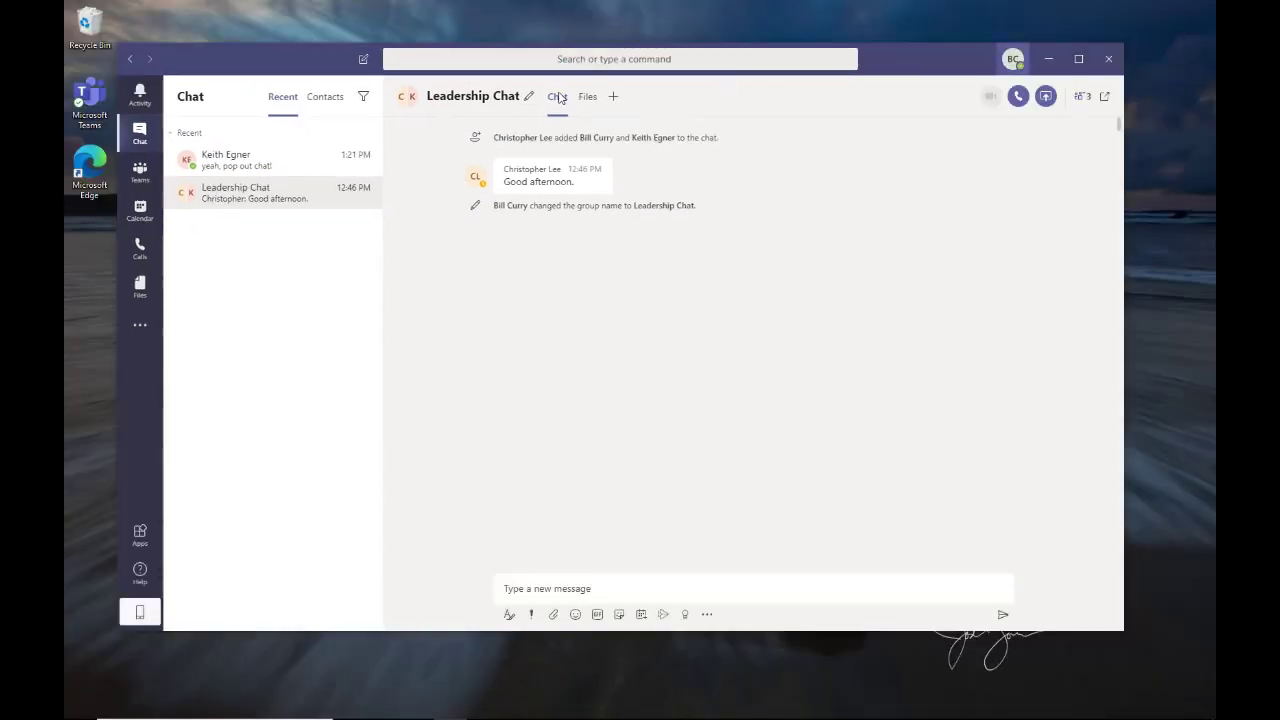
left_click(474, 59)
type("leader")
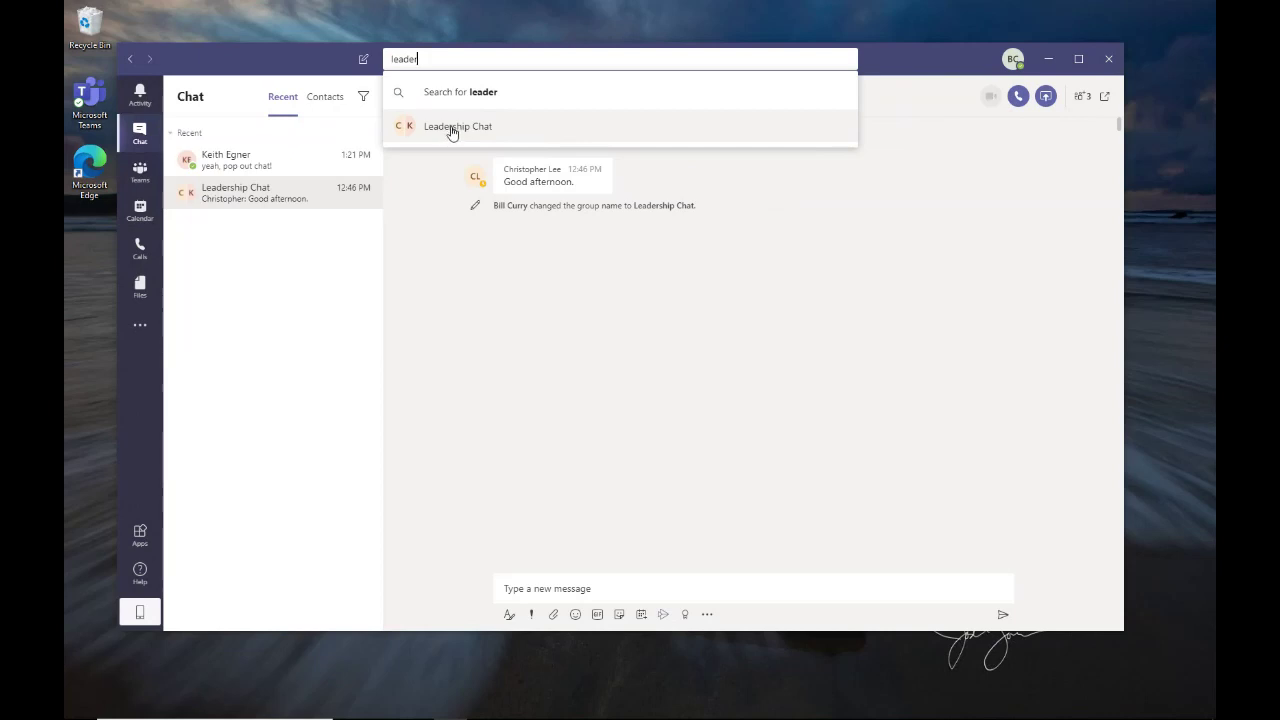
left_click(450, 134)
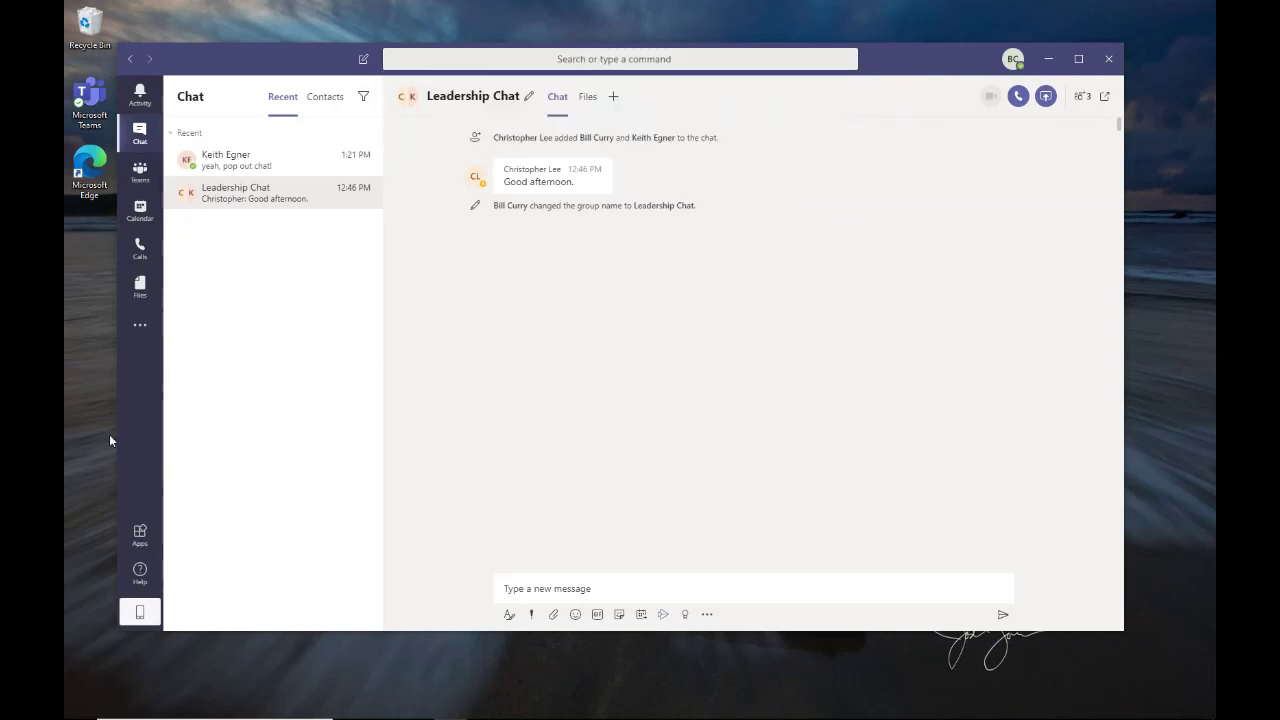
left_click(1078, 59)
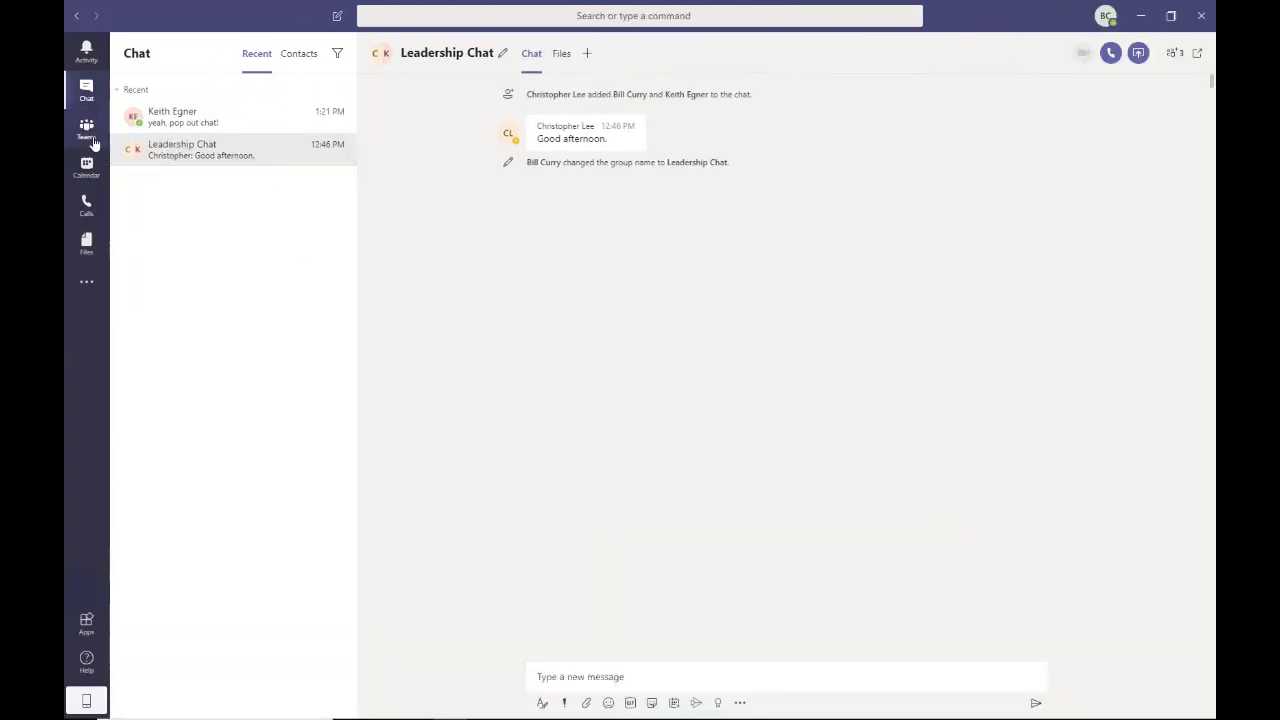
Step: Review the posts in the General channels of the Mark 8 Project Team and the Contoso team
left_click(92, 142)
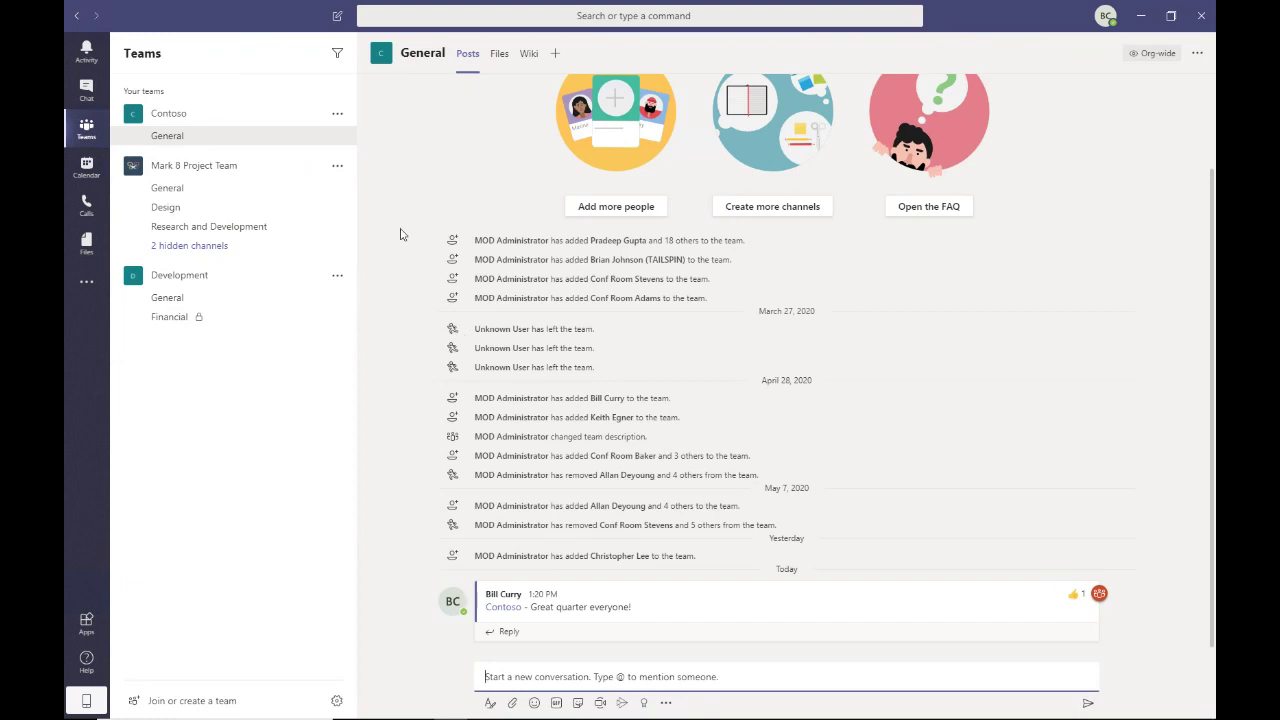
left_click(200, 186)
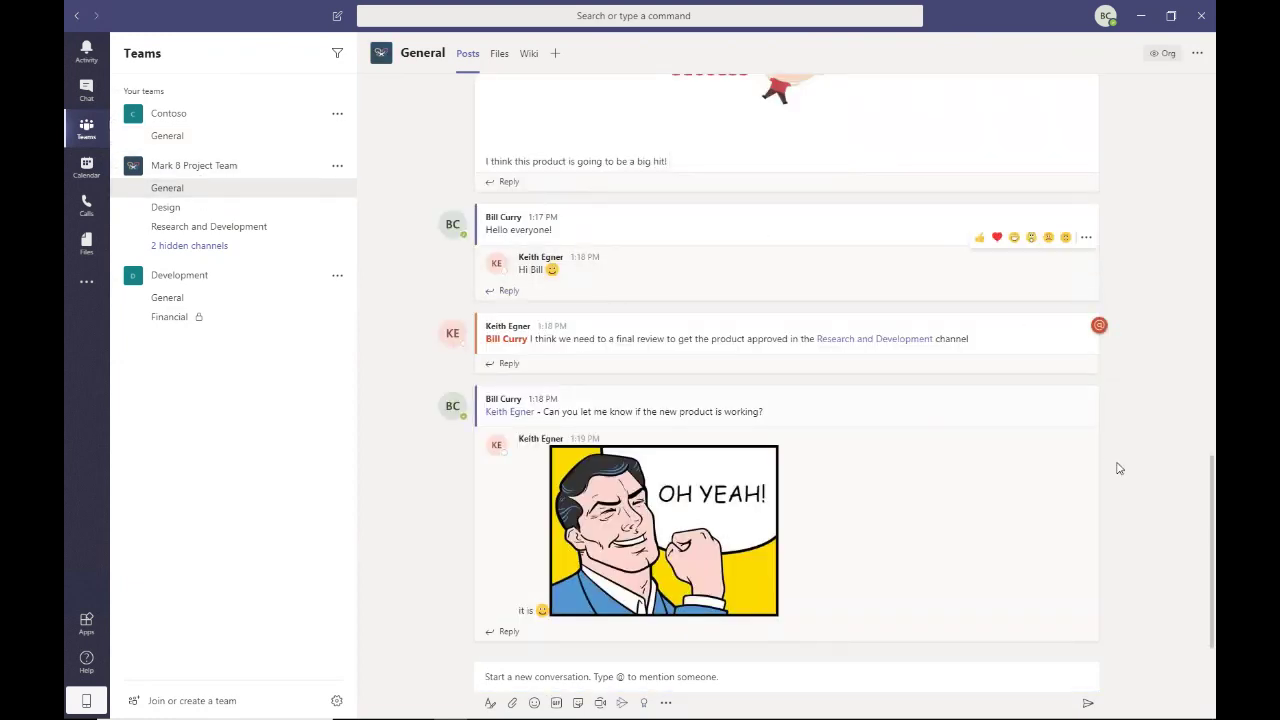
scroll(1146, 449, "up", 10)
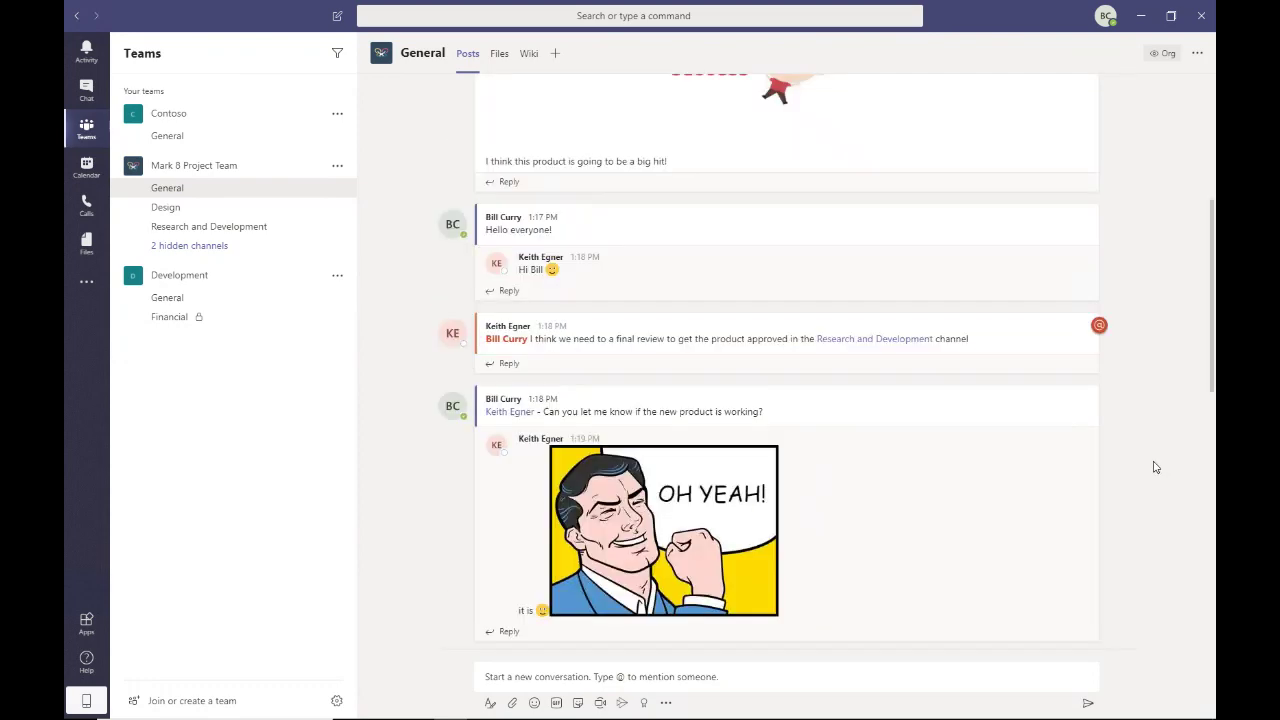
scroll(1151, 466, "up", 3)
scroll(1151, 466, "up", 3)
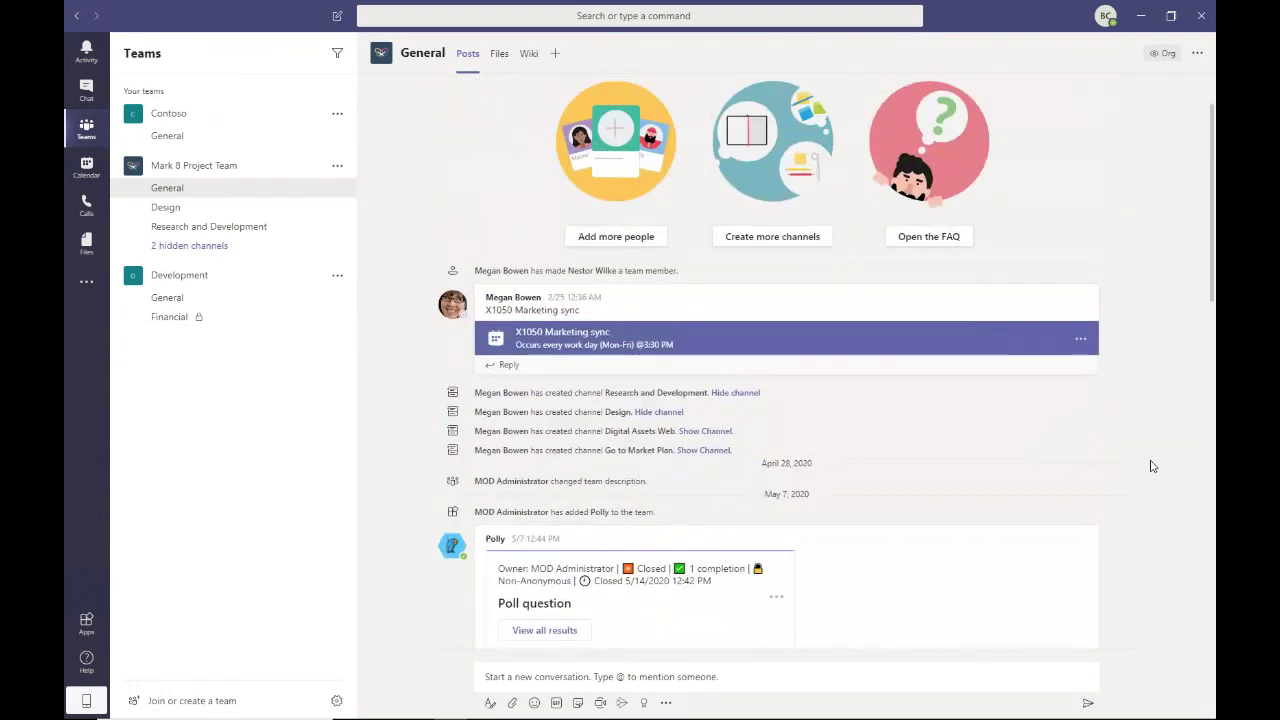
left_click(165, 135)
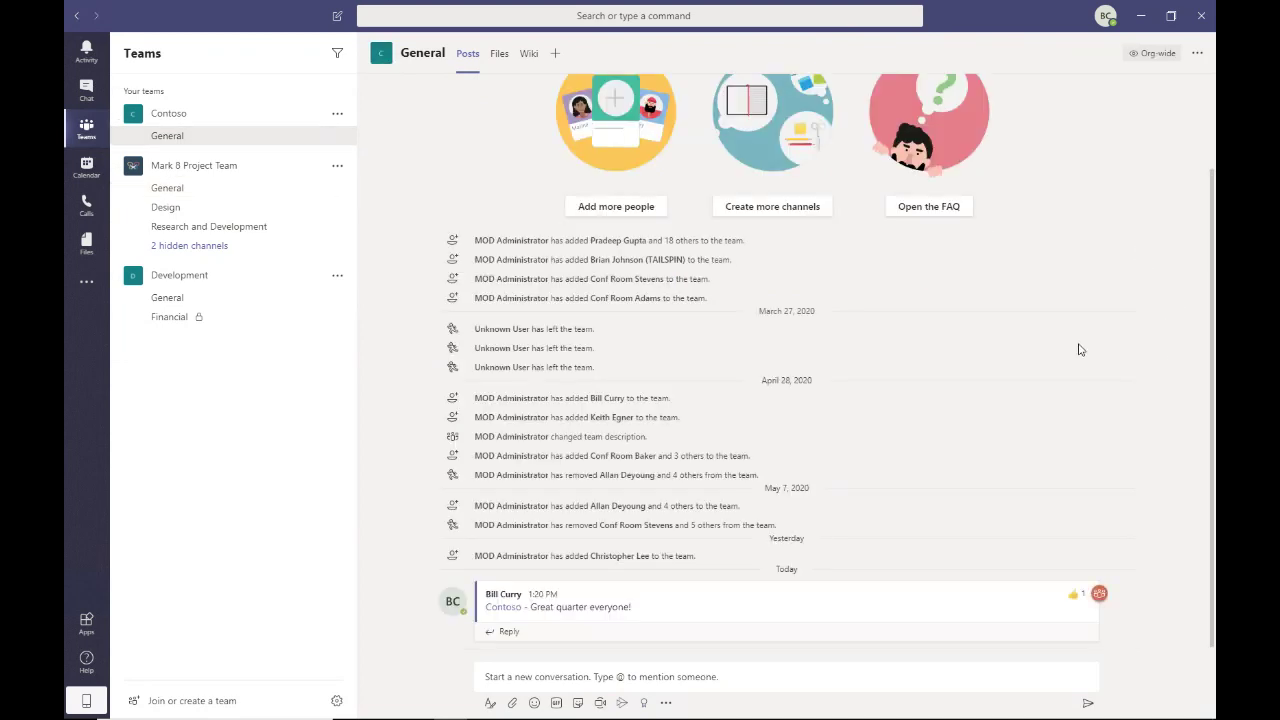
scroll(1077, 346, "up", 2)
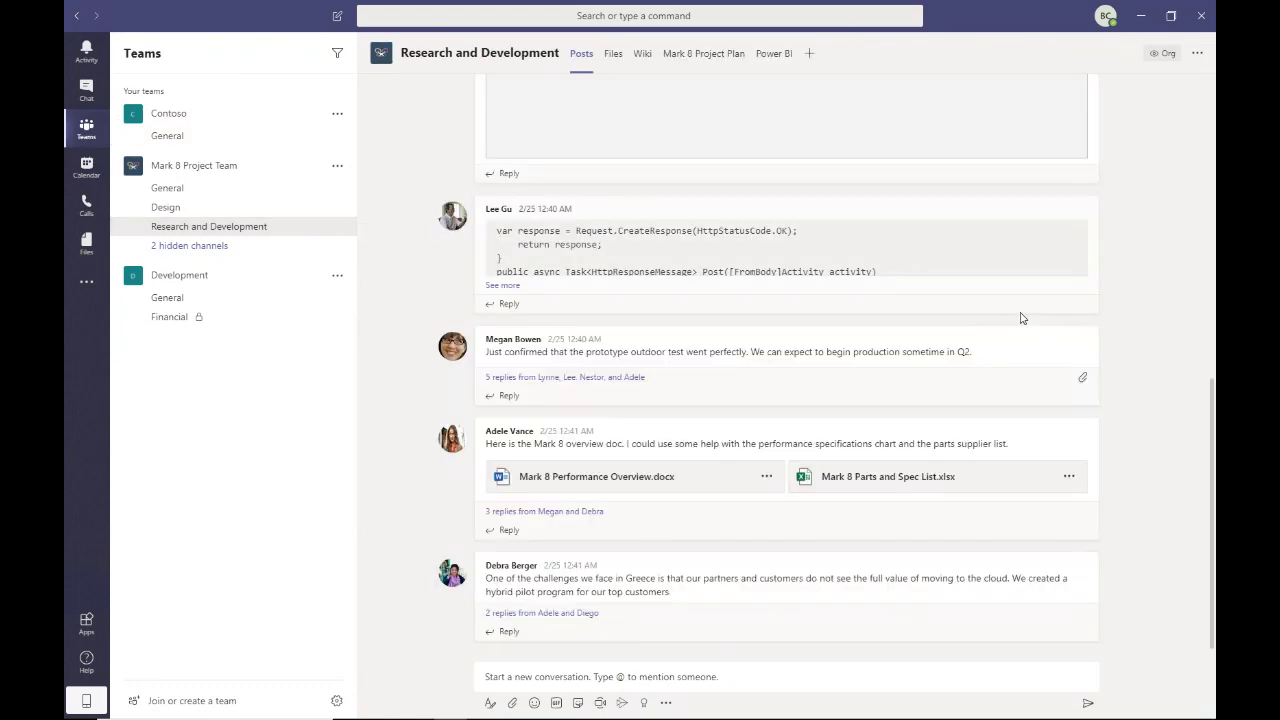
Step: View the Mark 8 Project Sync meeting details from the Research and Development channel, and open the Development team's General channel
scroll(1016, 311, "up", 10)
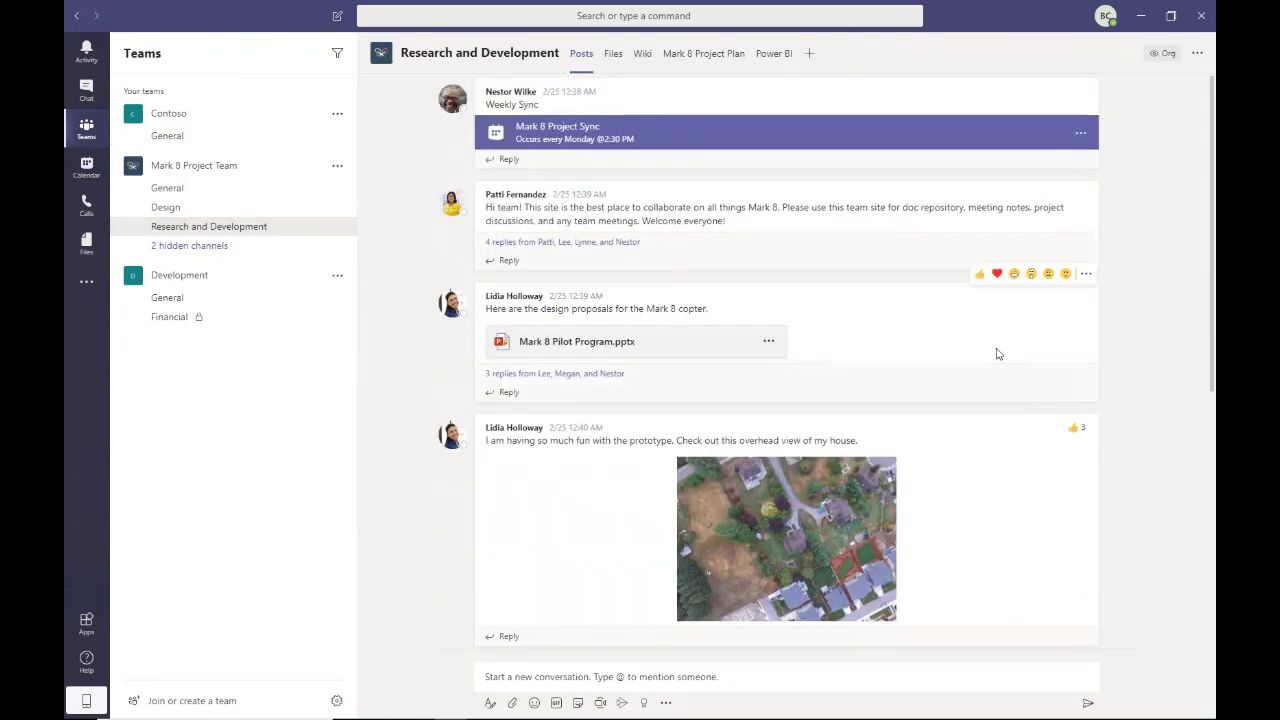
left_click(551, 130)
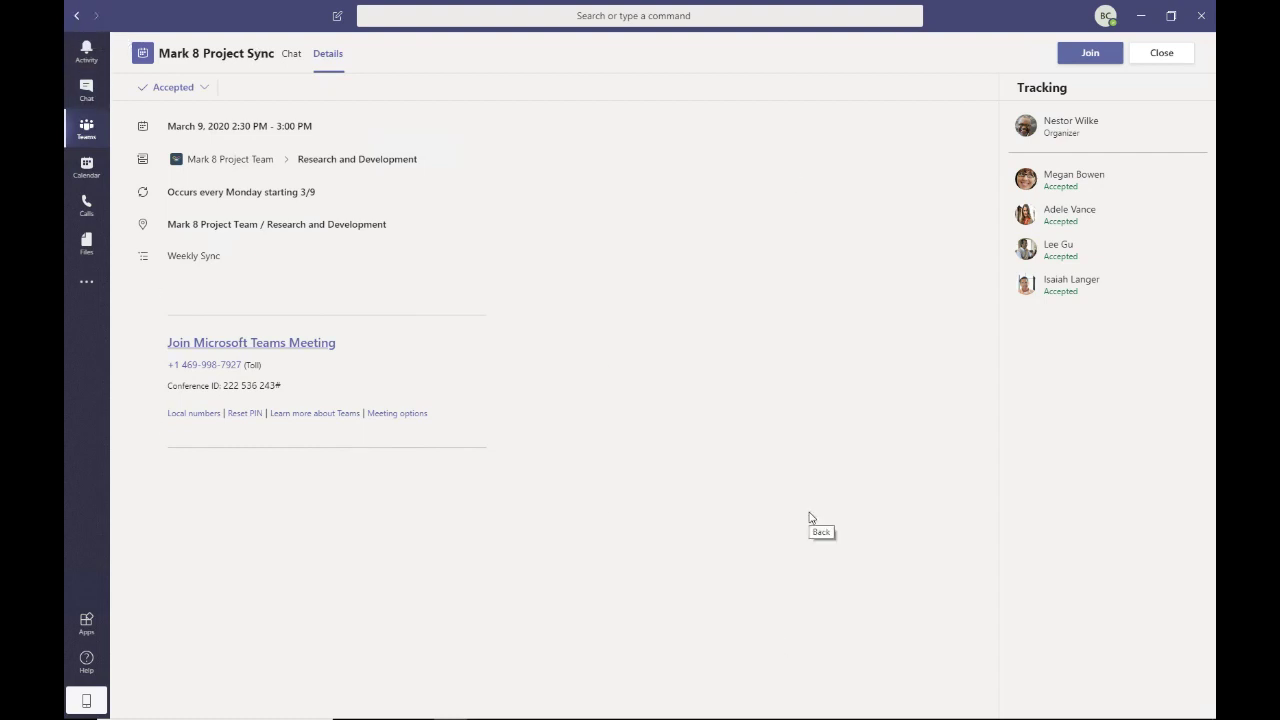
key("alt+Left")
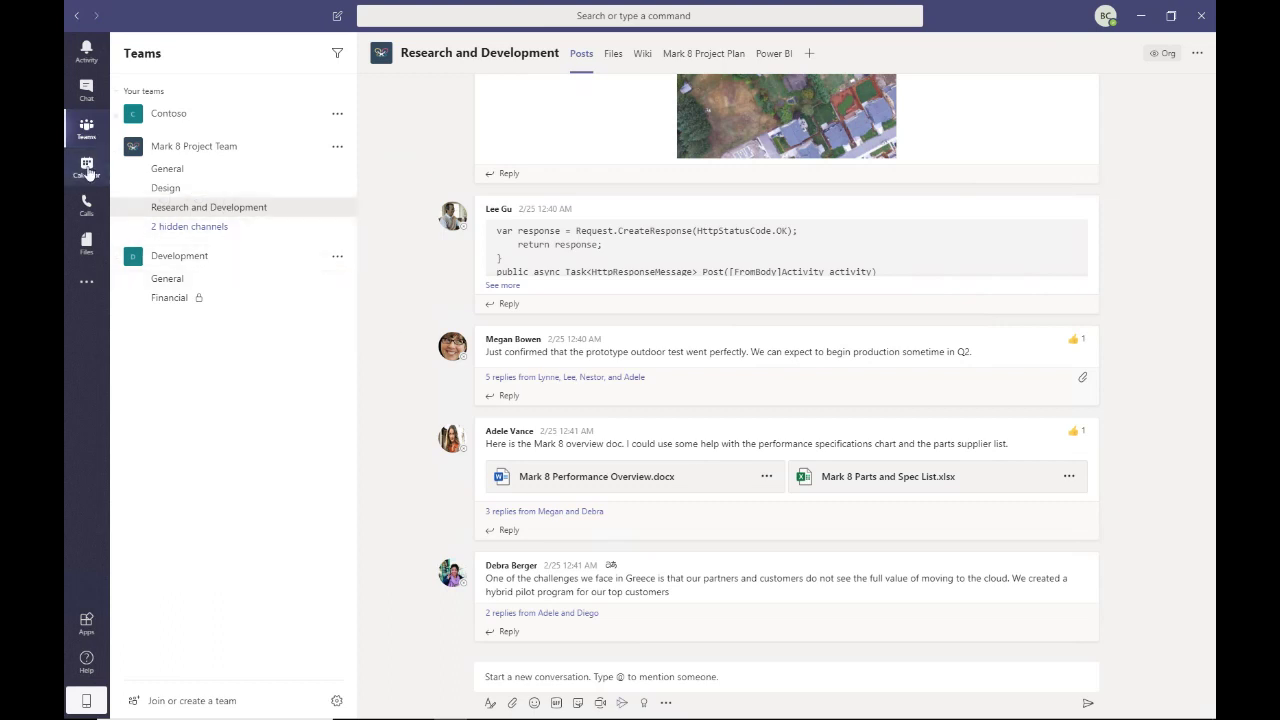
left_click(220, 280)
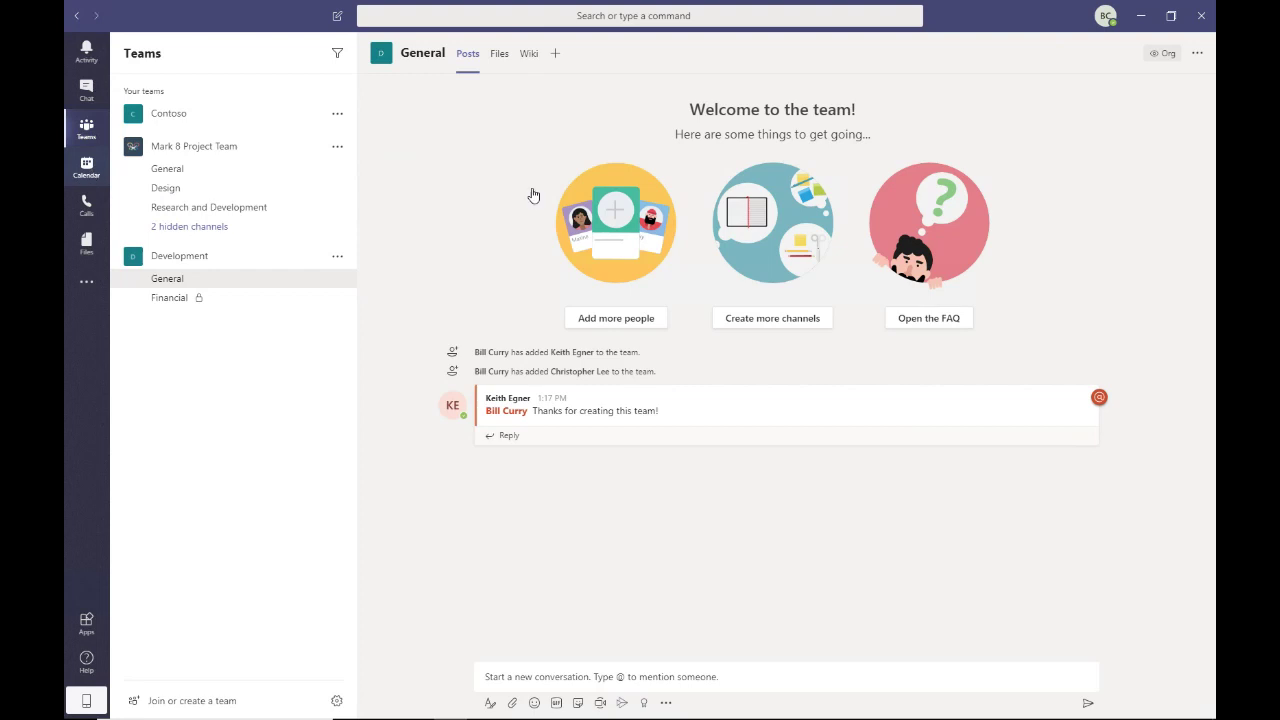
Step: Start a new calendar meeting on Thursday, May 21, 2020 at 12:00 PM
left_click(88, 168)
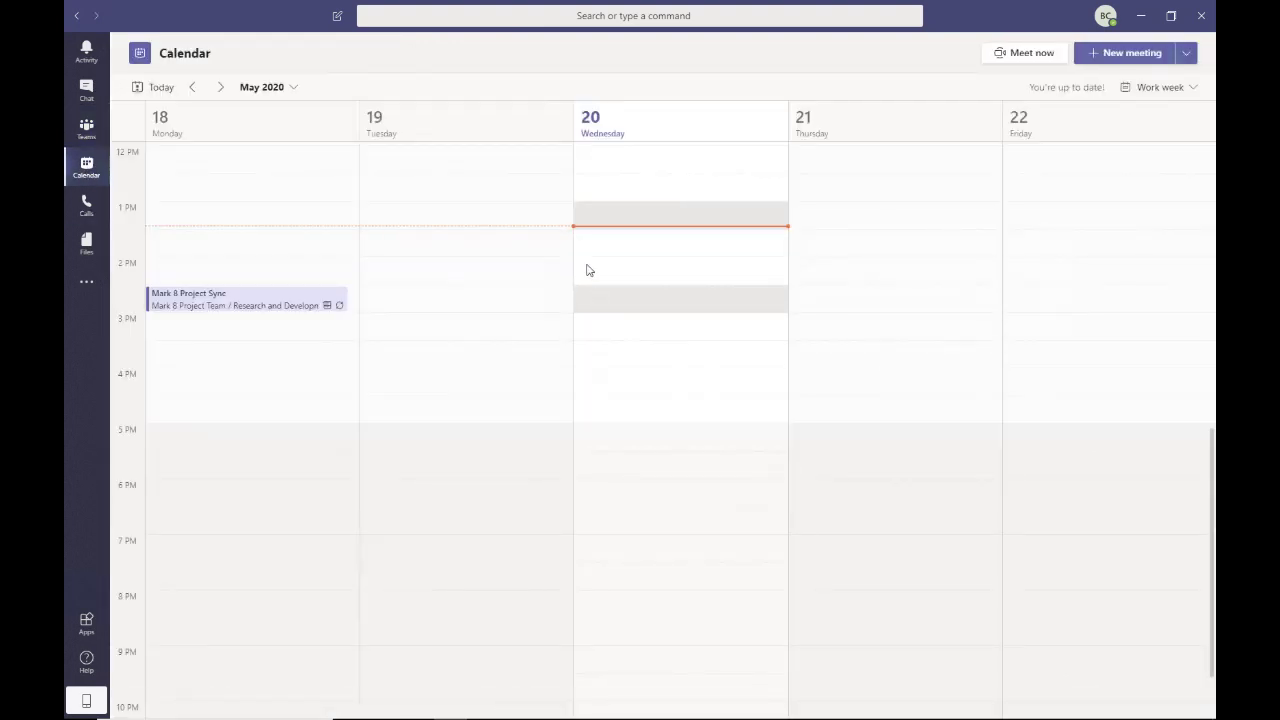
left_click(868, 162)
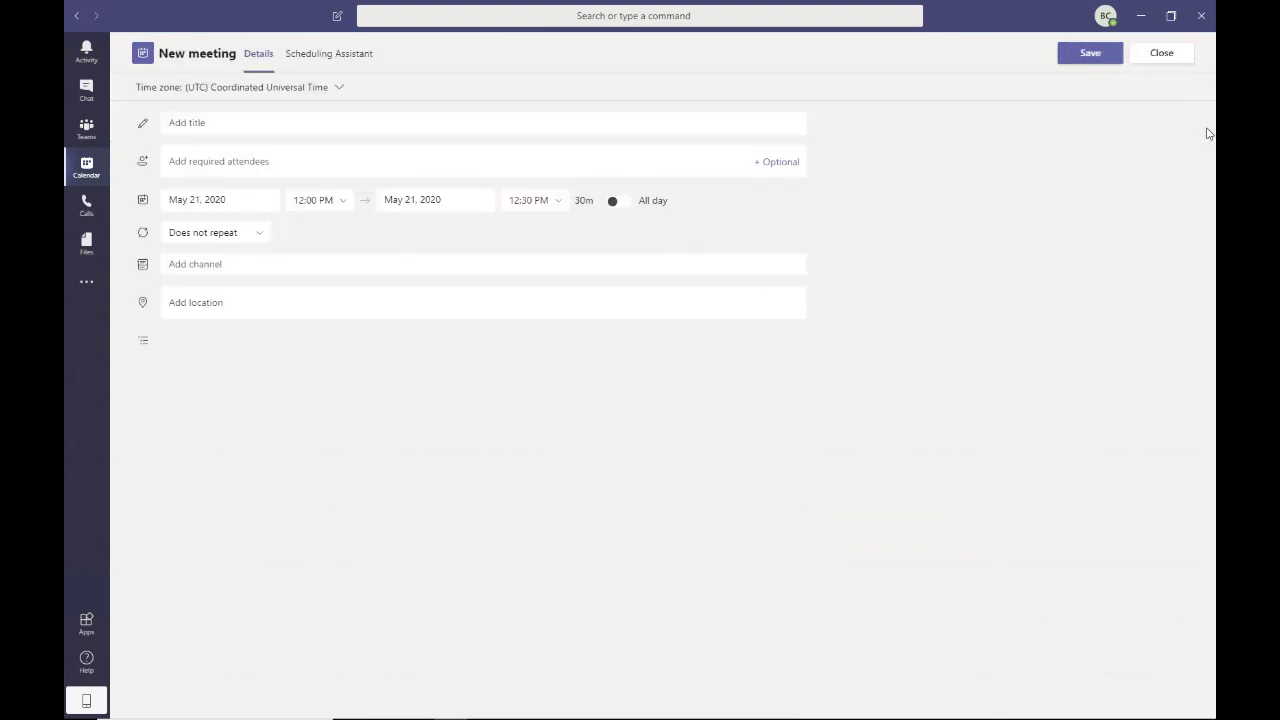
left_click(416, 163)
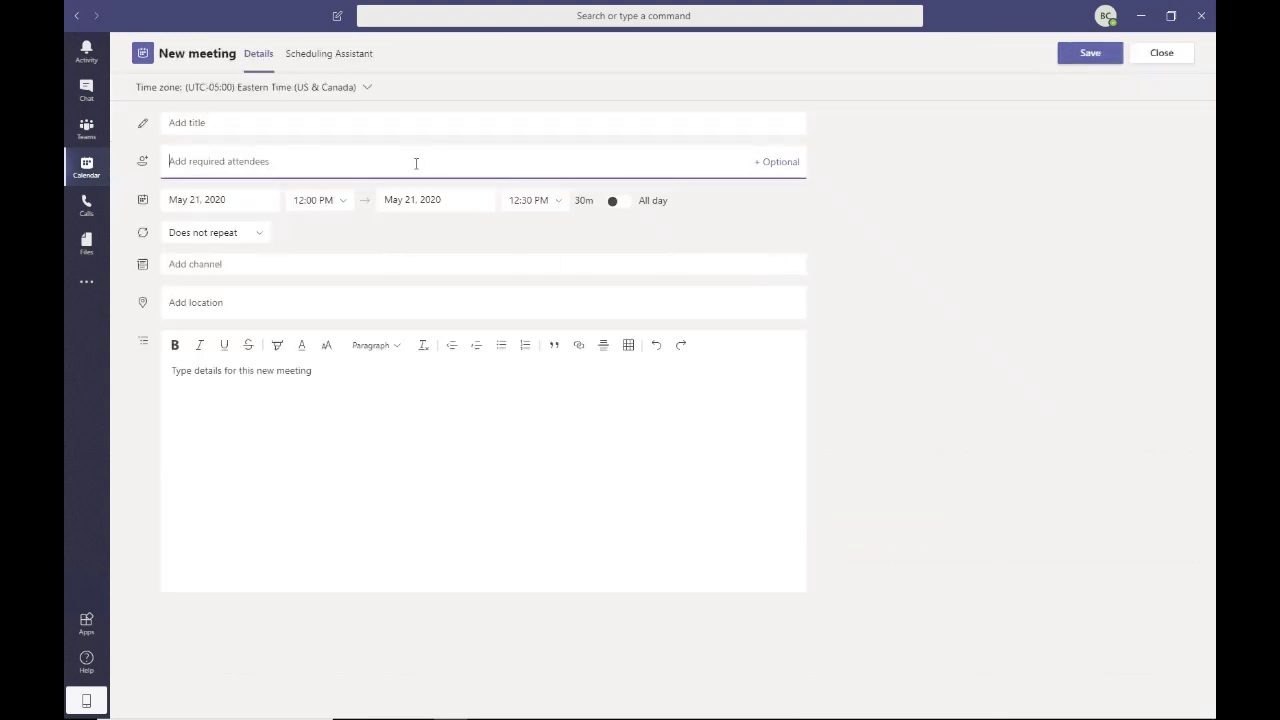
type("Develop")
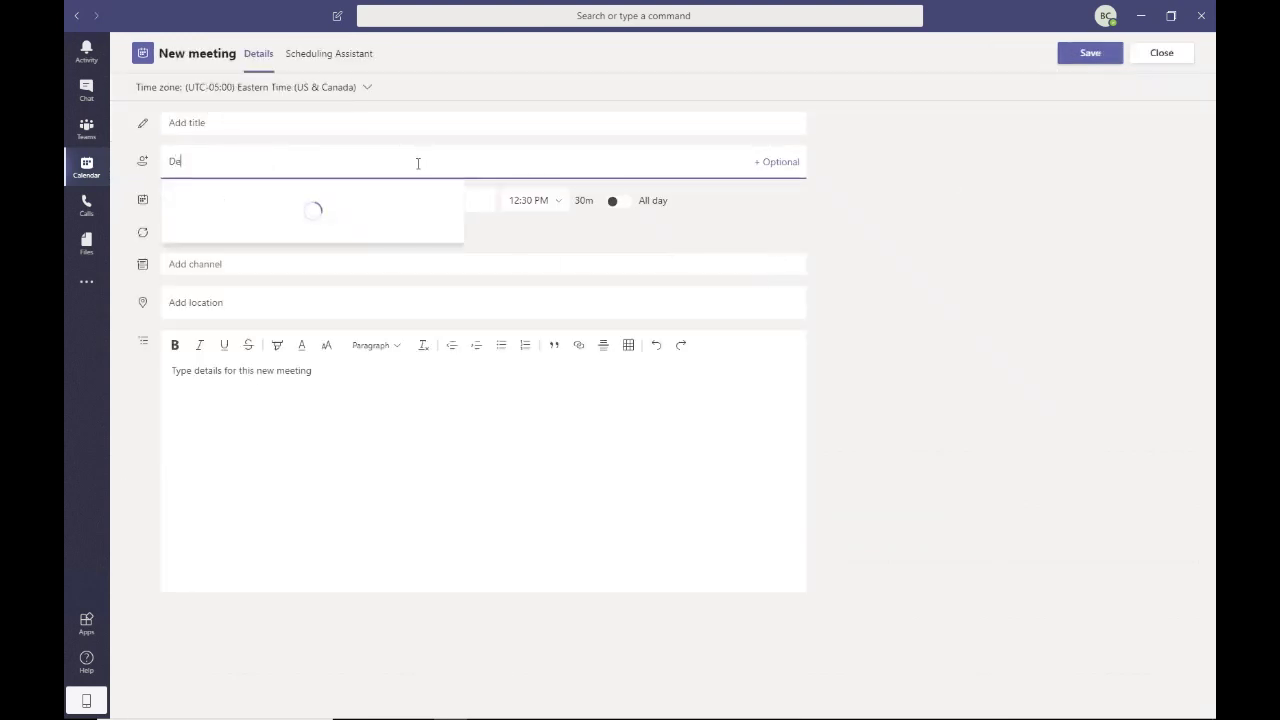
key("BackSpace")
key("BackSpace")
key("BackSpace")
key("BackSpace")
key("BackSpace")
key("BackSpace")
key("BackSpace")
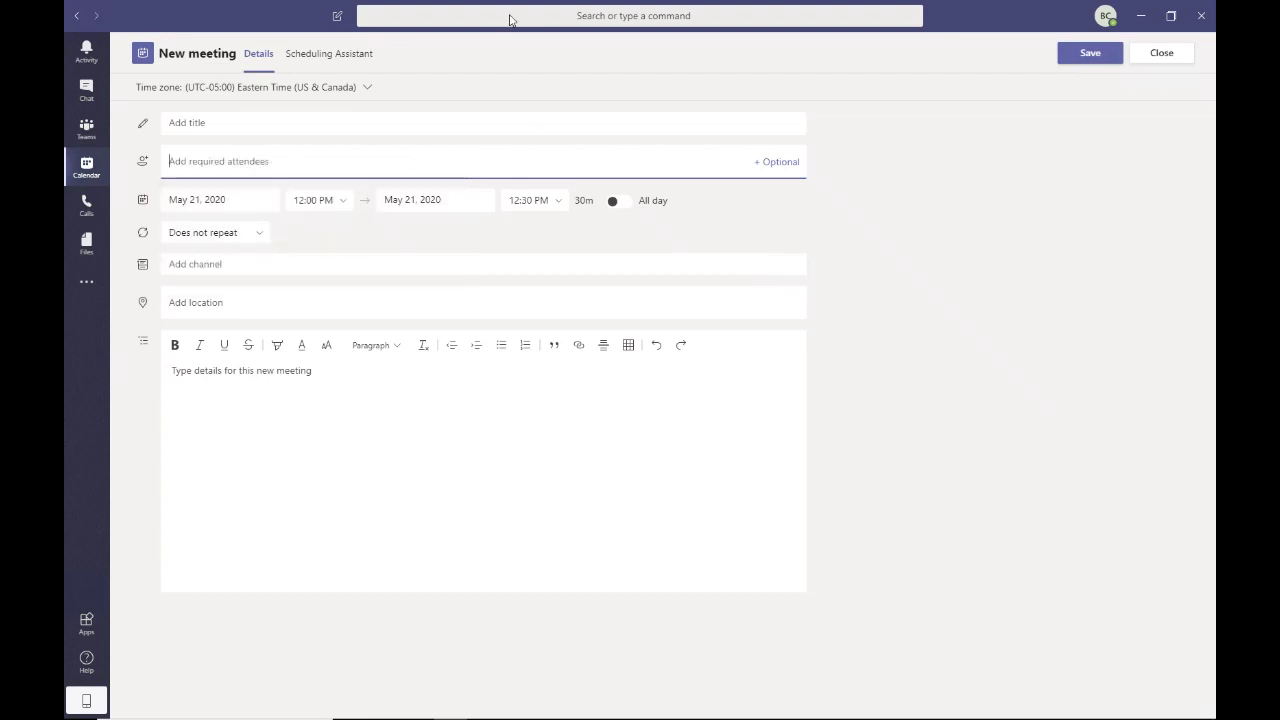
Step: Title the new meeting "Regular Meeting"
left_click(270, 126)
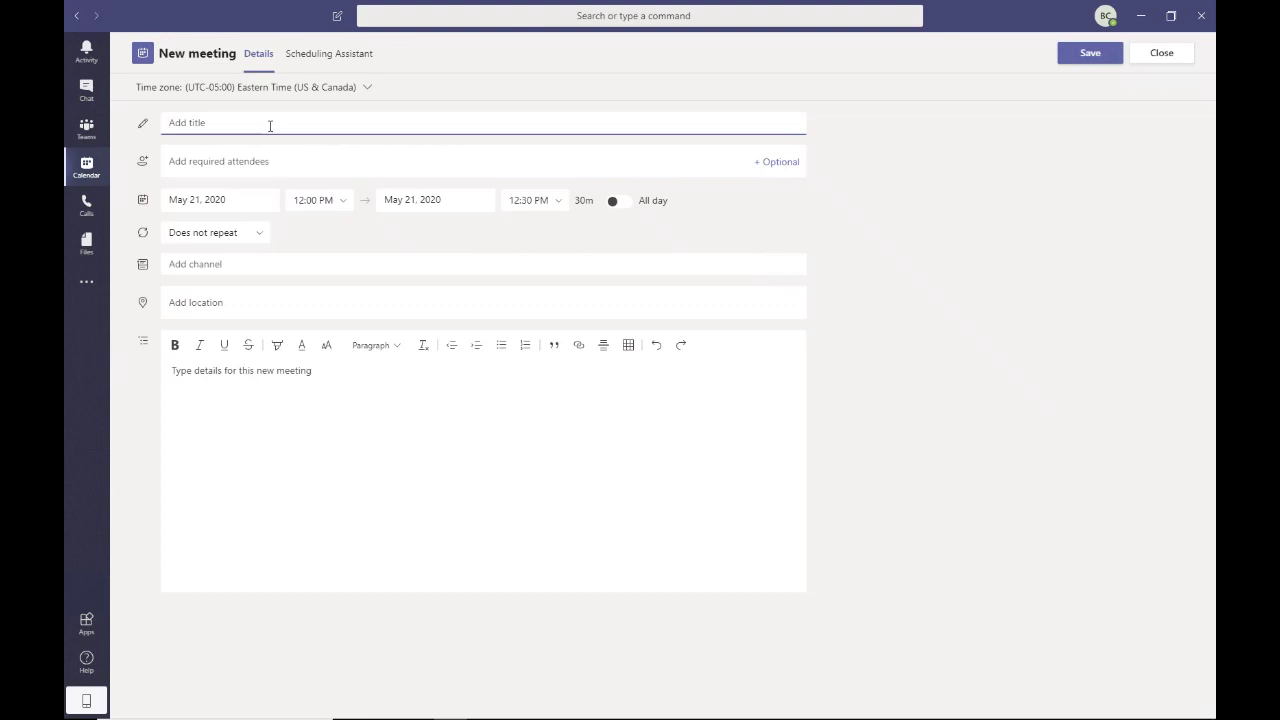
type("Regular Meeting")
key("Tab")
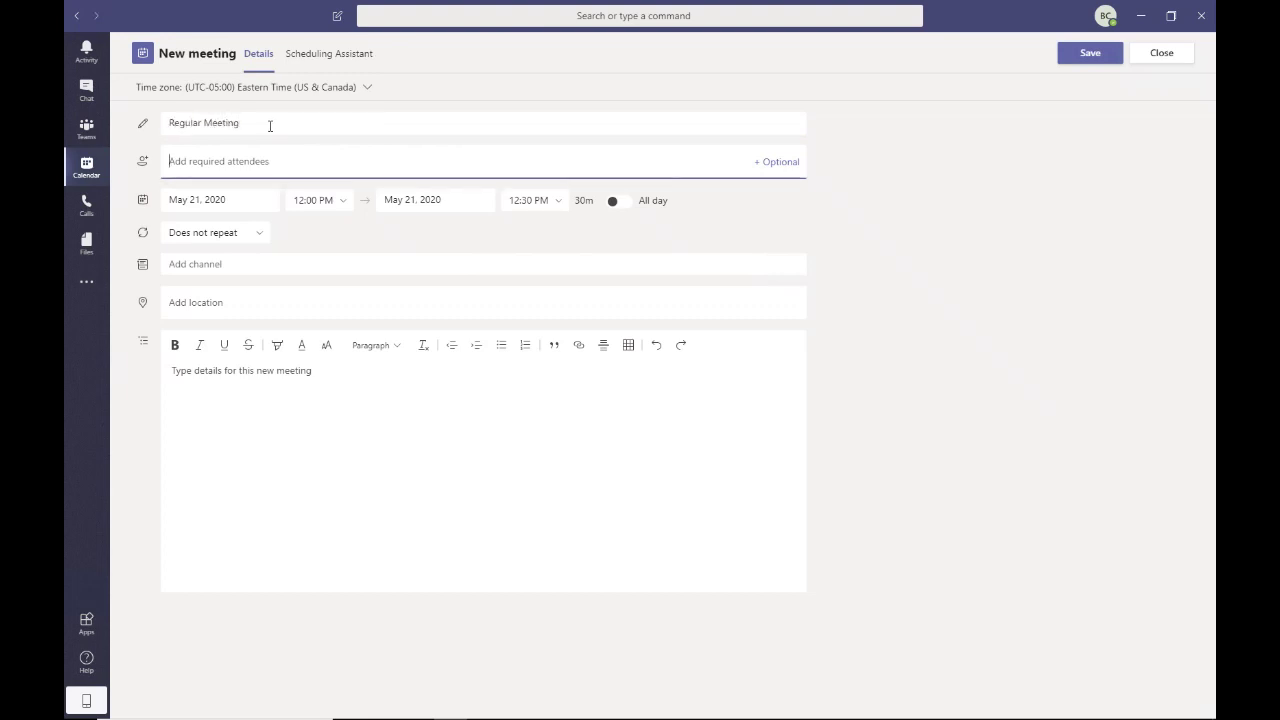
Step: Assign the Regular Meeting to the Development team's General channel and send the invitation
left_click(628, 266)
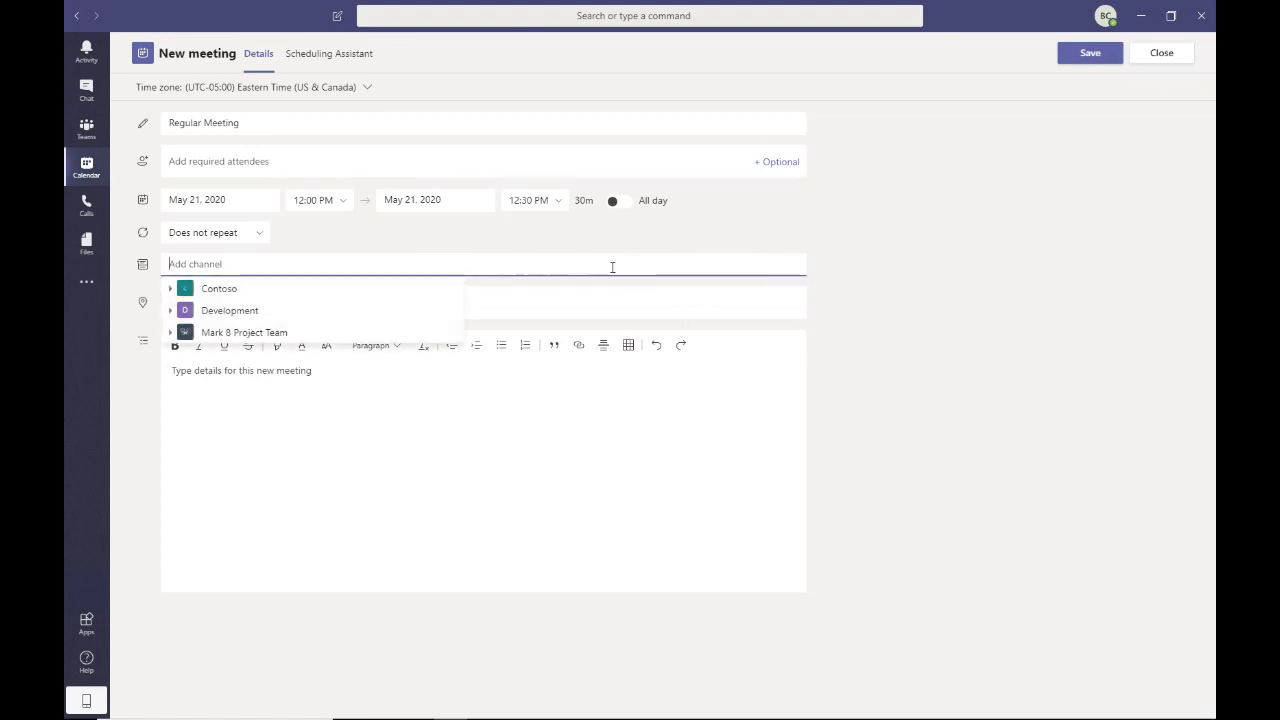
left_click(170, 310)
left_click(246, 332)
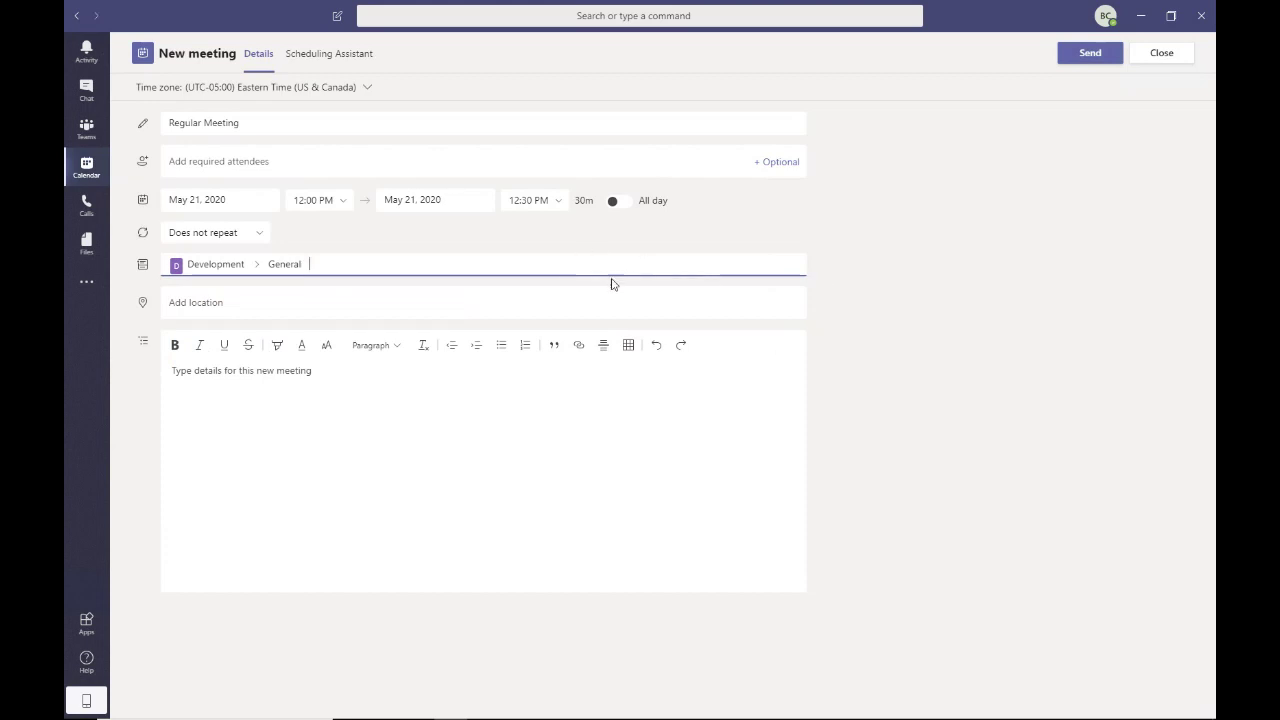
left_click(313, 306)
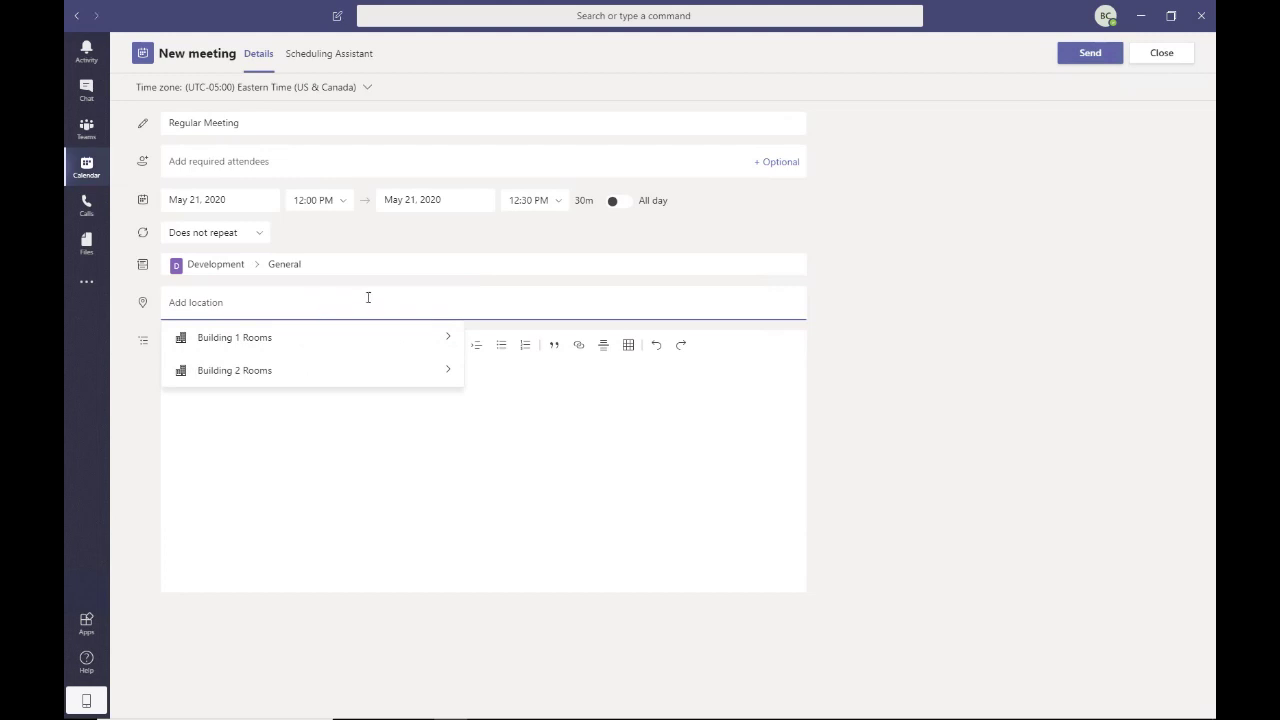
left_click(834, 212)
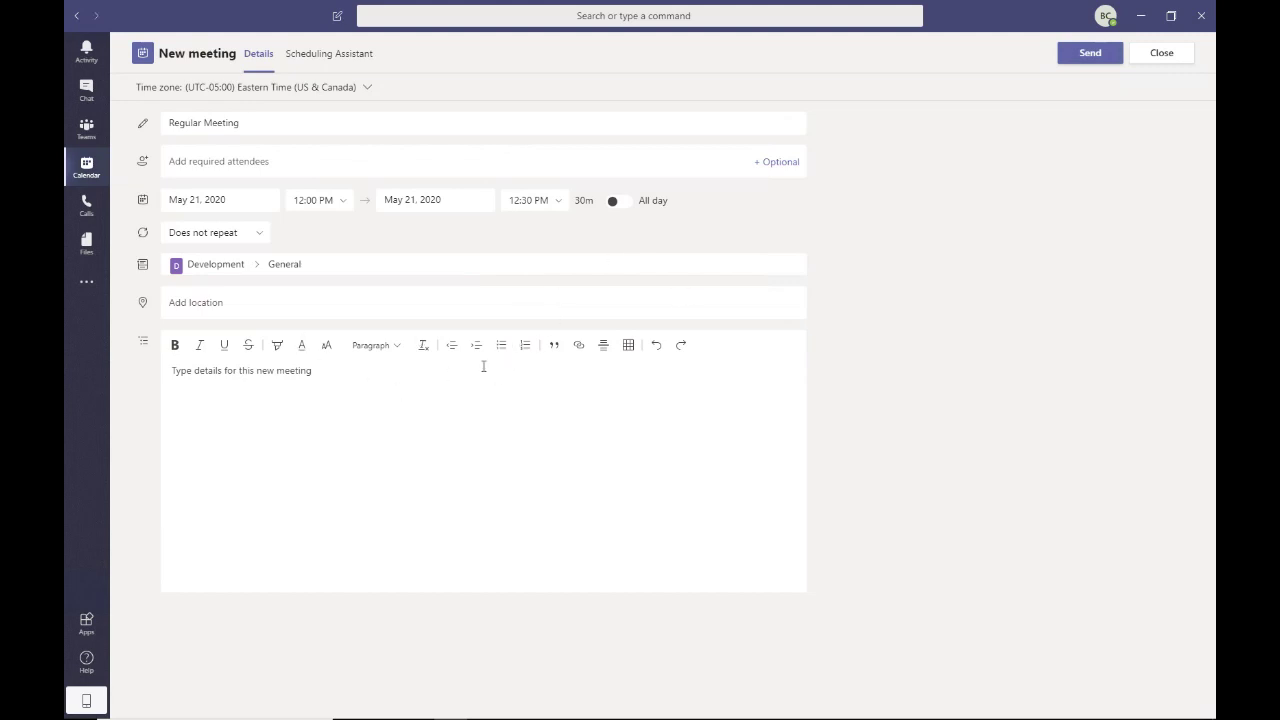
left_click(1090, 52)
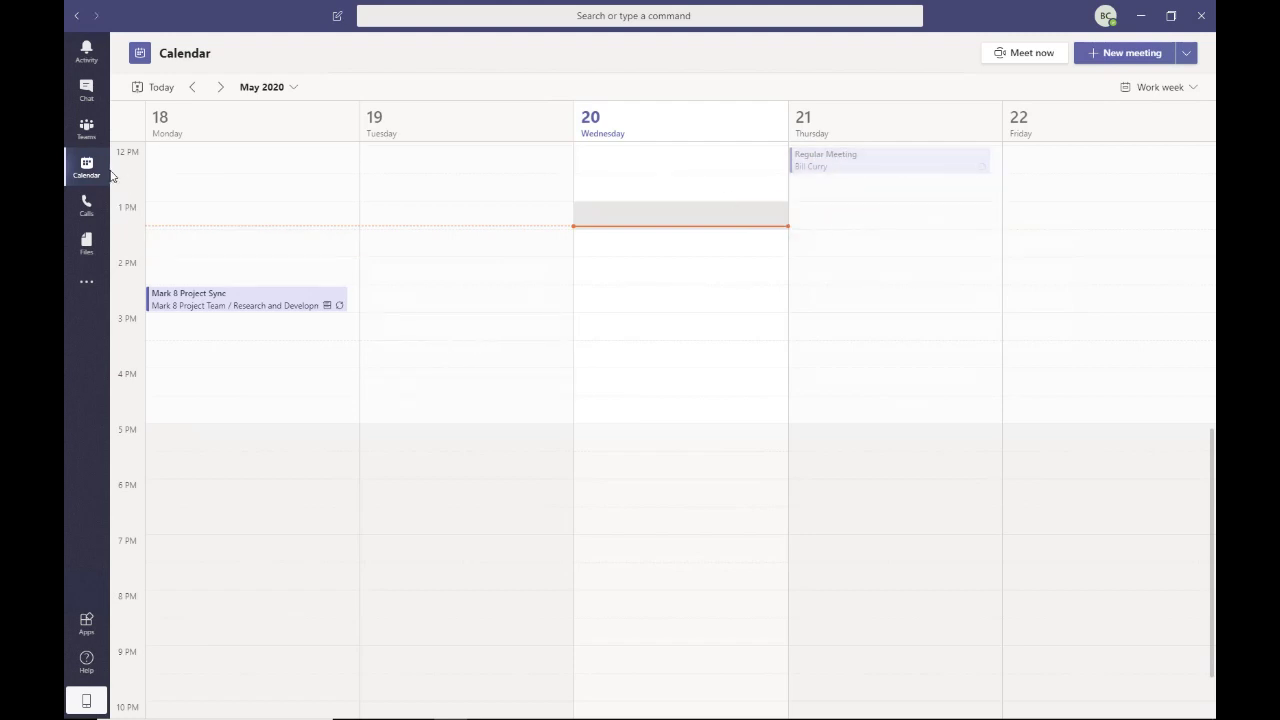
Step: Check the scheduled Regular Meeting in the Development team's General channel and in the Outlook calendar
left_click(87, 135)
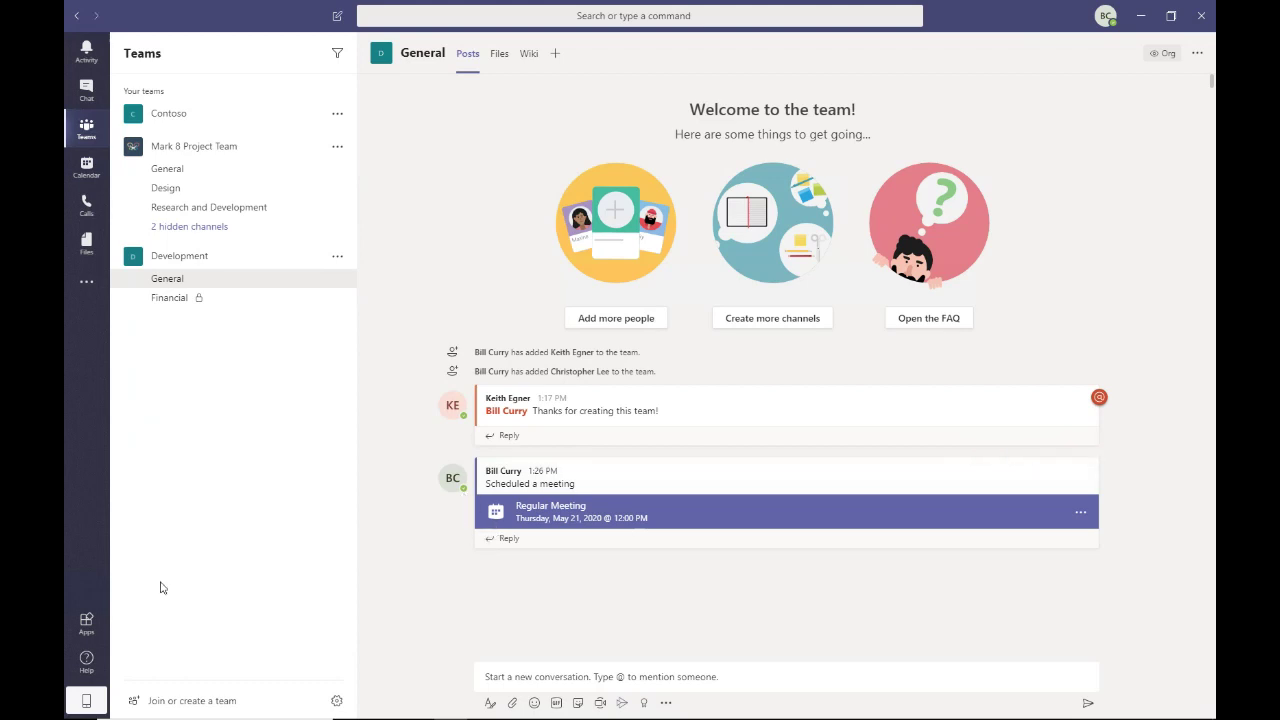
key("alt+Tab")
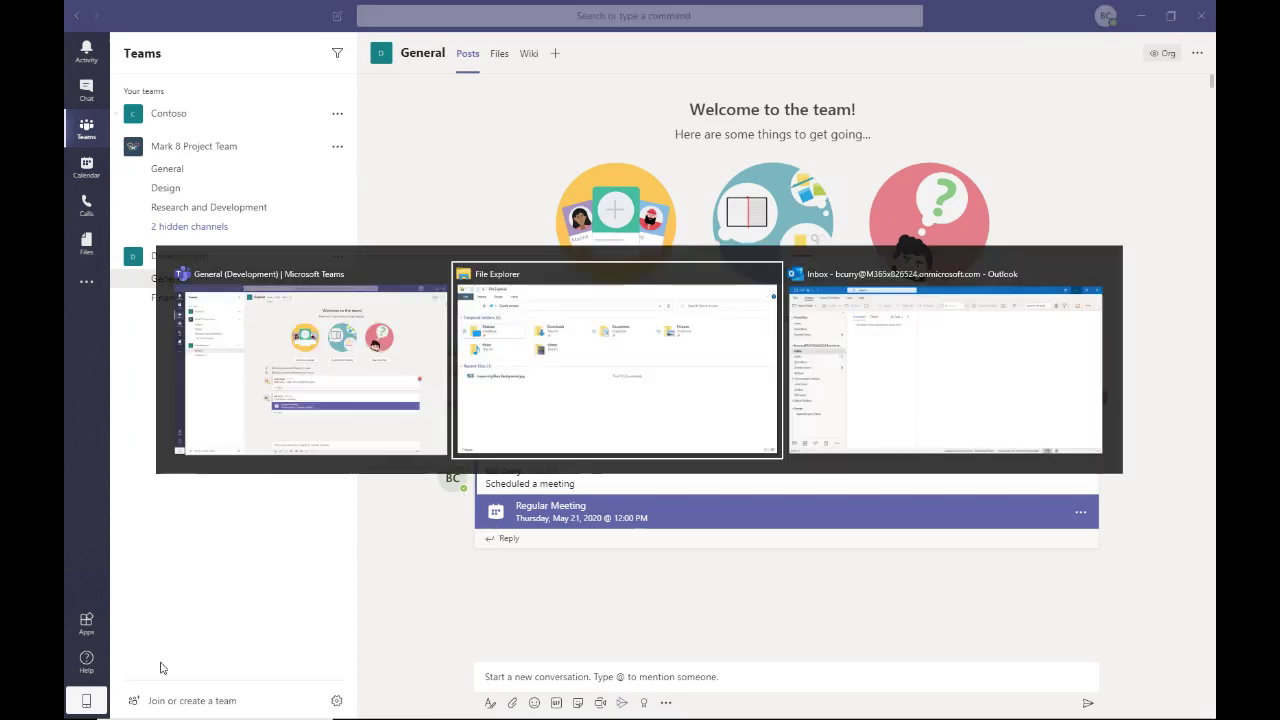
key("alt+Tab")
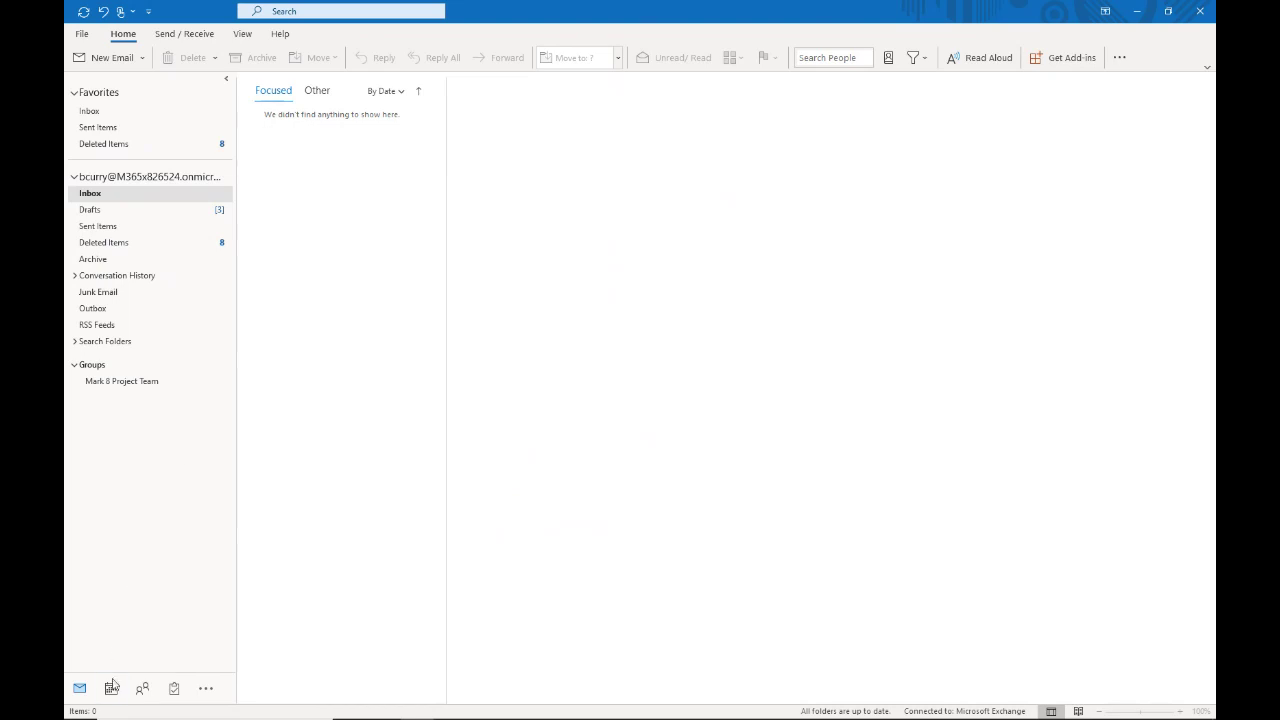
left_click(111, 688)
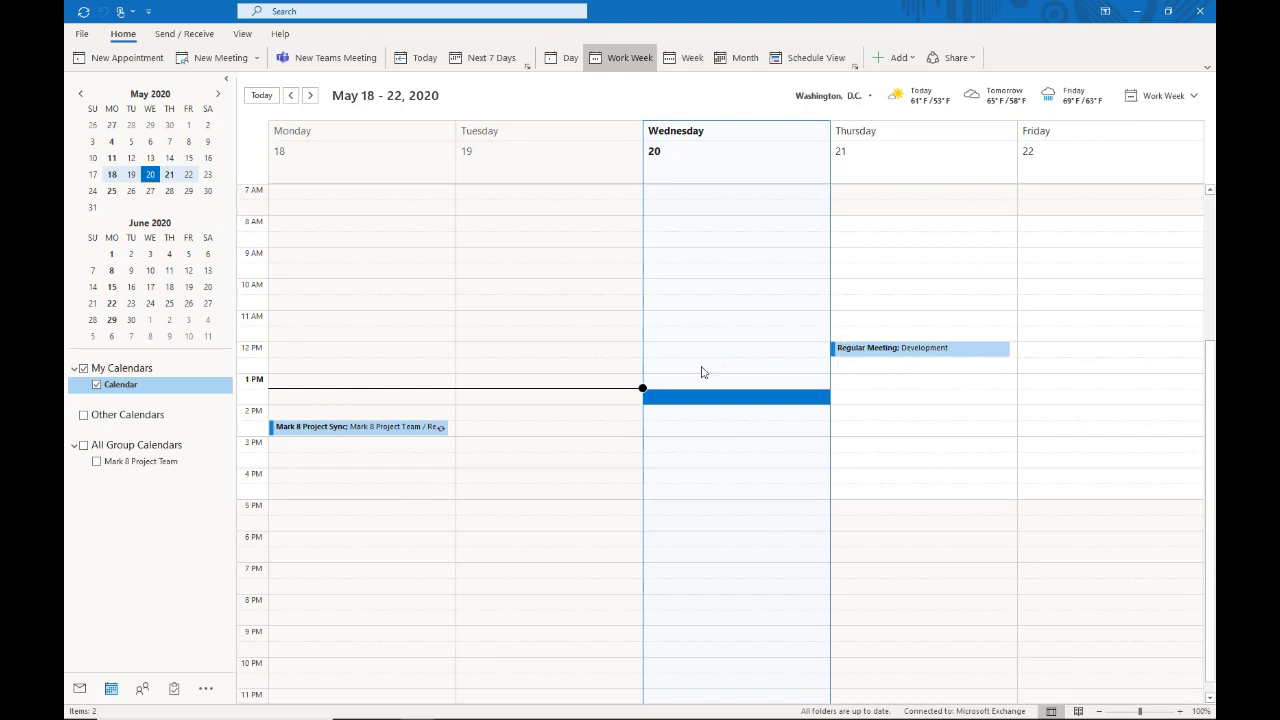
key("alt+Tab")
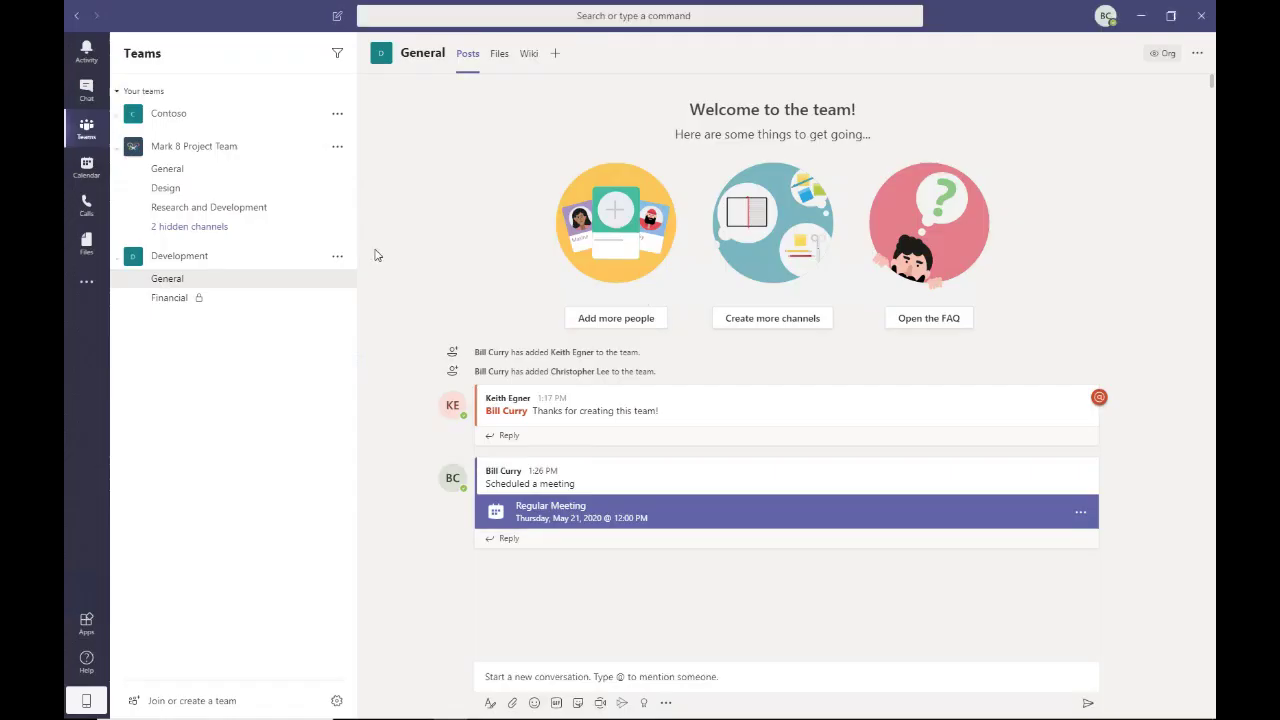
Step: In the Outlook calendar, start a new Teams meeting on Thursday, May 21, 2020 from 8:30 AM to 9:00 AM
key("alt+Tab")
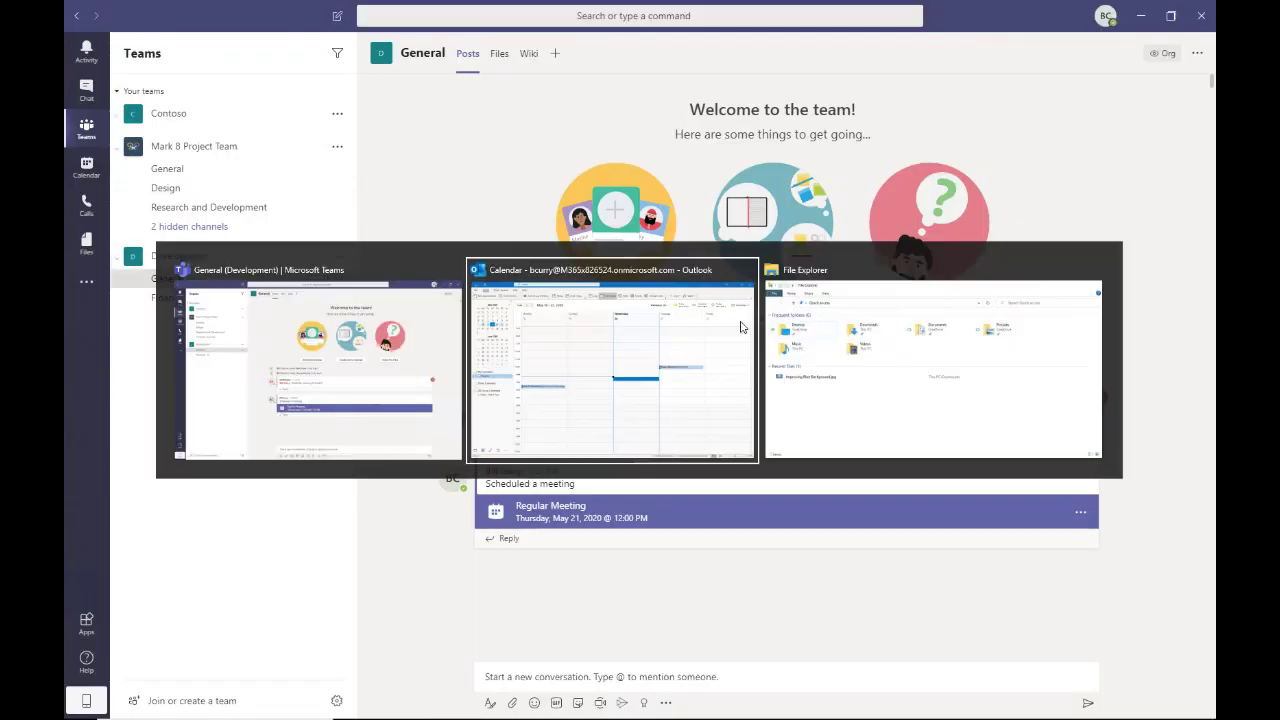
left_click(950, 238)
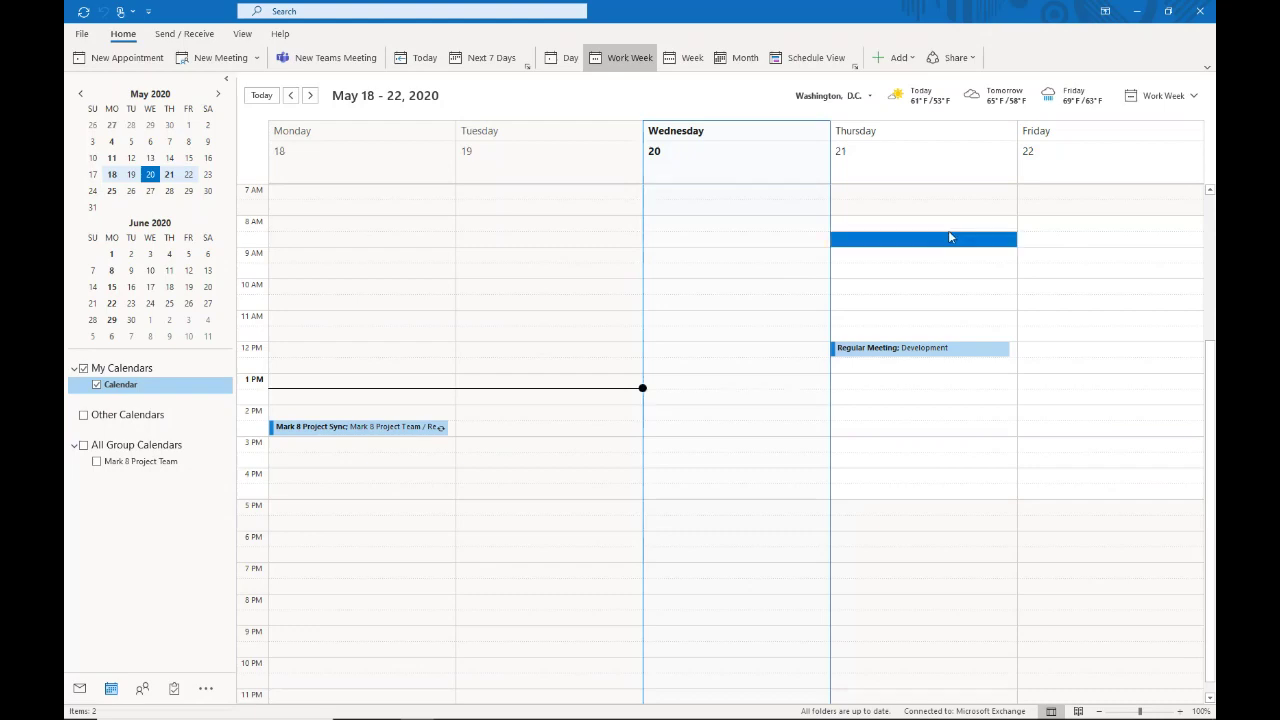
left_click(306, 58)
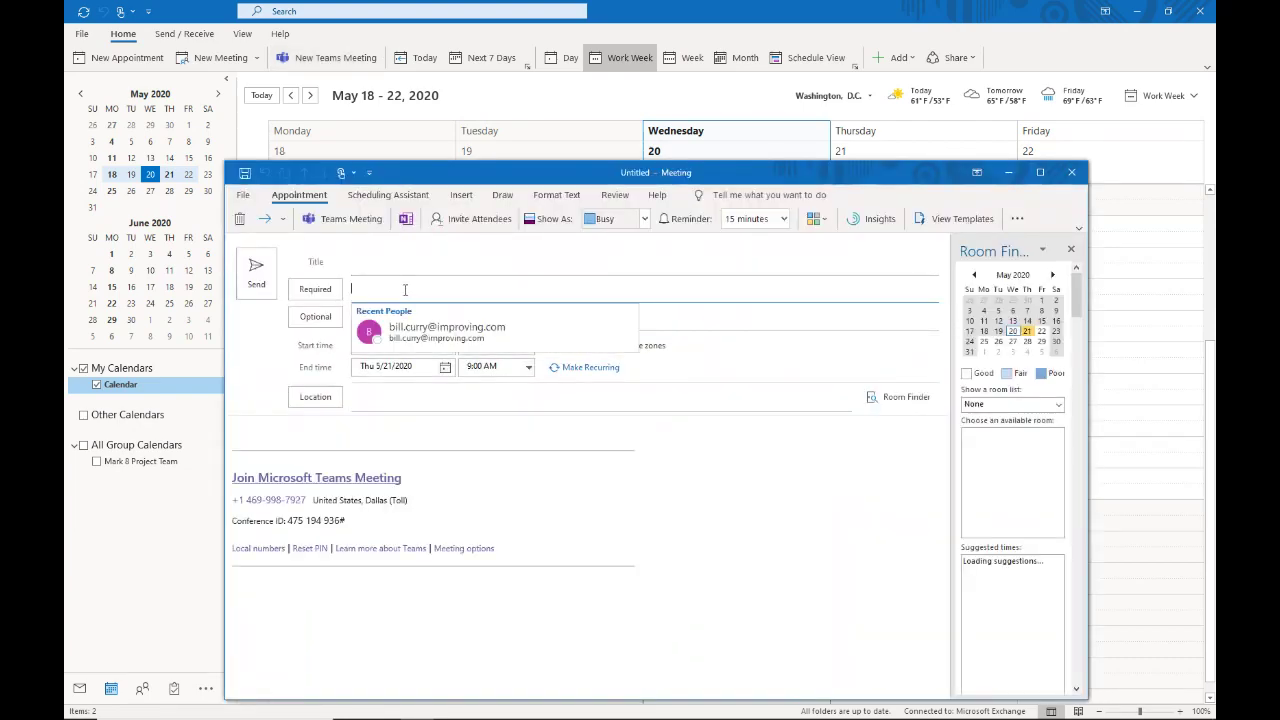
Step: Try to add Contoso as a required attendee of the meeting by checking the name, and clear the entry
type("Contoso")
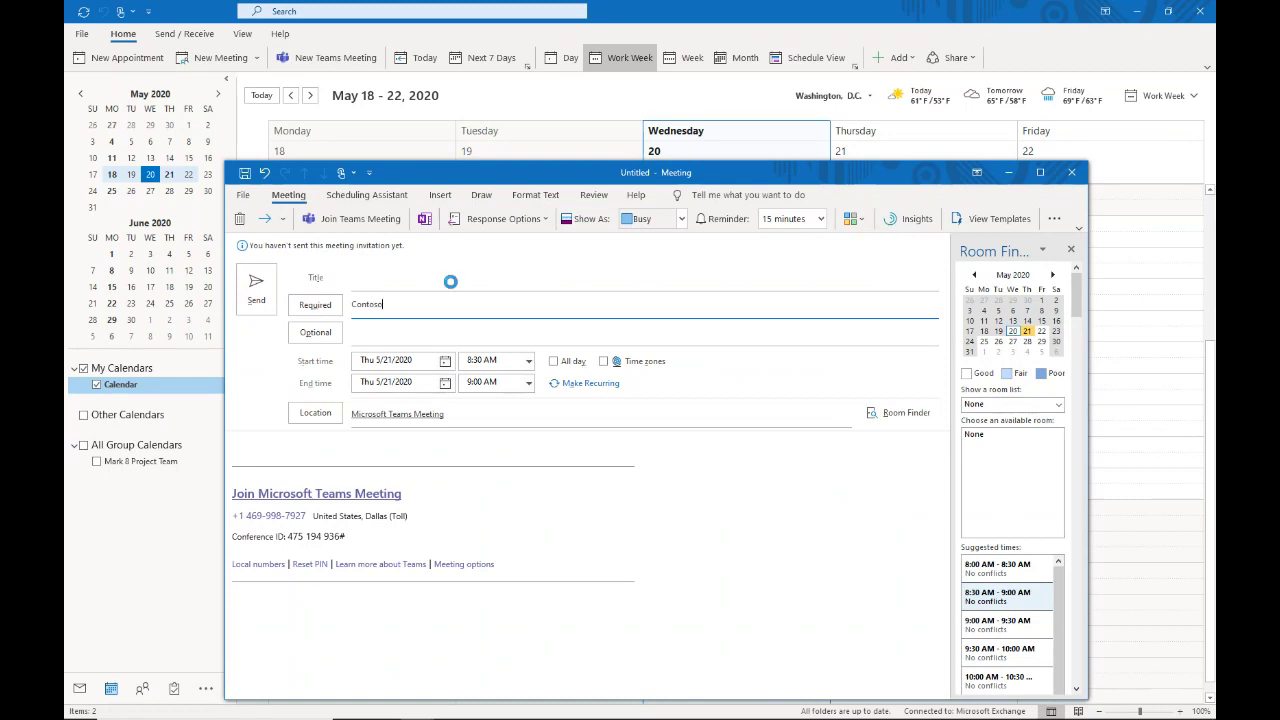
key("ctrl+k")
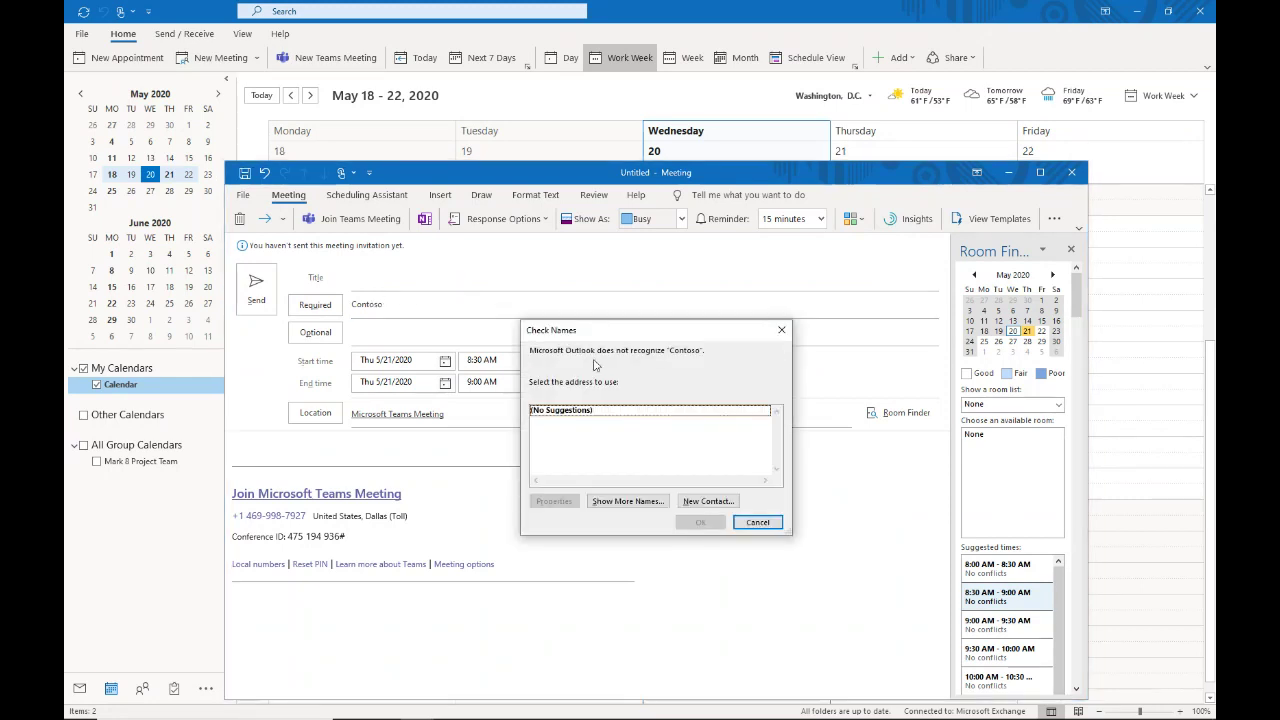
key("Escape")
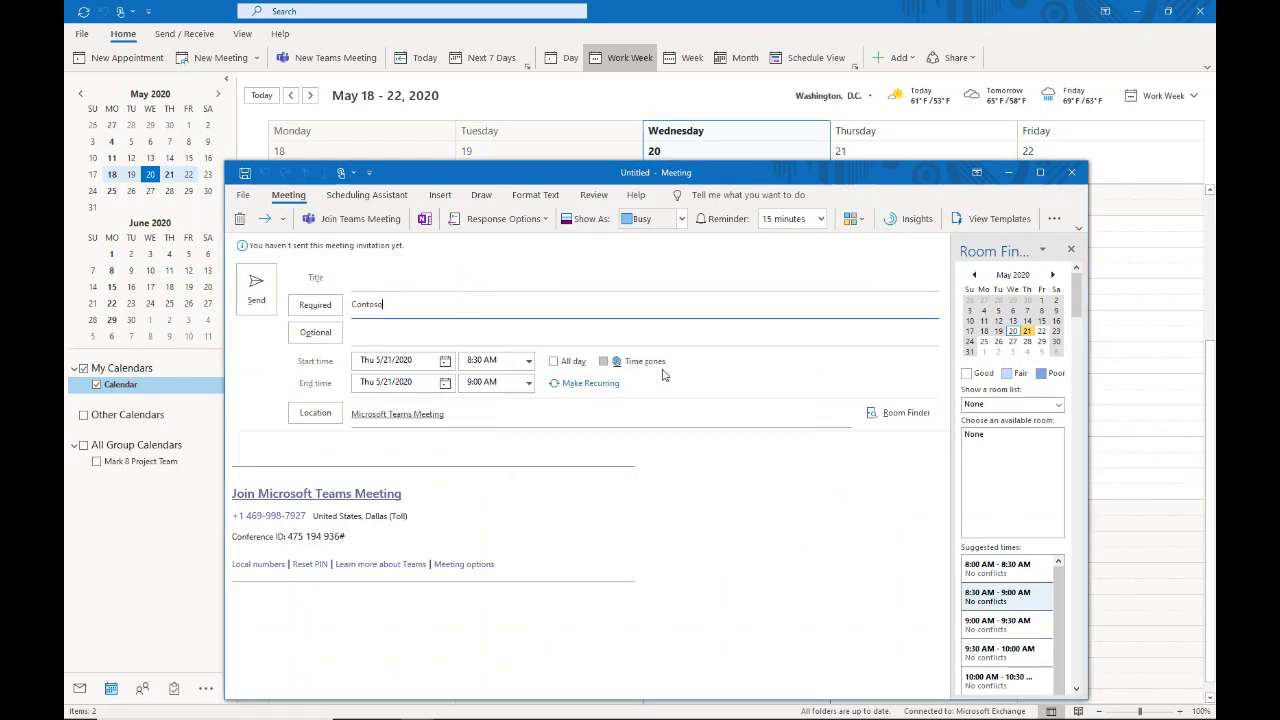
key("ctrl+a")
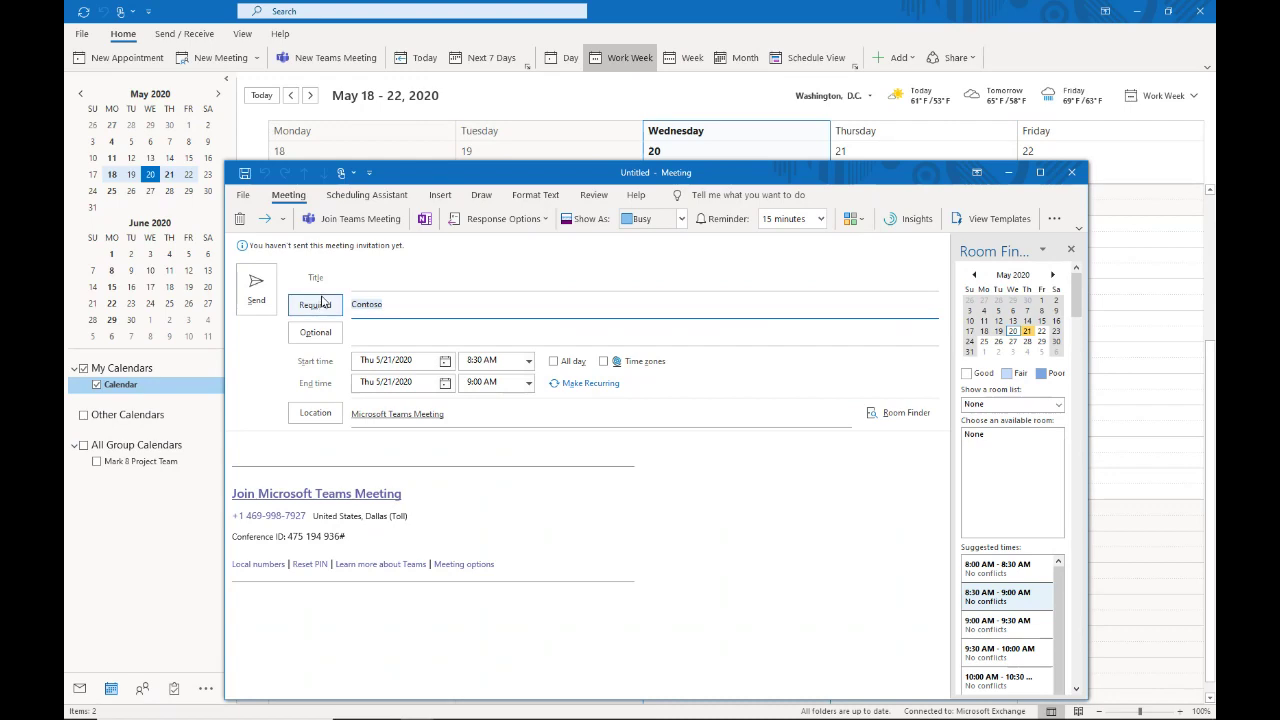
key("BackSpace")
key("Escape")
key("Escape")
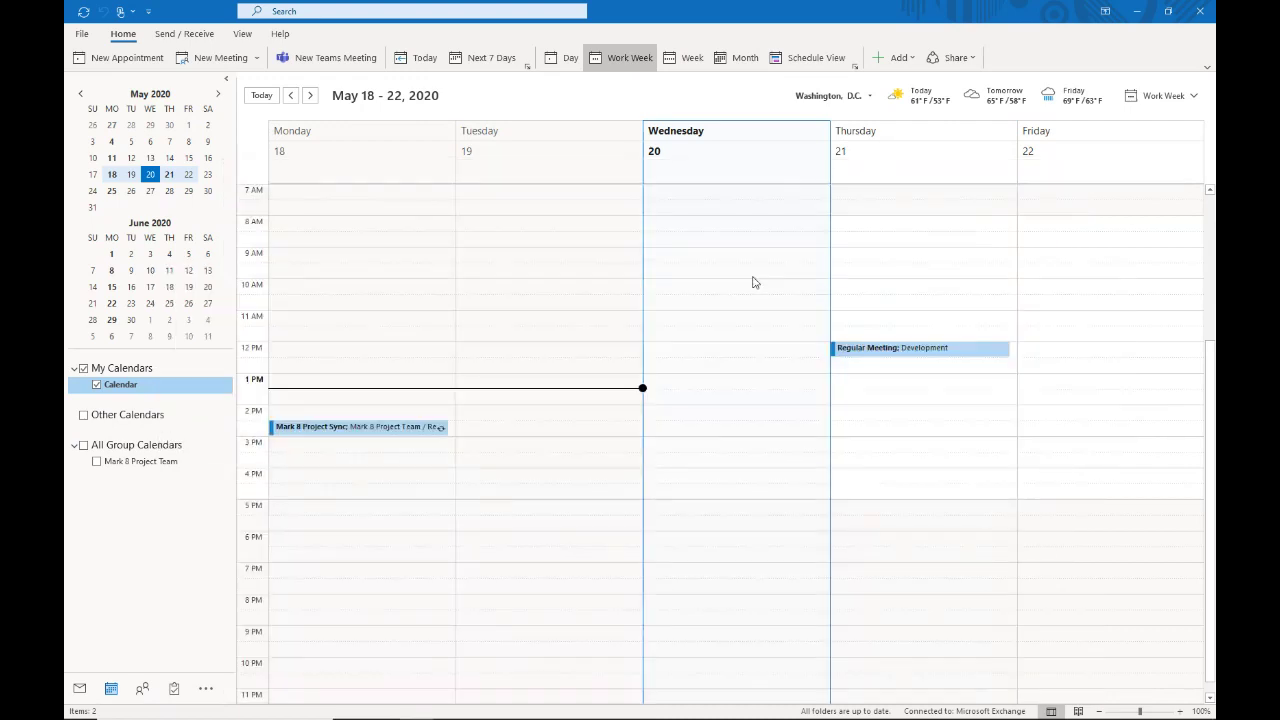
key("ctrl+shift+q")
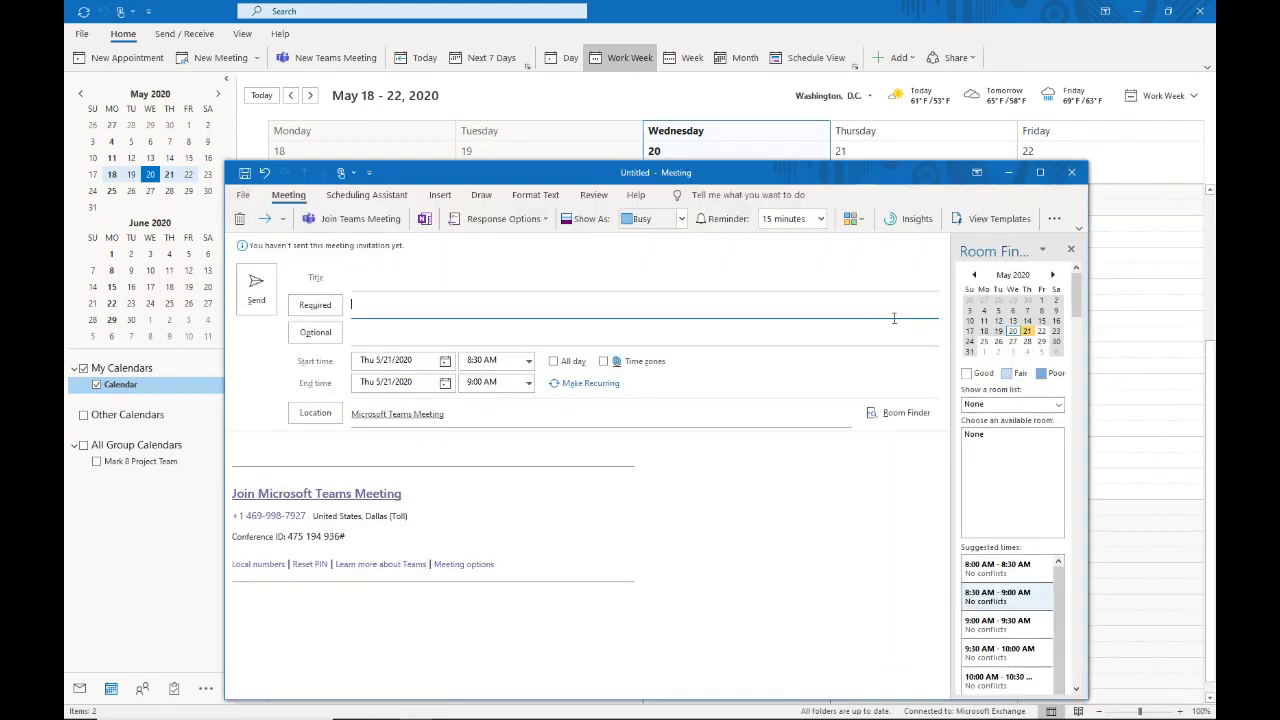
key("Escape")
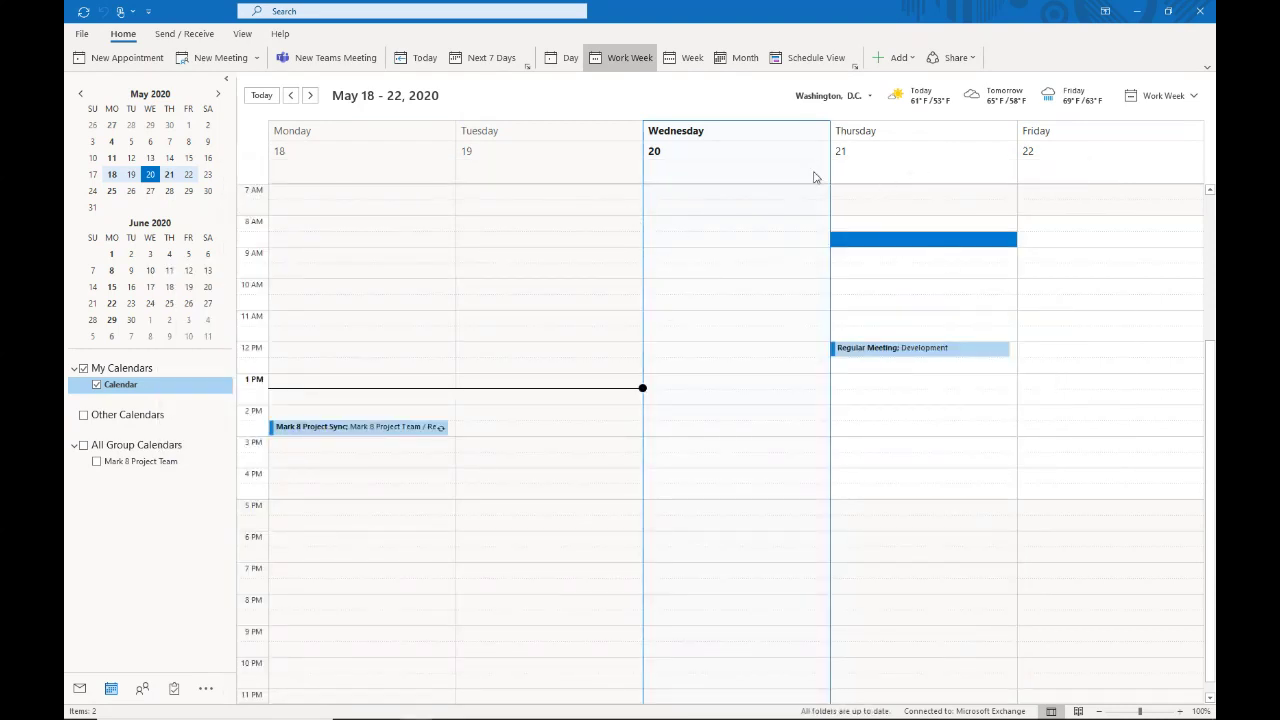
Step: Switch to Teams and copy the email address of the Development team's General channel
key("alt+Tab")
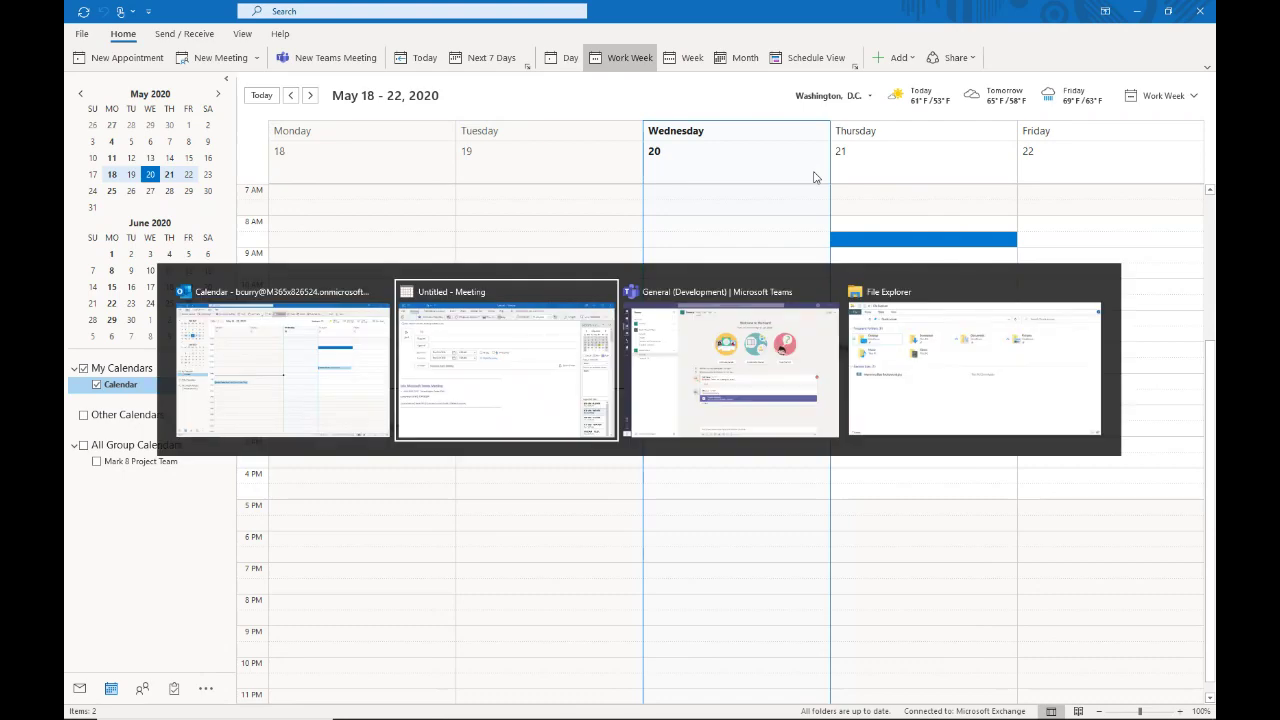
key("Escape")
key("alt+Tab")
key("alt+Tab")
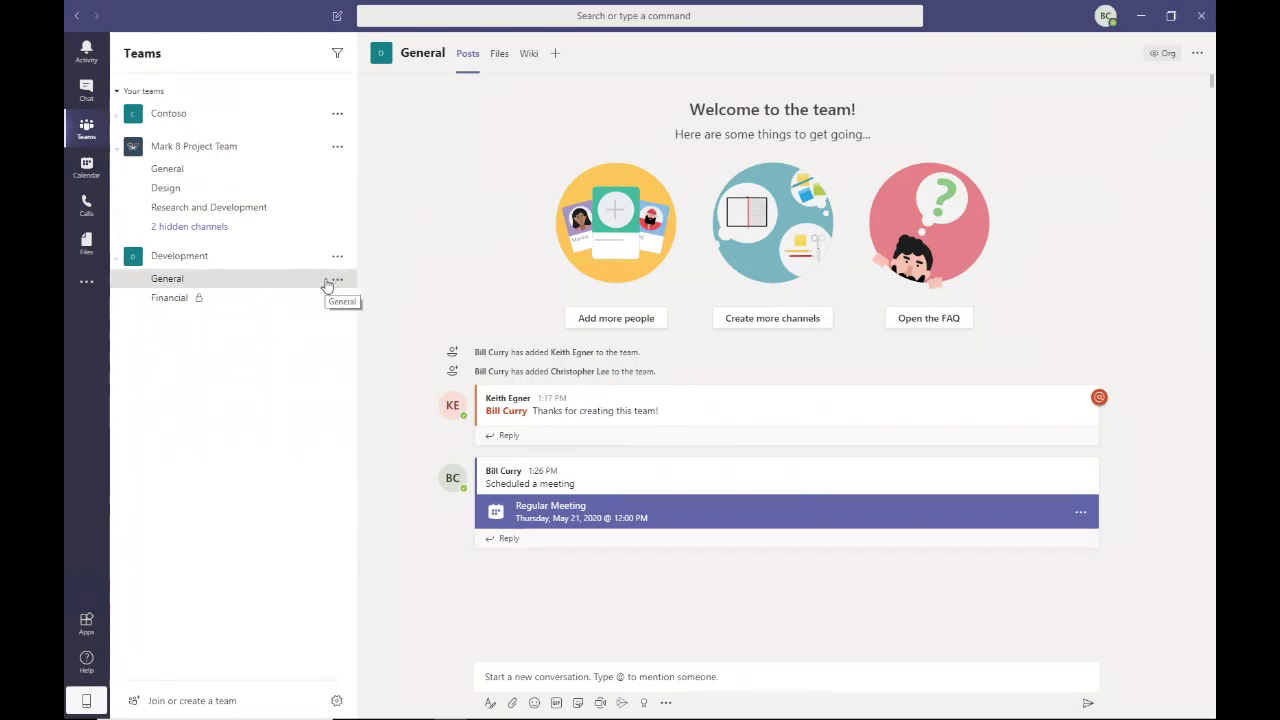
left_click(338, 281)
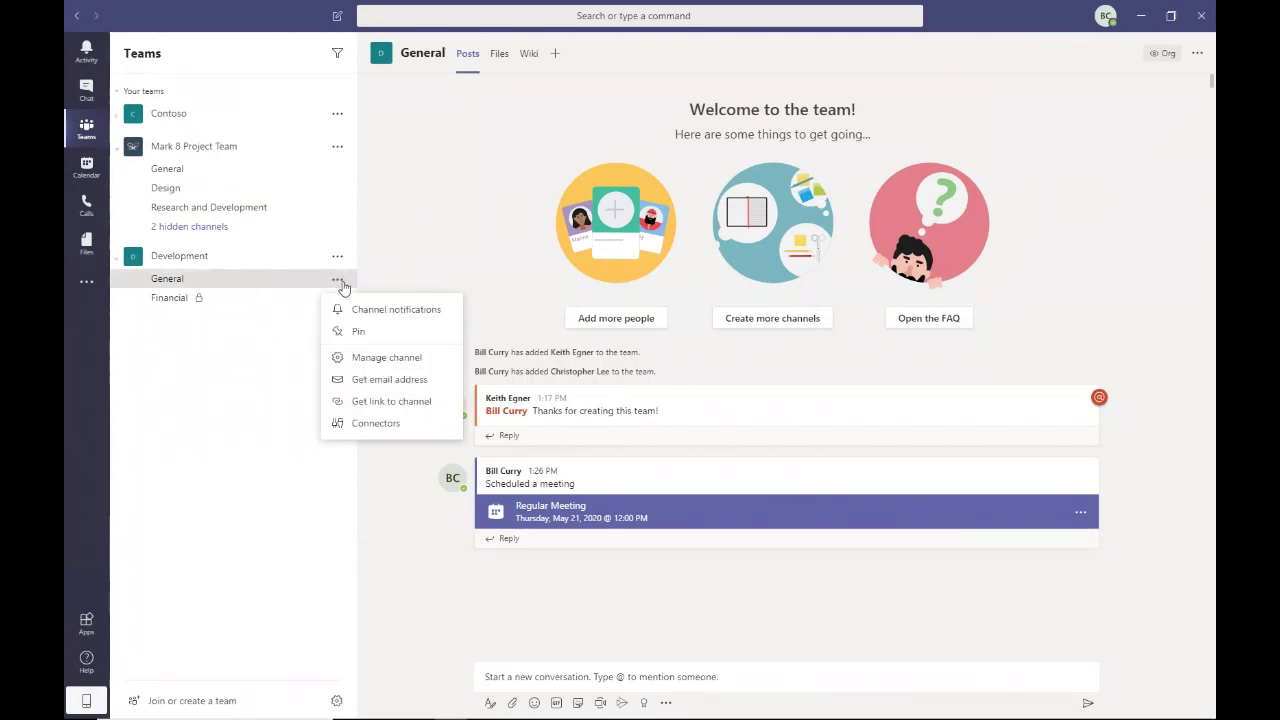
left_click(386, 386)
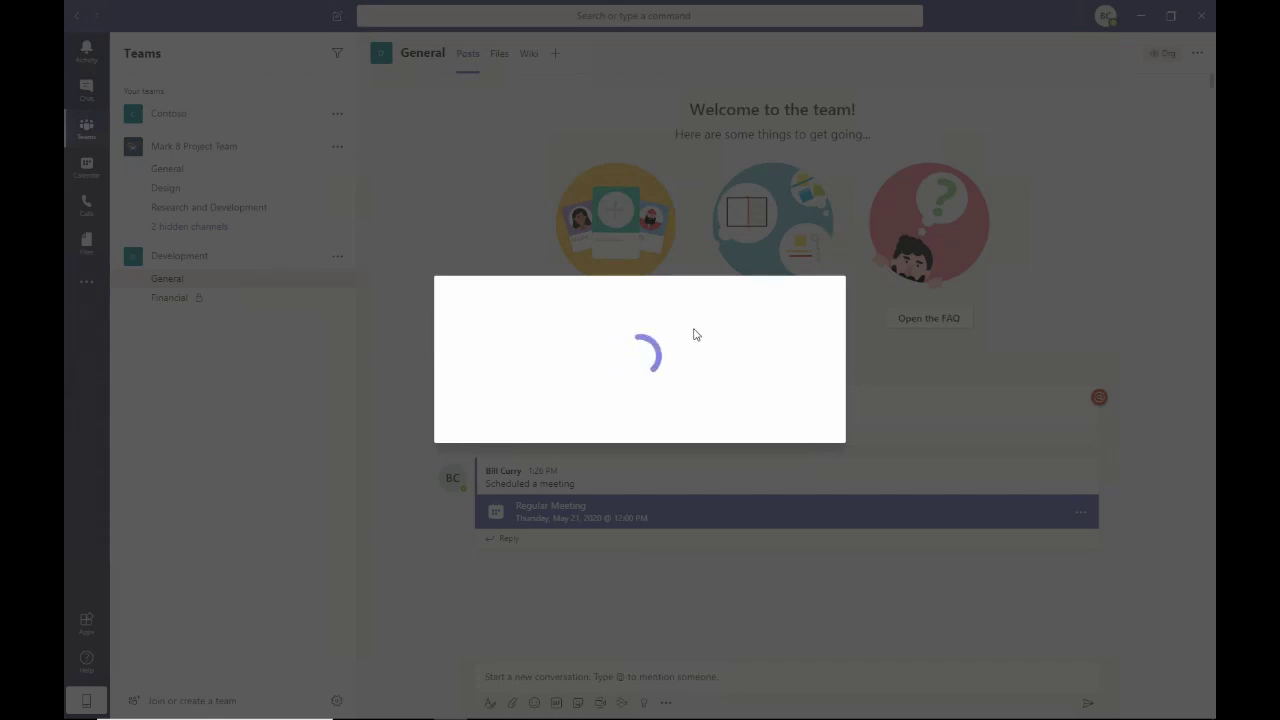
left_click(708, 411)
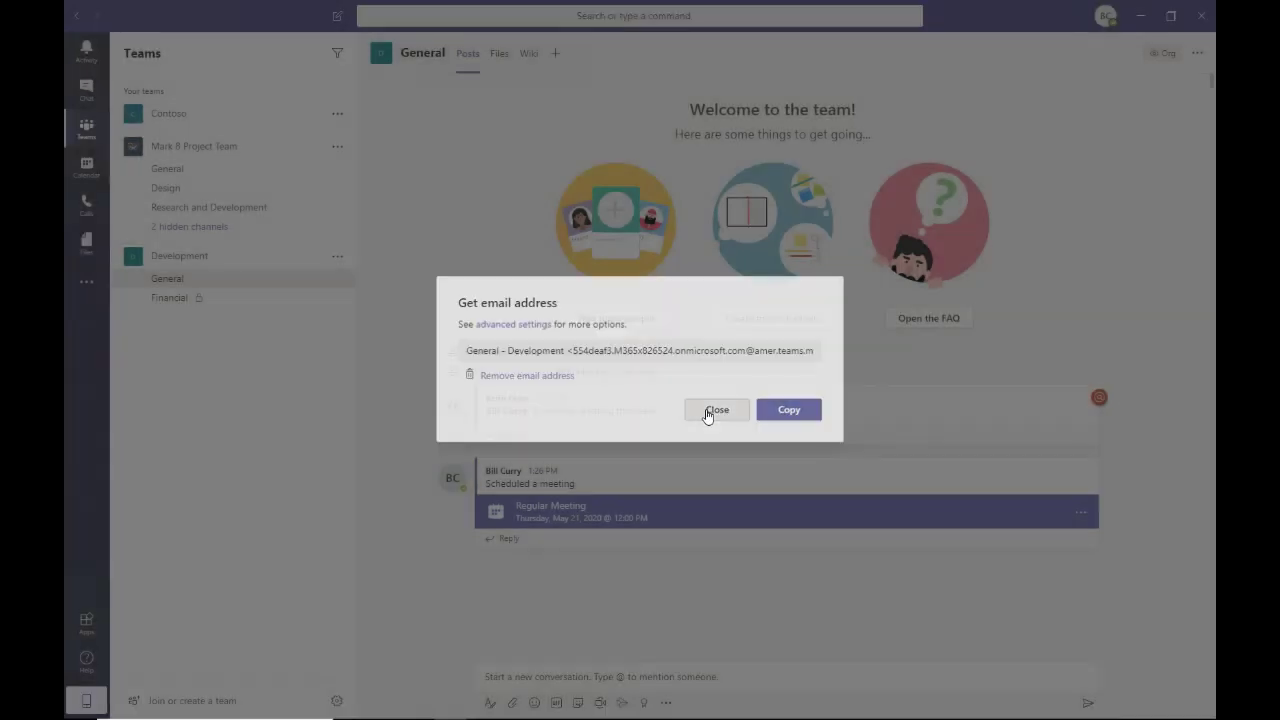
left_click(337, 279)
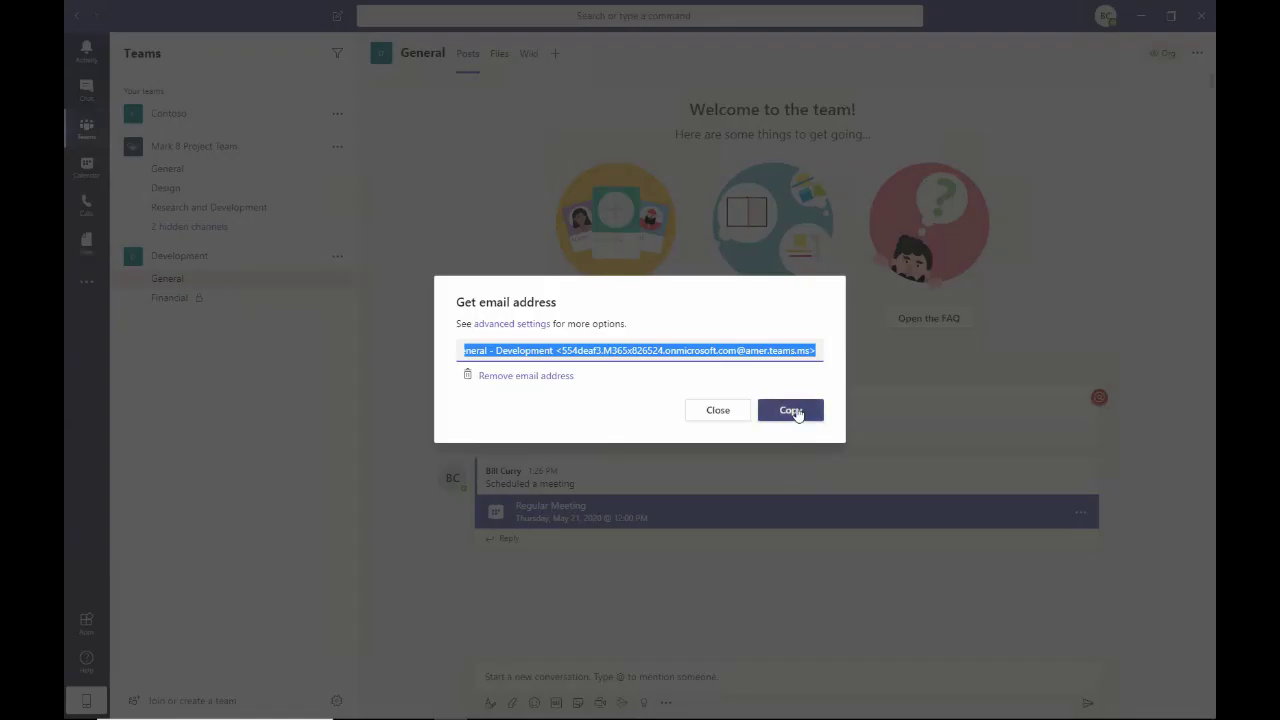
left_click(795, 411)
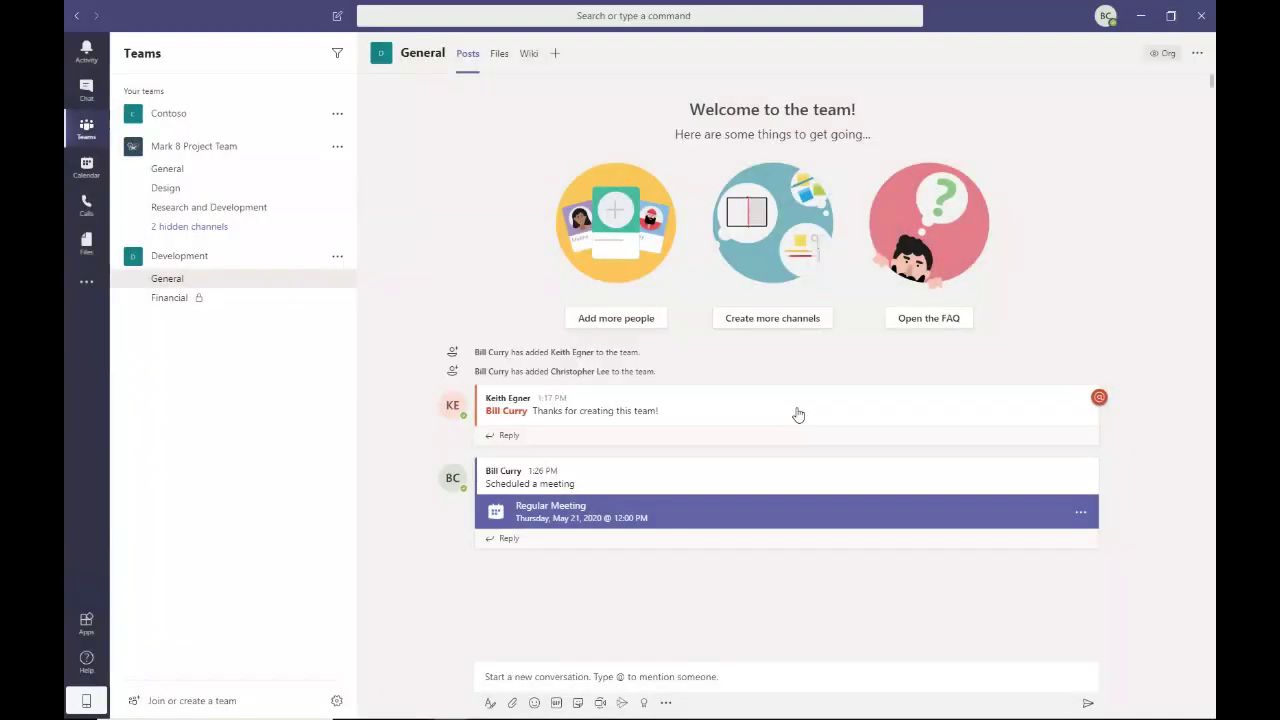
Step: Return to the untitled Outlook meeting and paste the channel's email address as the required attendee
key("alt+Tab")
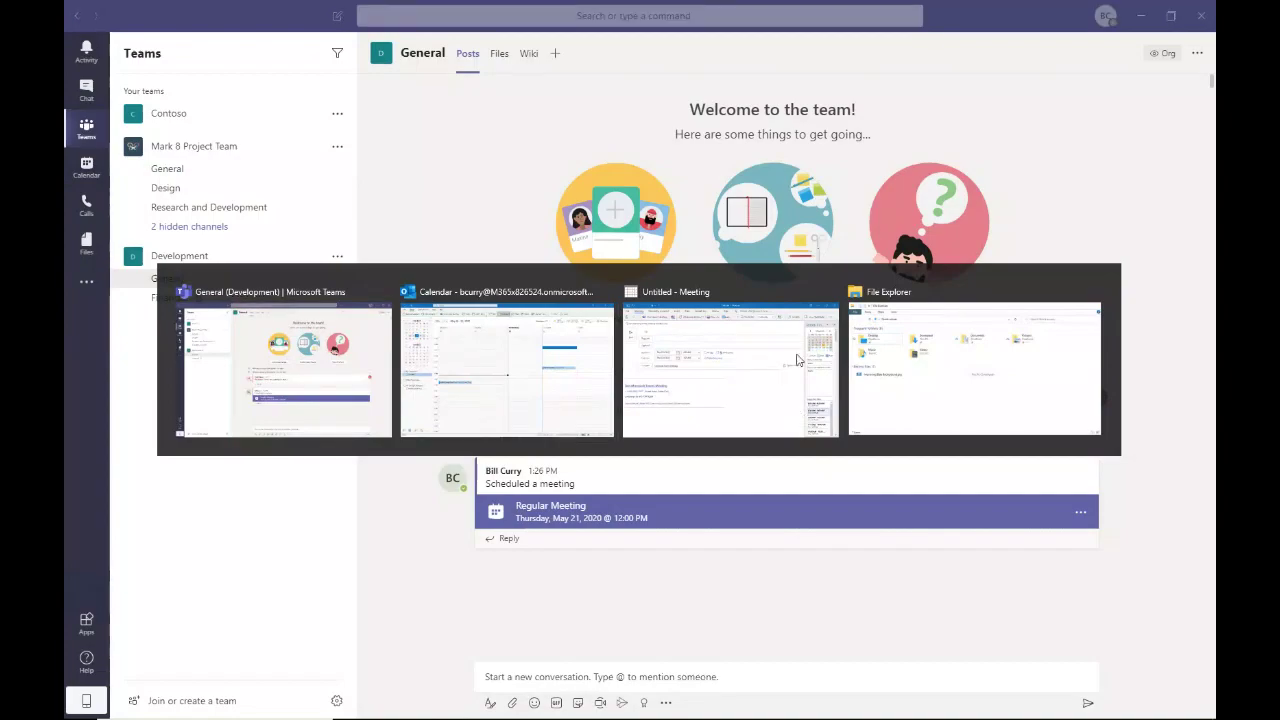
key("alt+Tab")
key("alt+Tab")
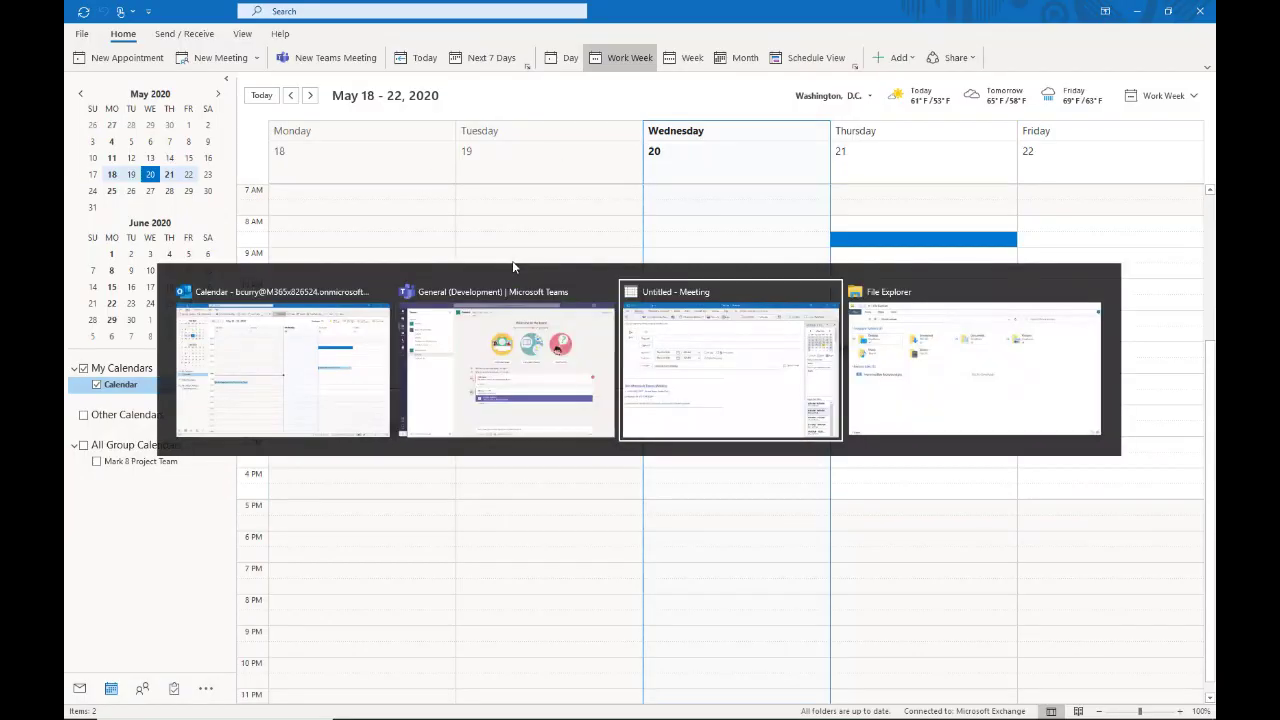
key("ctrl+v")
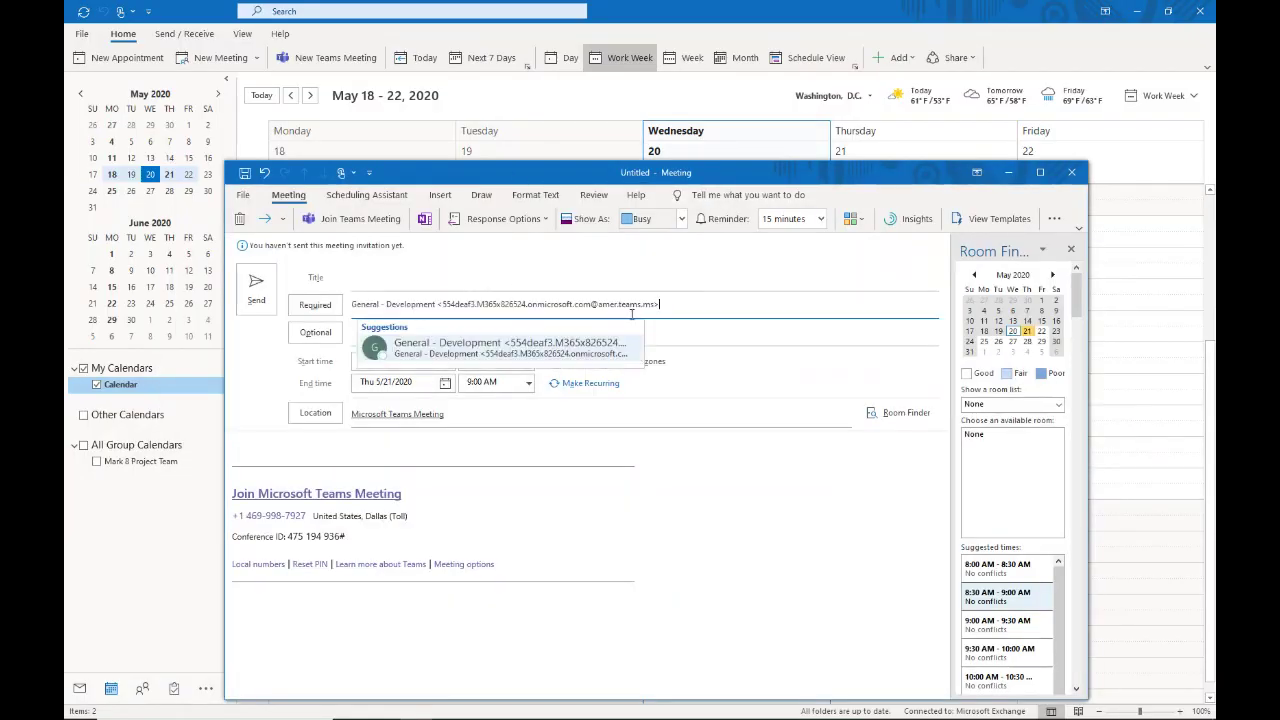
Step: Title the meeting "Other Regular Meeting" and send the invitation
left_click(424, 283)
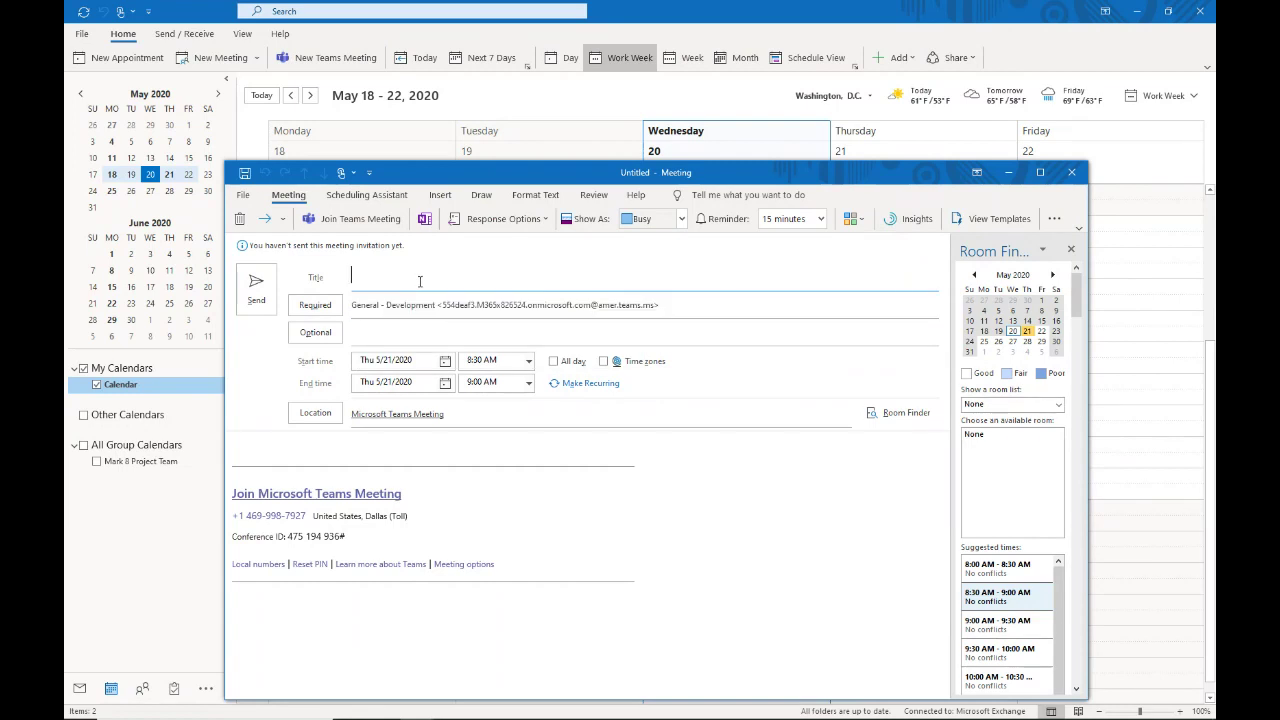
type("Other R")
type("egua")
type("l")
key("BackSpace")
key("BackSpace")
type("lar")
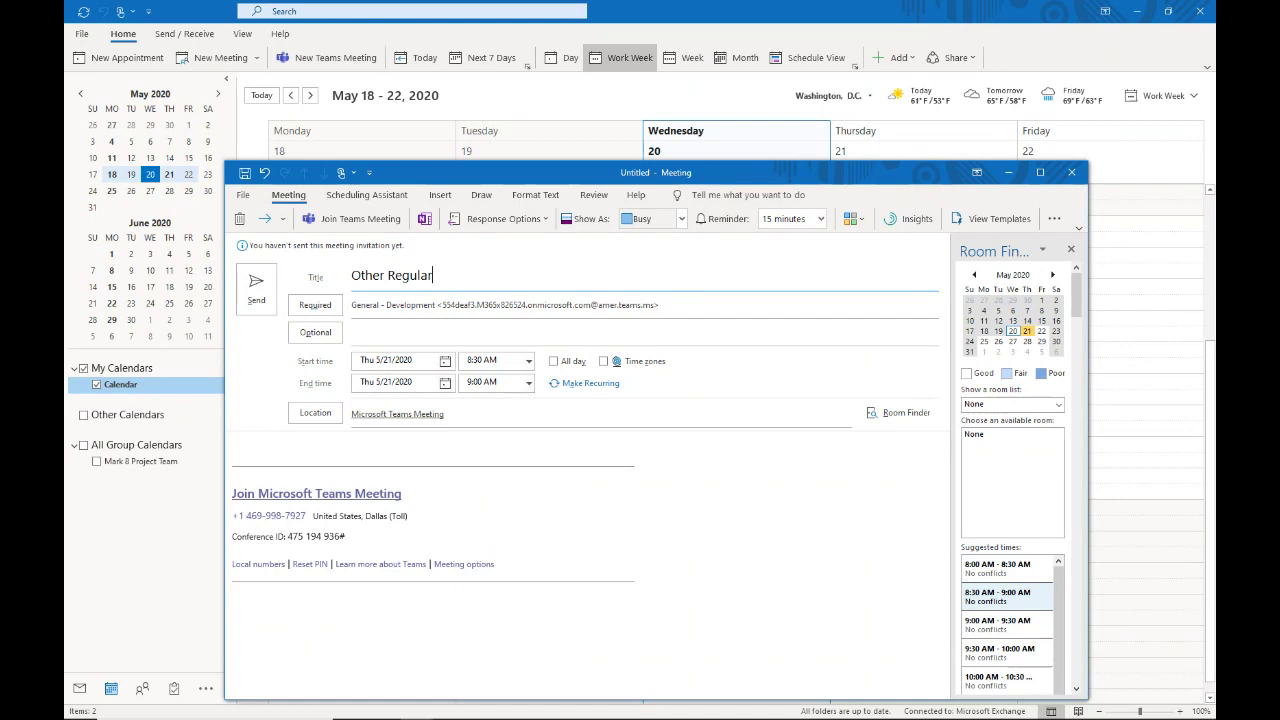
type(" Meeting")
left_click(256, 288)
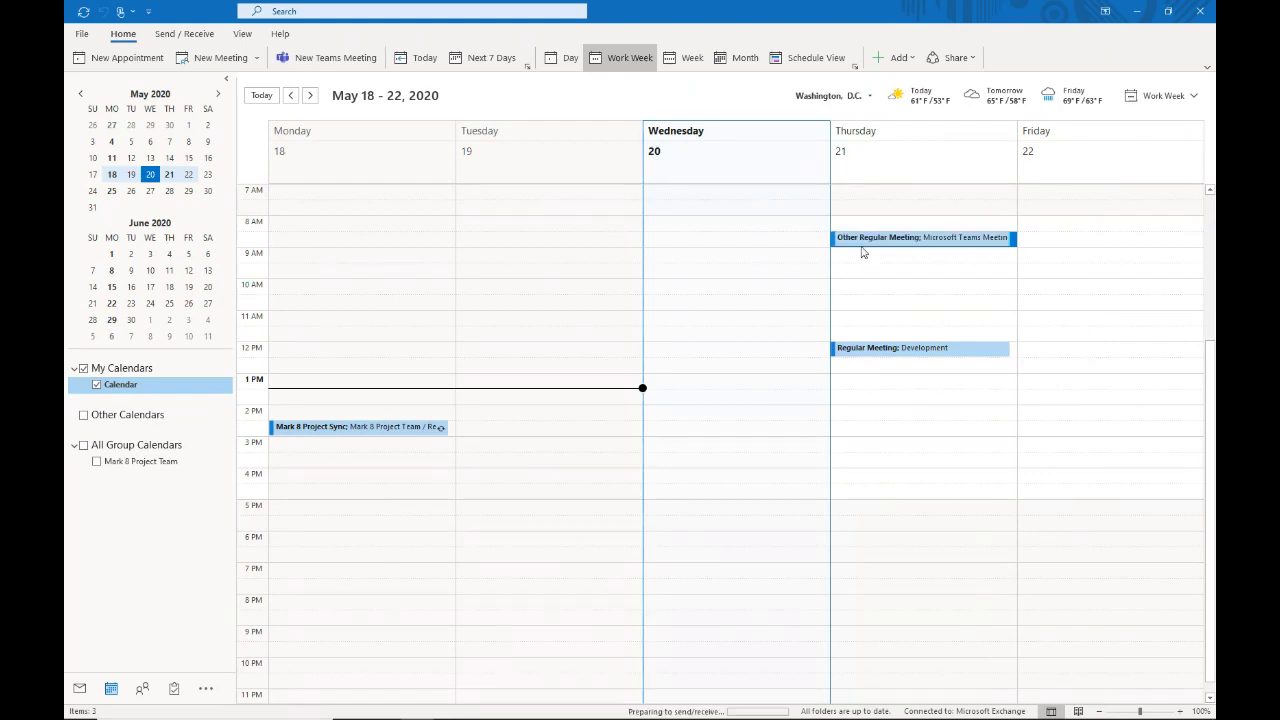
Step: Switch to Teams, view the Other Regular Meeting post in the Development team's General channel, and open the activity feed
key("alt+Tab")
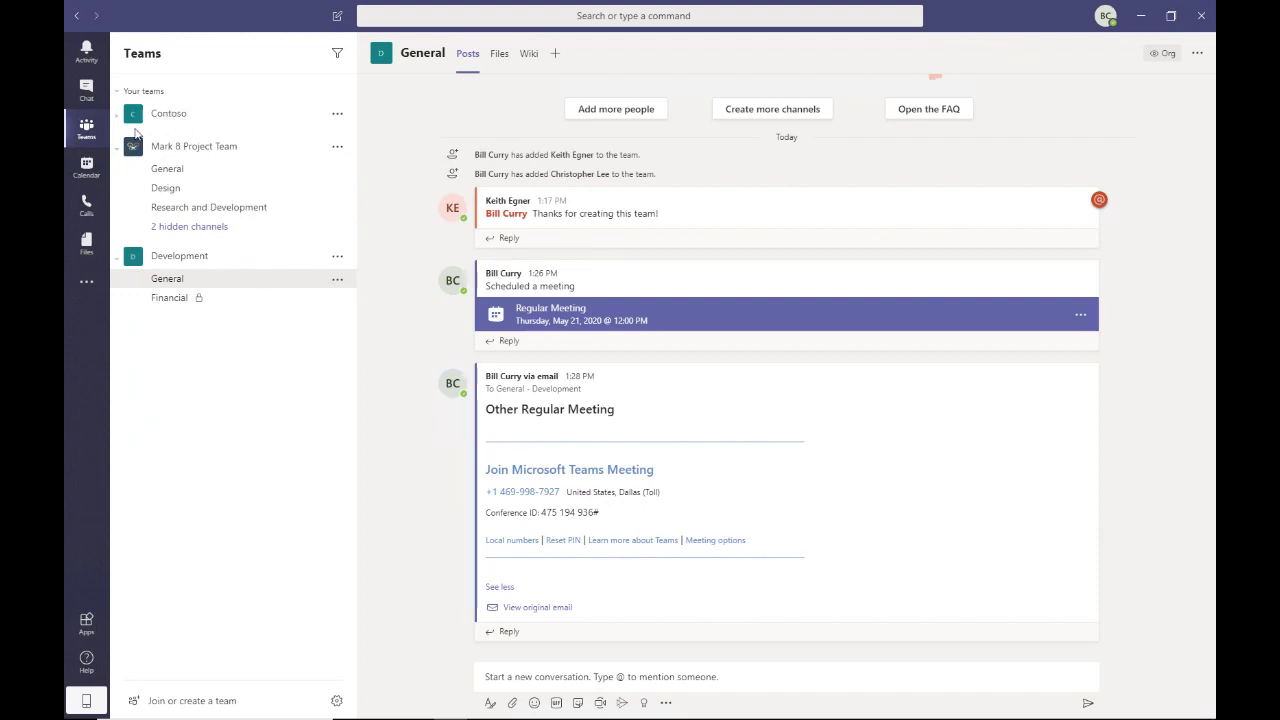
left_click(86, 52)
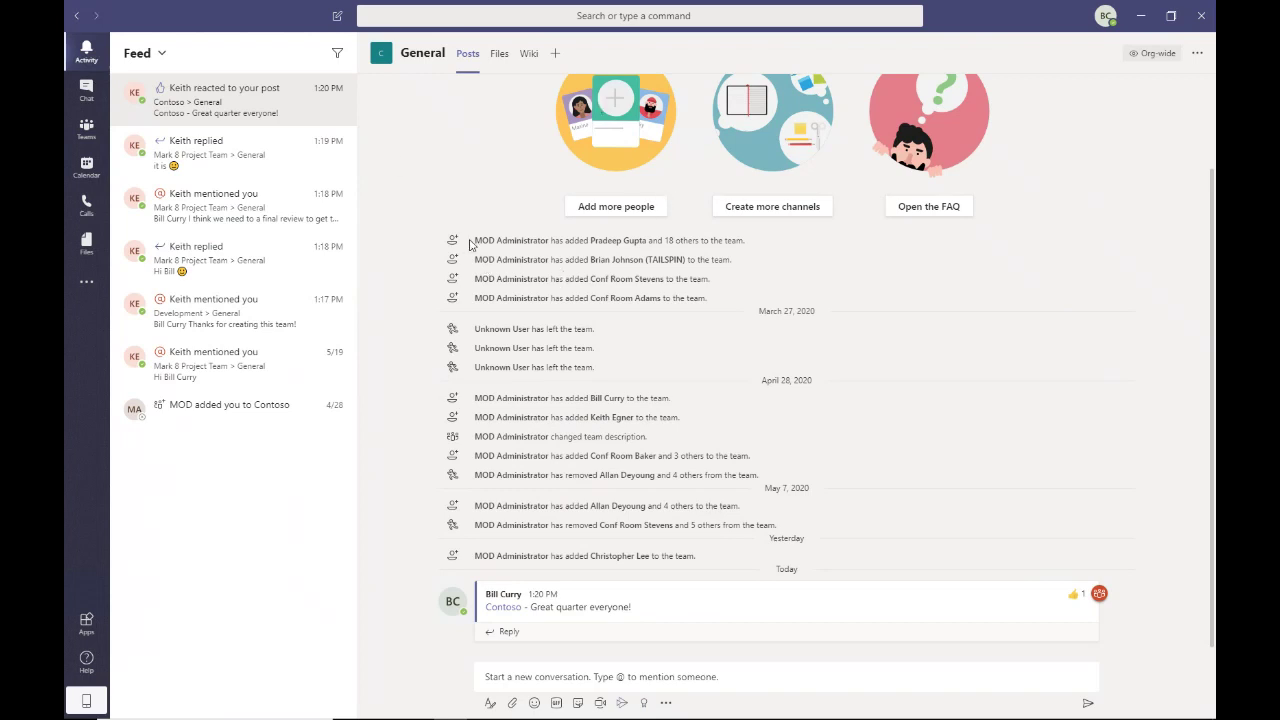
Step: In the one-to-one chat, edit the sent message "Hey, got a question" to read "Hey, I have a question. Do you have a minute?"
left_click(85, 91)
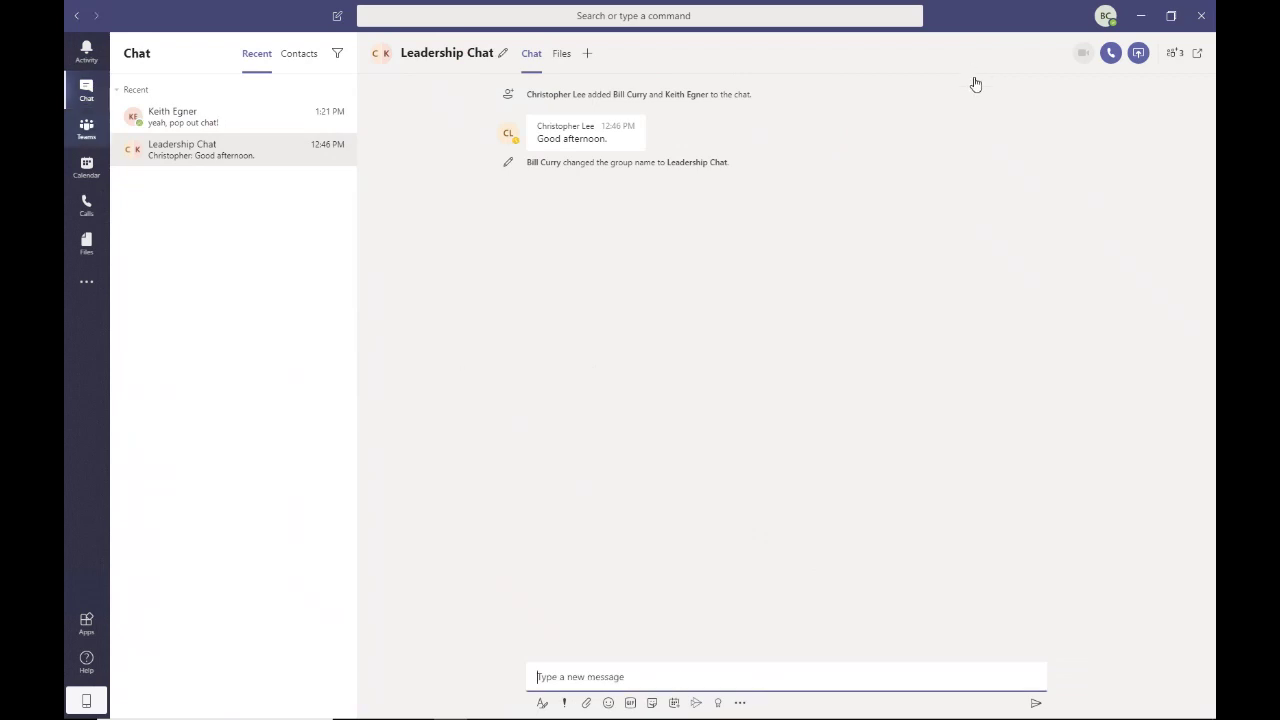
left_click(217, 124)
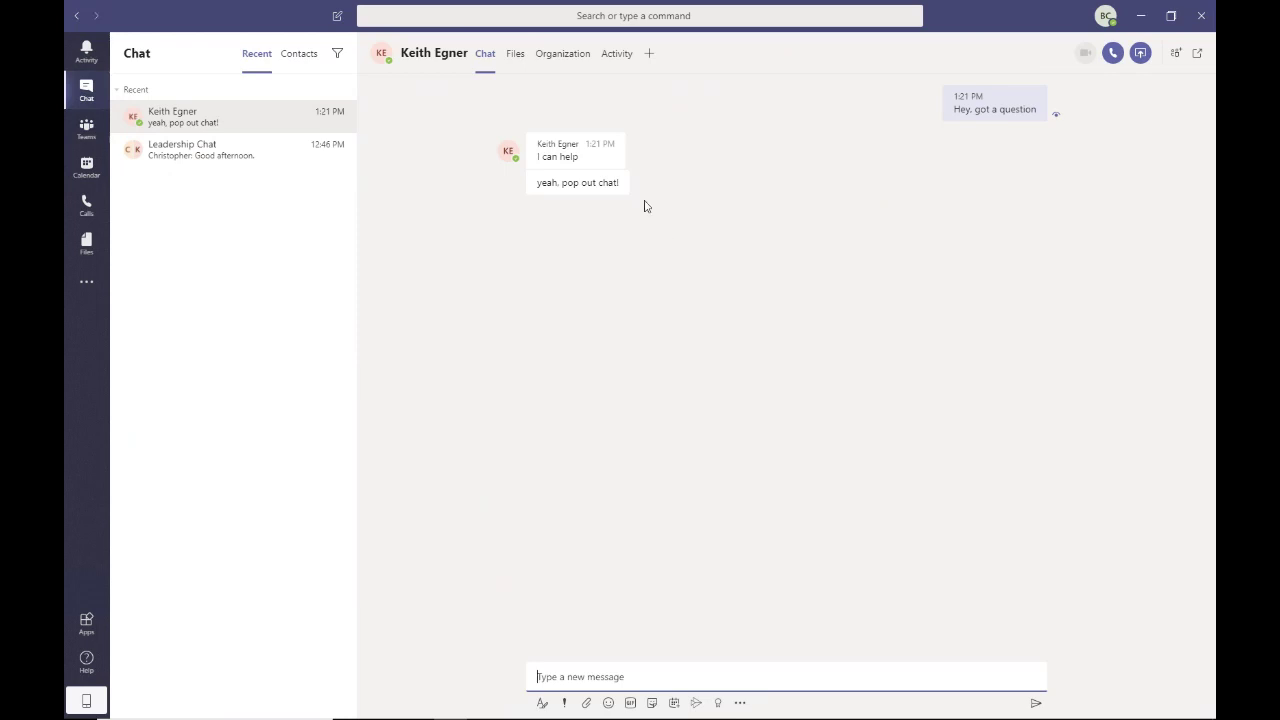
mouse_move(1002, 109)
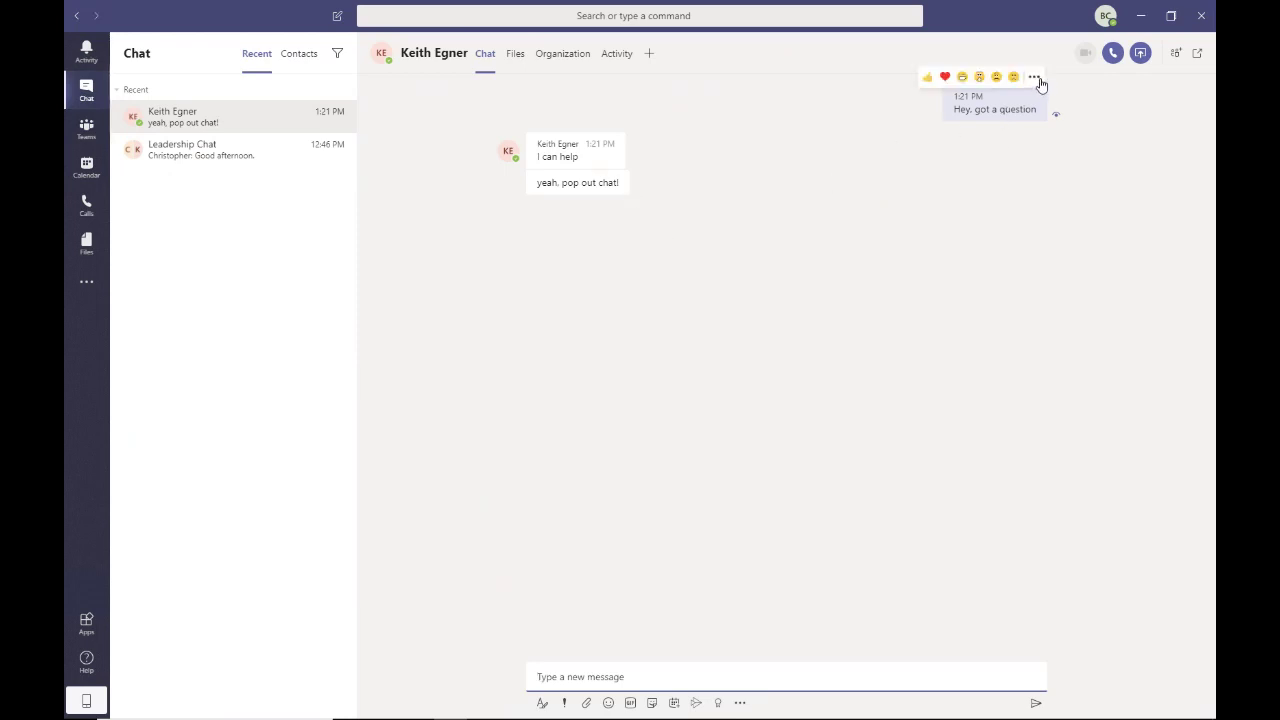
left_click(1035, 78)
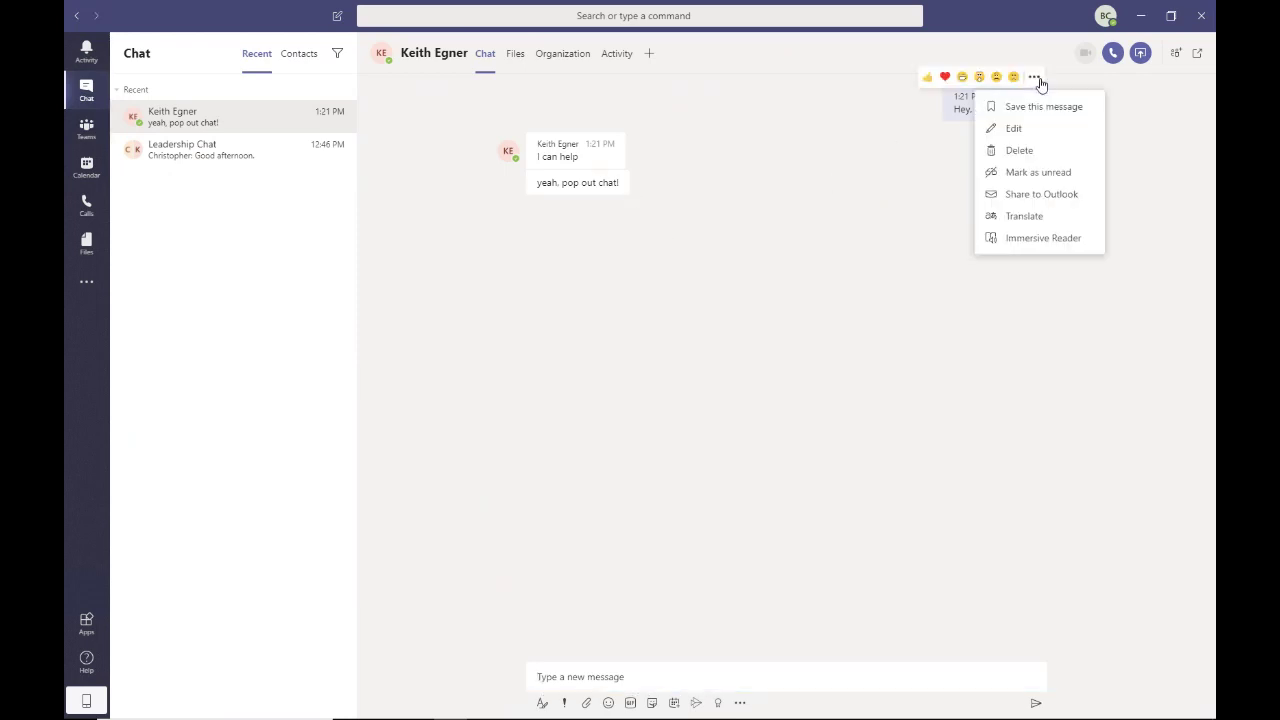
left_click(1031, 128)
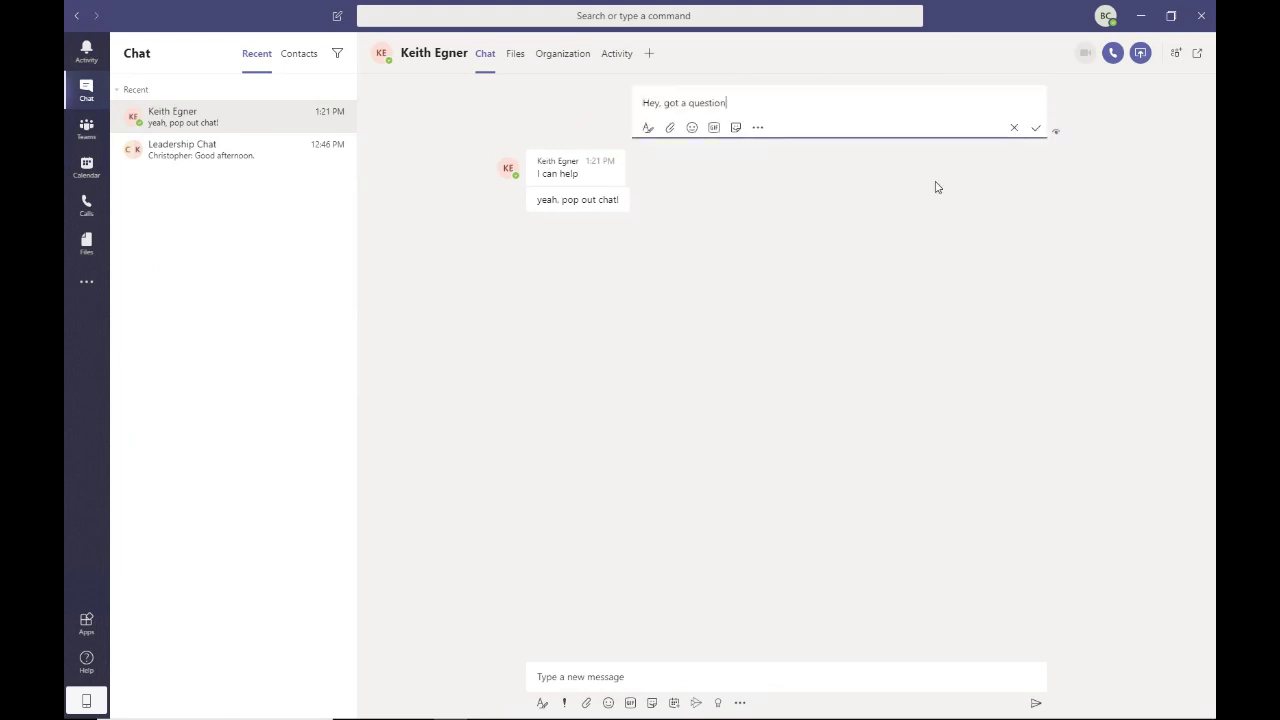
left_click(661, 103)
type("I hare")
key("BackSpace")
key("BackSpace")
type("ve")
key("Delete")
key("Delete")
key("Delete")
type("Do you have a minute?")
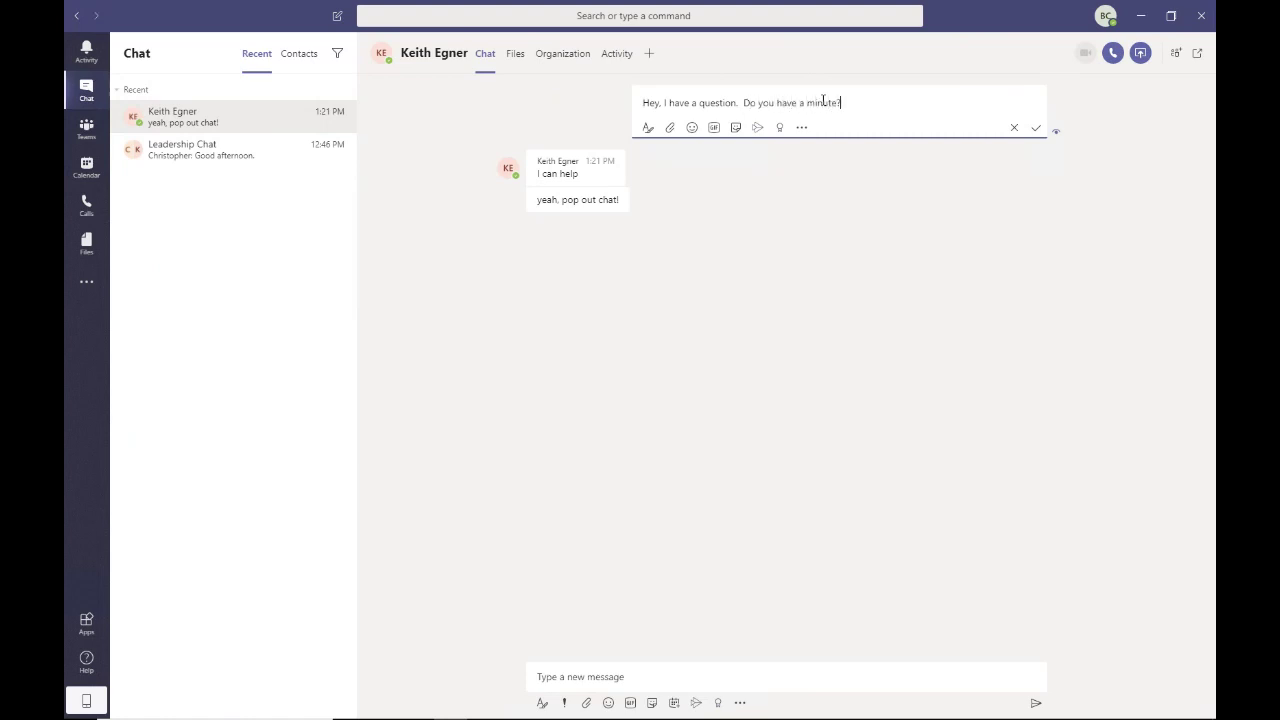
left_click(1035, 128)
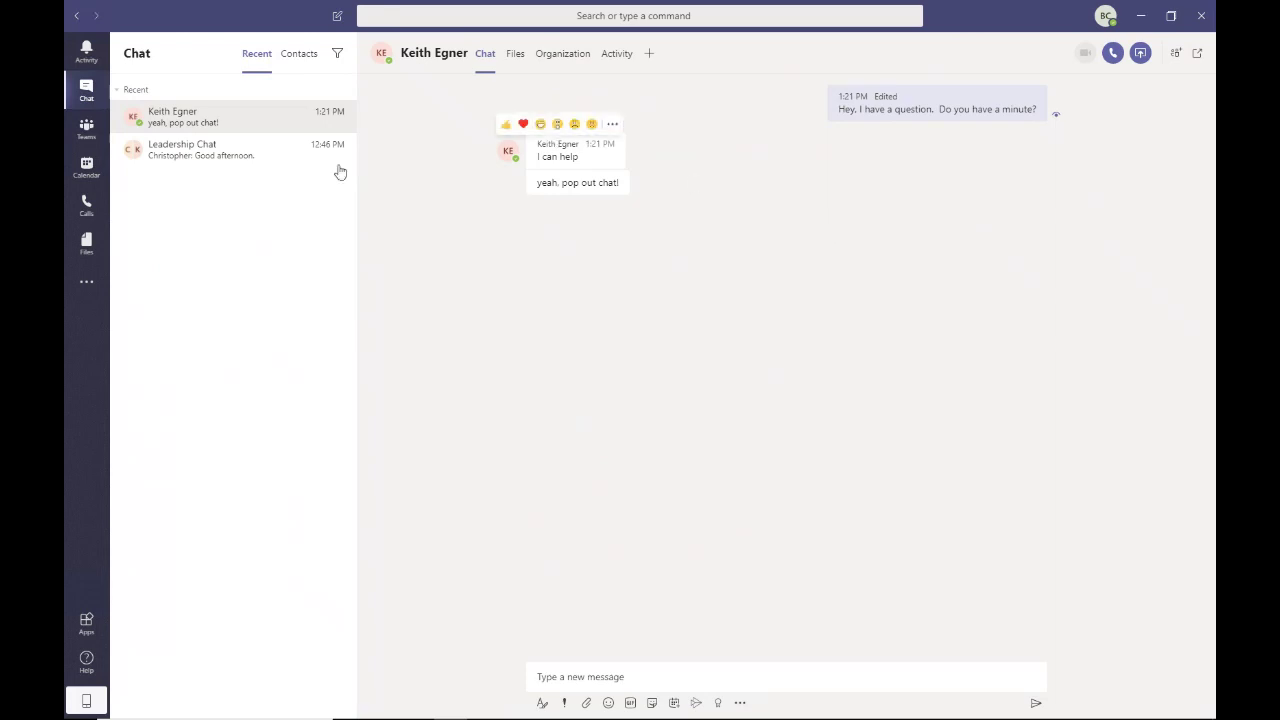
Step: View the work week calendar and the available options for the Development team's General channel
left_click(85, 168)
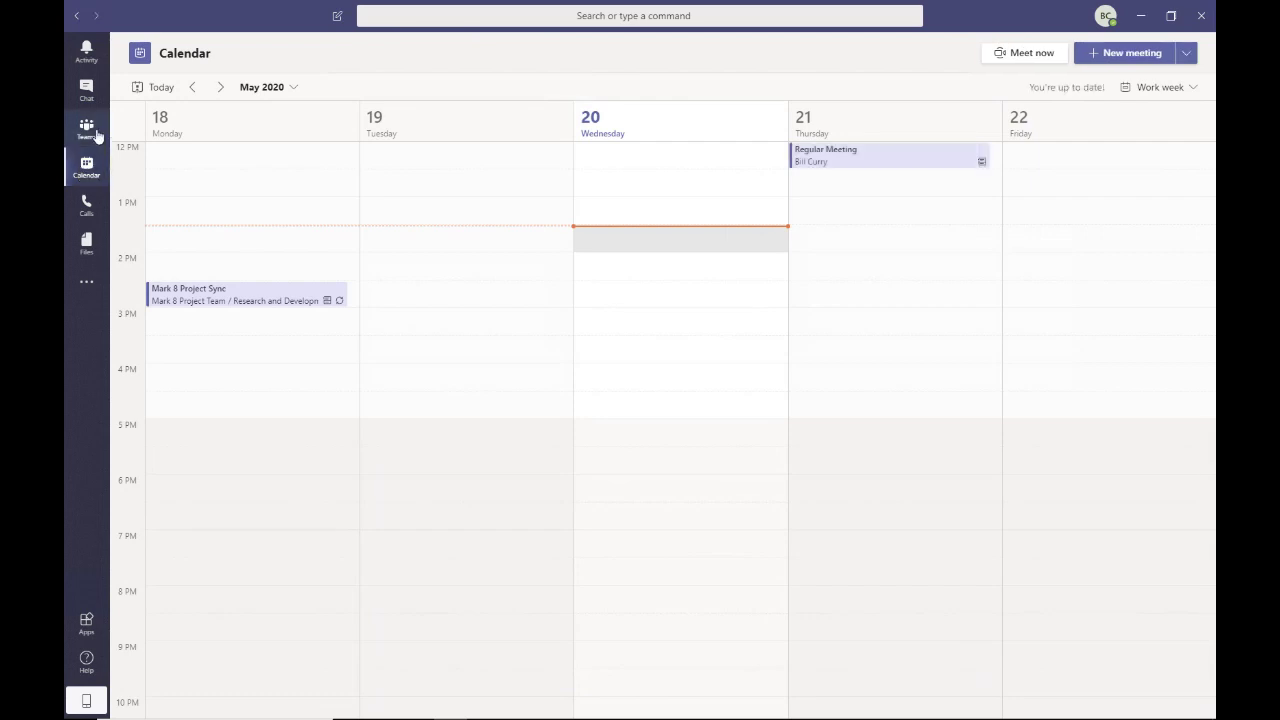
left_click(97, 136)
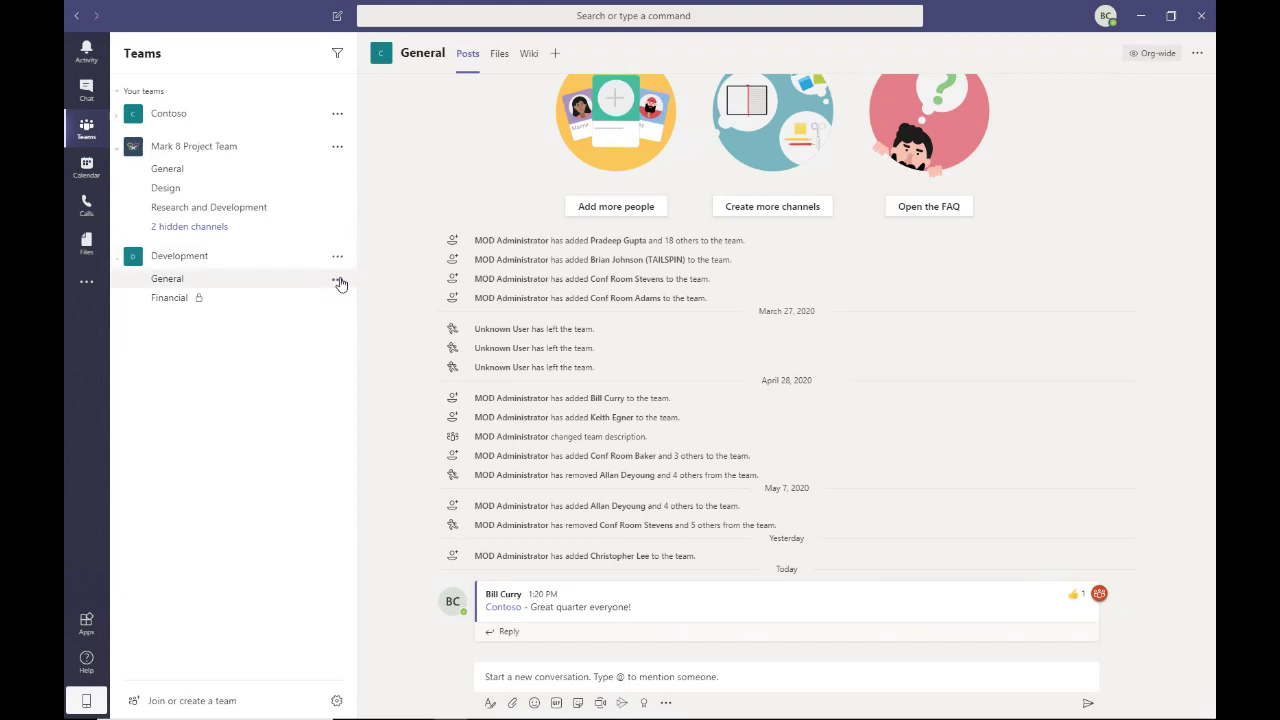
left_click(338, 282)
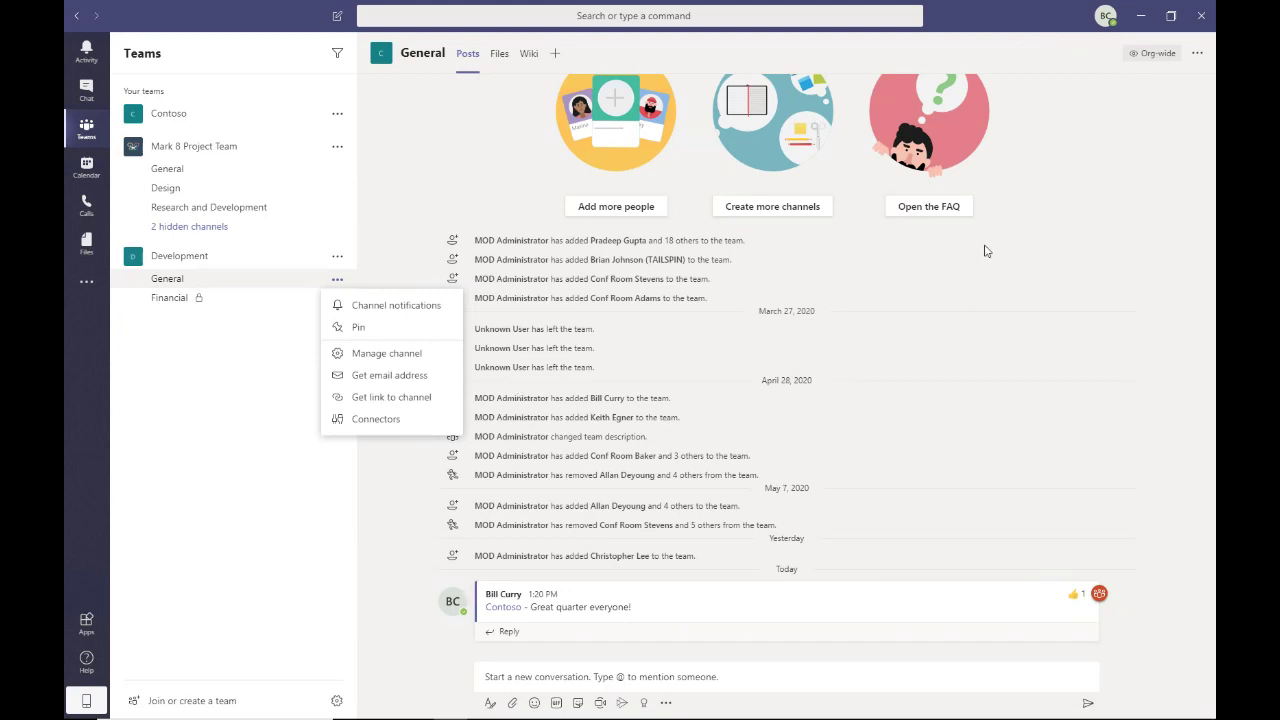
left_click(930, 296)
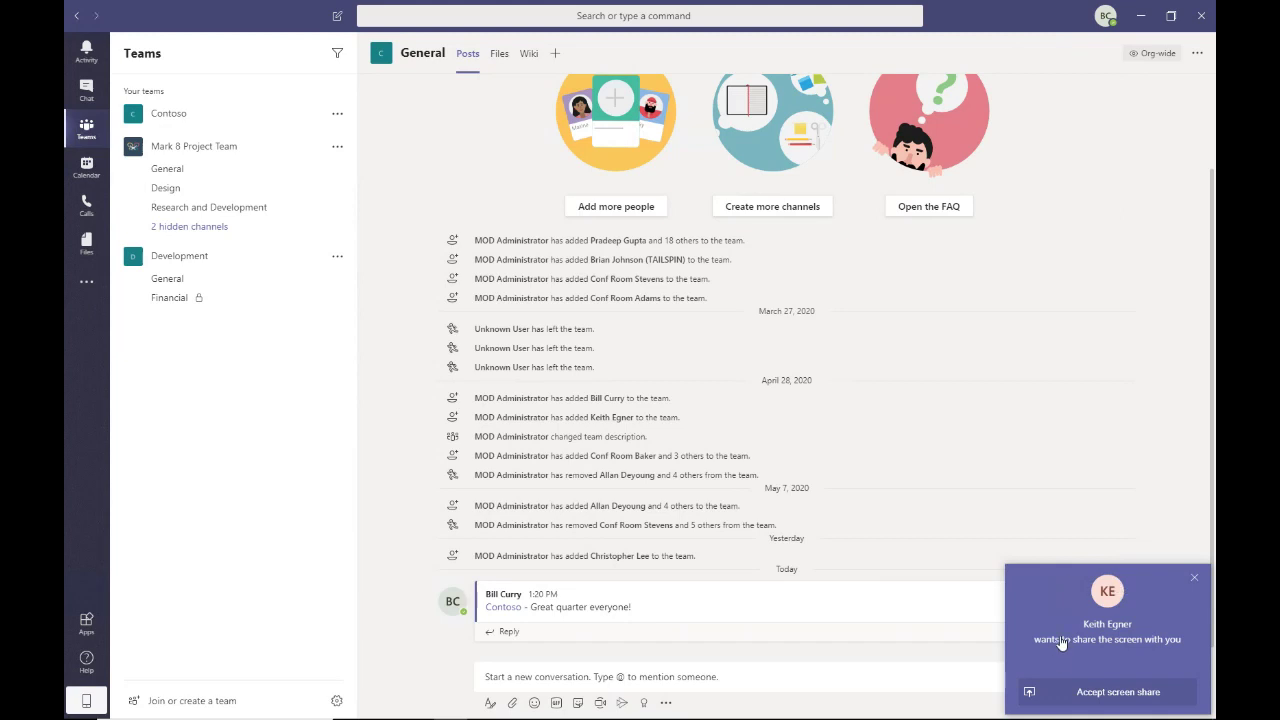
Step: Accept the colleague's incoming screen share and hide the meeting chat
left_click(1107, 692)
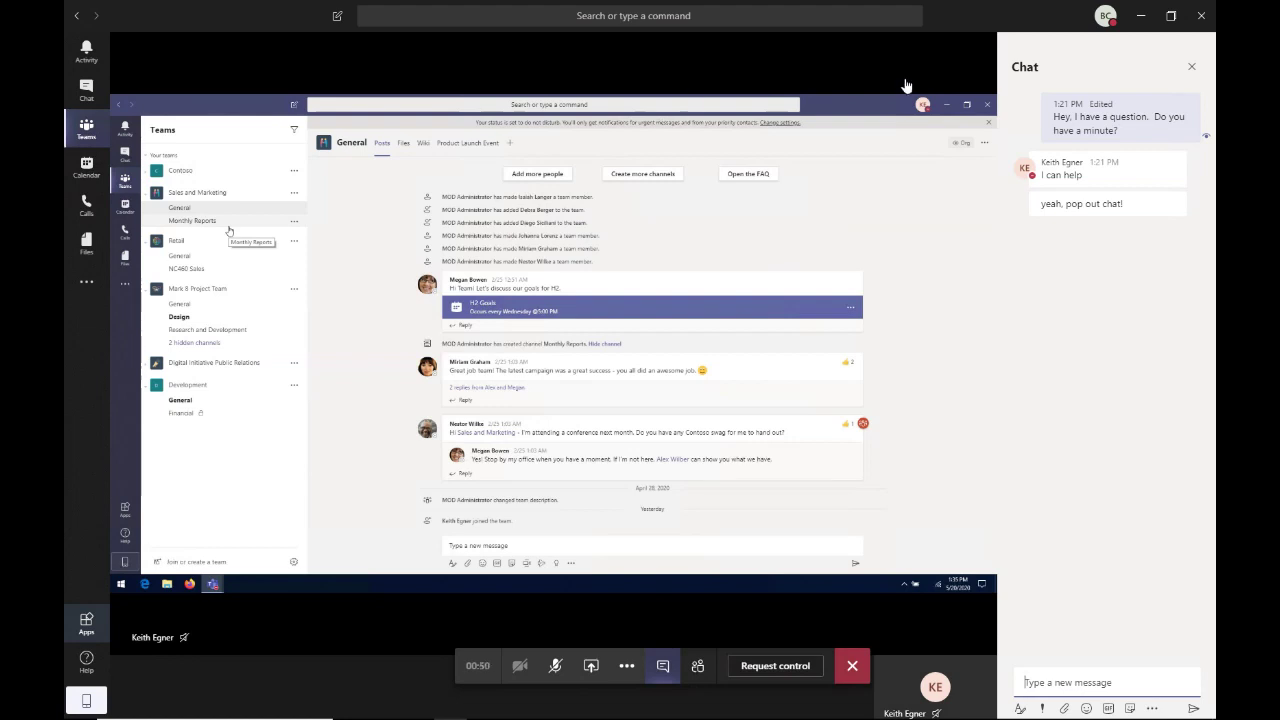
left_click(1194, 69)
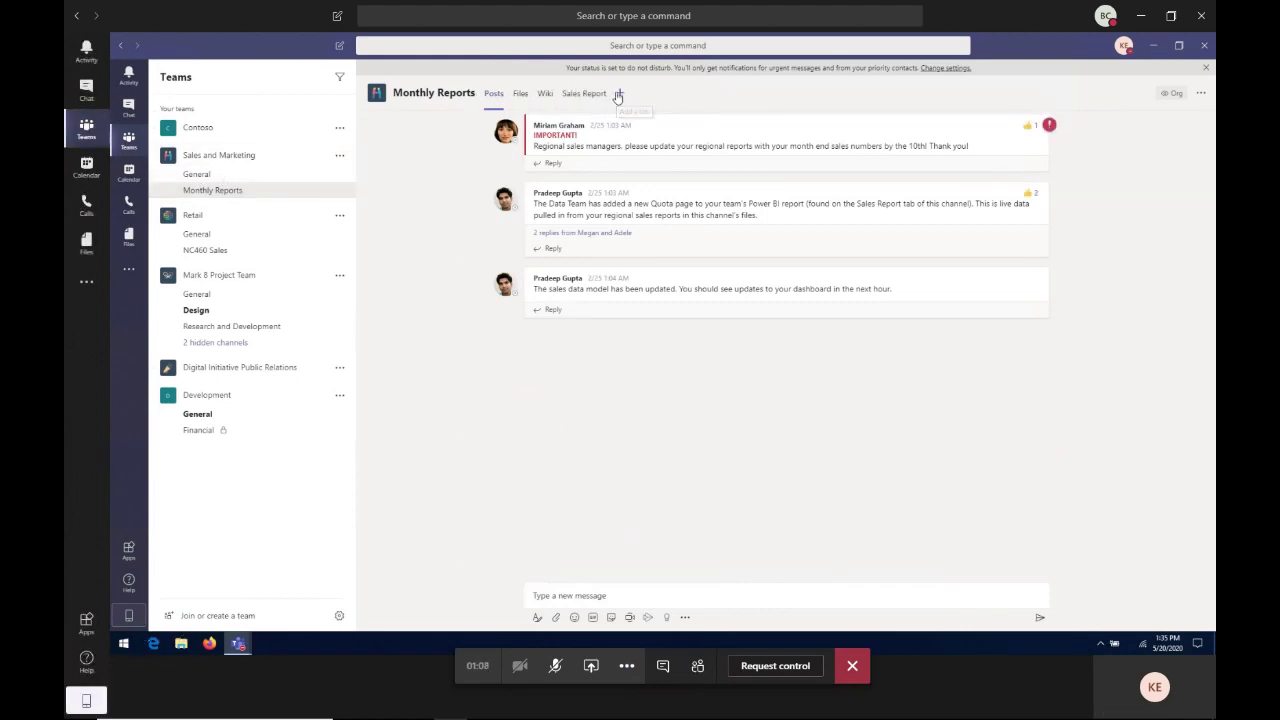
Step: Browse the apps that can be added as tabs to the Monthly Reports channel
left_click(618, 95)
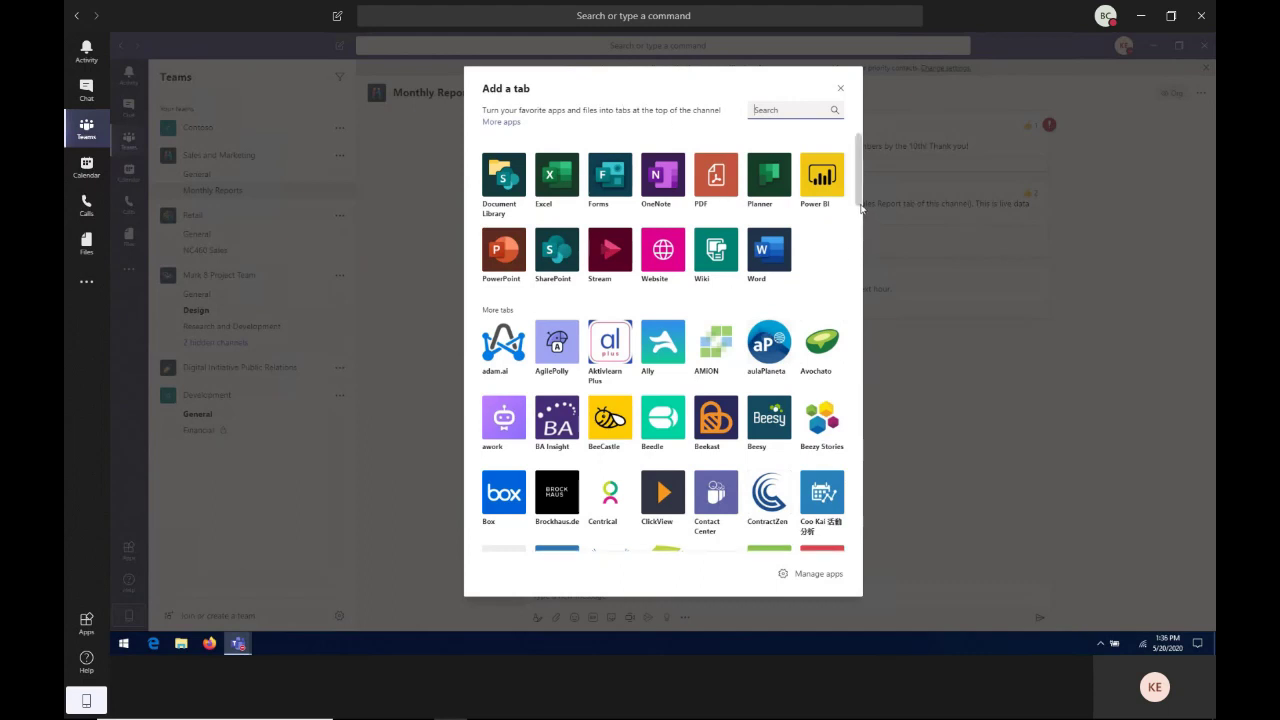
left_click_drag(860, 207, 865, 165)
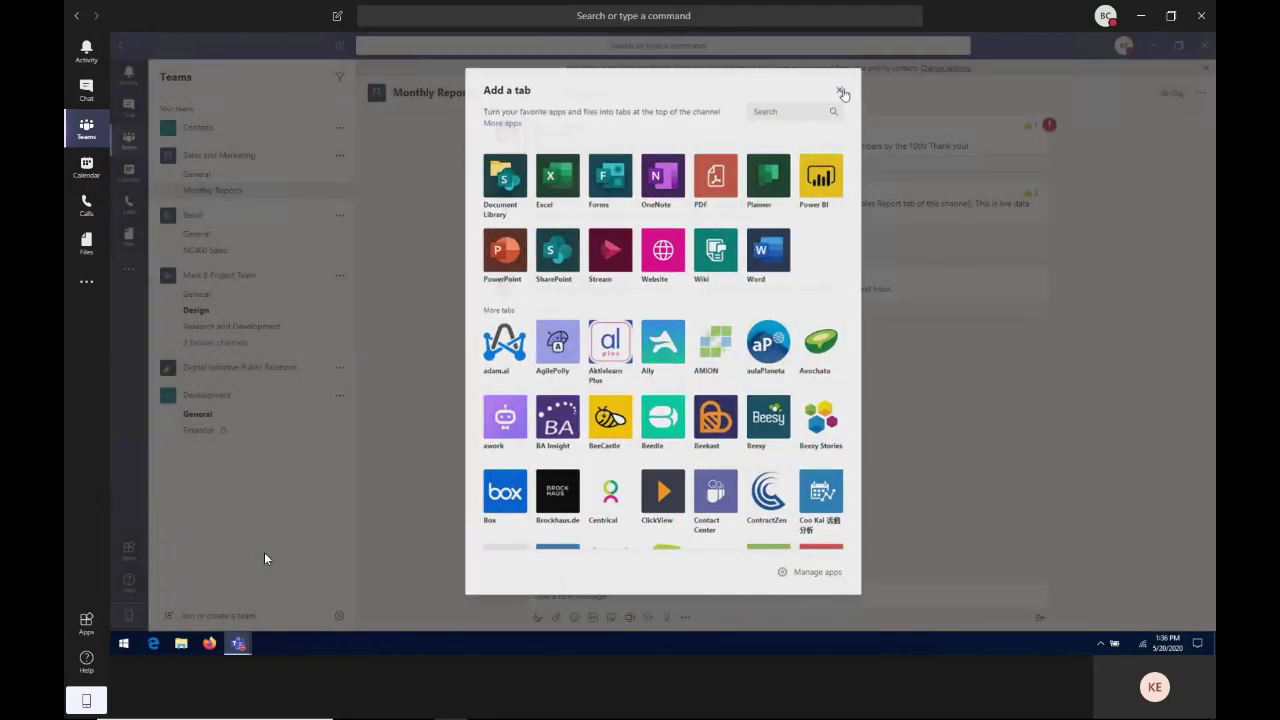
left_click(841, 89)
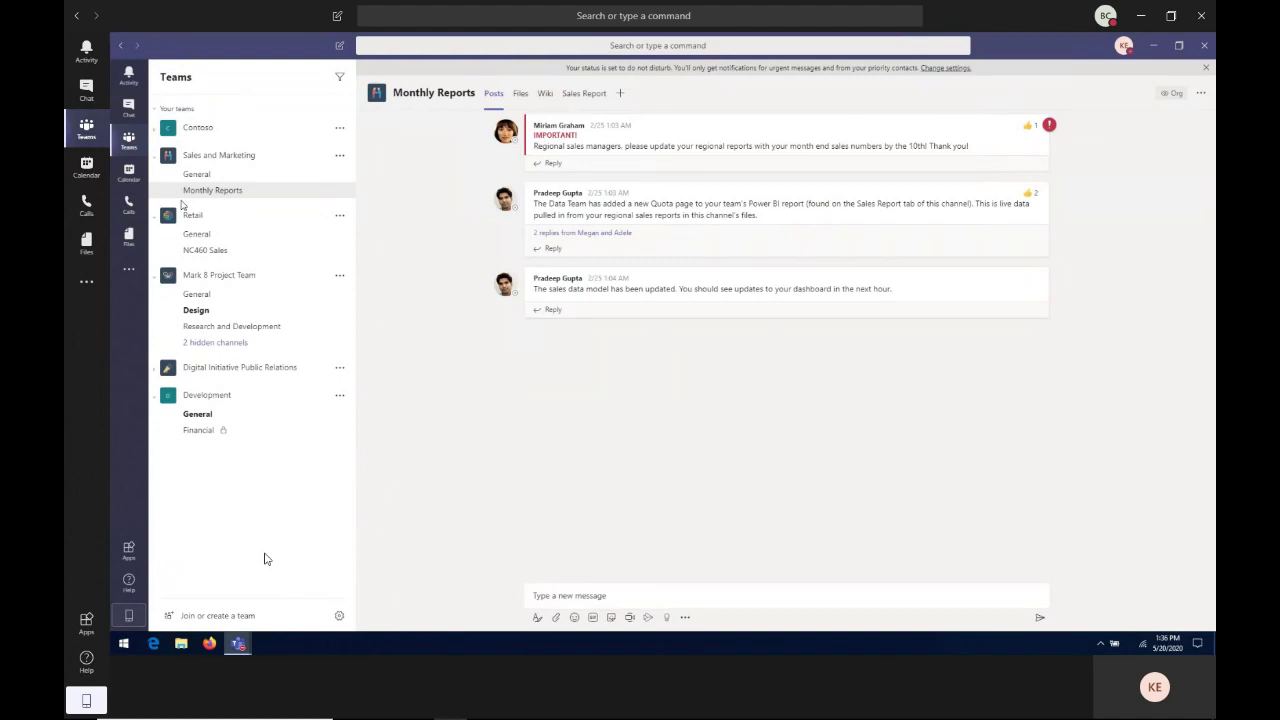
left_click(505, 132)
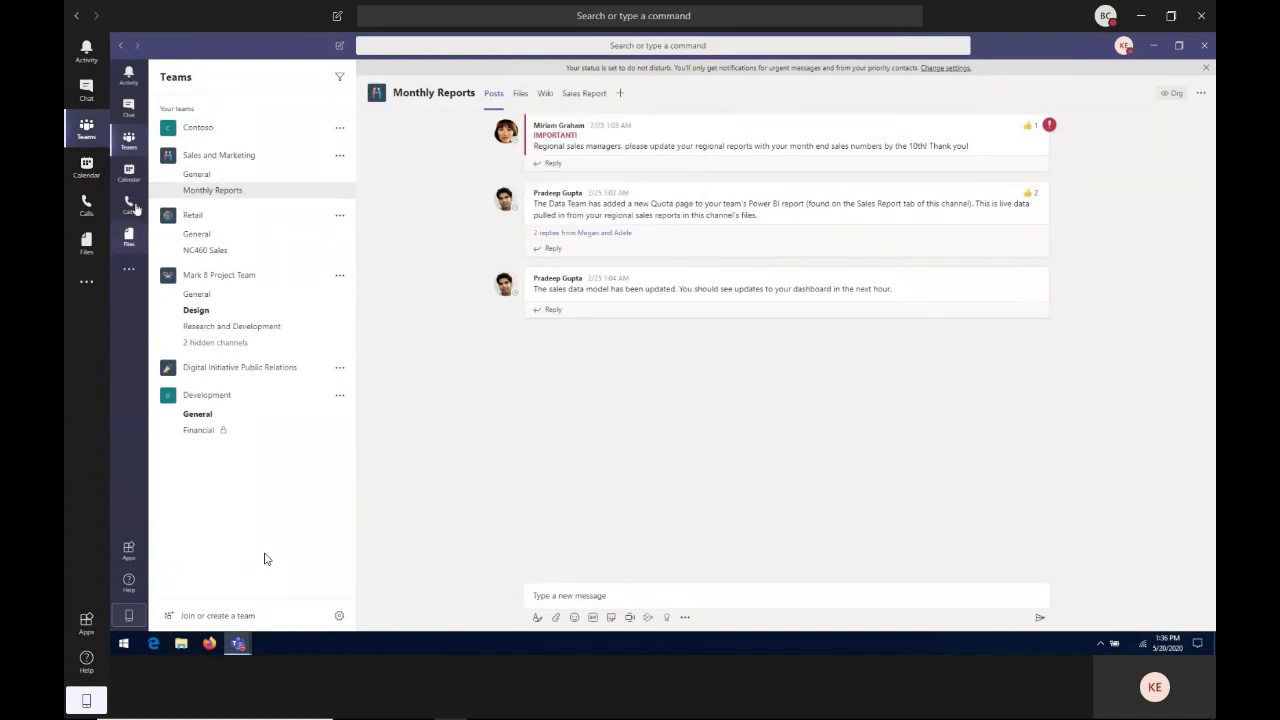
Step: Add a OneNote tab with a new notebook named "New stuff" to Sales and Marketing's General channel and open the notebook for editing
left_click(220, 173)
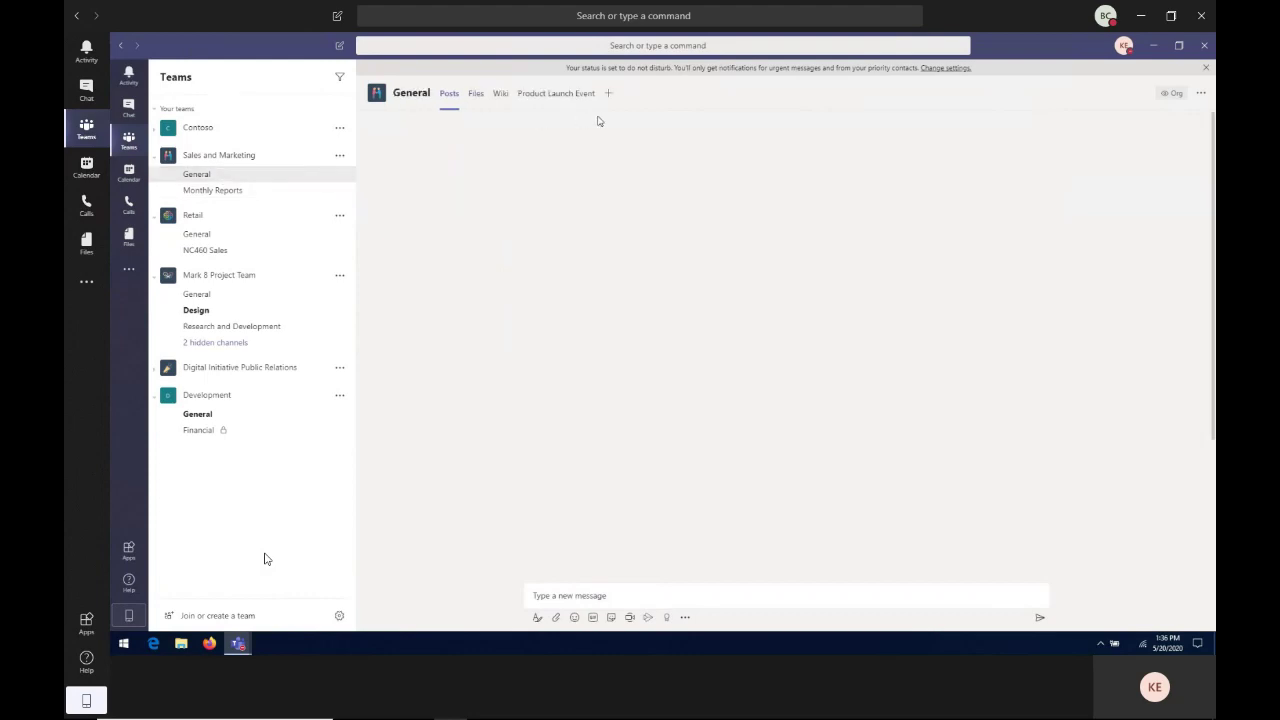
left_click(609, 94)
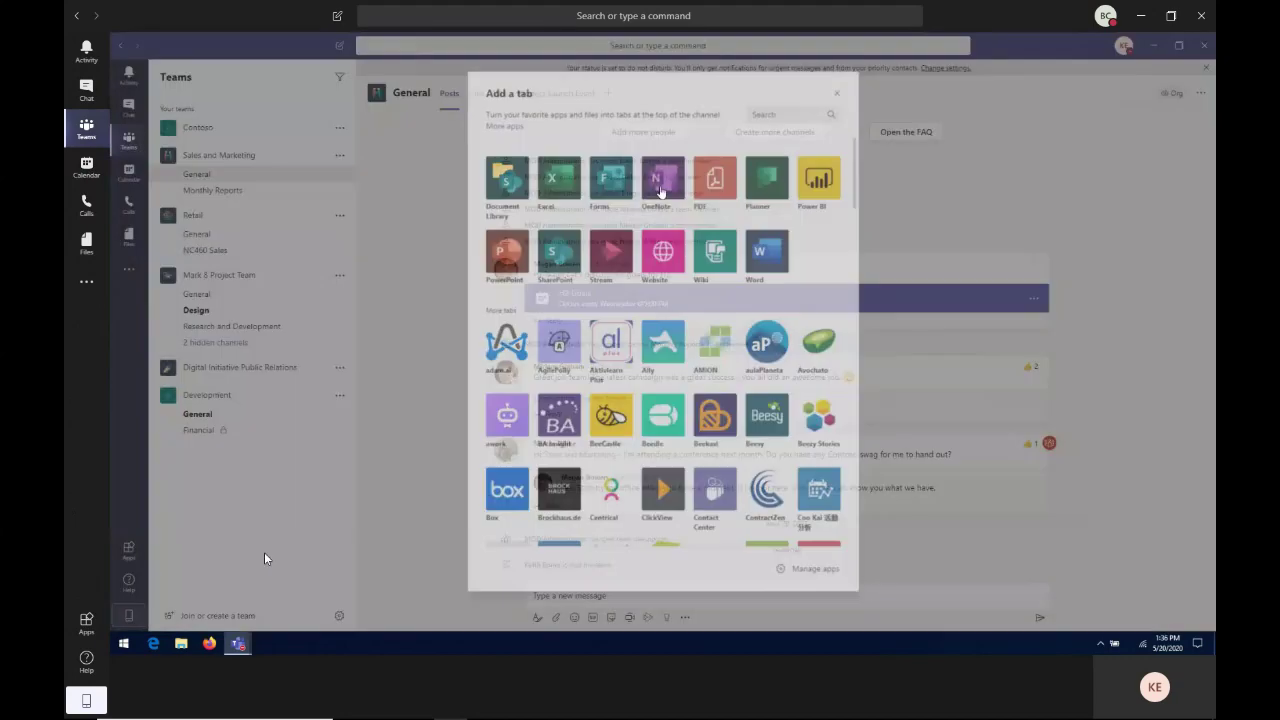
left_click(660, 190)
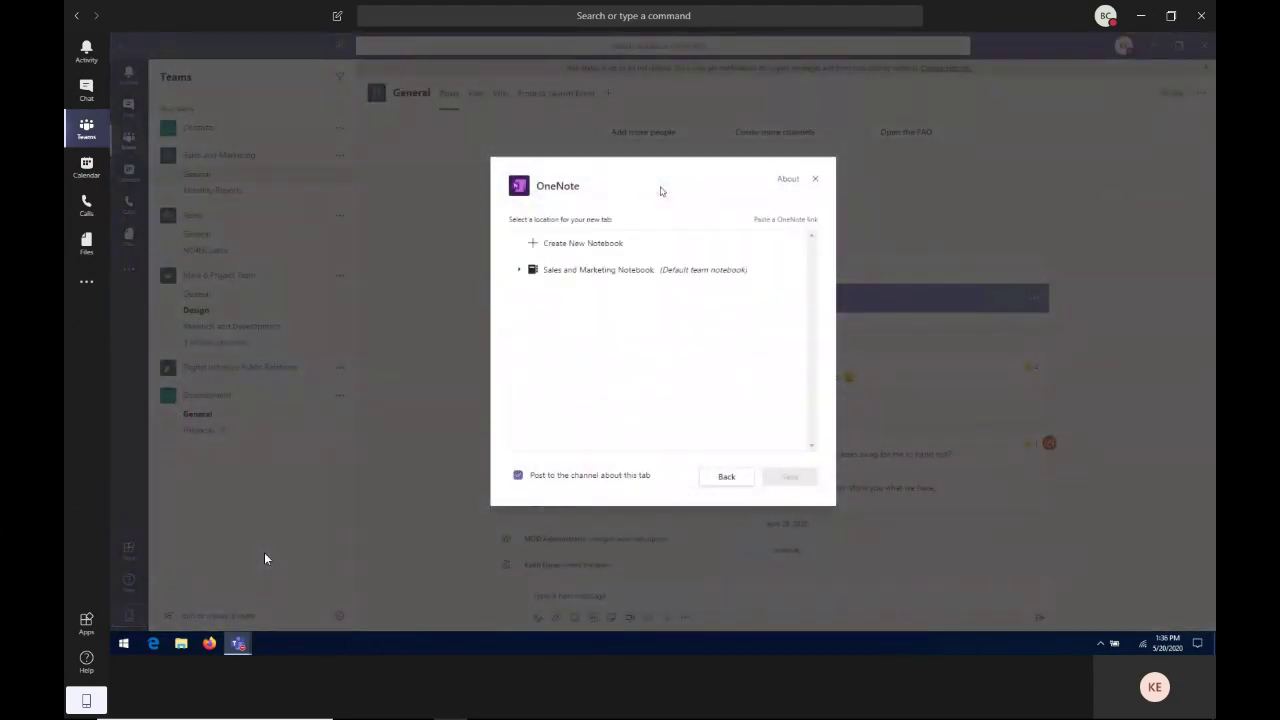
left_click(600, 243)
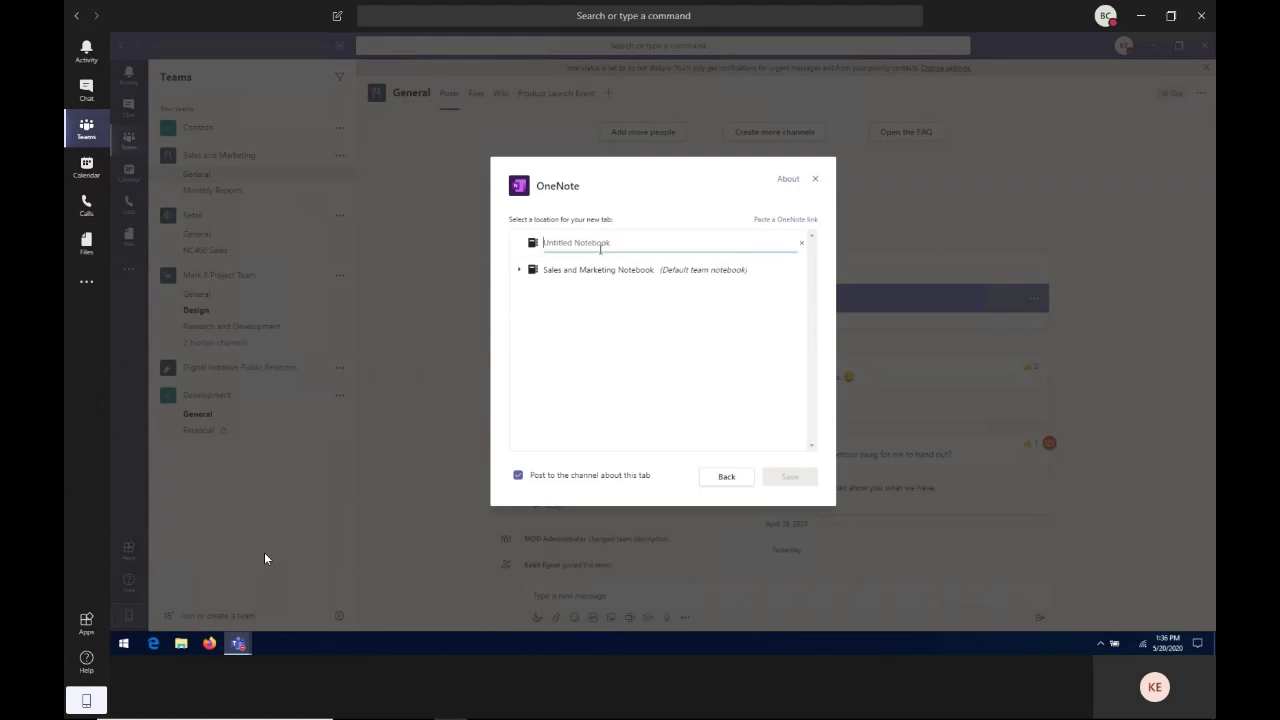
type("New stuff")
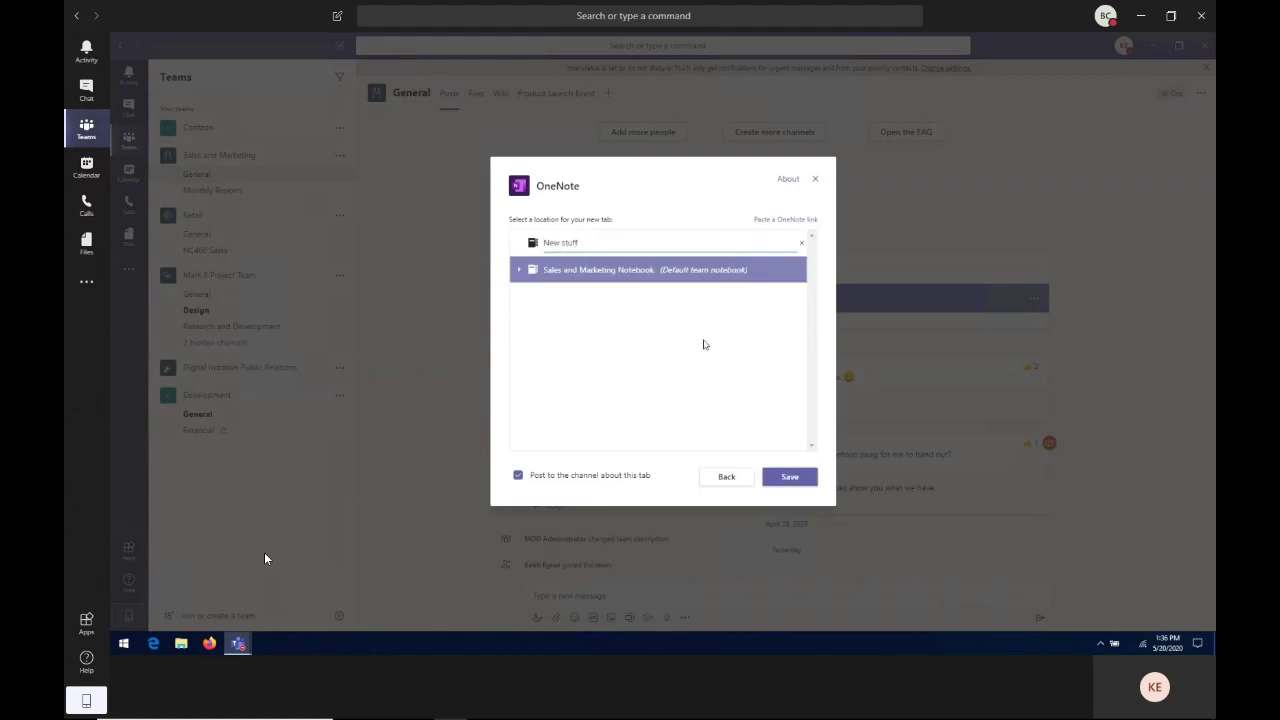
left_click(796, 484)
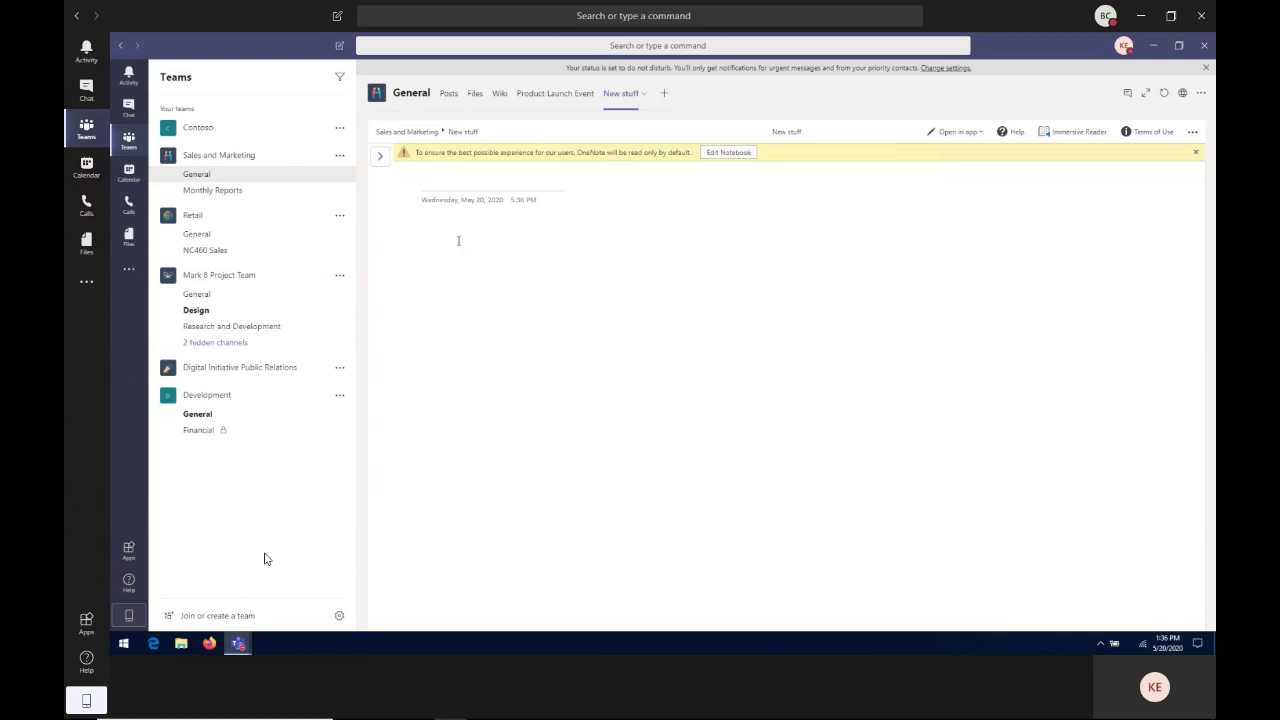
left_click(728, 150)
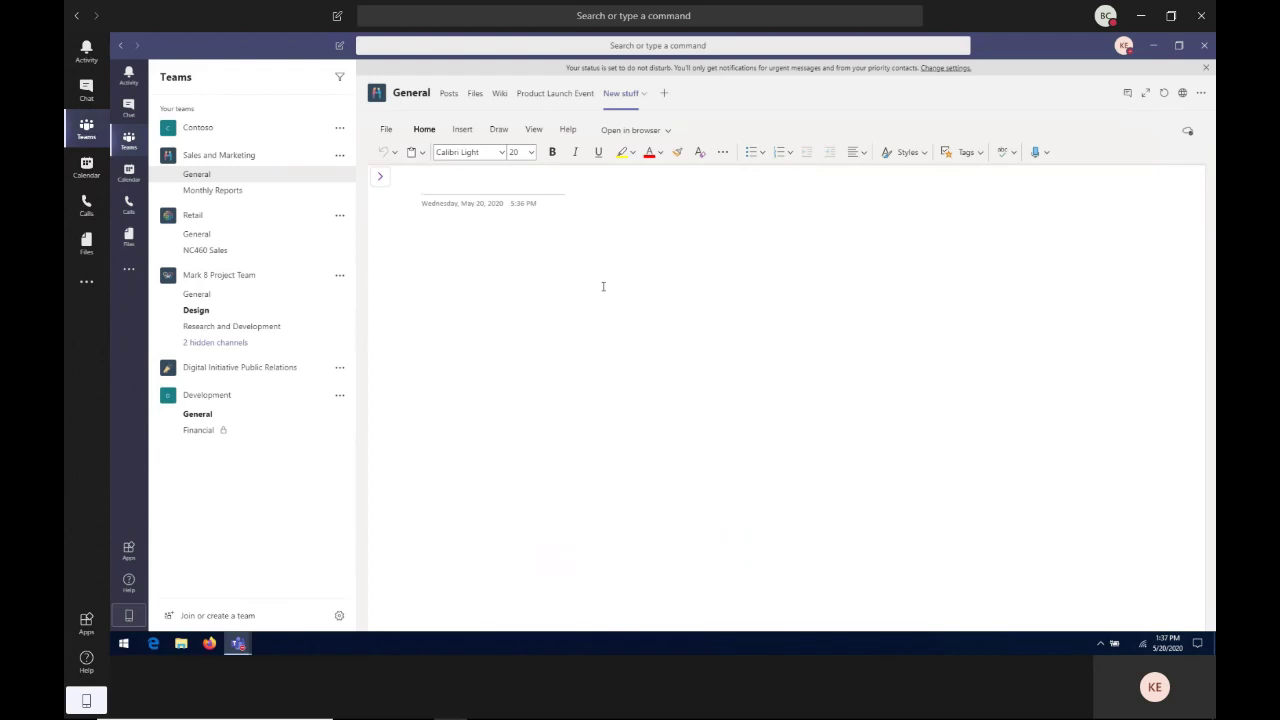
Step: Review the available tab apps again and view the Pipeline Report page of the Monthly Reports channel's Sales Report
left_click(665, 95)
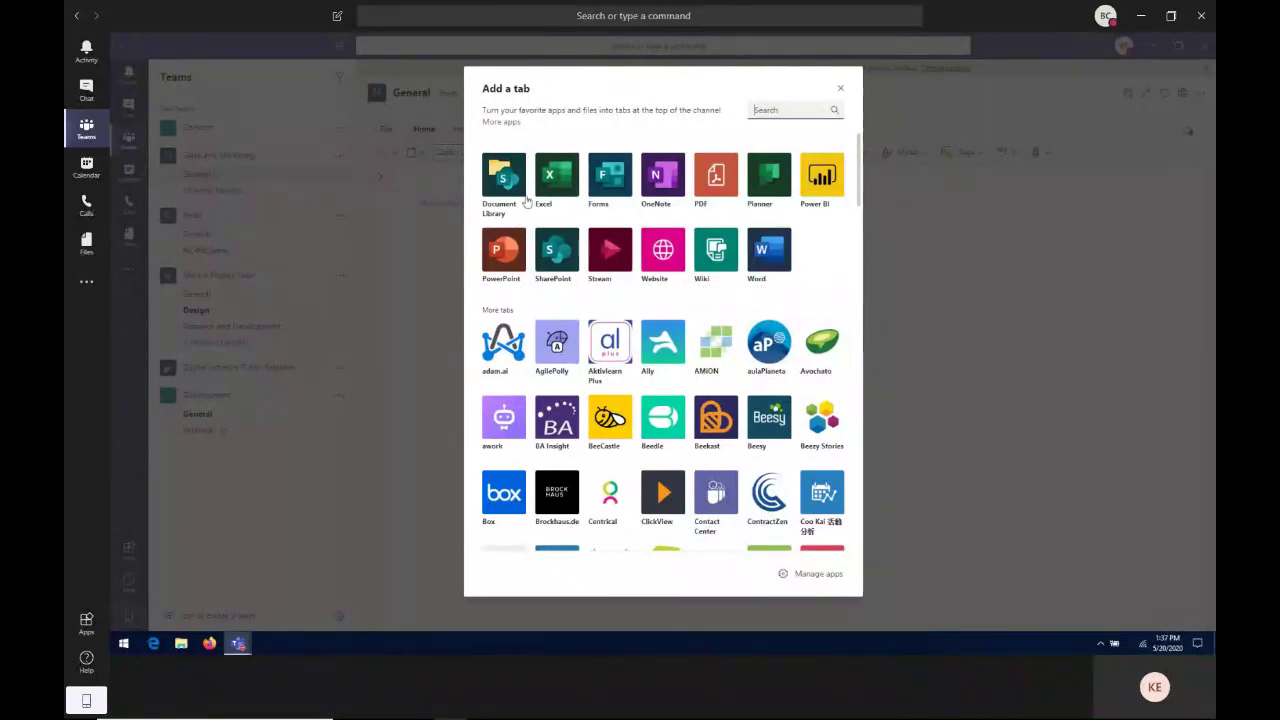
left_click(841, 90)
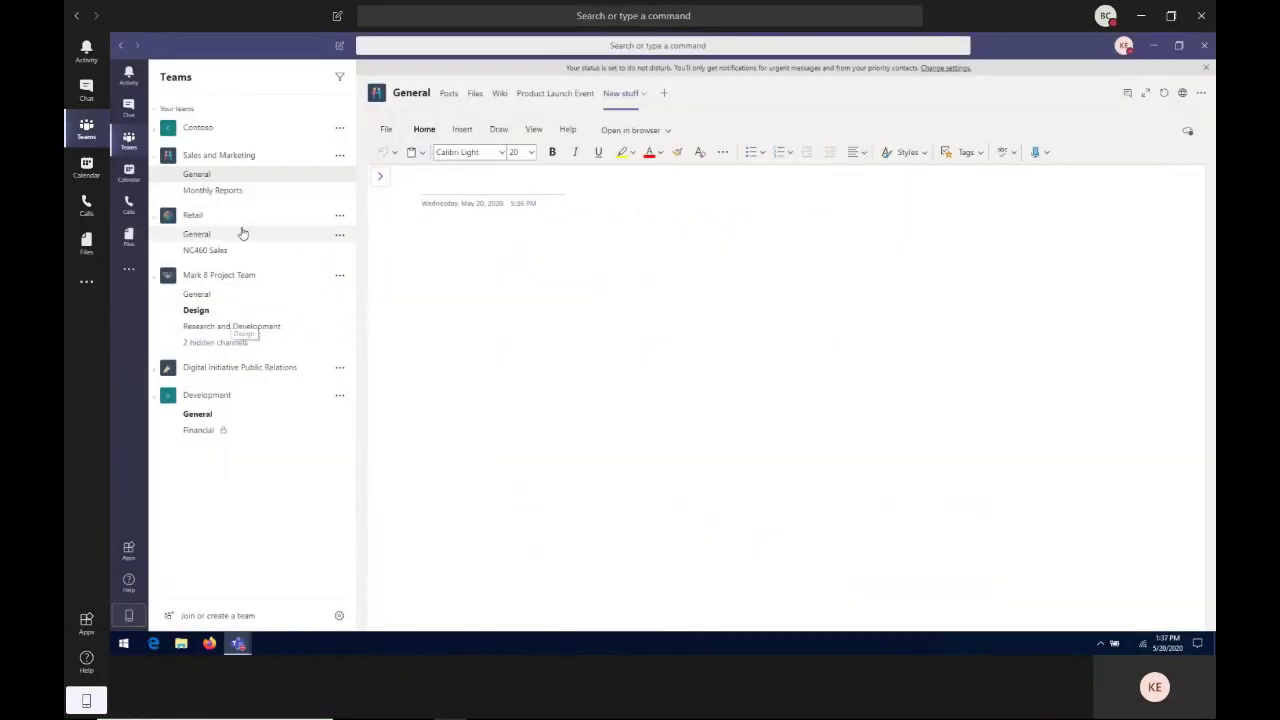
left_click(229, 191)
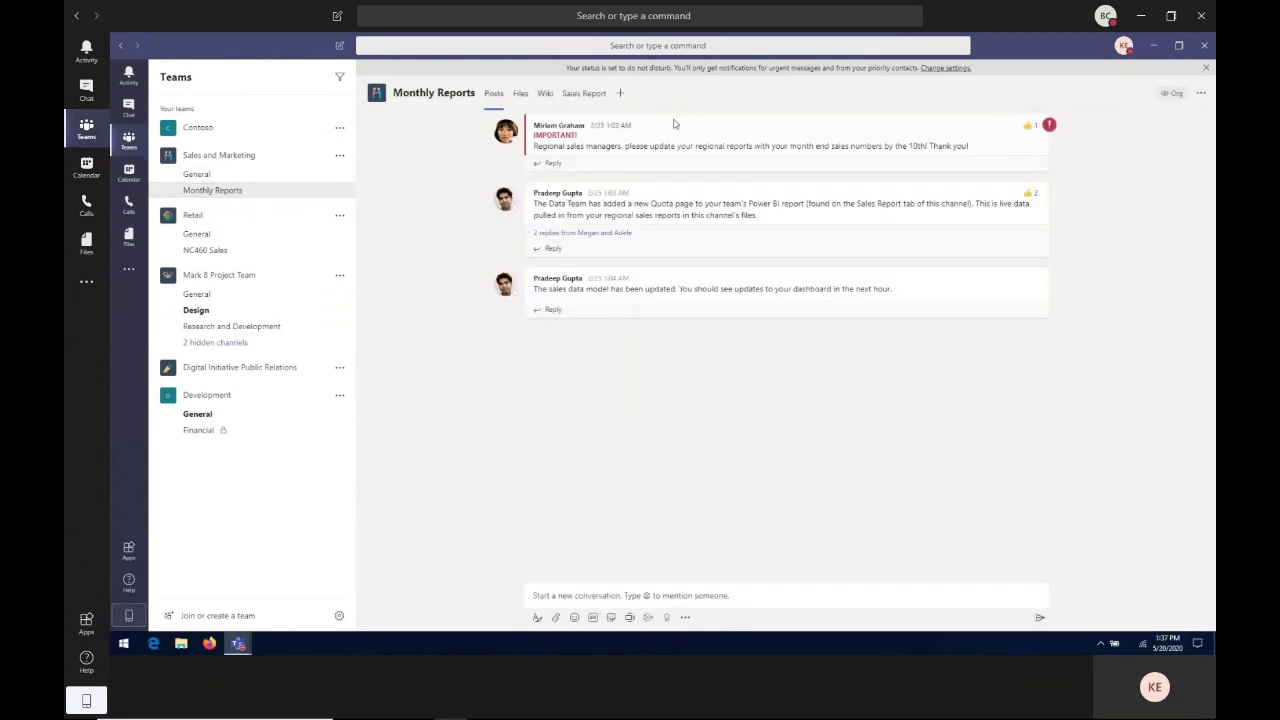
left_click(580, 94)
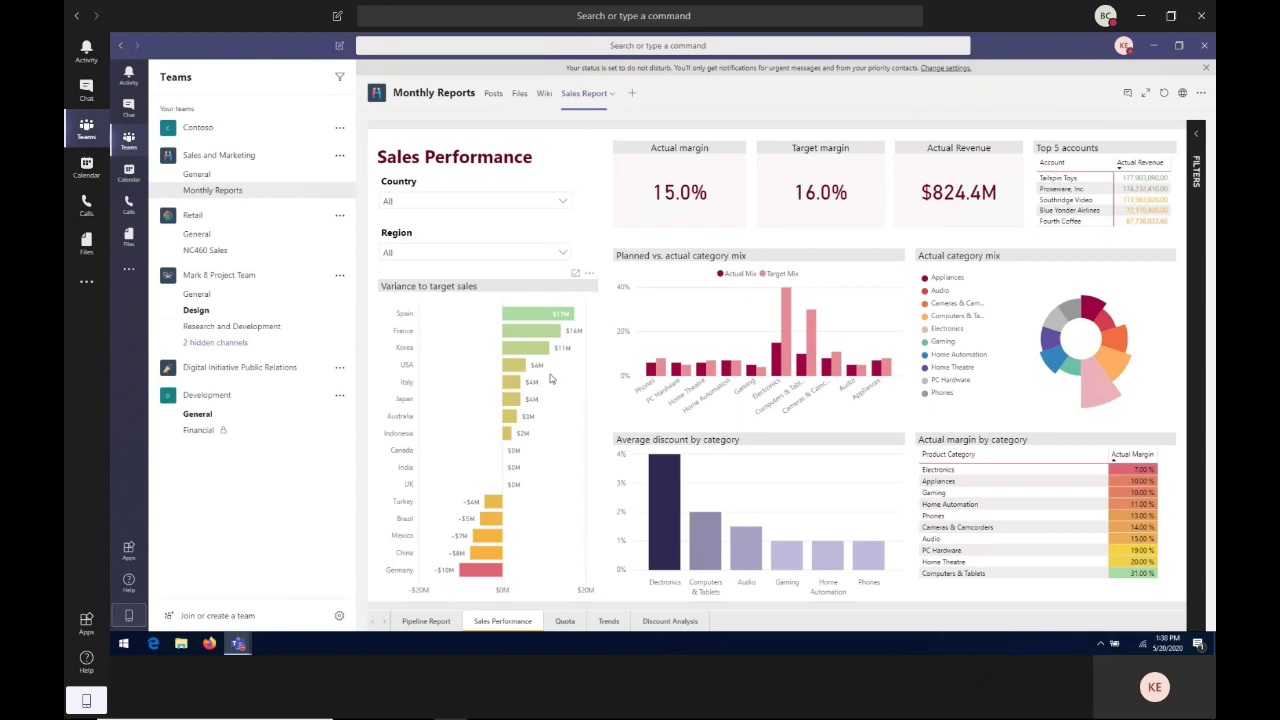
left_click(430, 622)
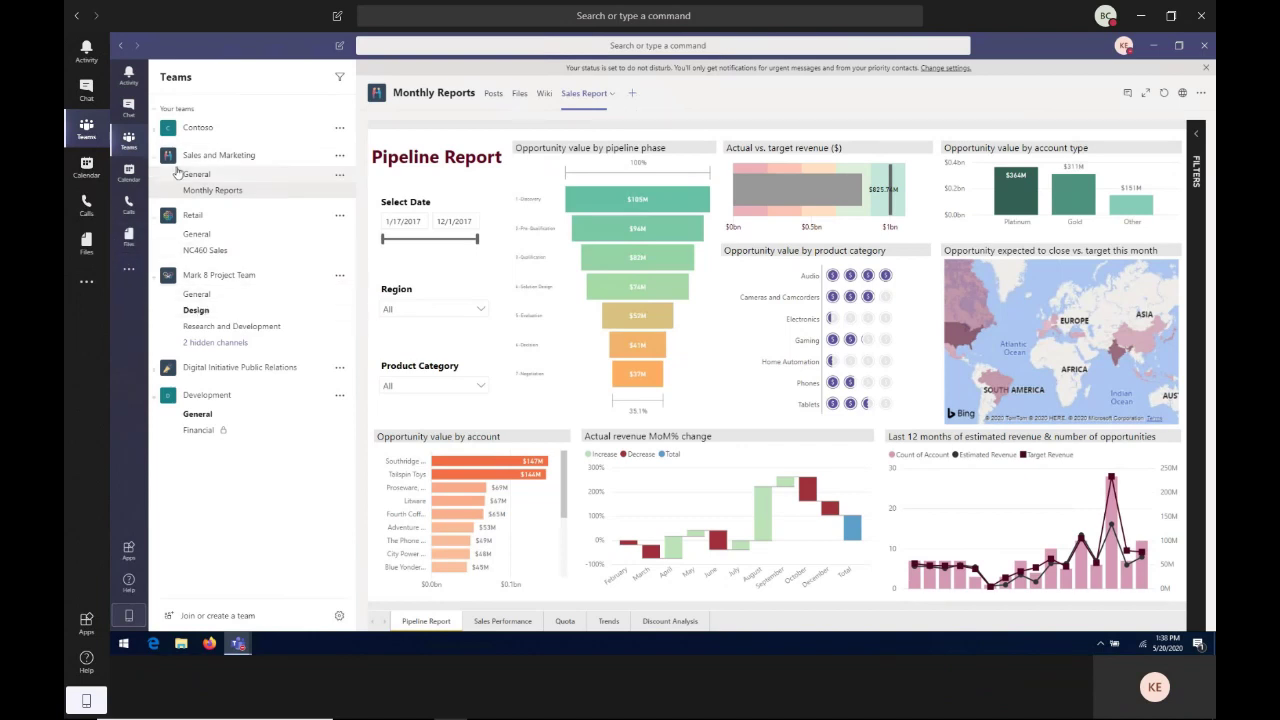
Step: Open the Mark 8 Project Plan in the Research and Development channel and add a bucket named "Demo Bucket"
left_click(207, 298)
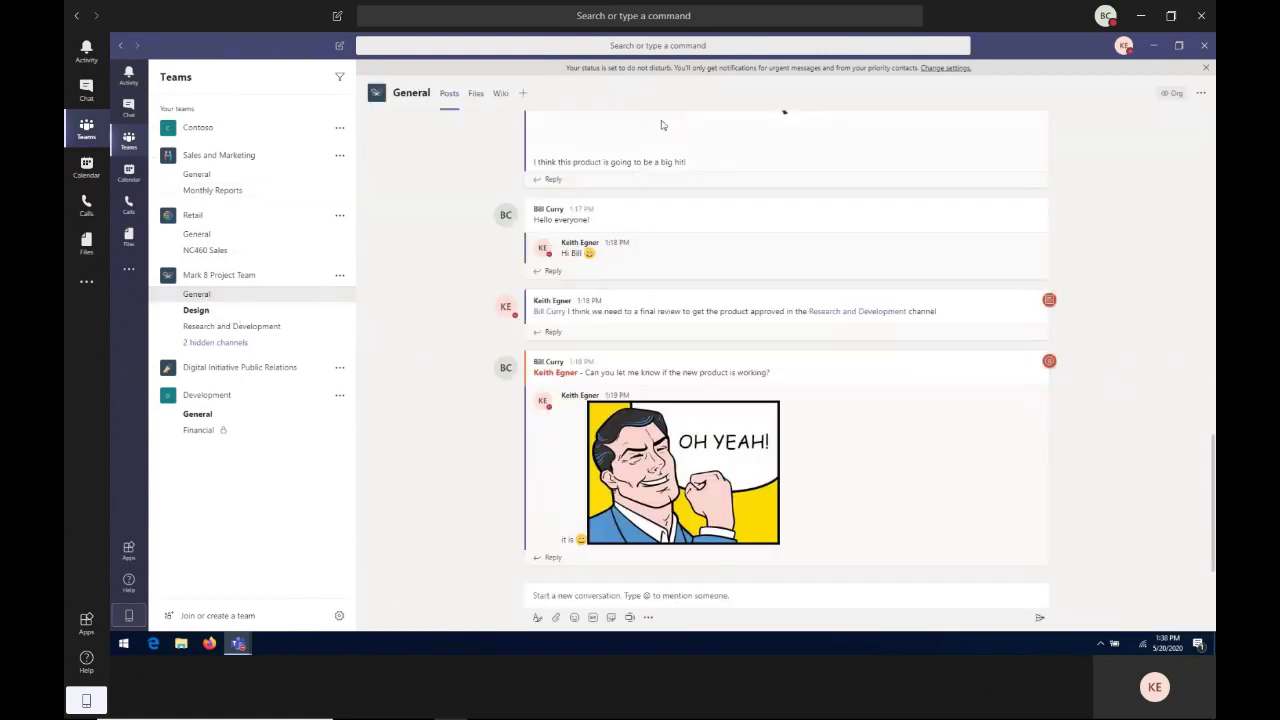
left_click(224, 326)
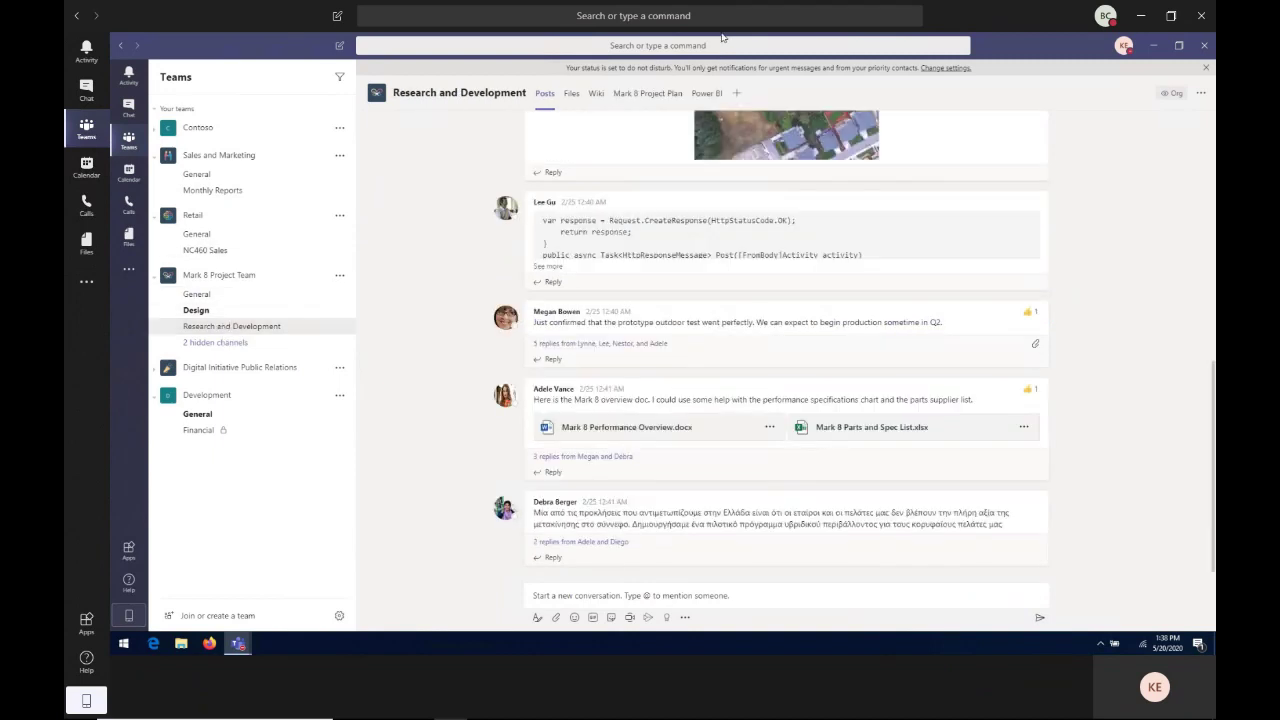
left_click(649, 94)
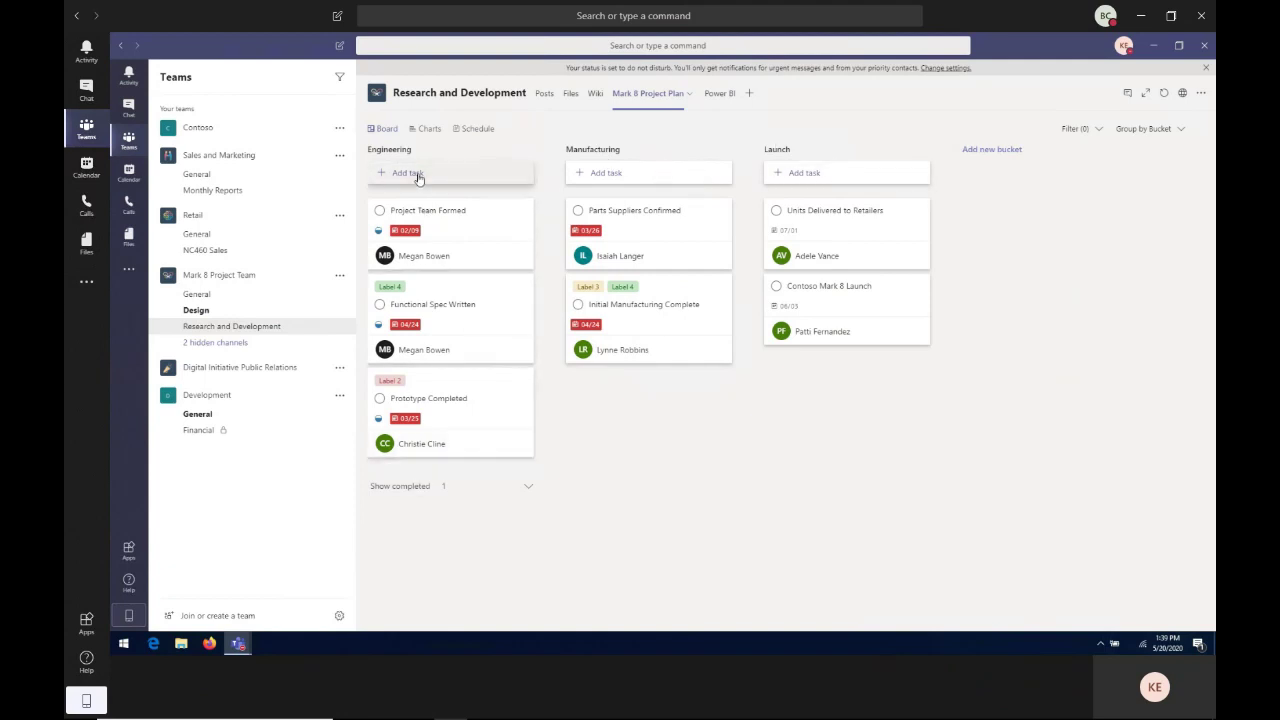
left_click(994, 151)
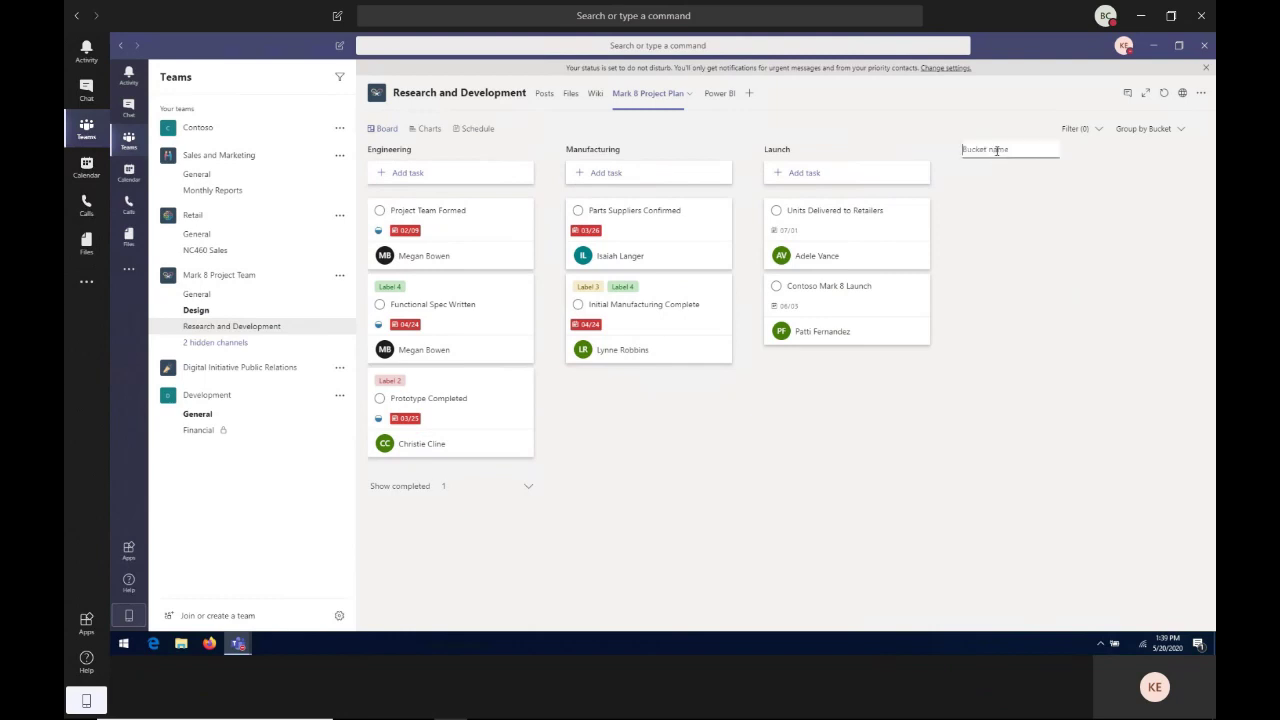
type("Demo Bucket")
key("Return")
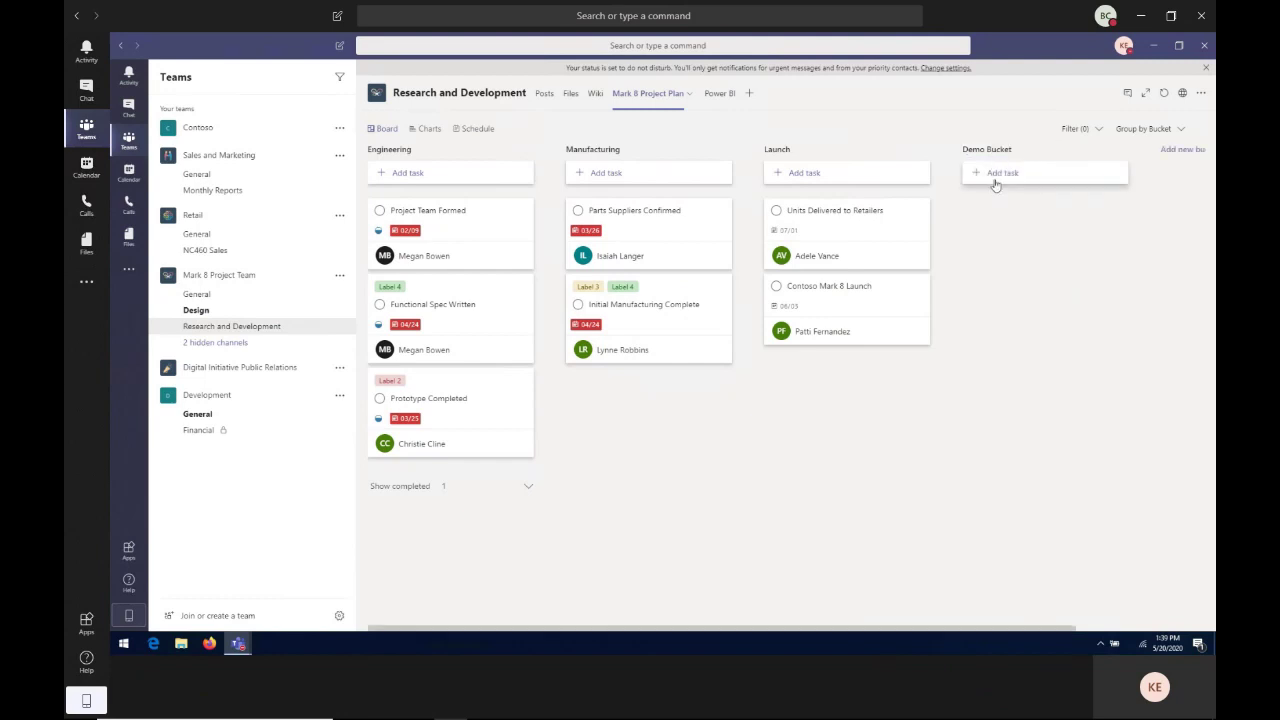
Step: Add a task named "need a demo" to Demo Bucket, assigned to a team member and due 05/21
left_click(996, 180)
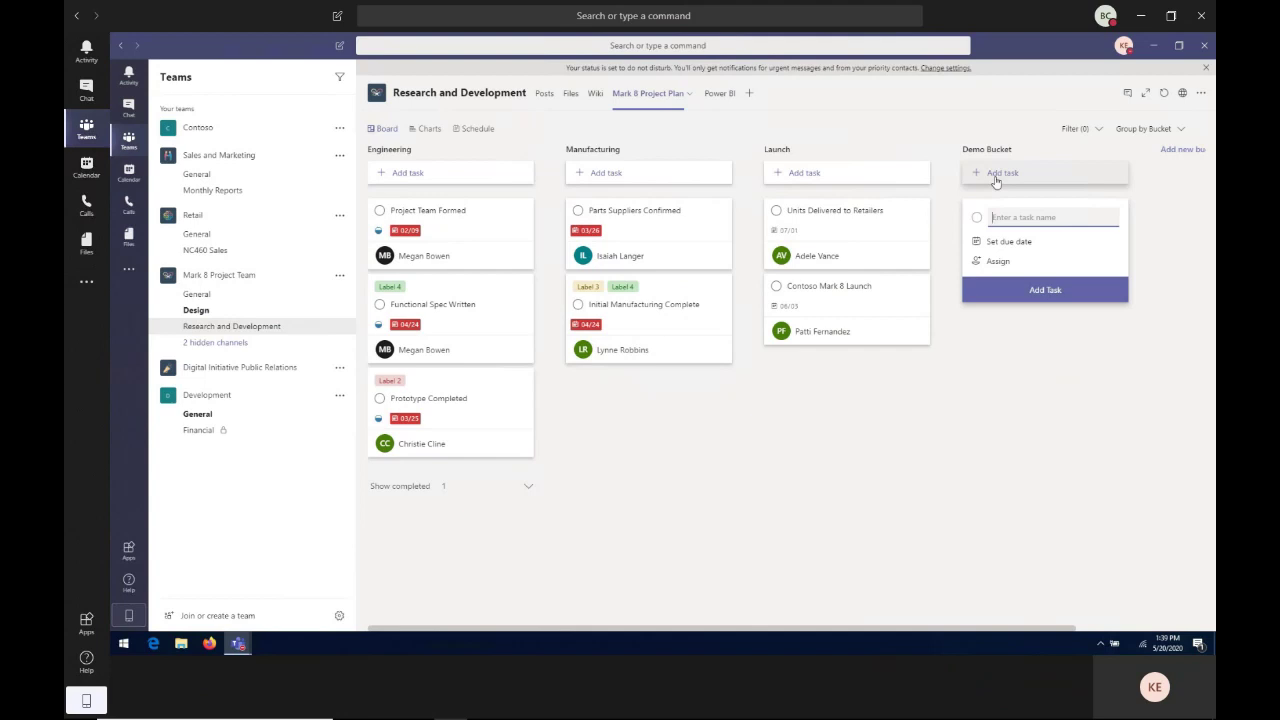
type("need a demo")
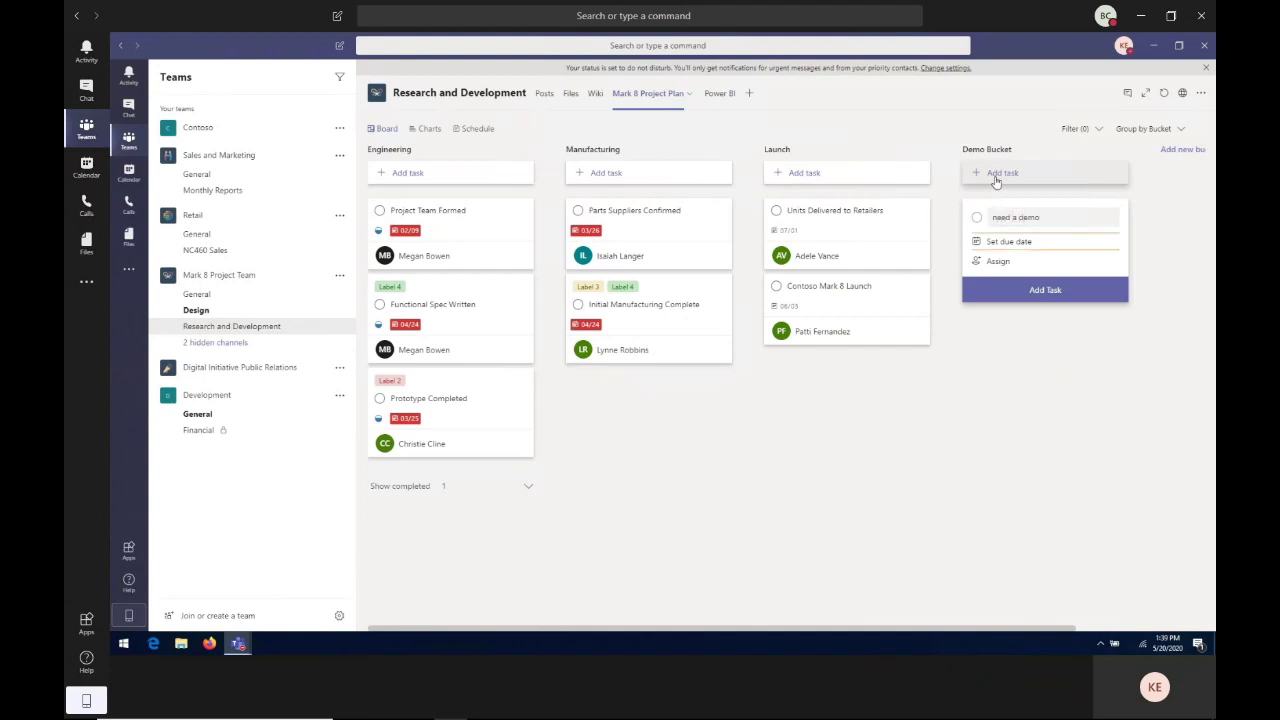
left_click(1004, 266)
type("bil")
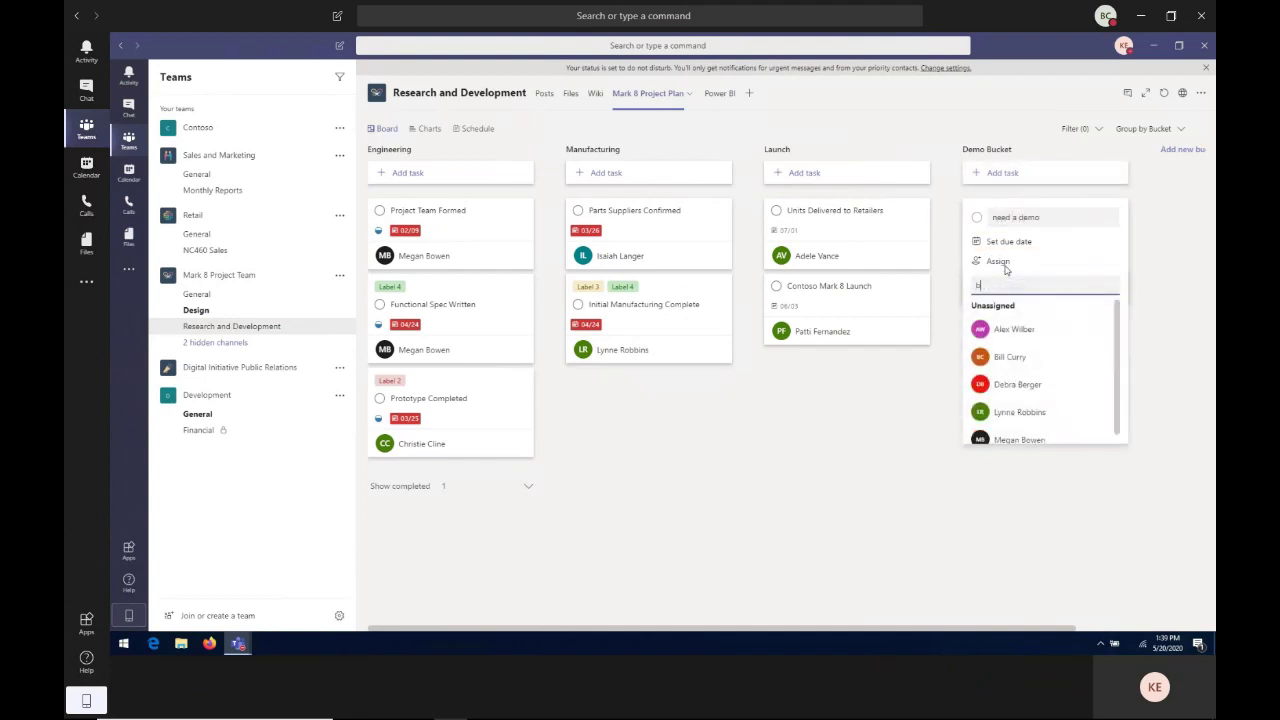
left_click(1012, 329)
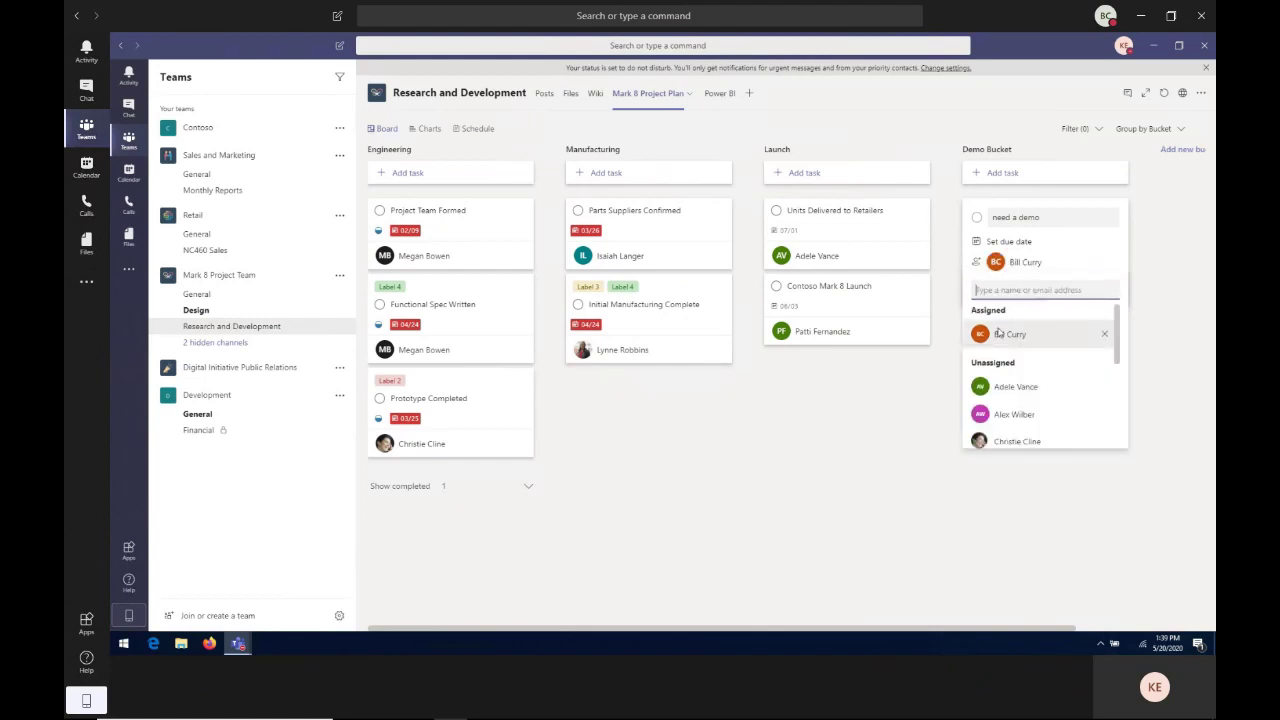
left_click(1013, 246)
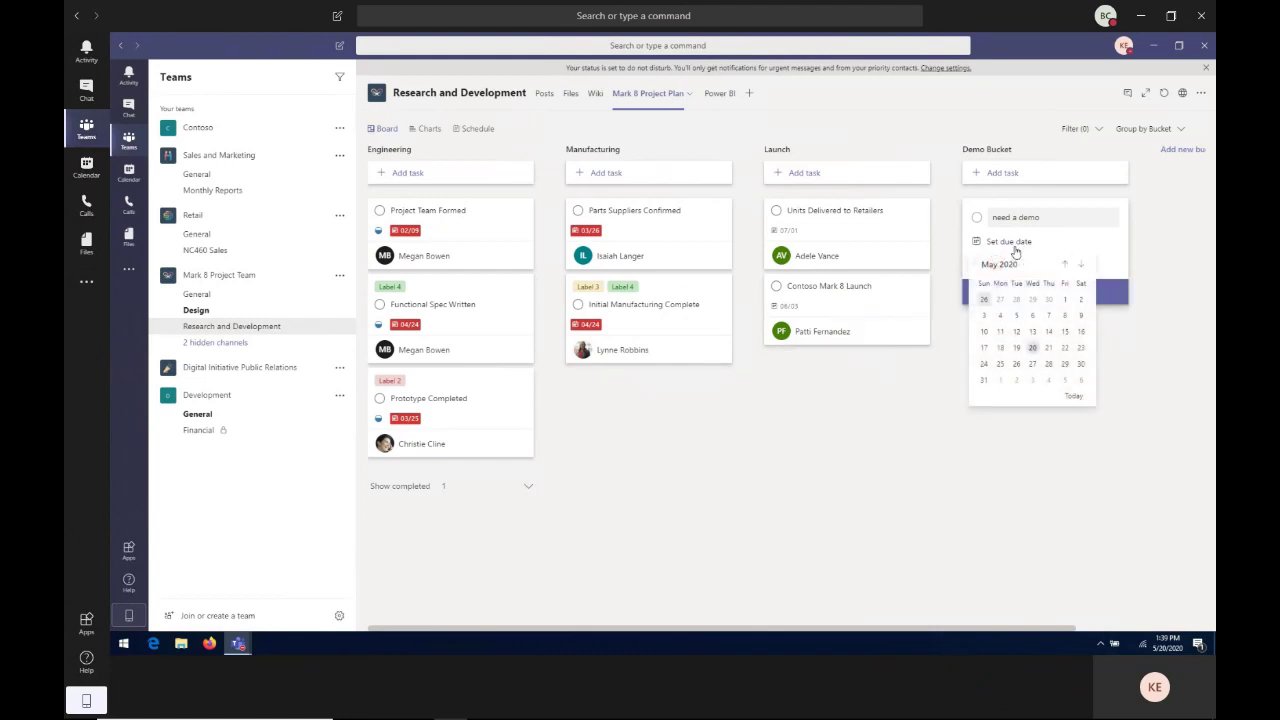
left_click(1048, 347)
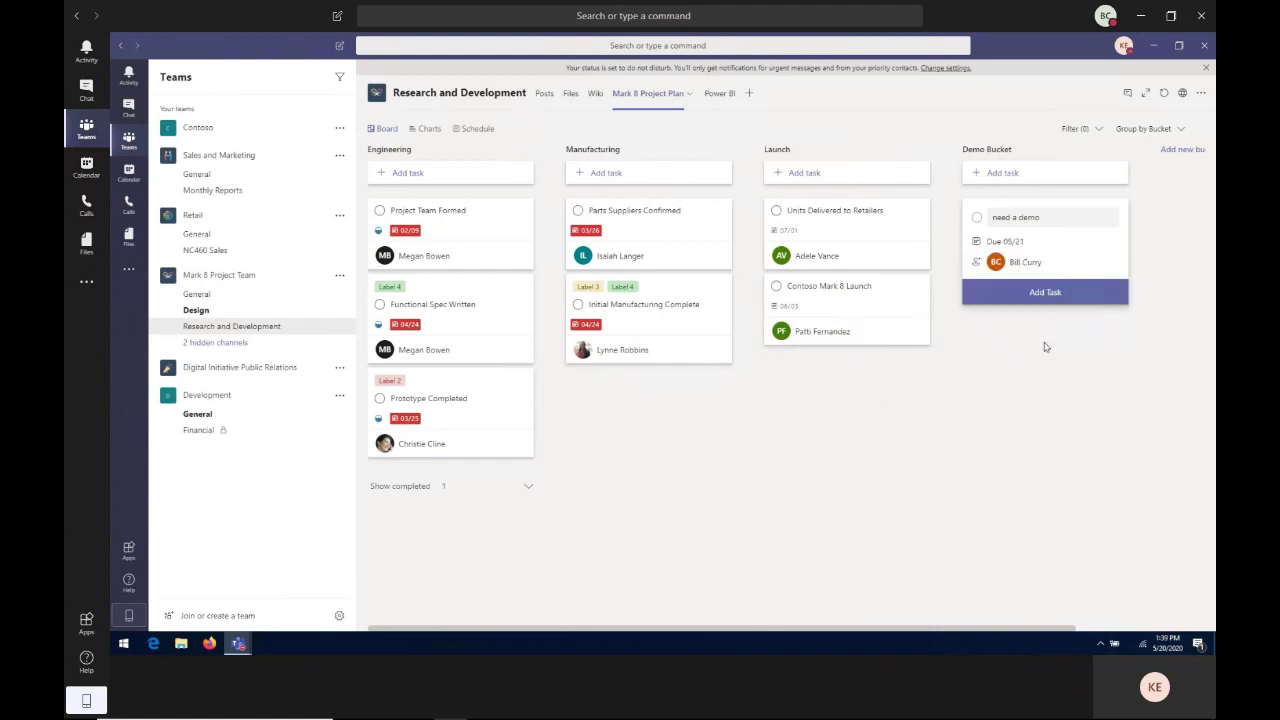
left_click(1046, 289)
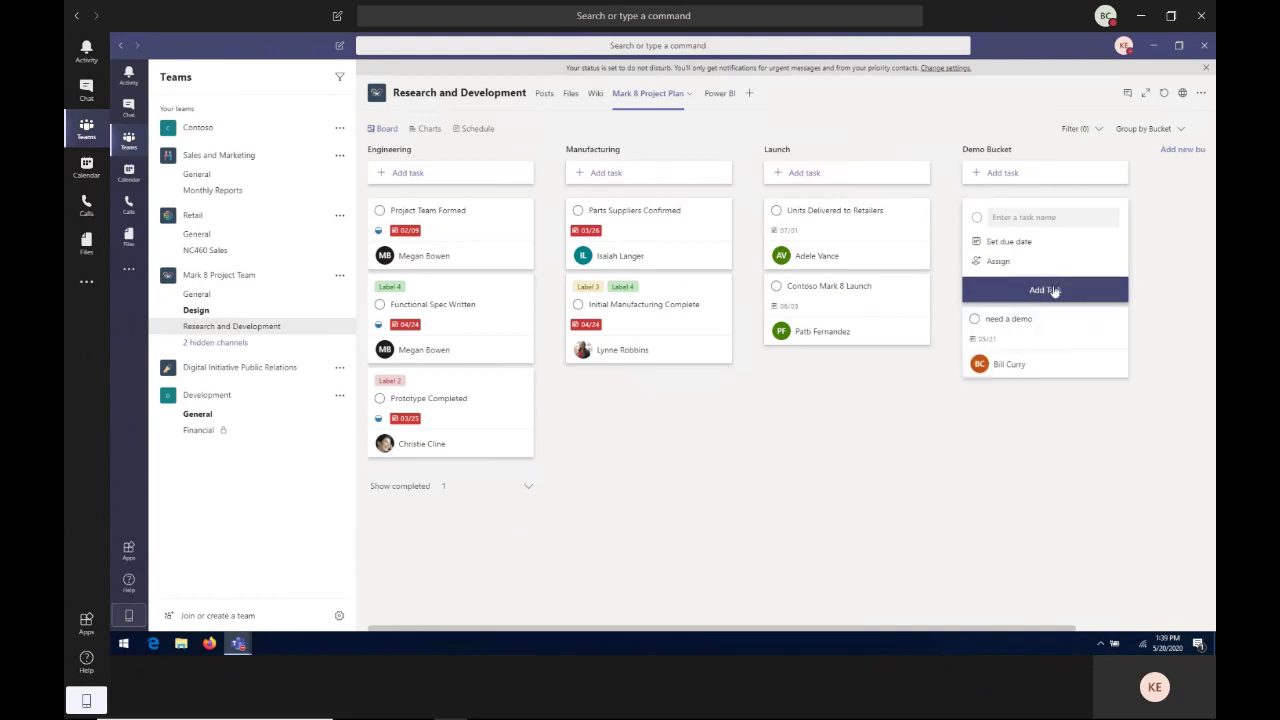
left_click(963, 458)
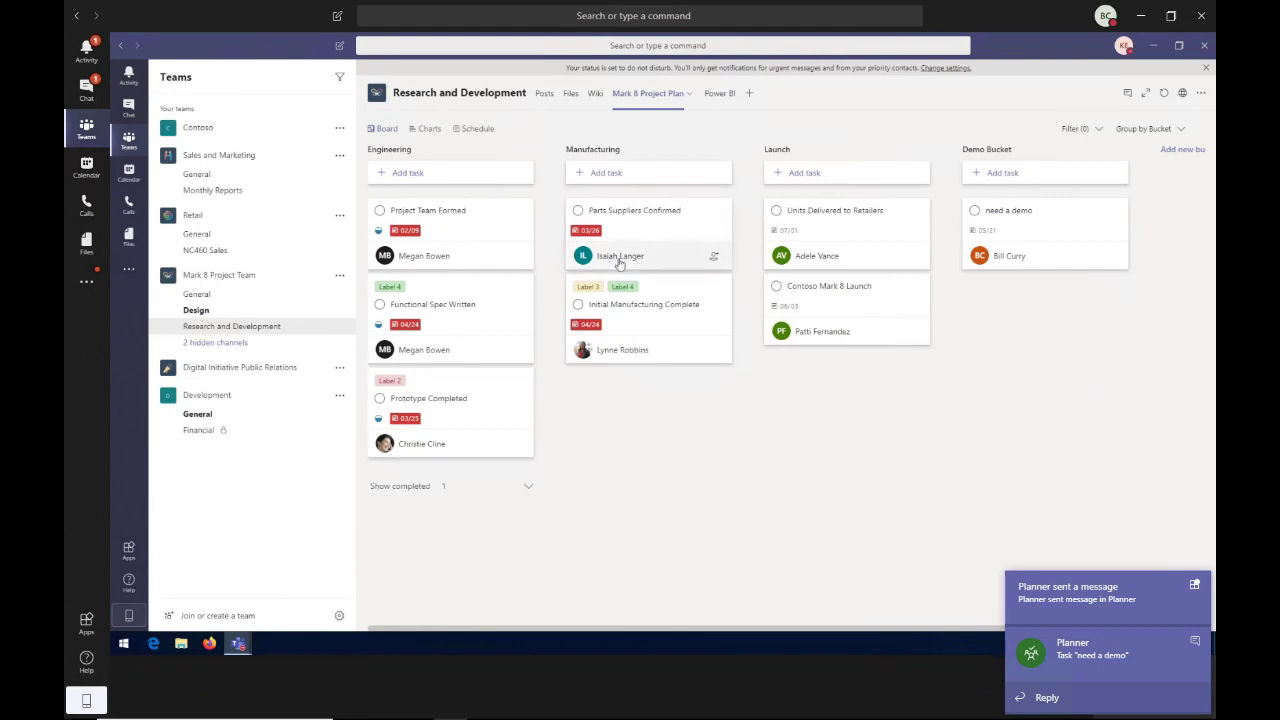
Step: Examine the Mark 8 Project Plan's status and bucket charts and group its task list by Progress
left_click(430, 133)
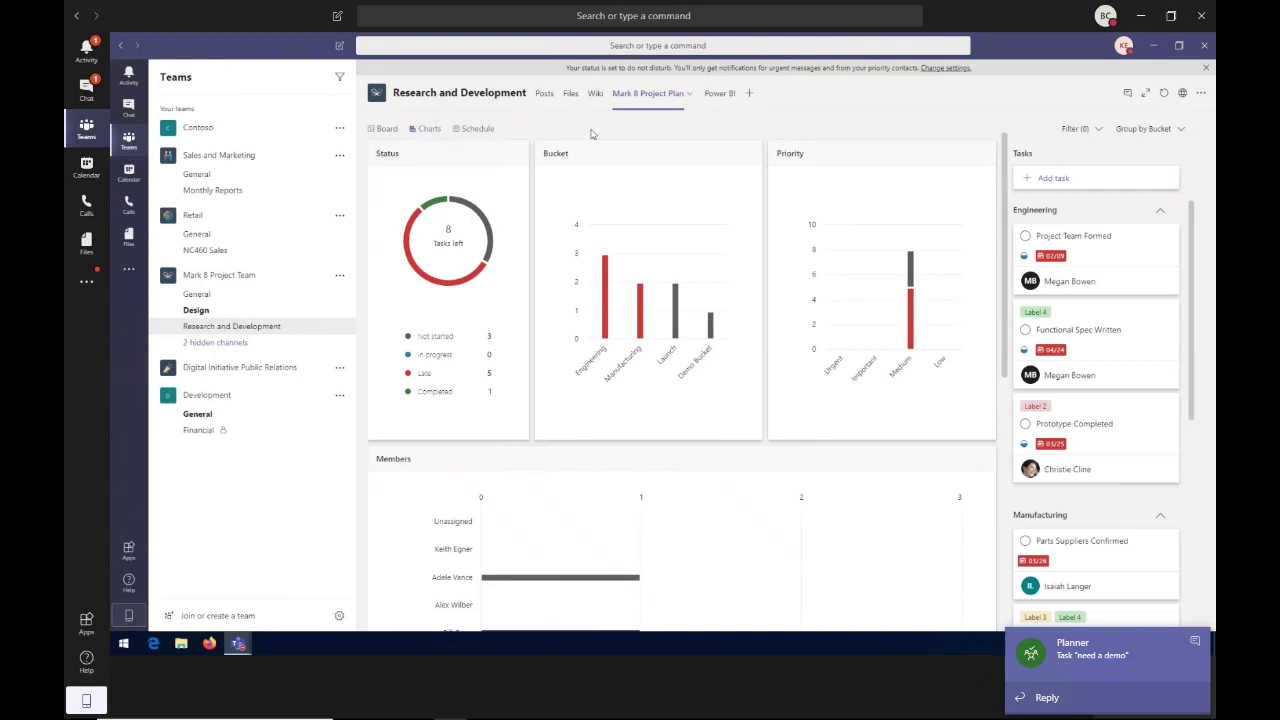
mouse_move(450, 268)
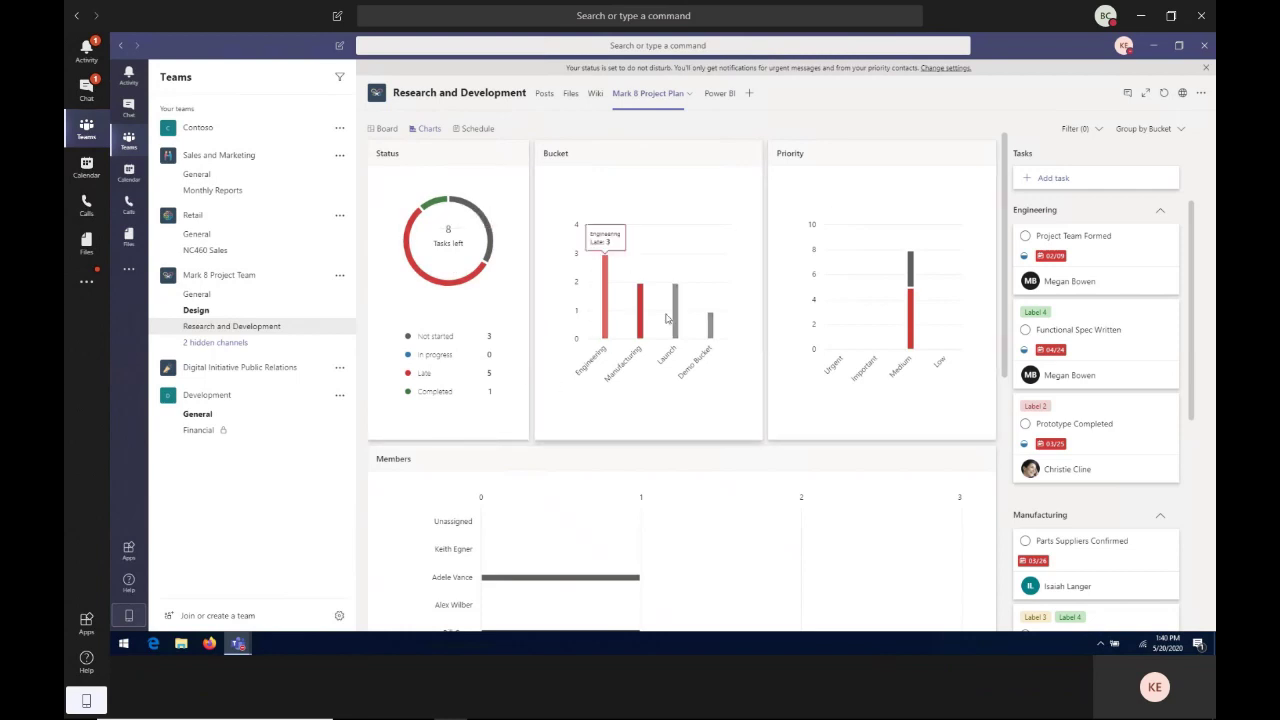
mouse_move(691, 317)
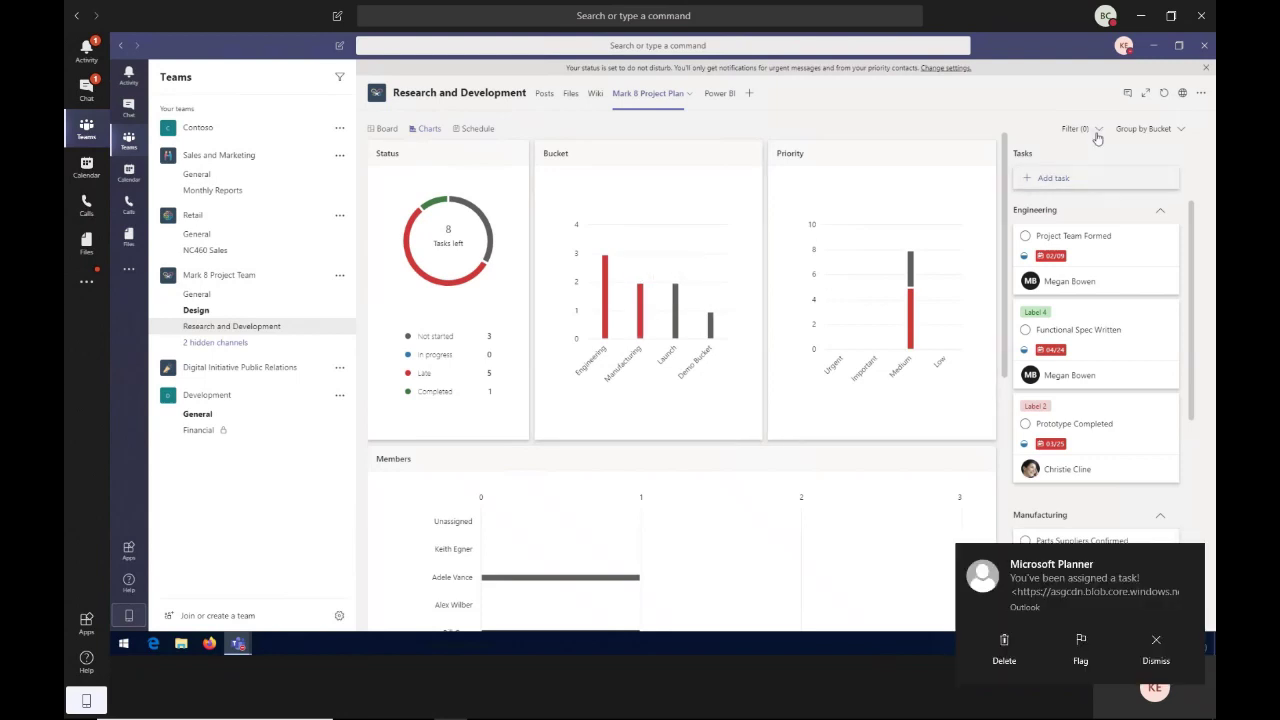
left_click(1146, 128)
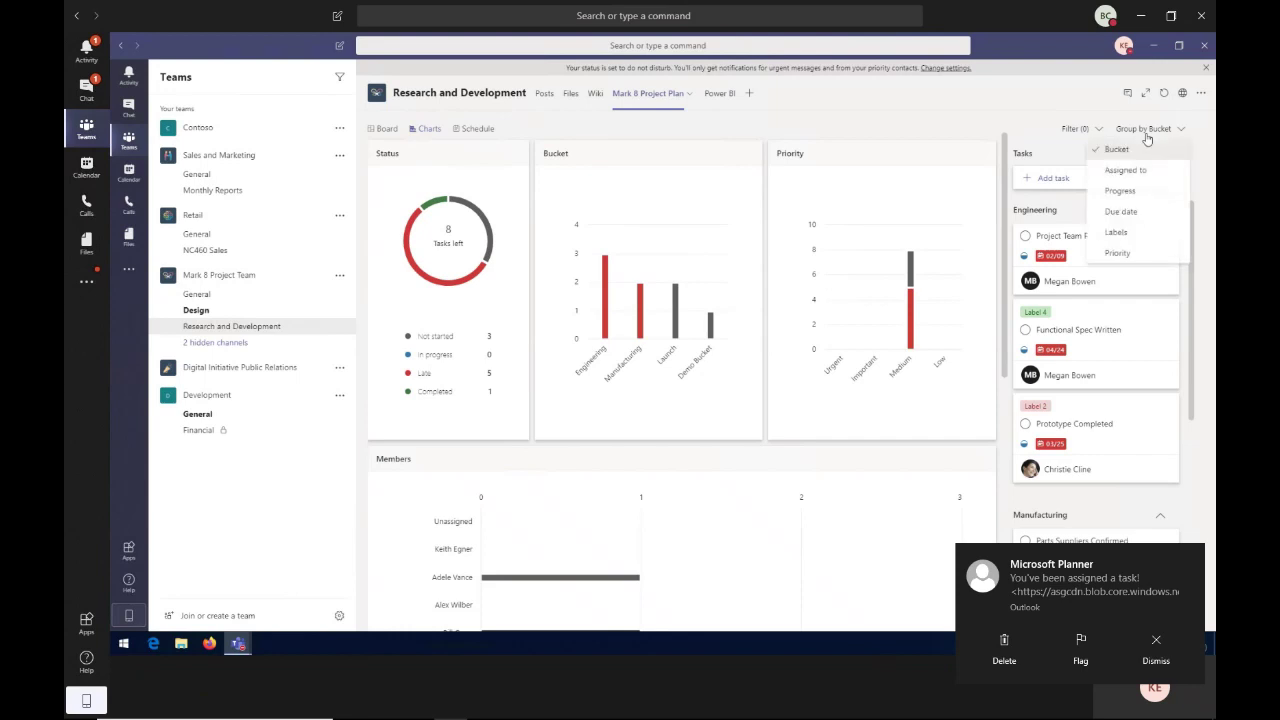
left_click(1126, 191)
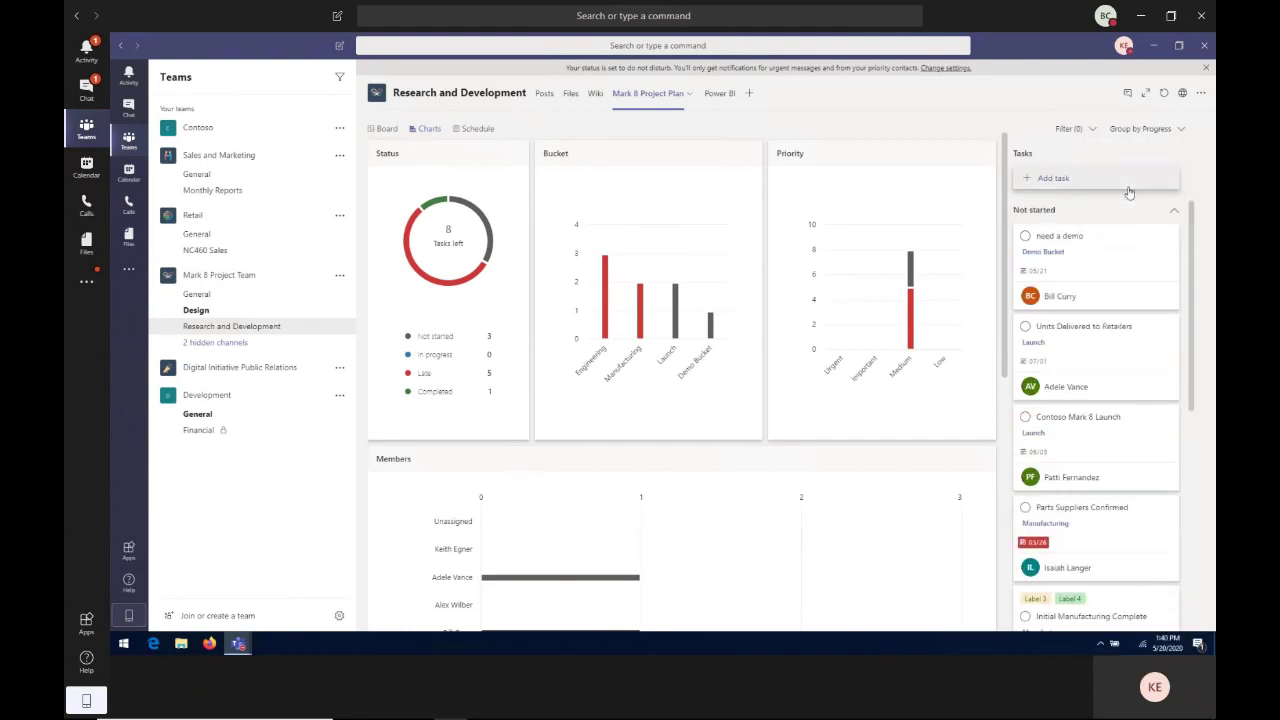
Step: Filter the plan's tasks to those due this week in the Engineering, Manufacturing, Launch and Demo Bucket buckets
left_click(1090, 131)
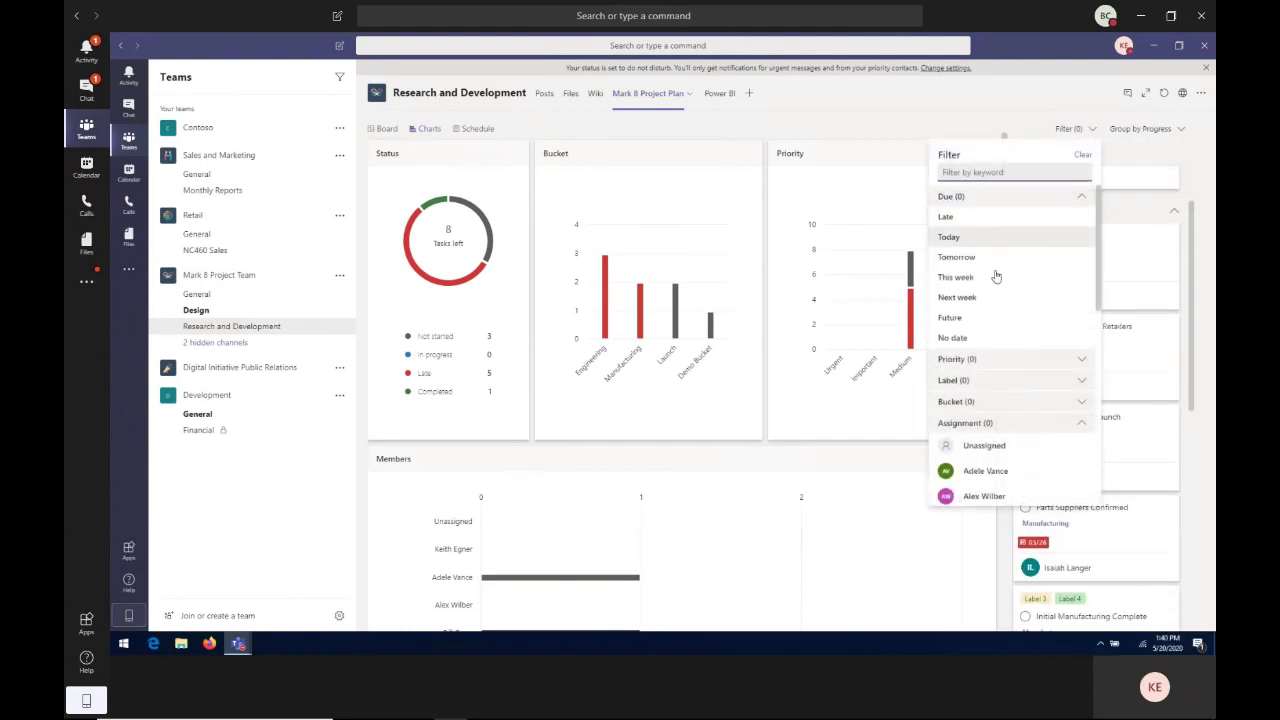
left_click(967, 402)
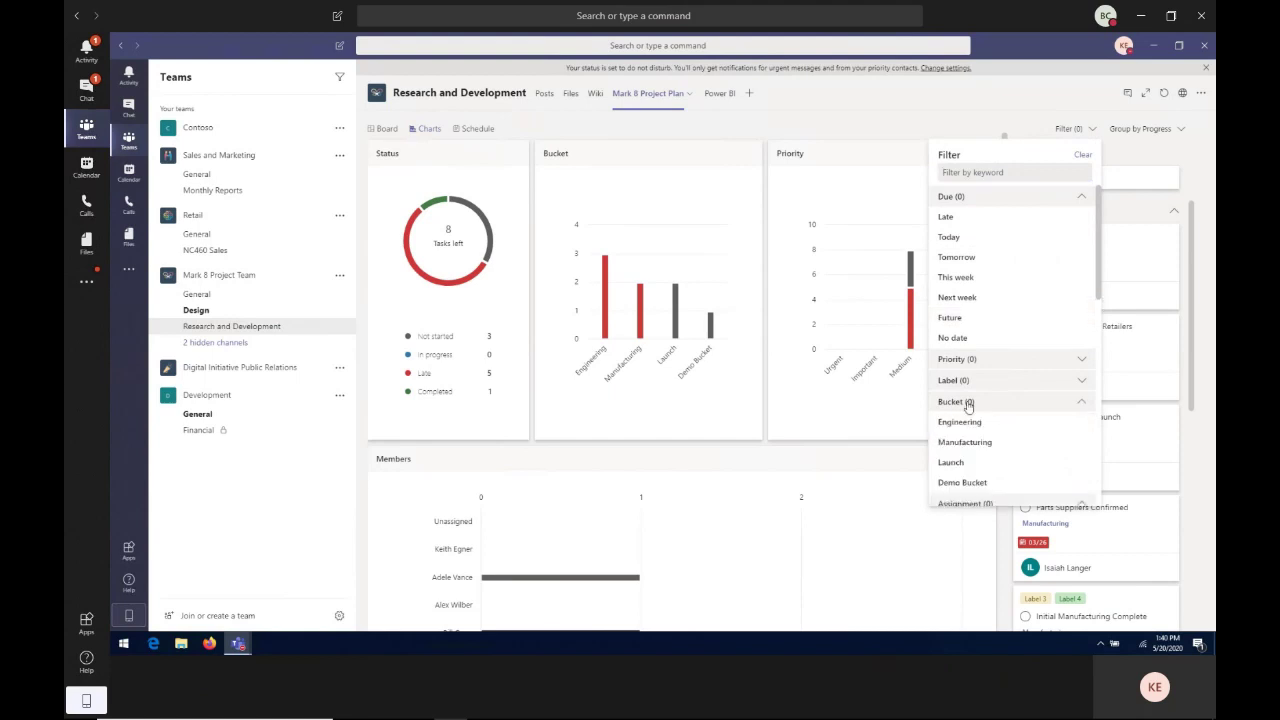
left_click(960, 422)
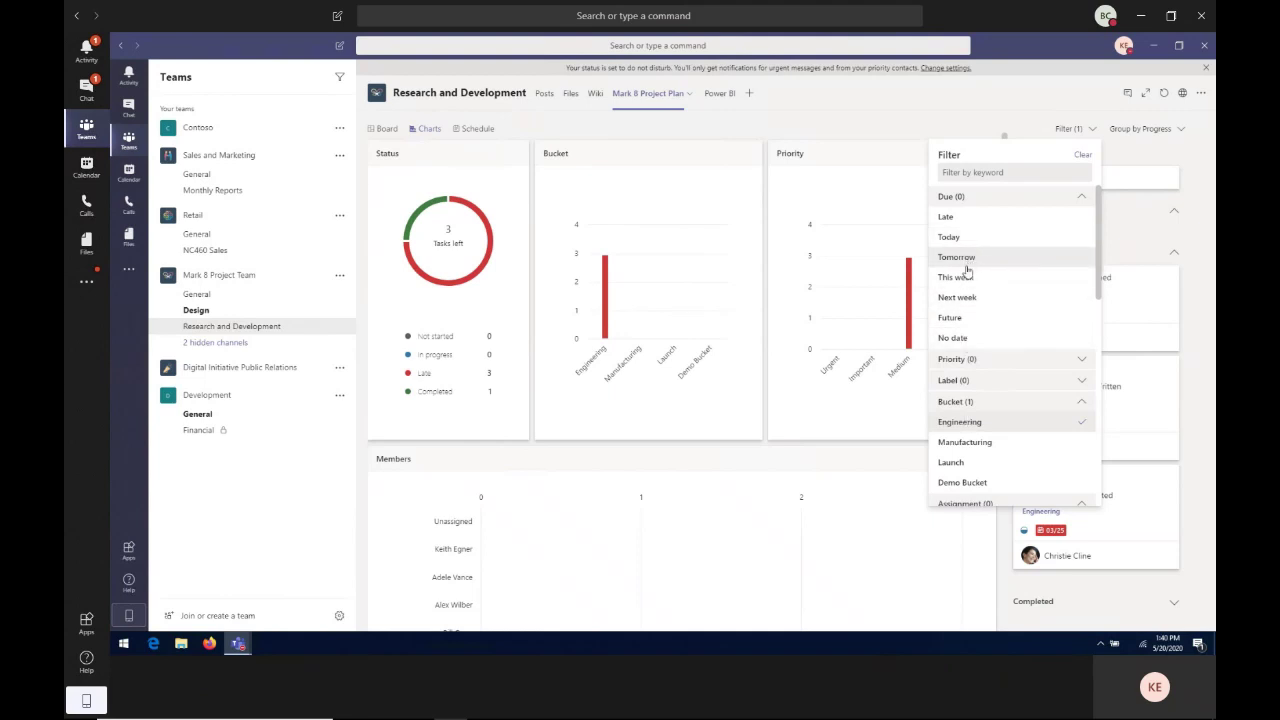
left_click(962, 284)
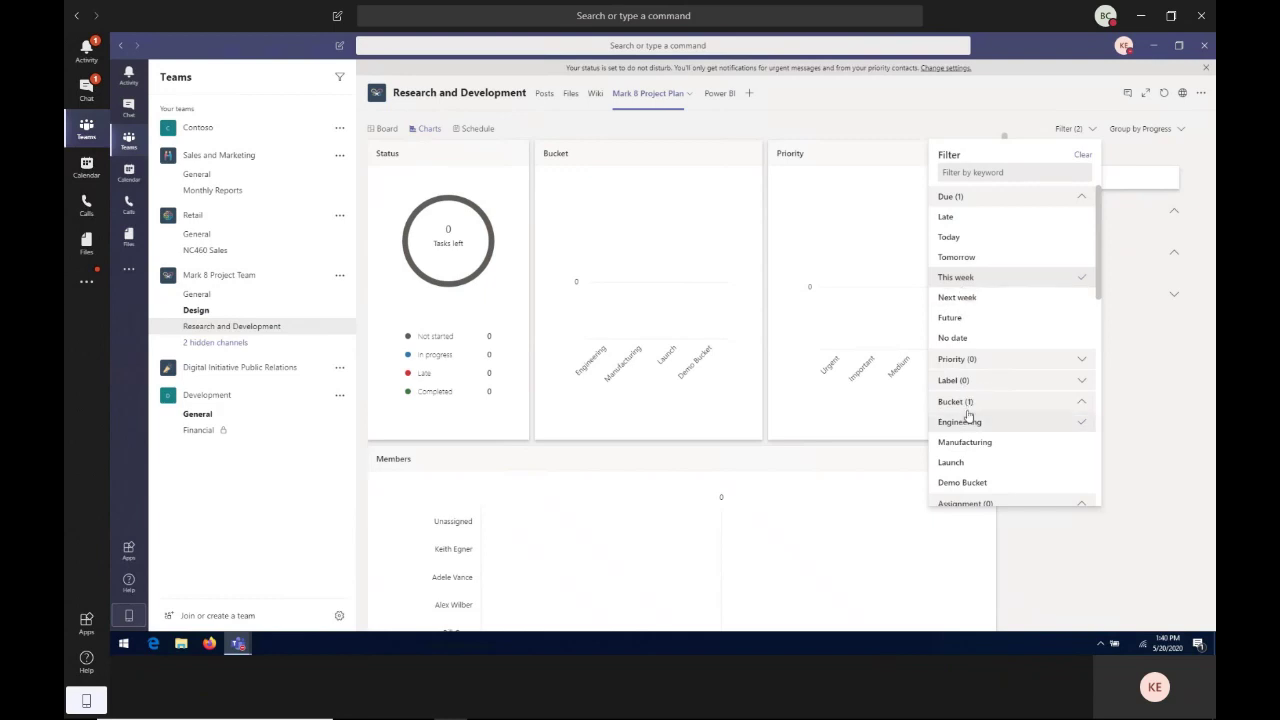
left_click(958, 463)
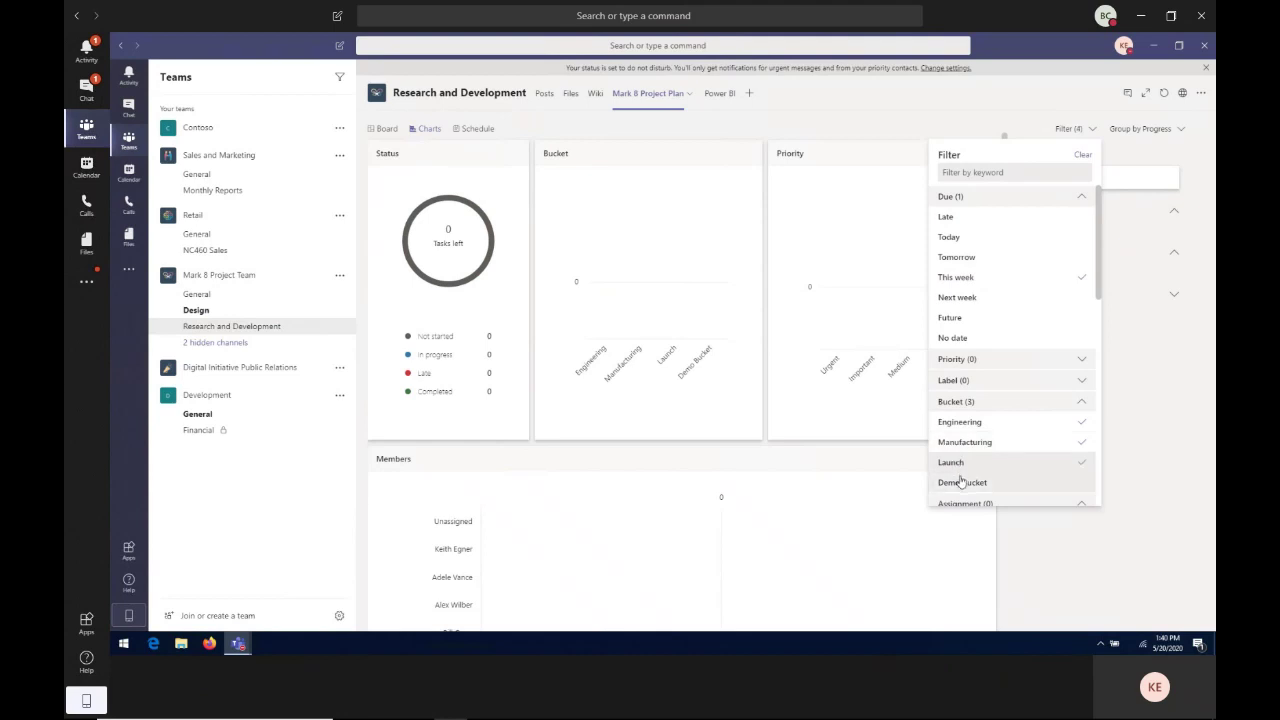
left_click(961, 482)
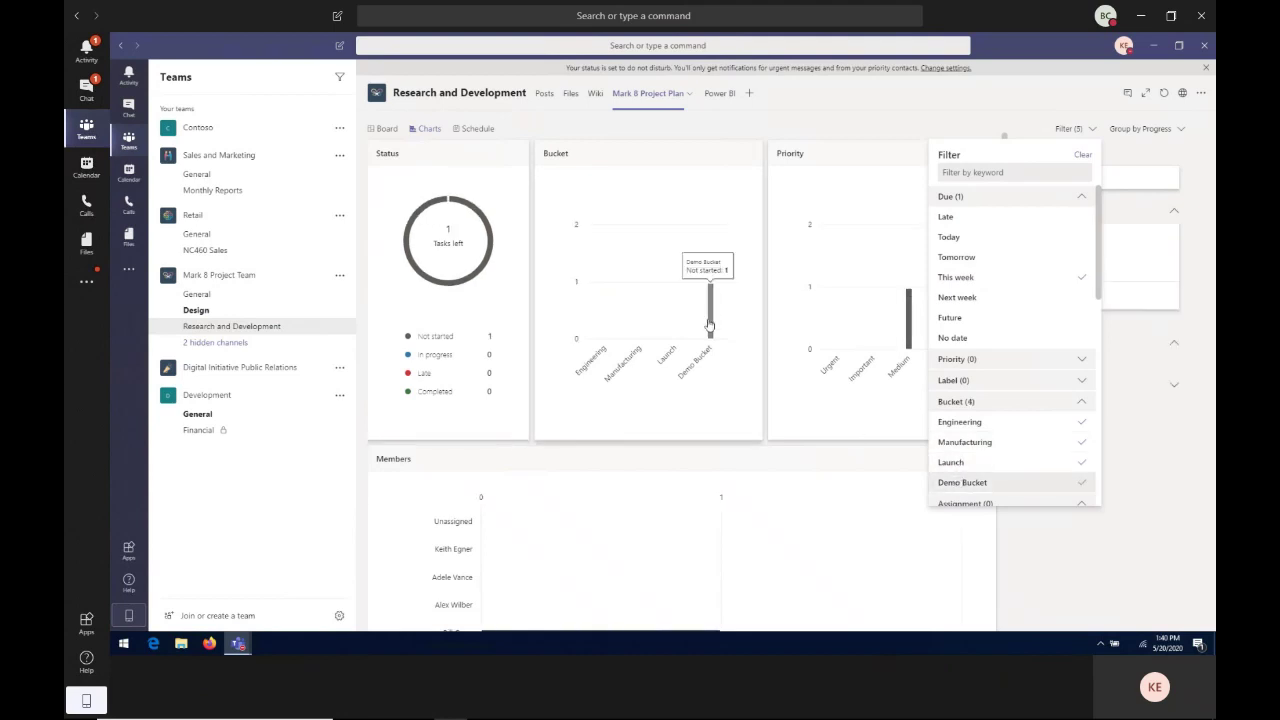
left_click(1143, 532)
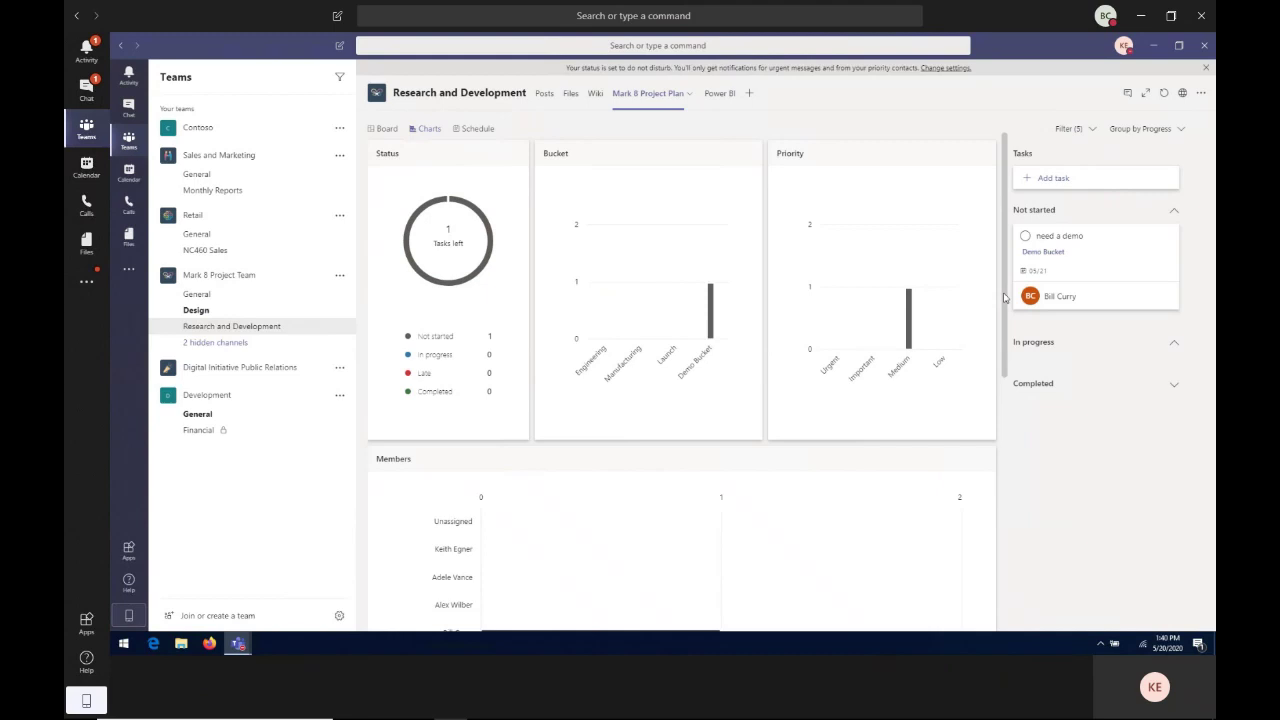
Step: Examine the Members chart and return to the plan's board with tasks grouped by Bucket
left_click_drag(1005, 297, 997, 417)
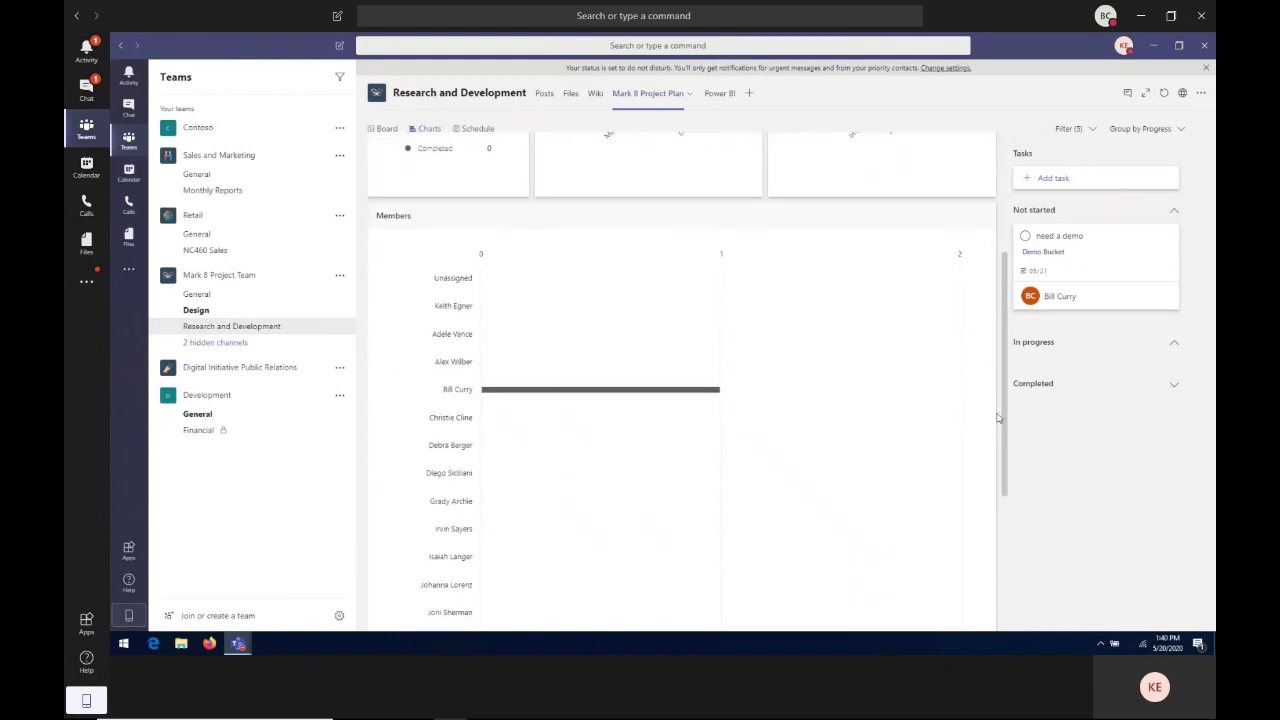
scroll(560, 273, "up", 5)
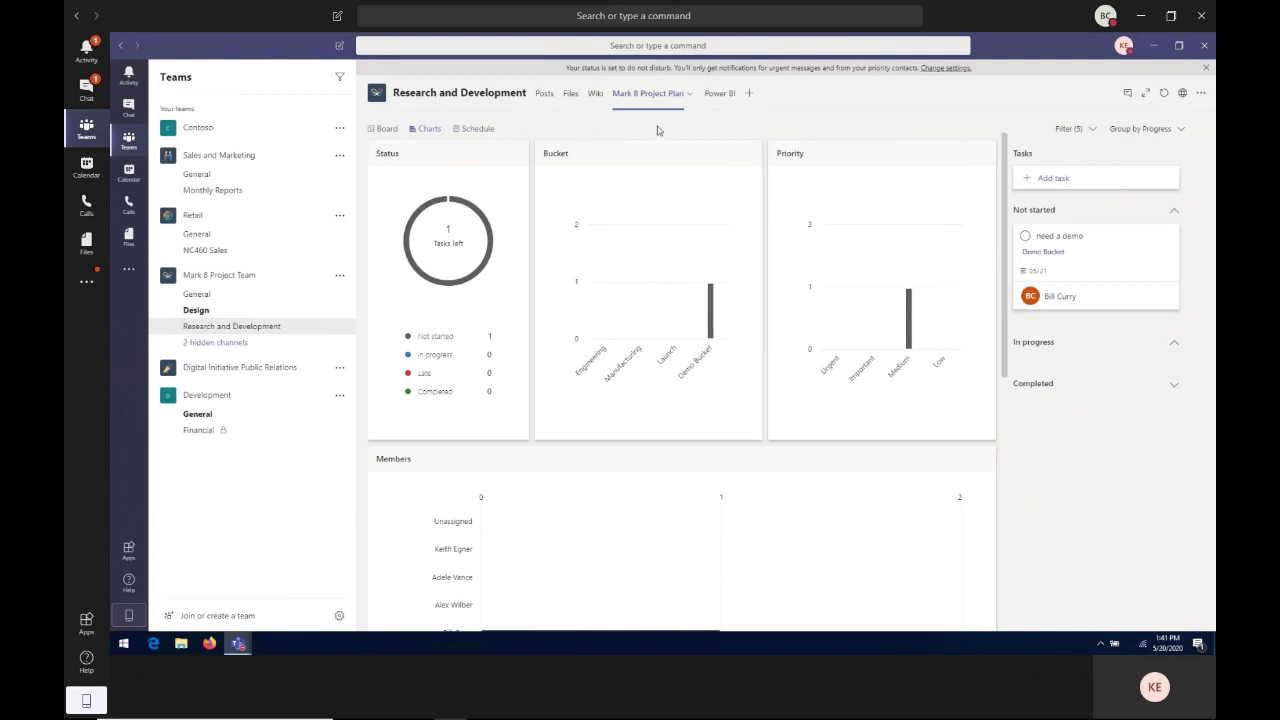
left_click(386, 128)
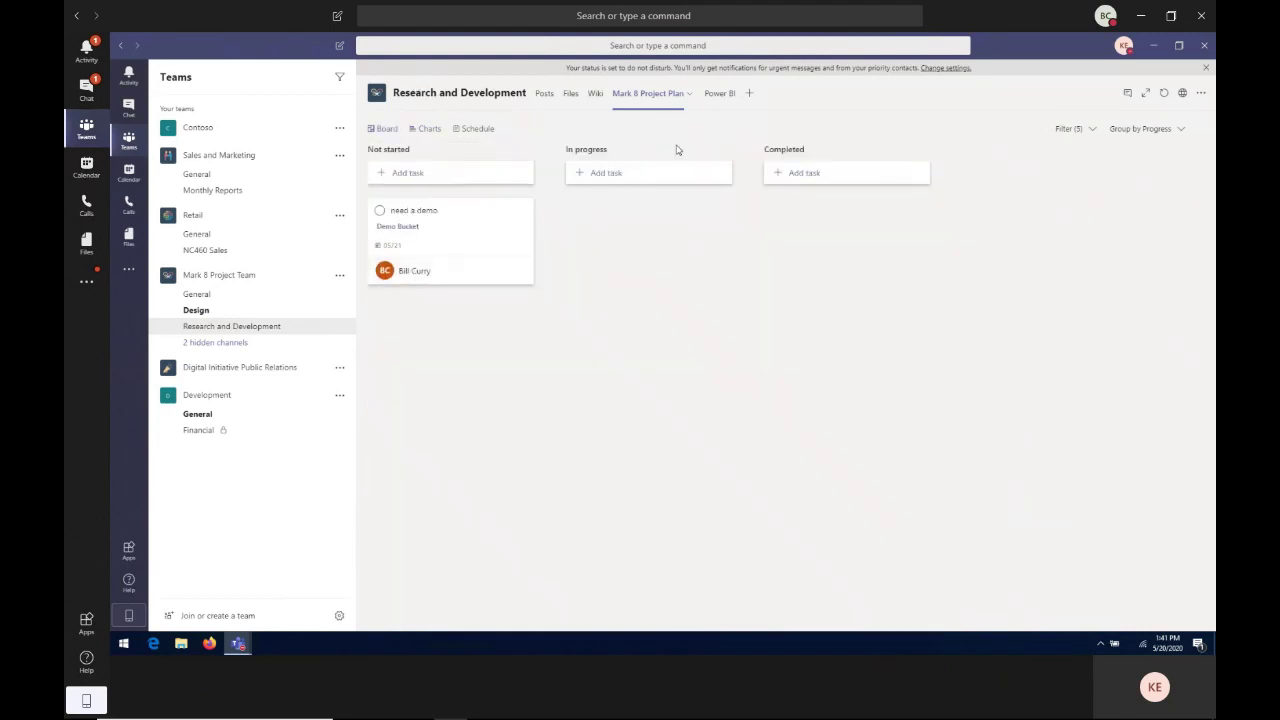
left_click(1150, 135)
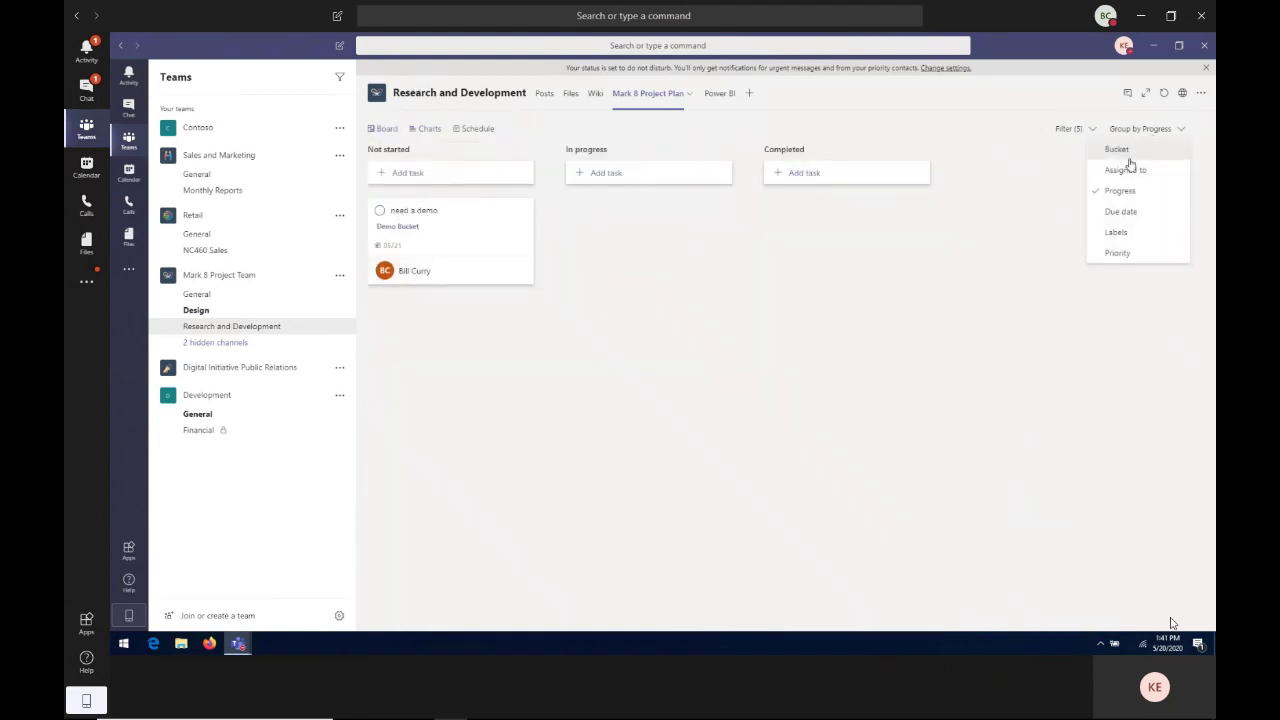
left_click(1130, 155)
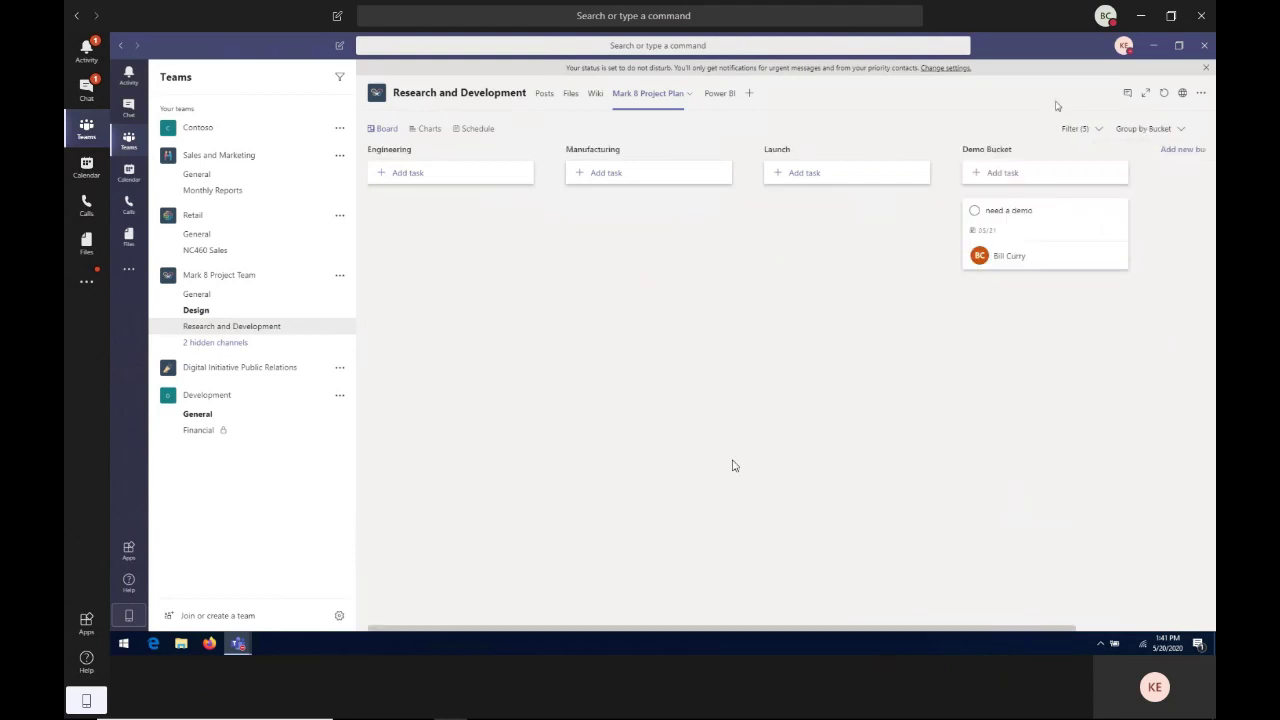
Step: Remove all four bucket filters from the board, check the available label filters and close the filter options
left_click(1087, 135)
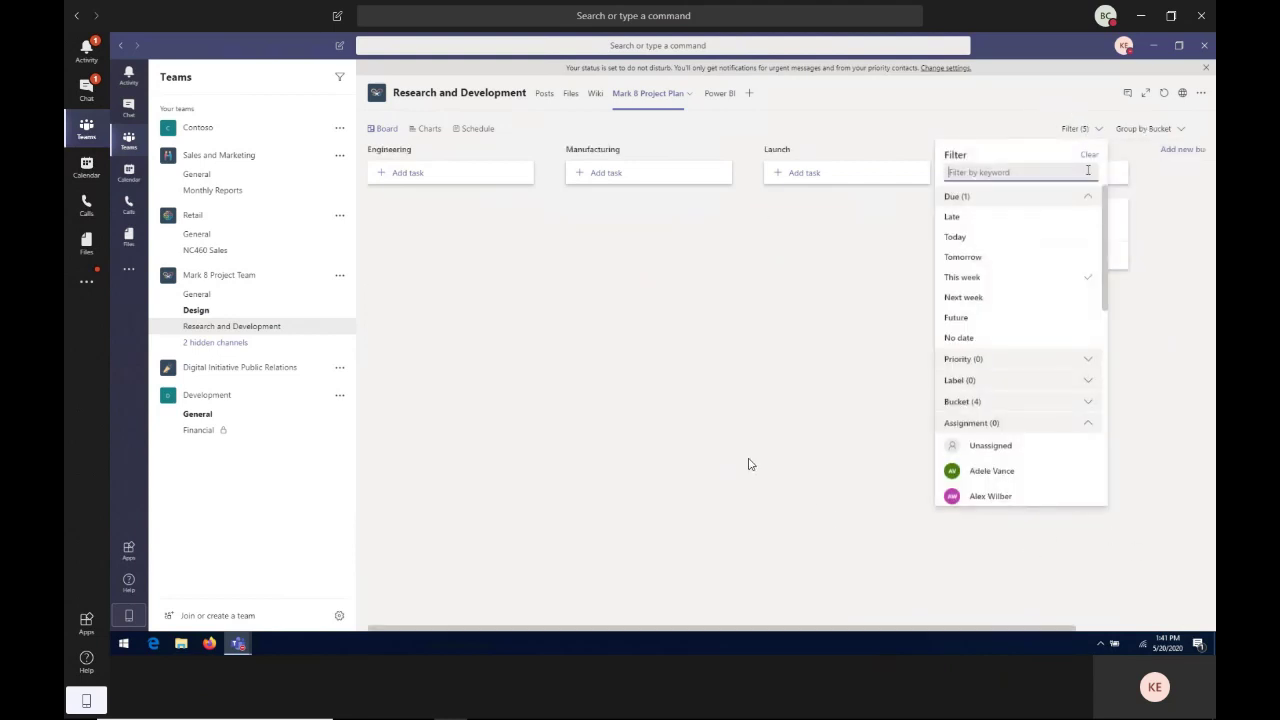
left_click(1013, 405)
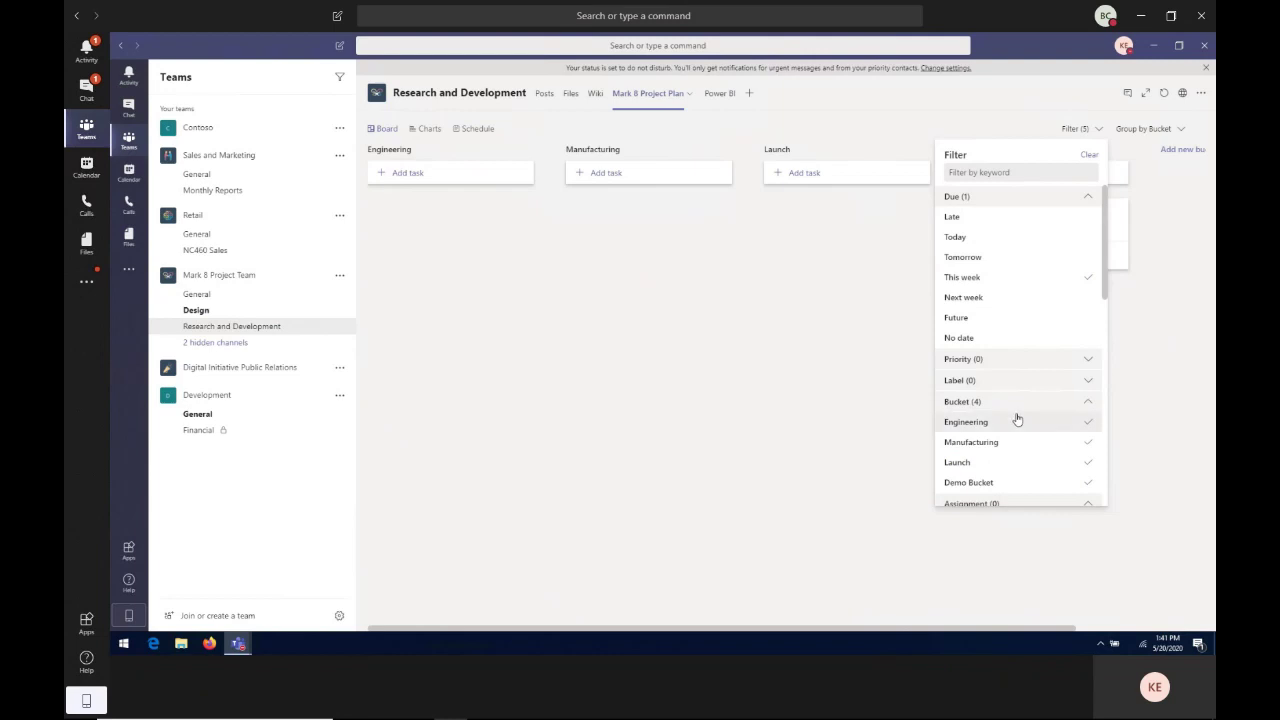
left_click(1054, 481)
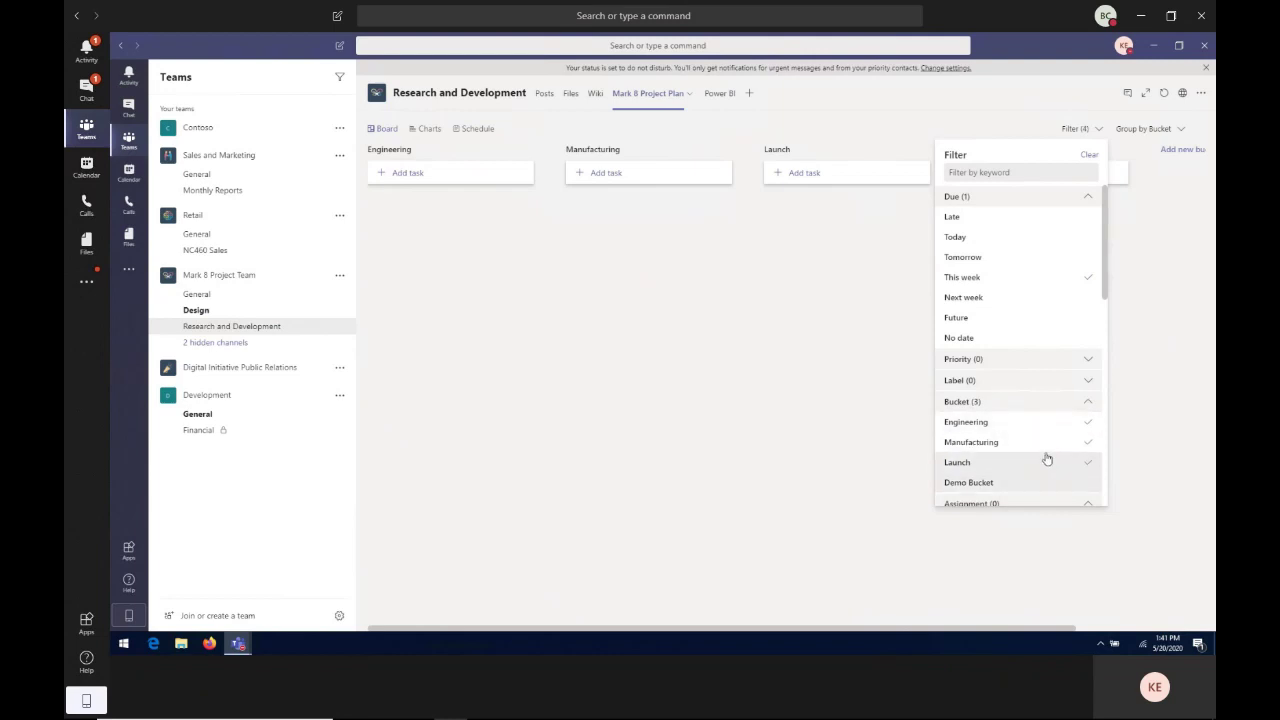
left_click(1046, 460)
left_click(1041, 426)
left_click(1043, 442)
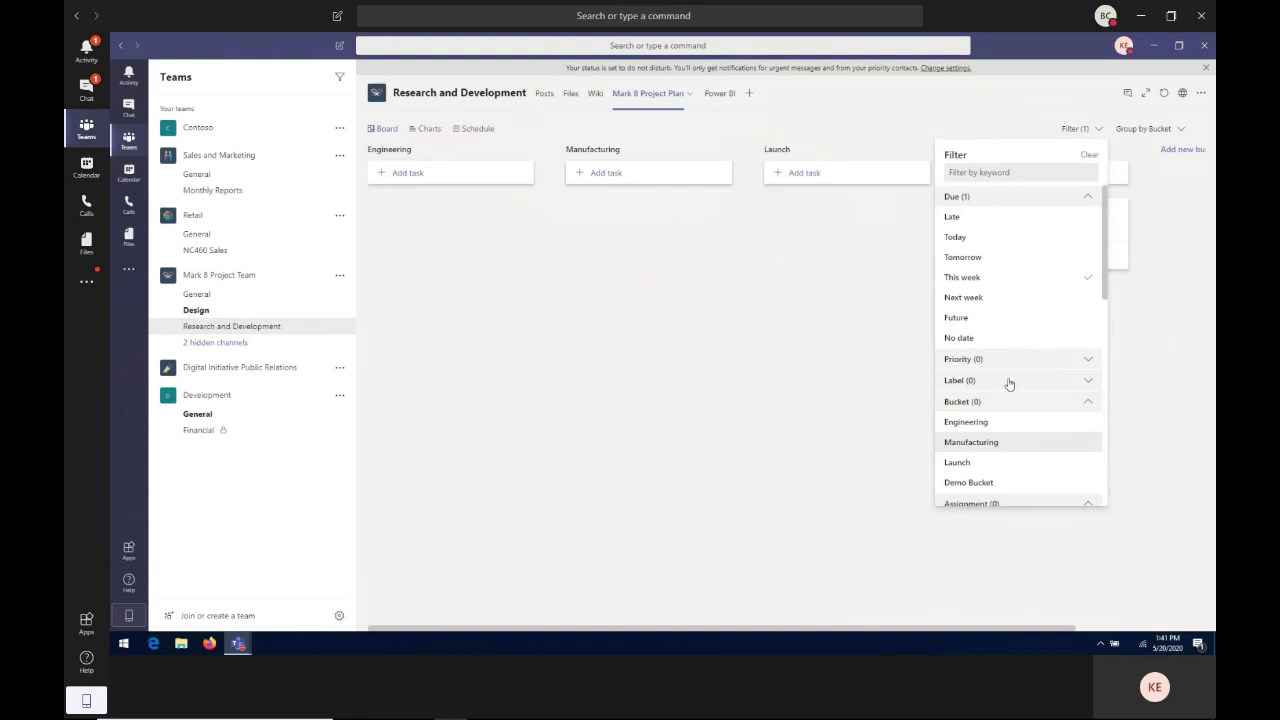
left_click(957, 381)
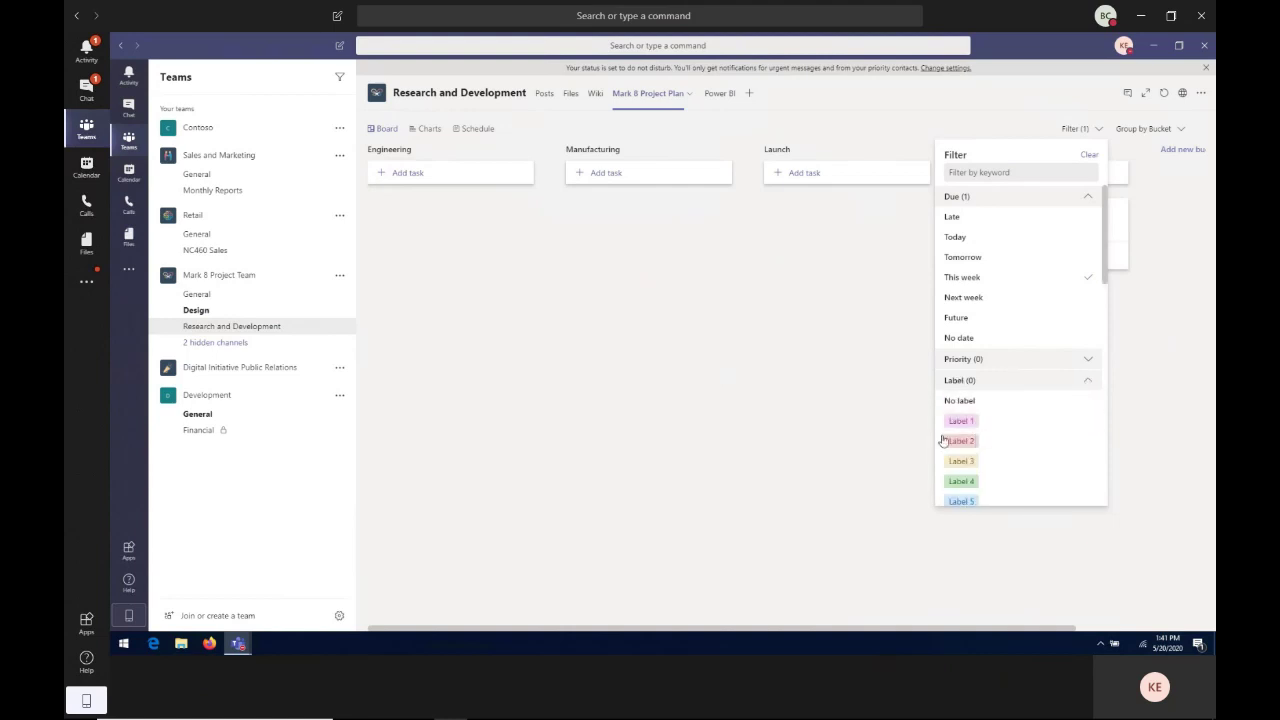
left_click(689, 345)
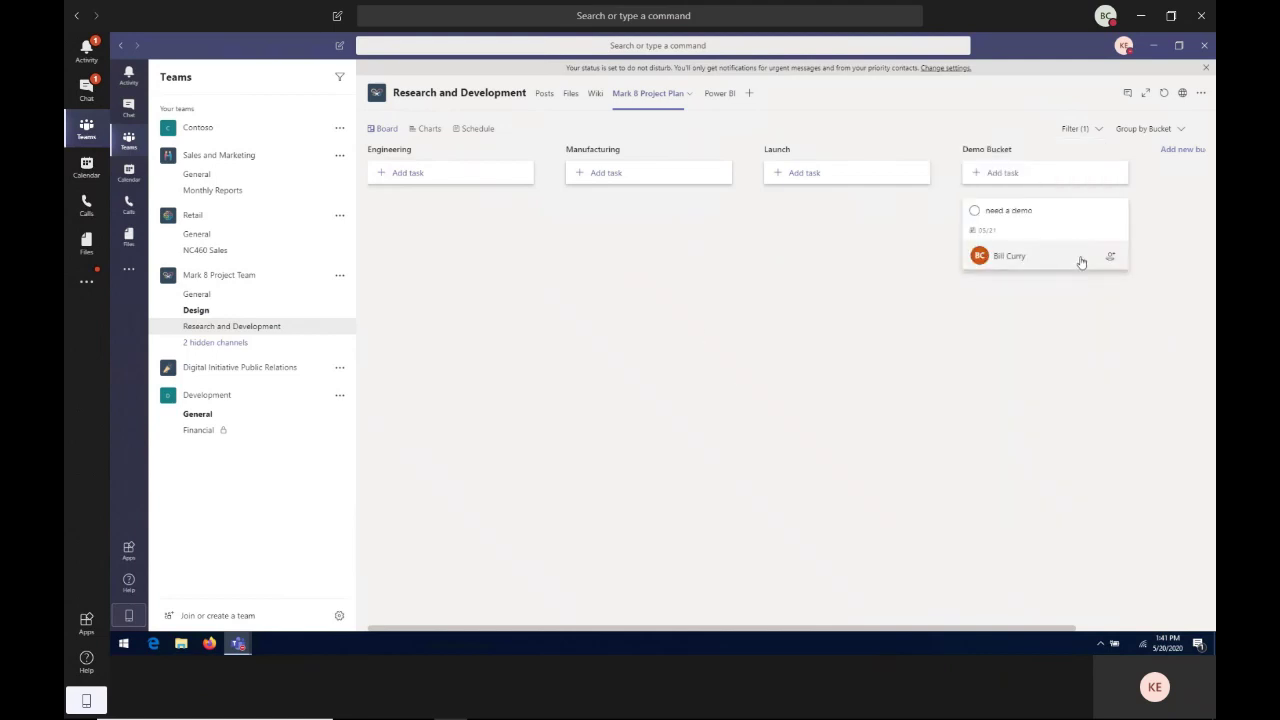
Step: Show the plan as a monthly schedule and filter it by the team member assigned to "need a demo"
left_click(474, 129)
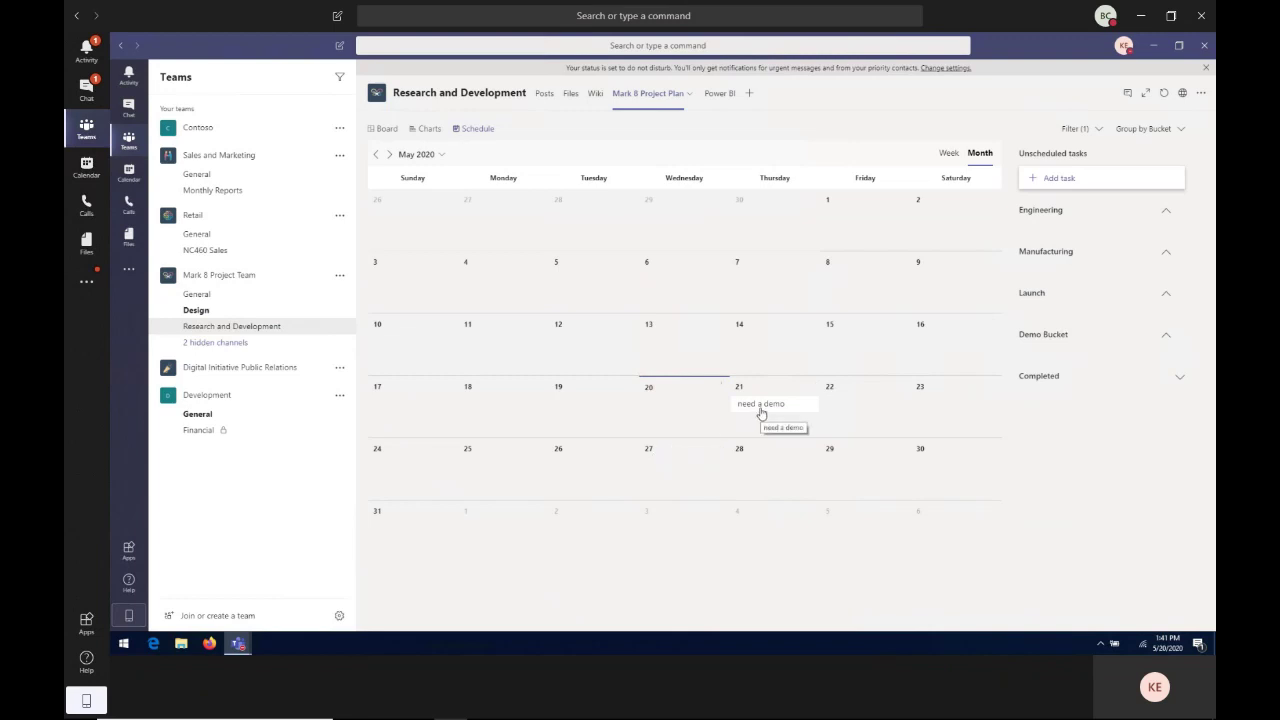
left_click(1076, 129)
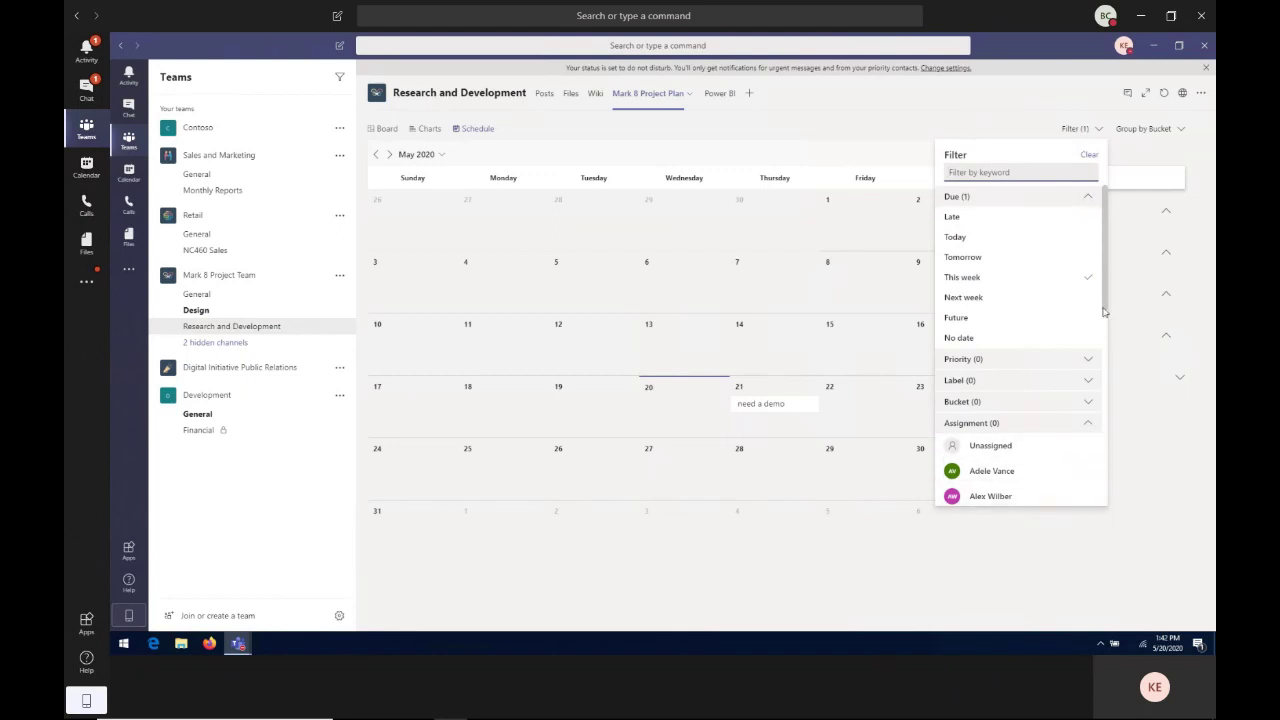
scroll(1105, 306, "down", 3)
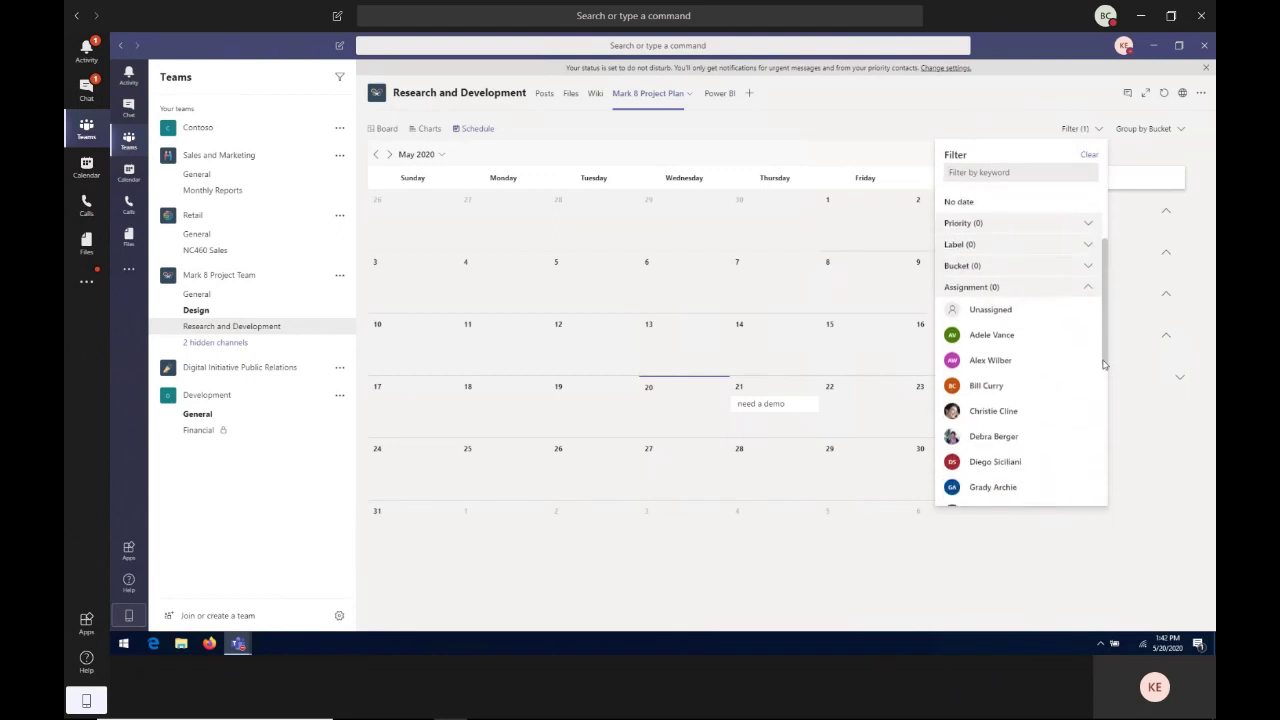
left_click(1006, 369)
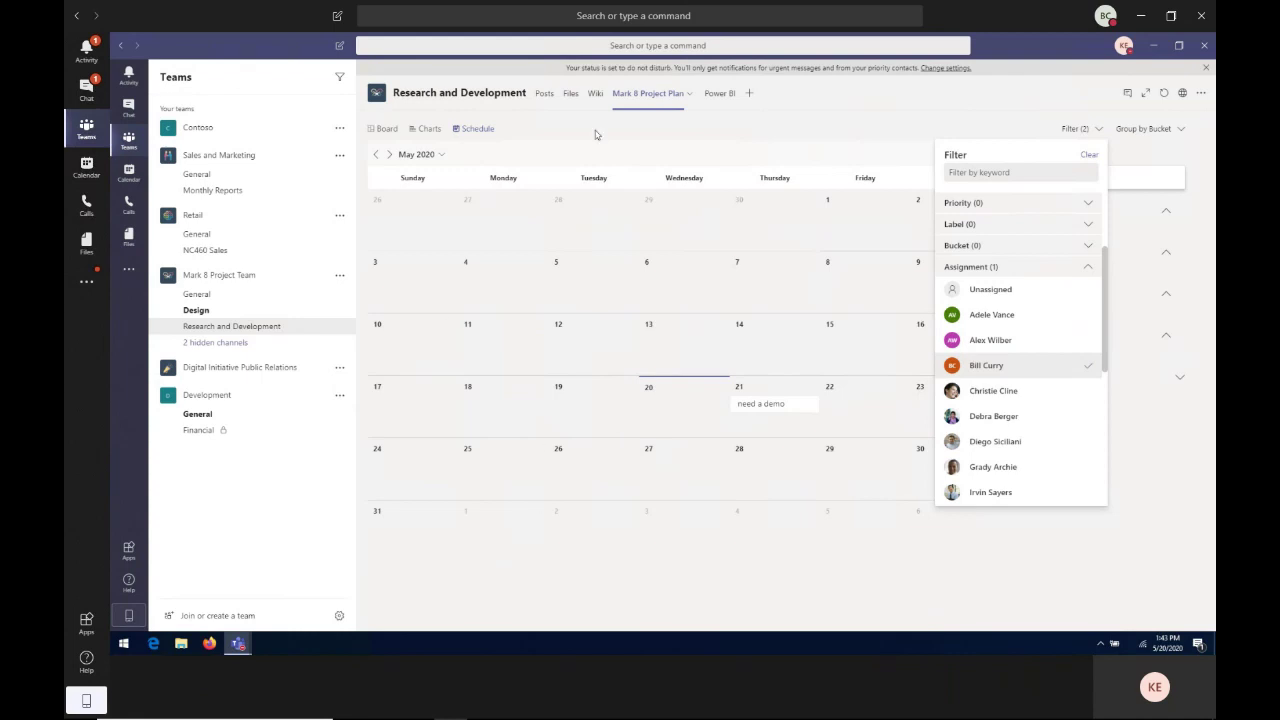
Step: Check the Power BI report, and add an Excel tab showing "Mark 8 Performance chart.xlsx" to the Research and Development channel
left_click(726, 94)
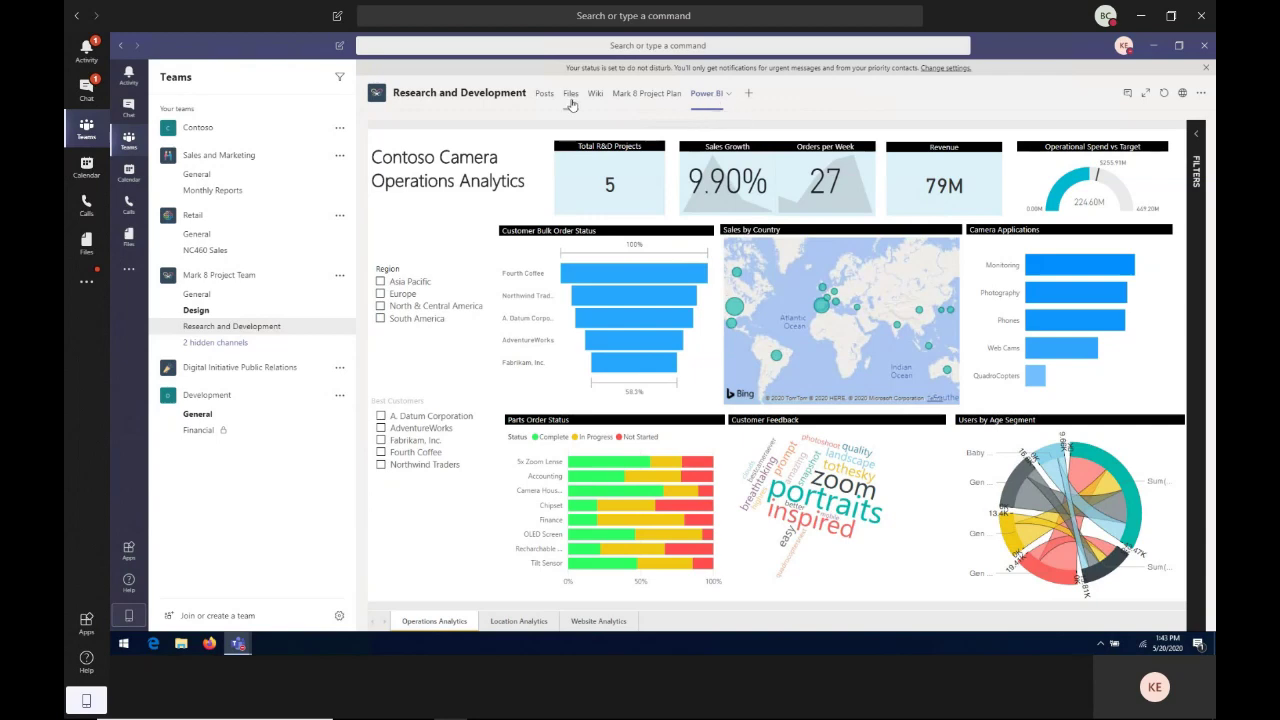
left_click(748, 94)
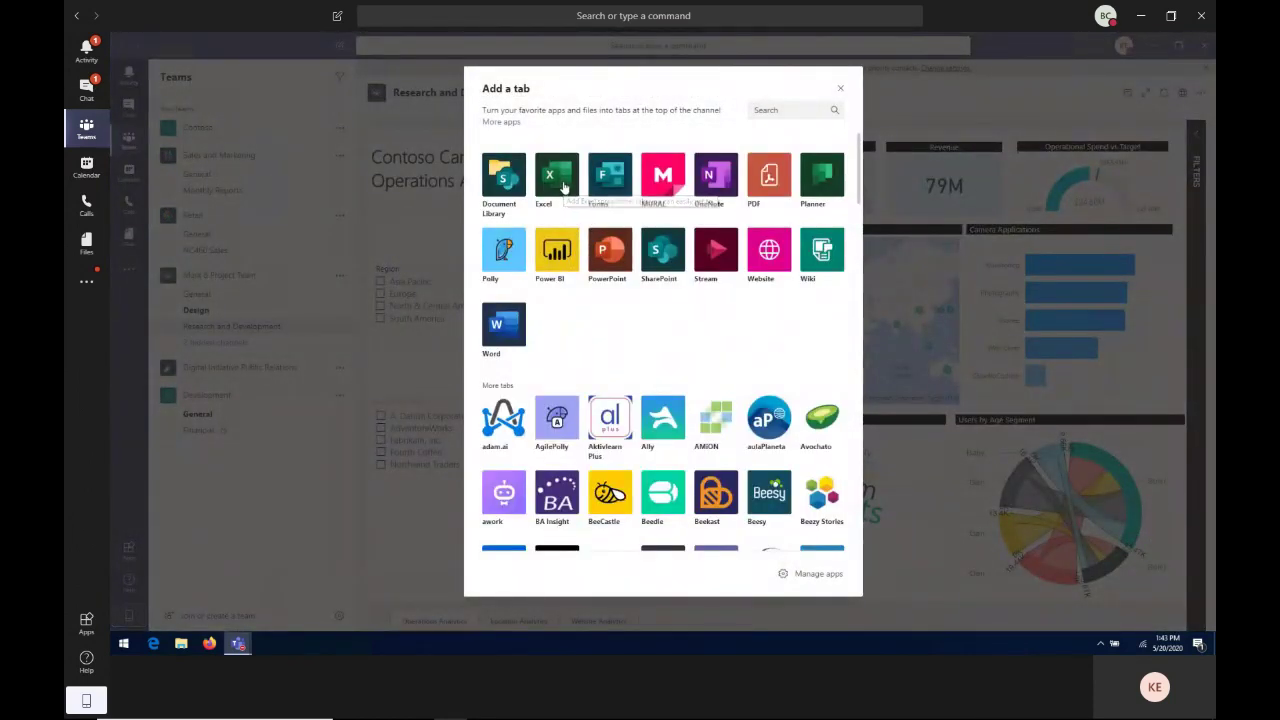
left_click(563, 187)
left_click(586, 271)
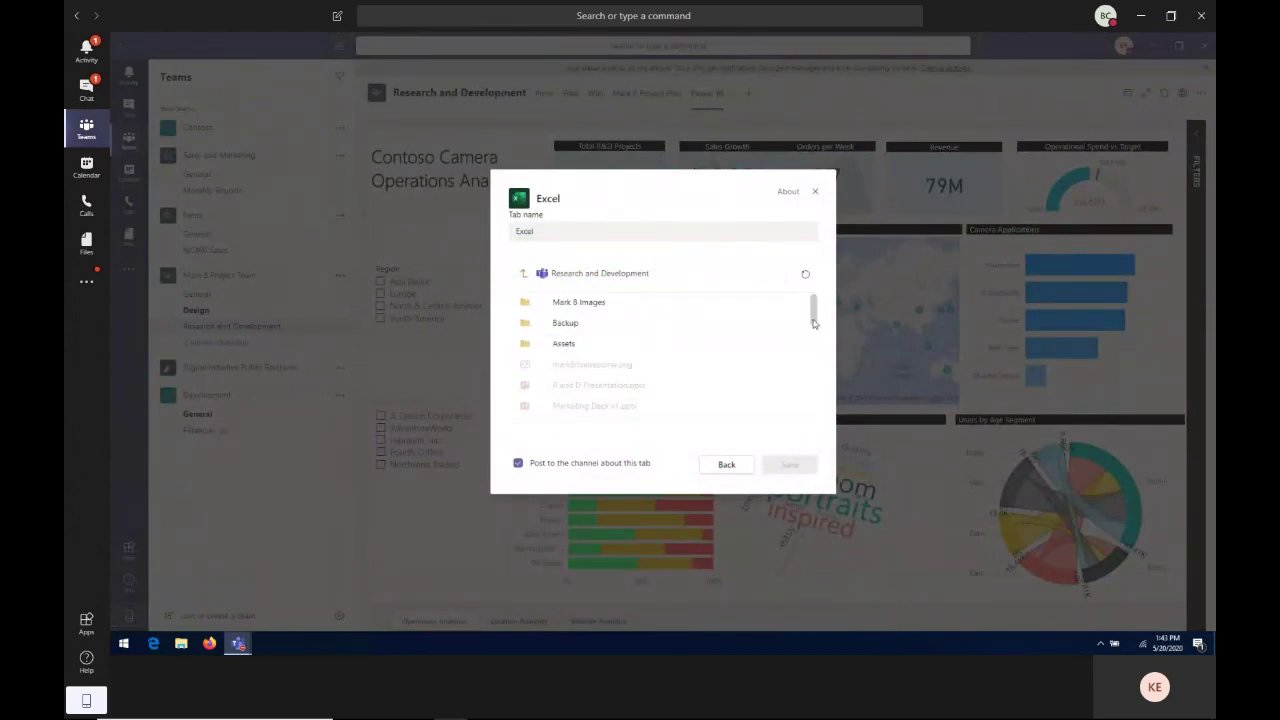
left_click_drag(814, 321, 815, 327)
scroll(814, 326, "down", 3)
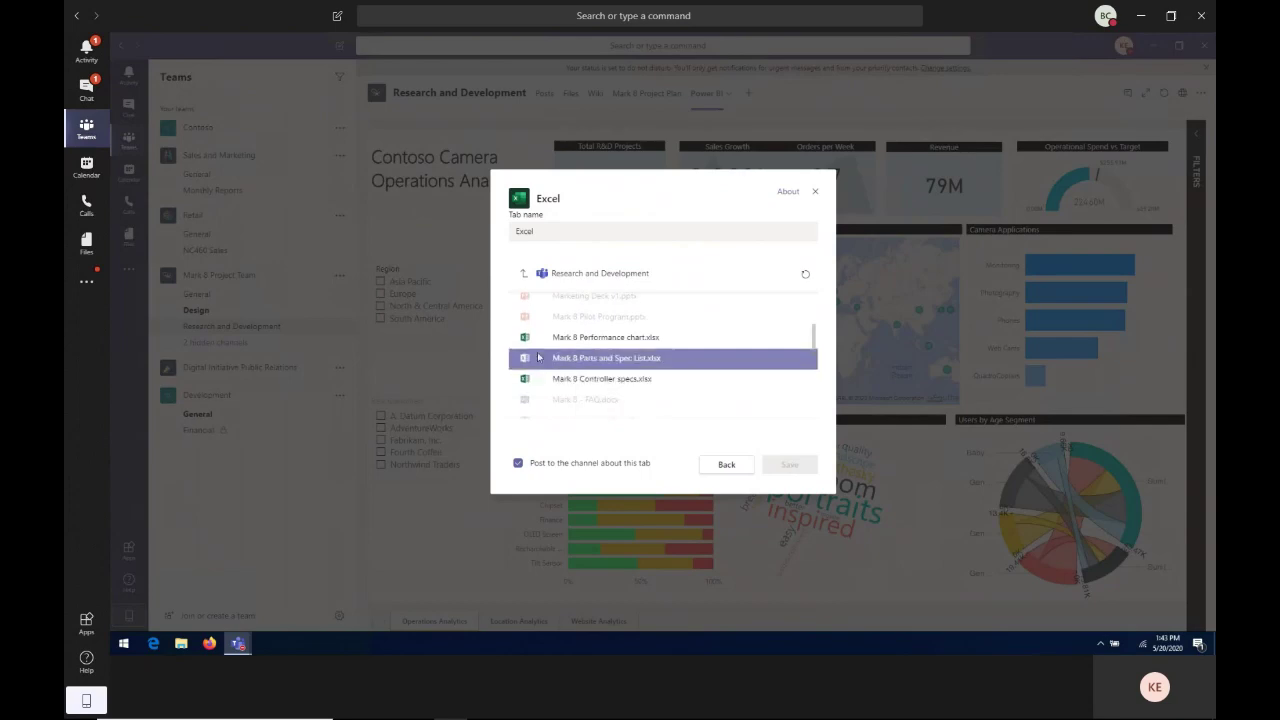
left_click(567, 344)
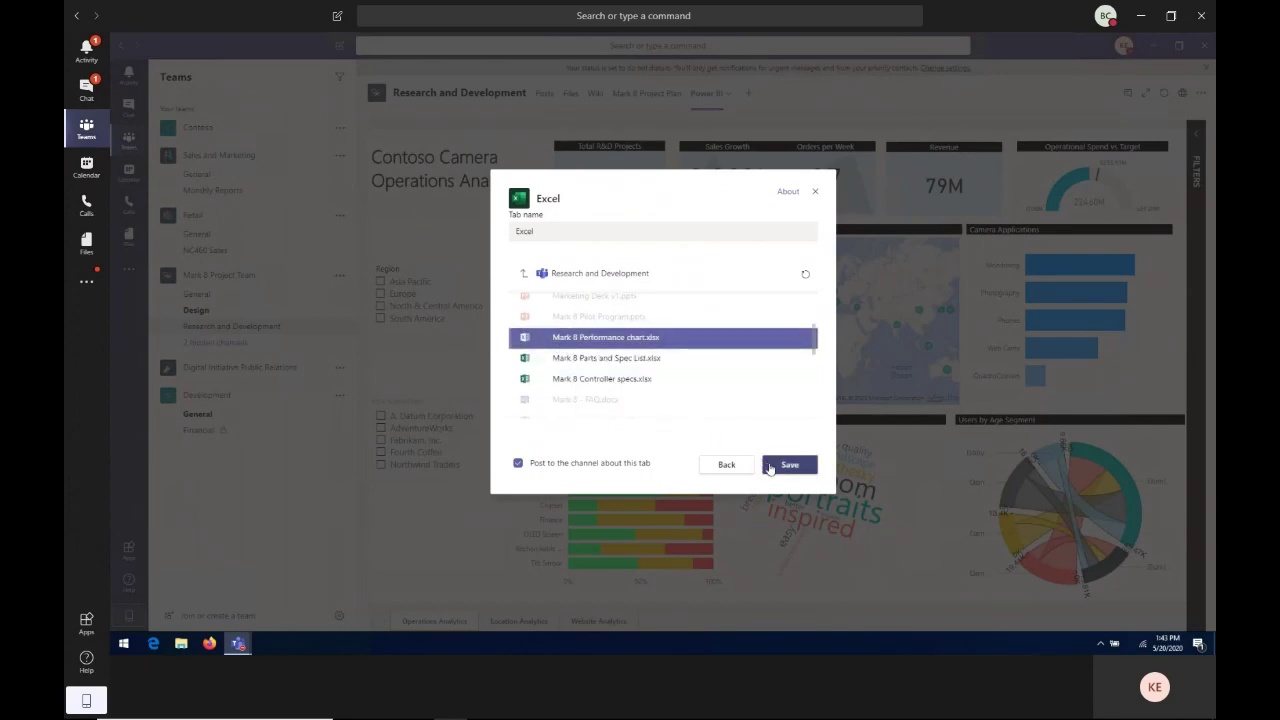
left_click(789, 465)
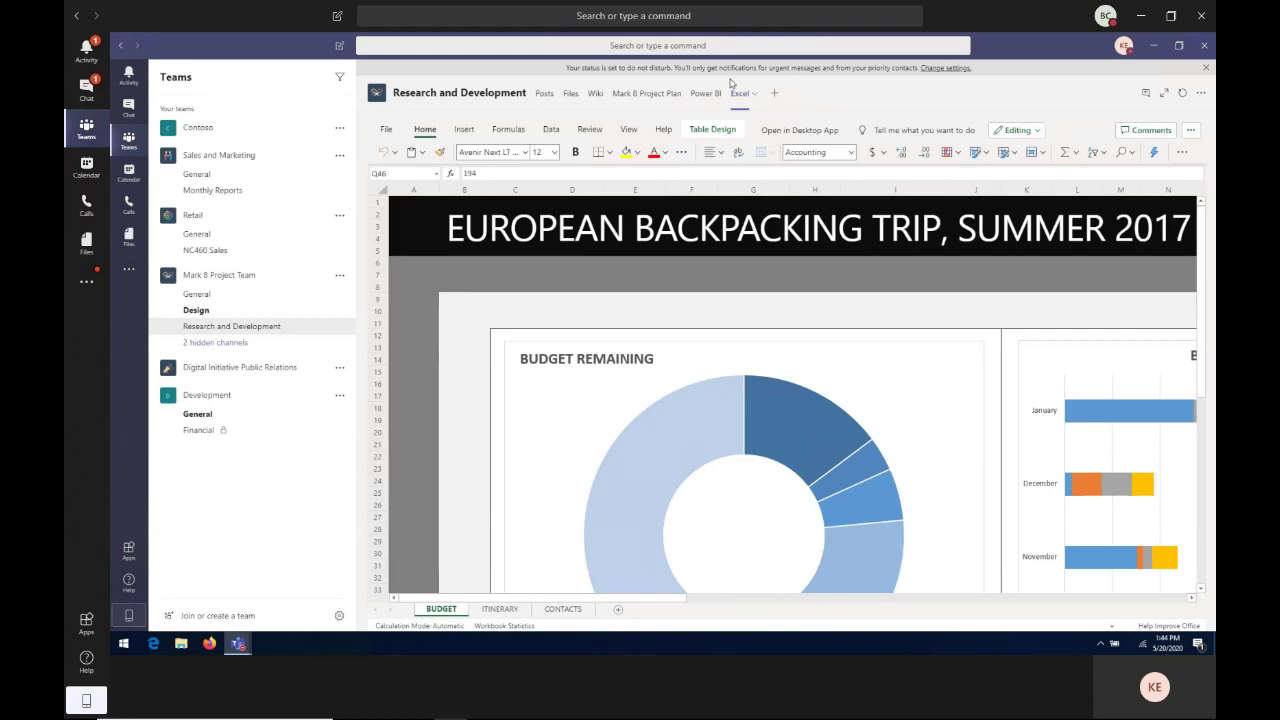
Step: View the Design channel's Usability Priorities document and browse the apps available as new tabs for the channel
left_click(211, 315)
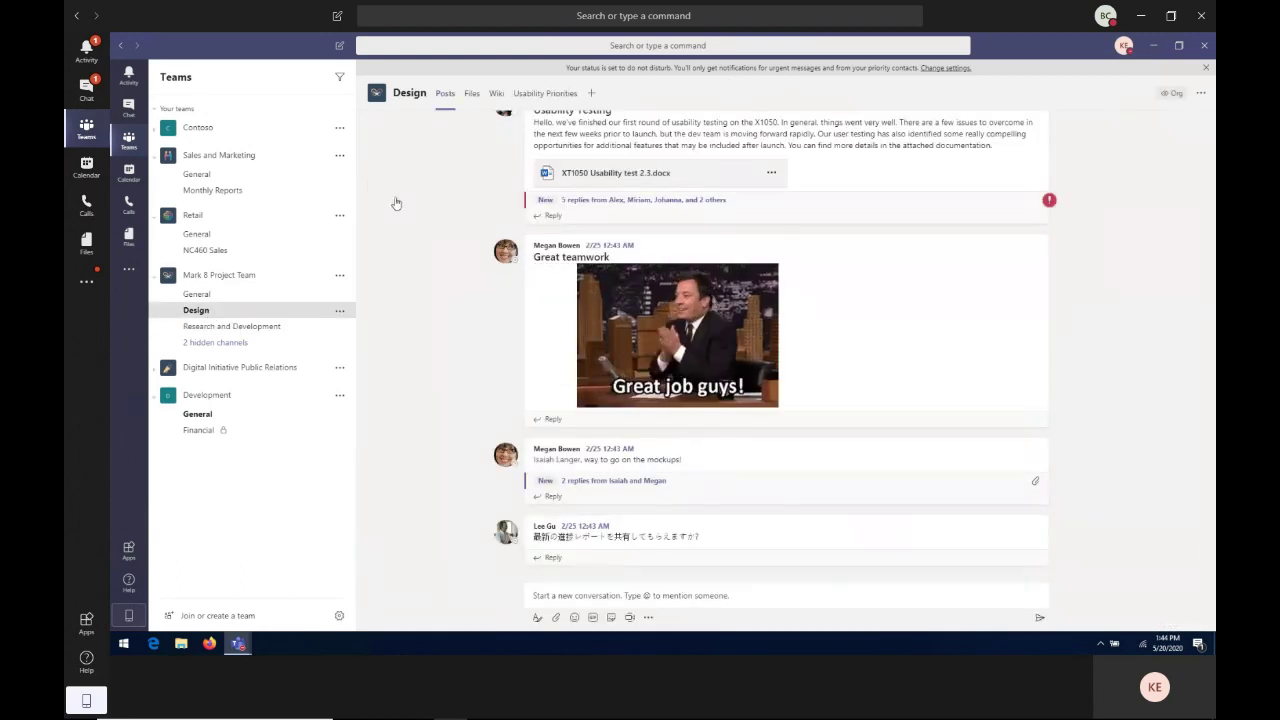
left_click(545, 94)
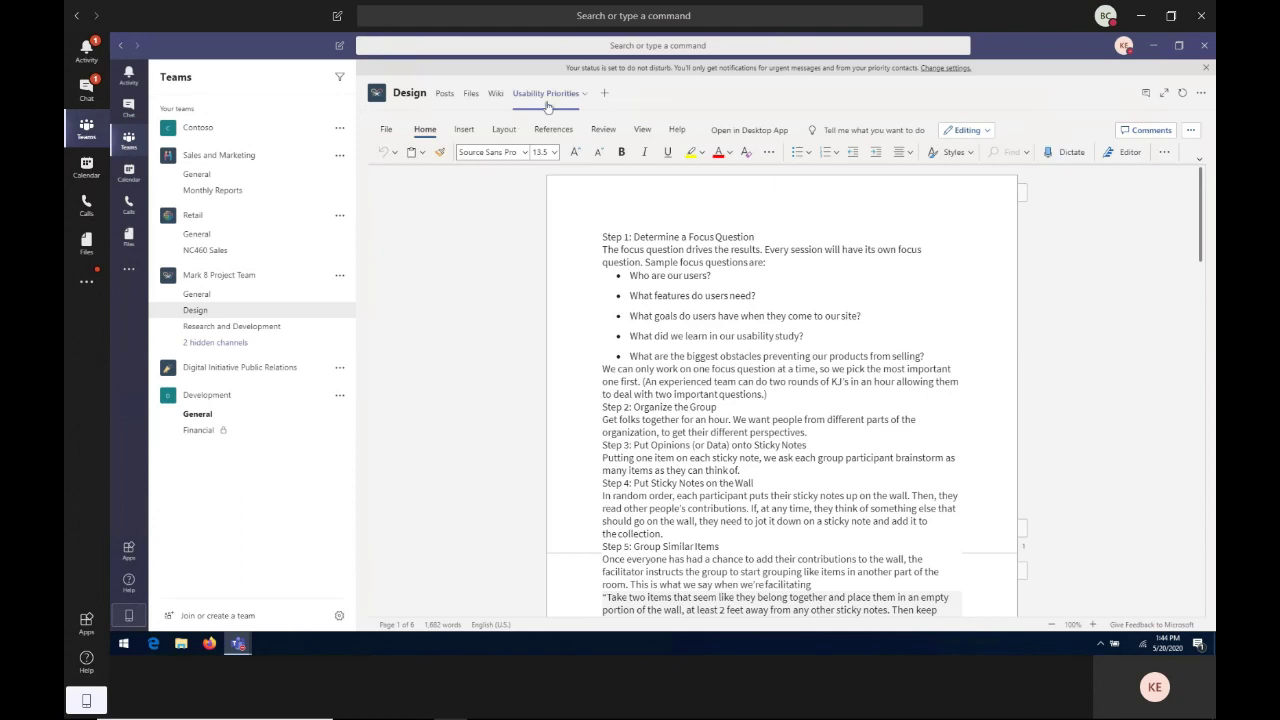
left_click(605, 94)
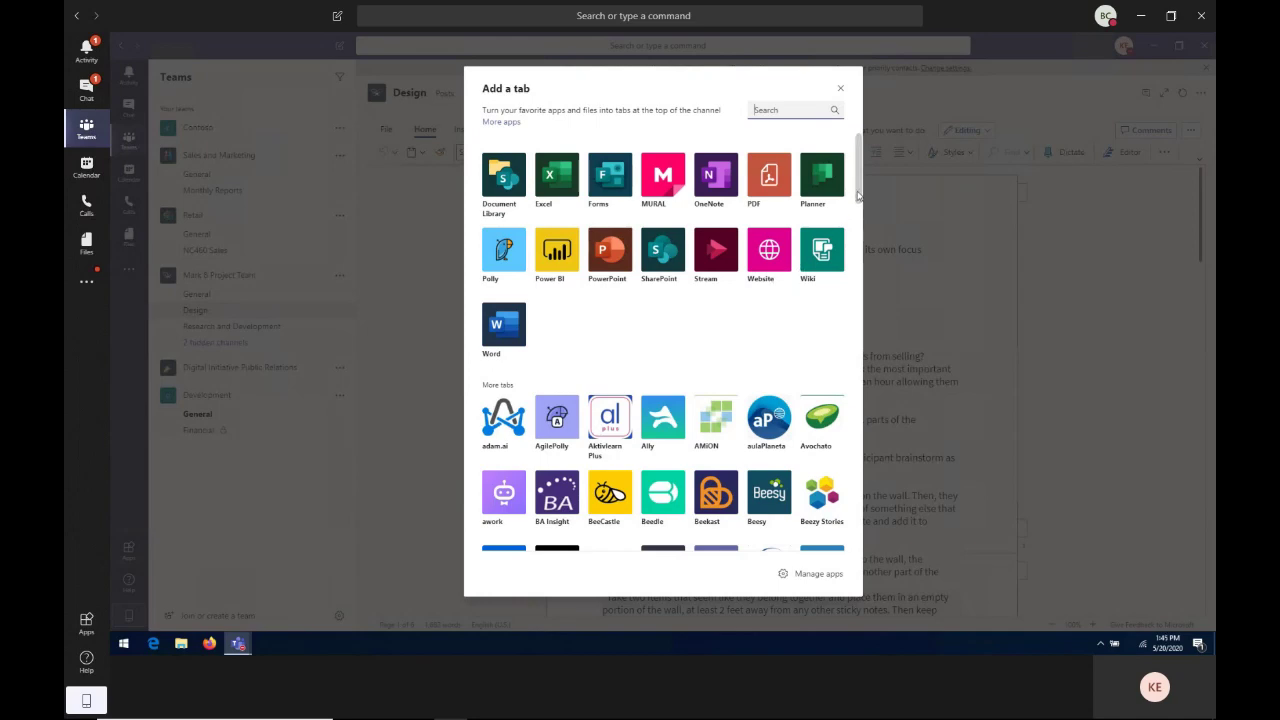
left_click_drag(857, 195, 857, 234)
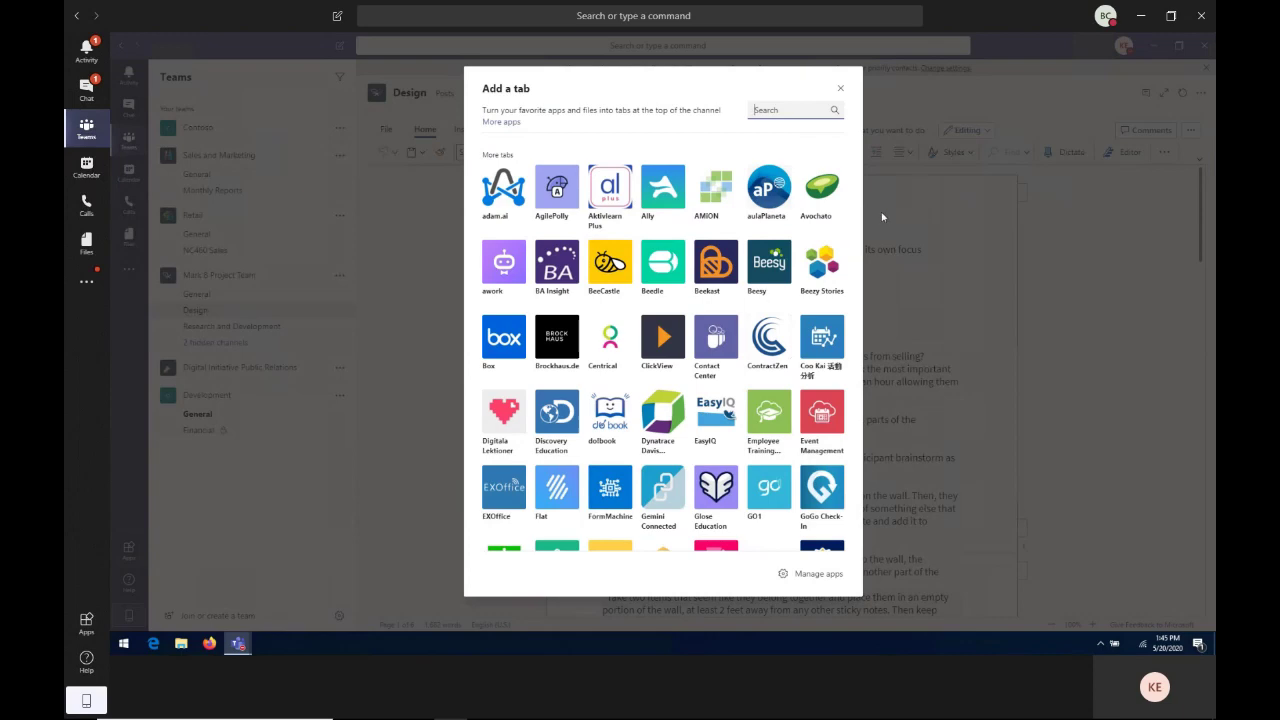
scroll(860, 218, "up", 3)
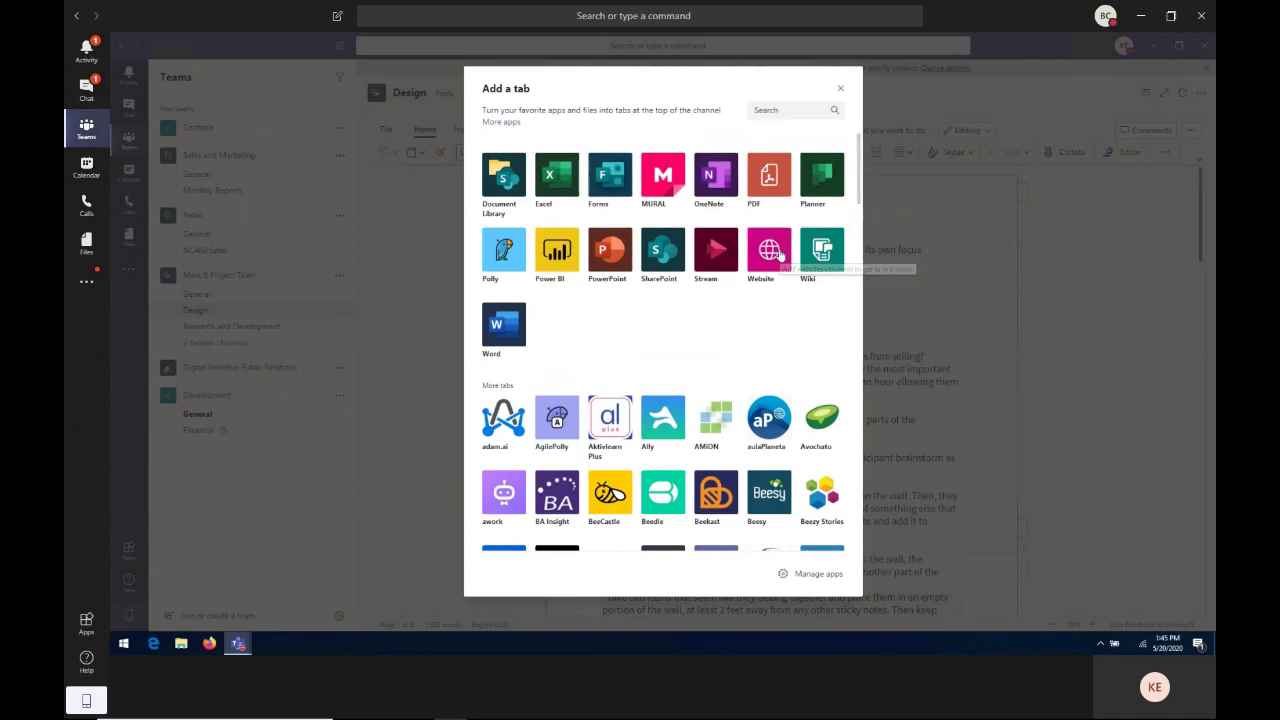
Step: Try out the setup of a Website tab named "Timekeeping" for the Design channel, and cancel it without giving a URL
left_click(780, 257)
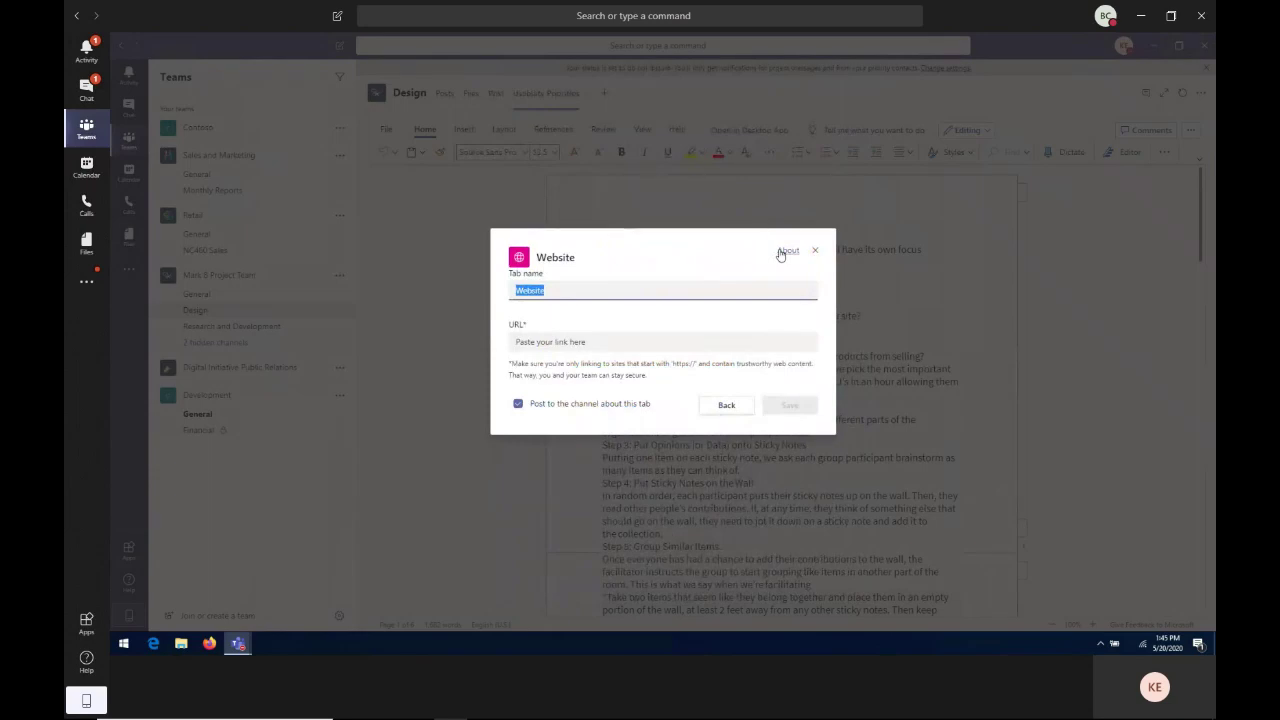
type("Timel")
type("eeping")
key("Tab")
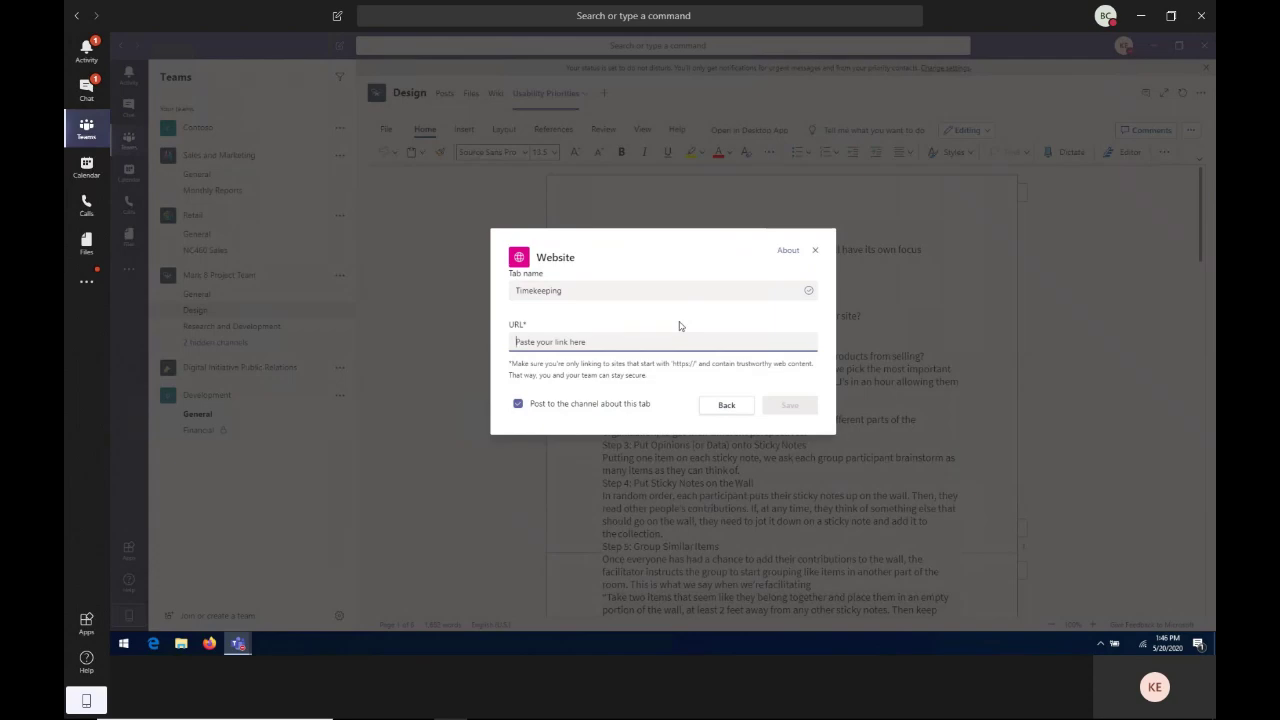
left_click(815, 250)
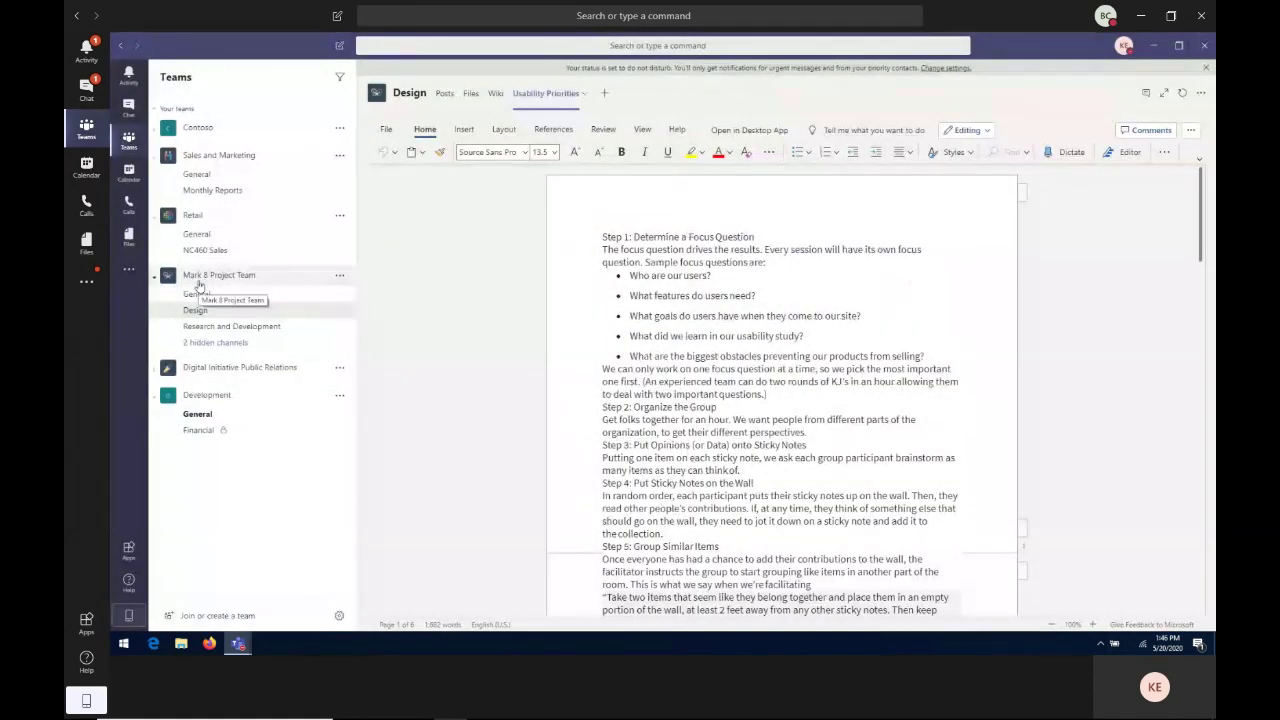
Step: Look through the files of the Sales and Marketing General channel and of the Retail team's General and NC460 Sales channels
left_click(211, 181)
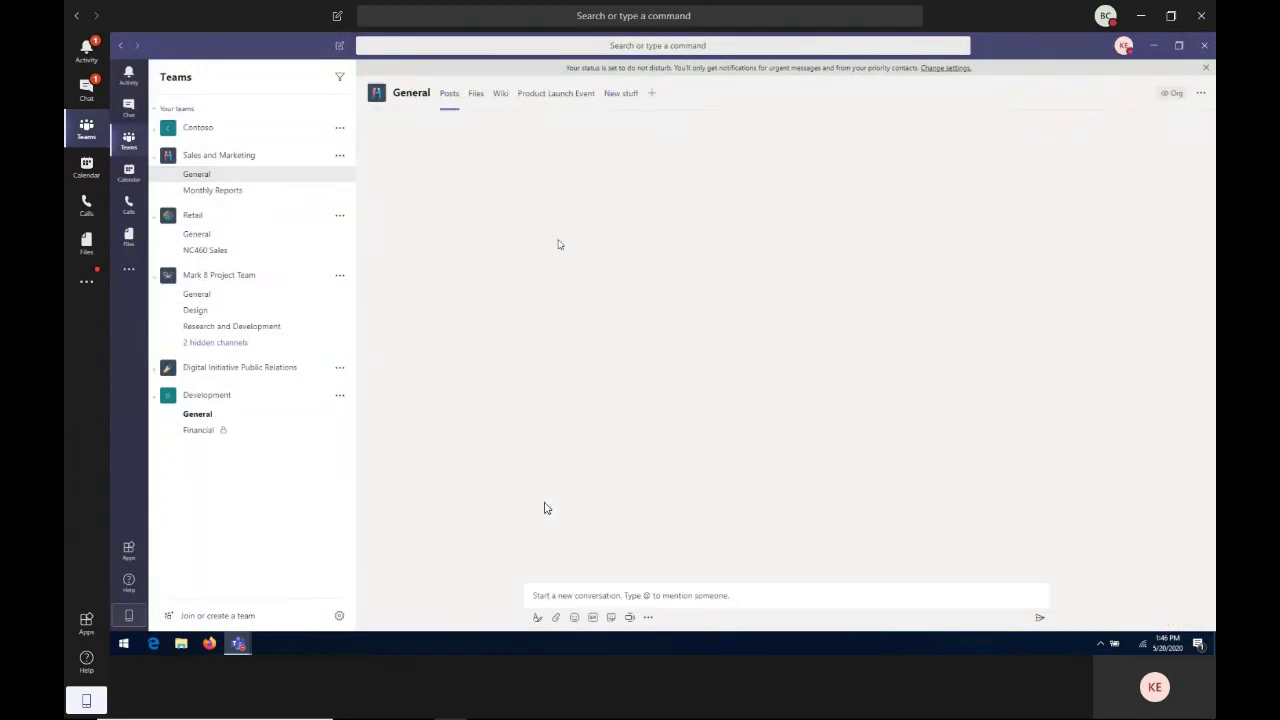
left_click(475, 94)
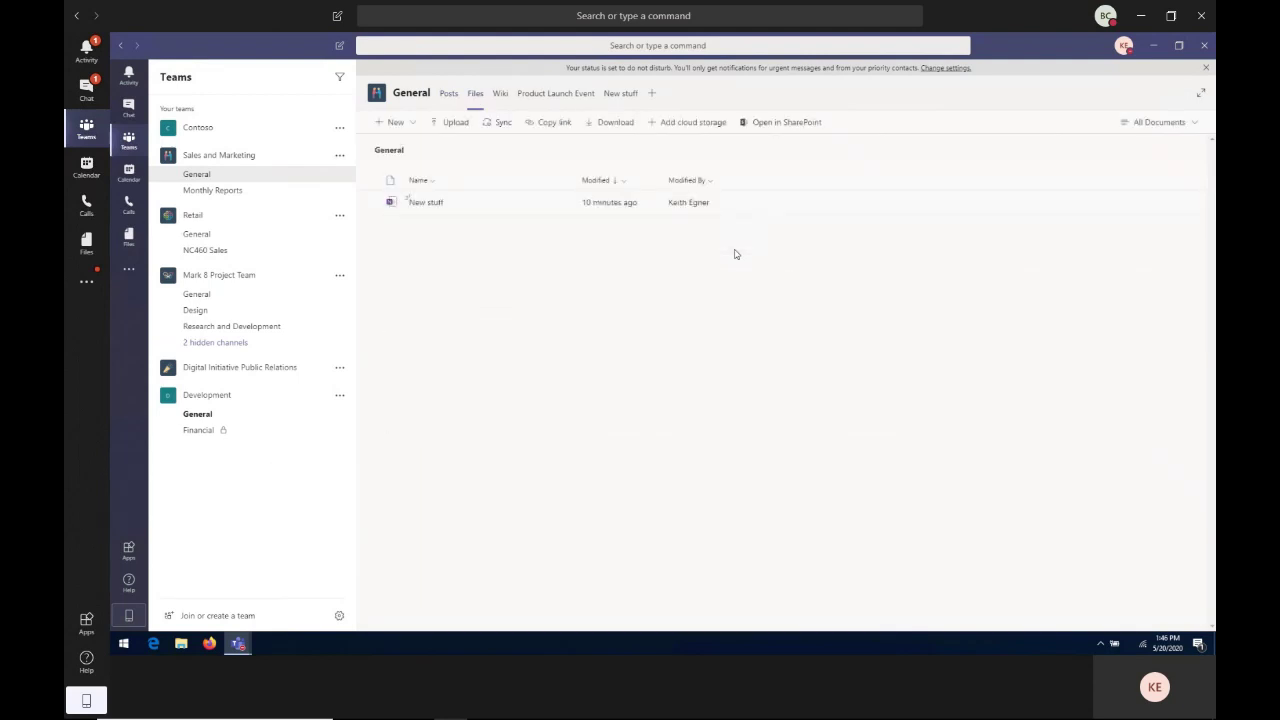
left_click(198, 234)
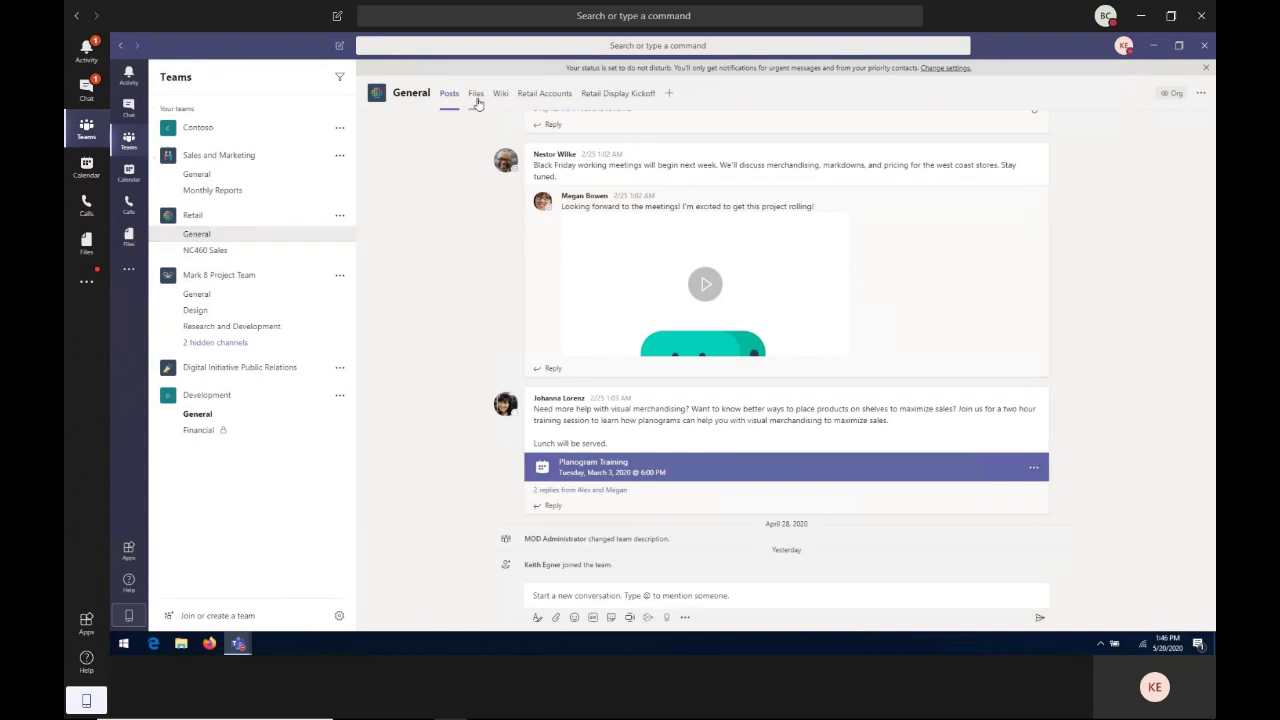
left_click(476, 95)
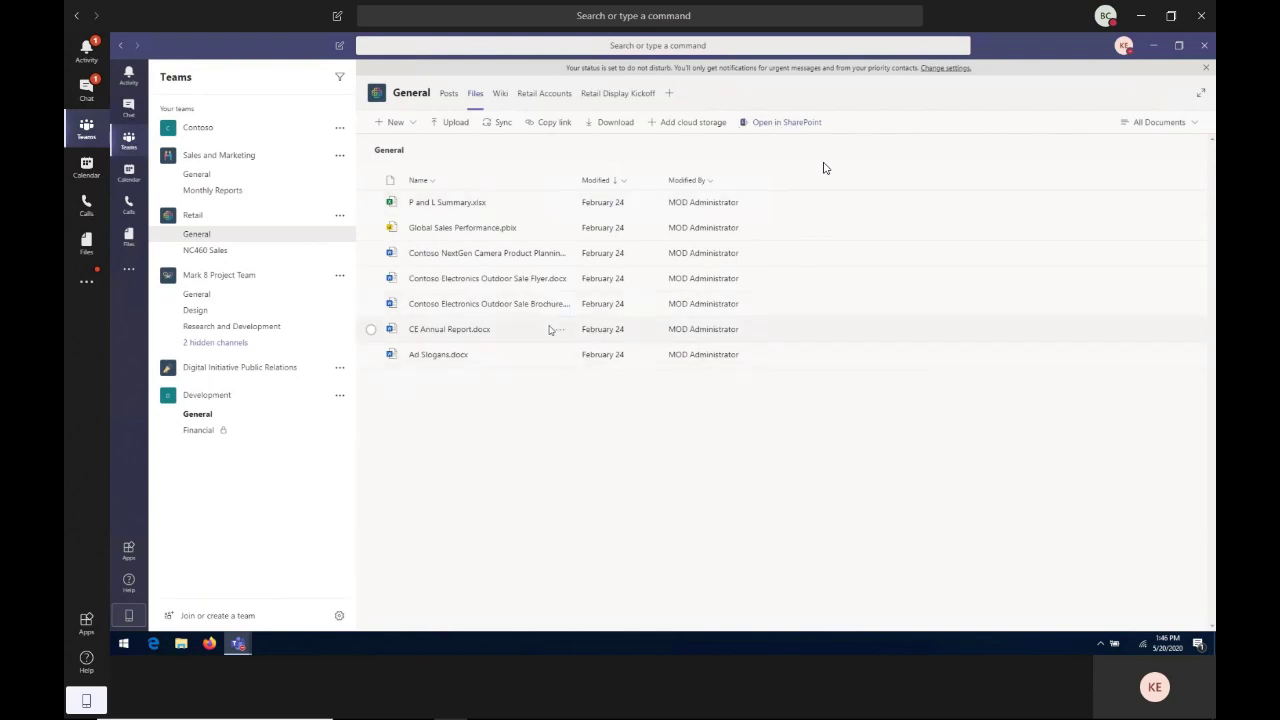
left_click(218, 252)
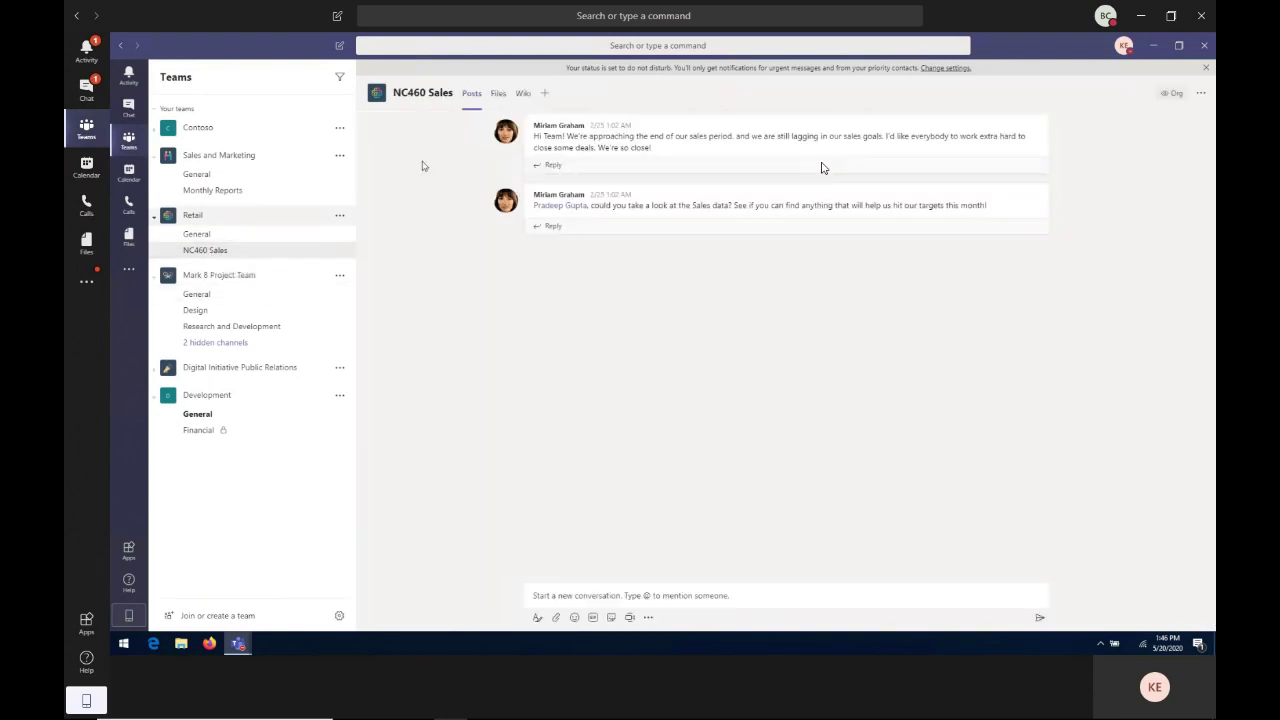
left_click(497, 93)
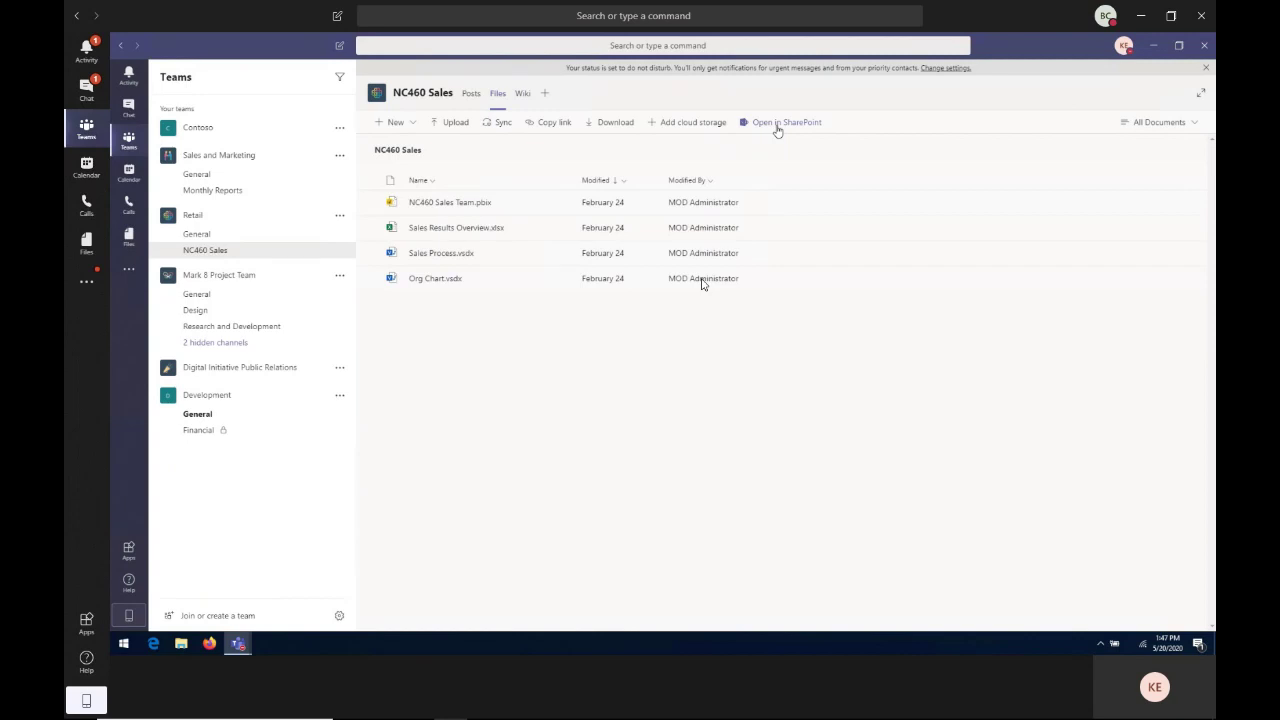
Step: Open the NC460 Sales files in SharePoint with Internet Explorer, choosing the Contoso demo account to sign in
left_click(777, 124)
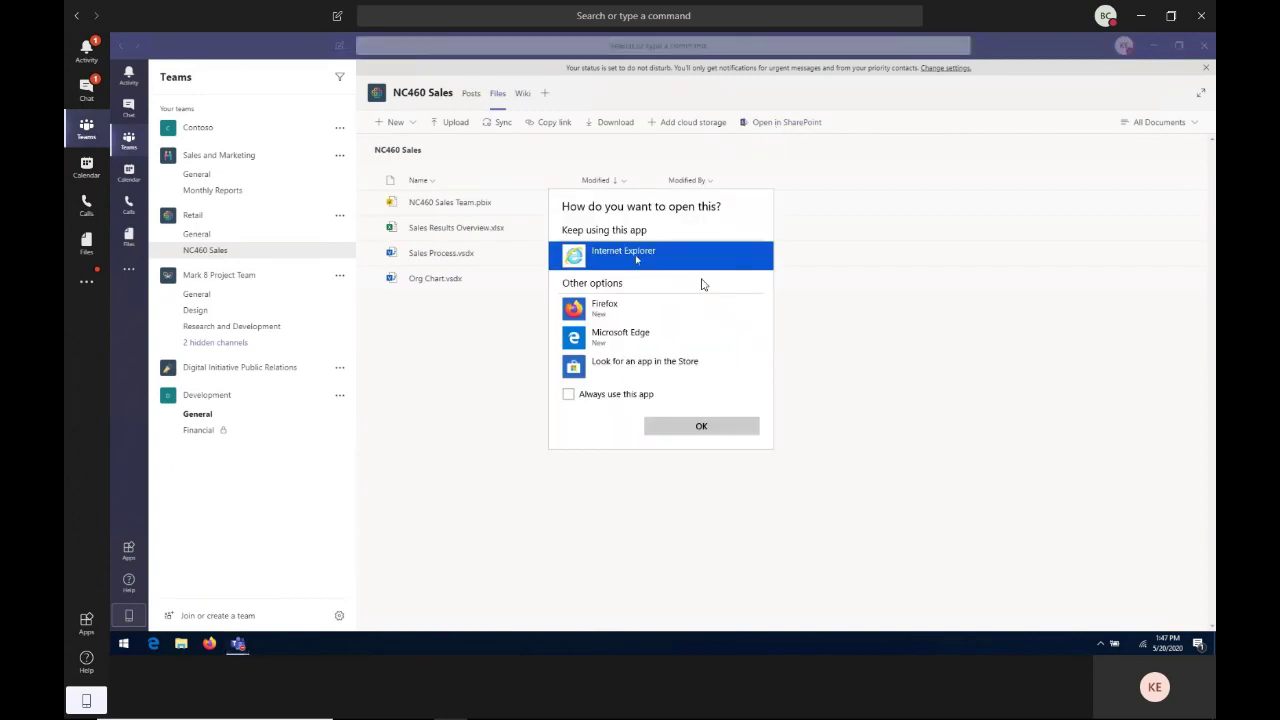
left_click(705, 428)
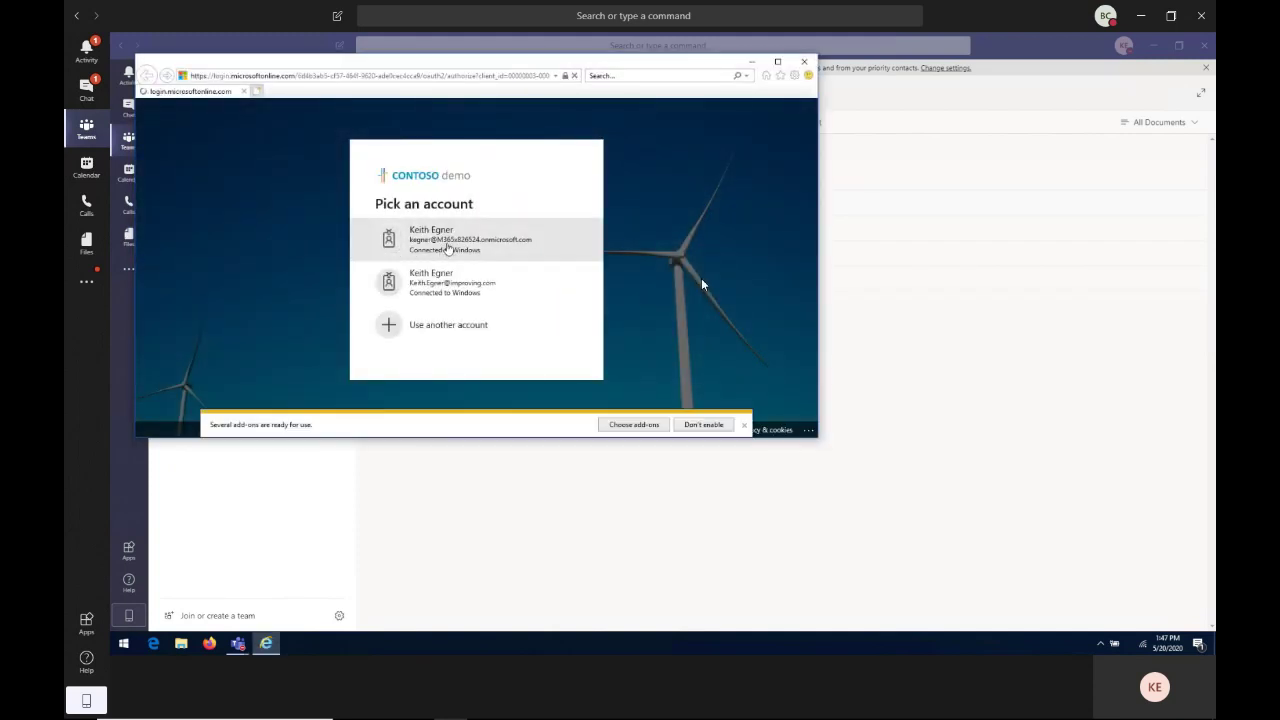
left_click(447, 248)
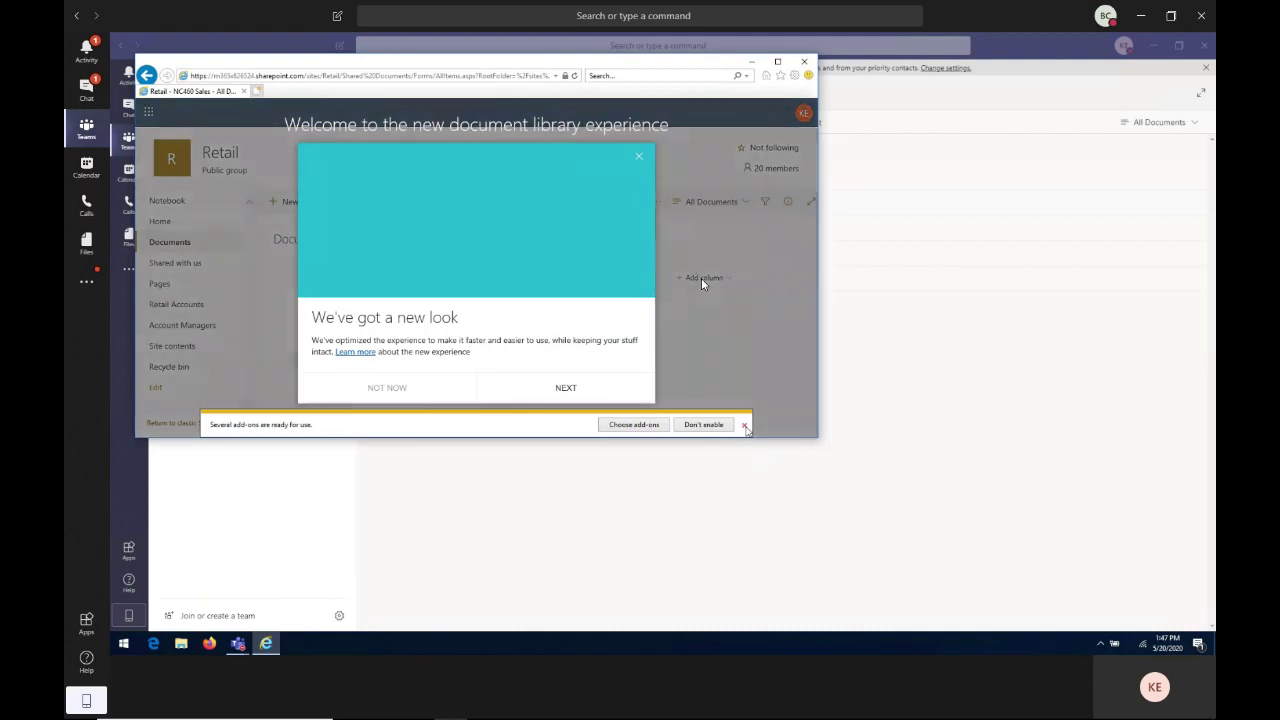
Step: Go through the introduction to the new document library experience to its end and dismiss the browser's add-ons notice
left_click(570, 389)
left_click(567, 389)
left_click(567, 389)
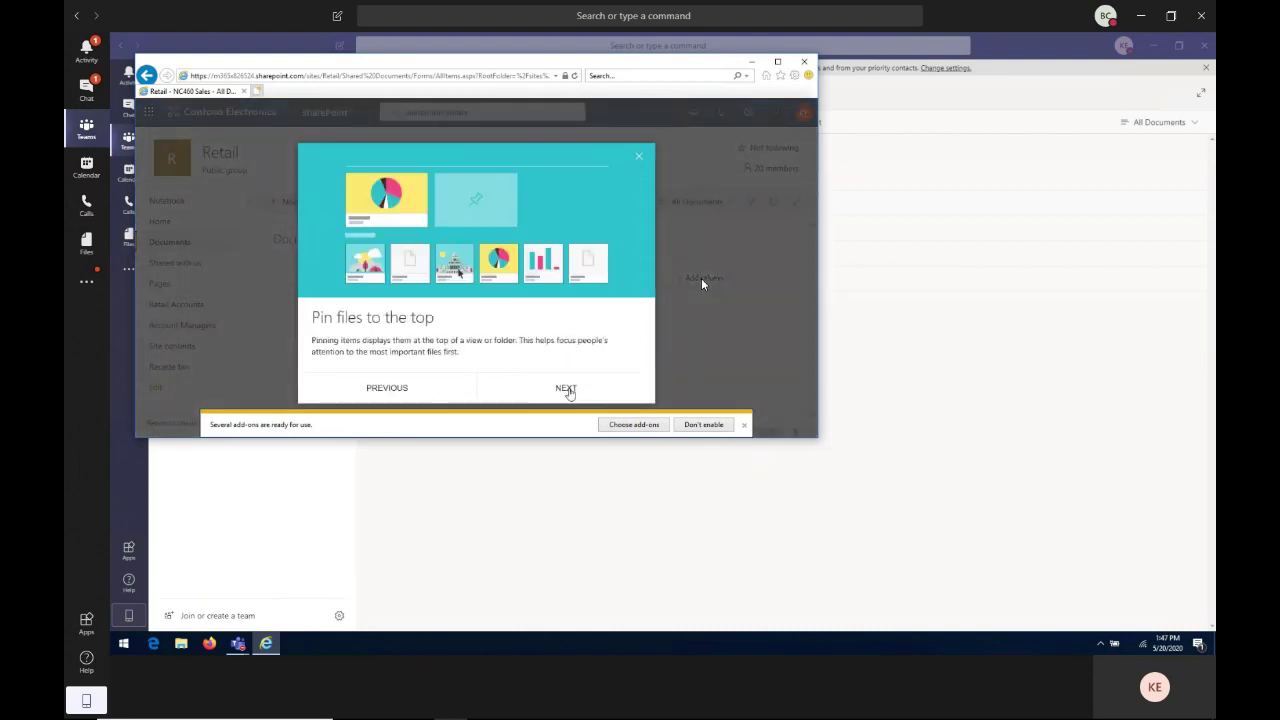
left_click(568, 390)
left_click(568, 389)
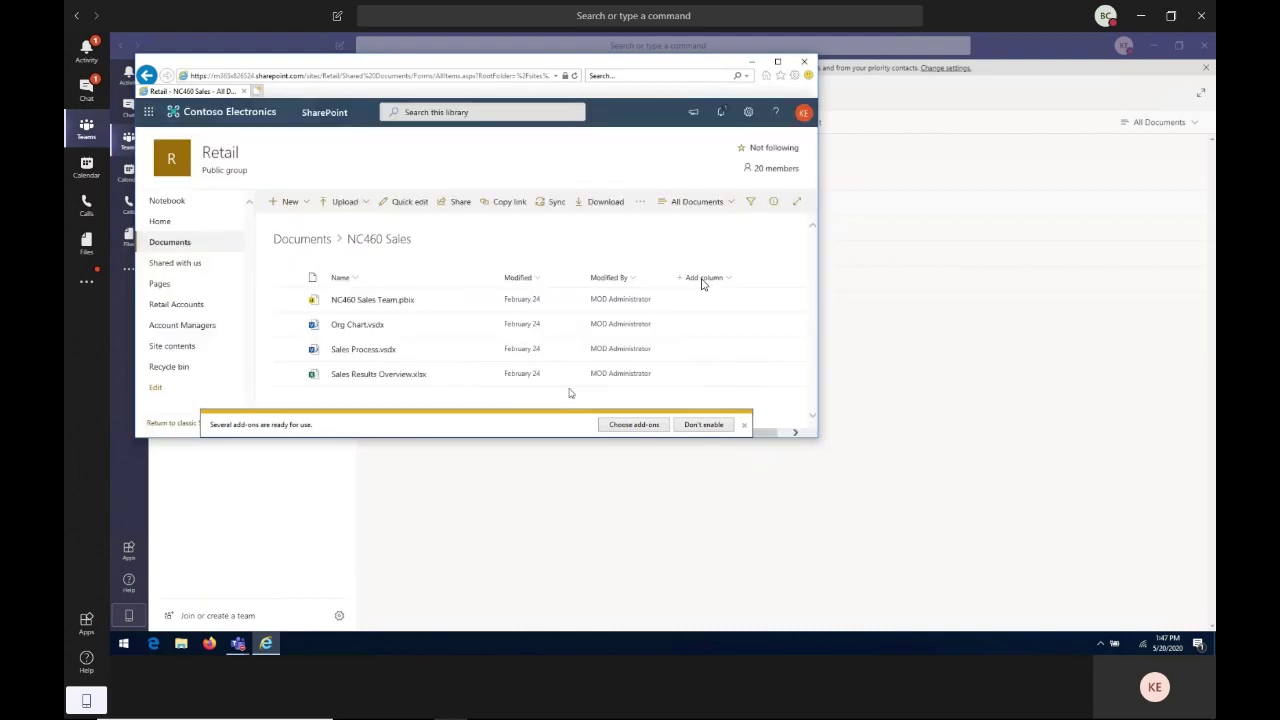
left_click(743, 425)
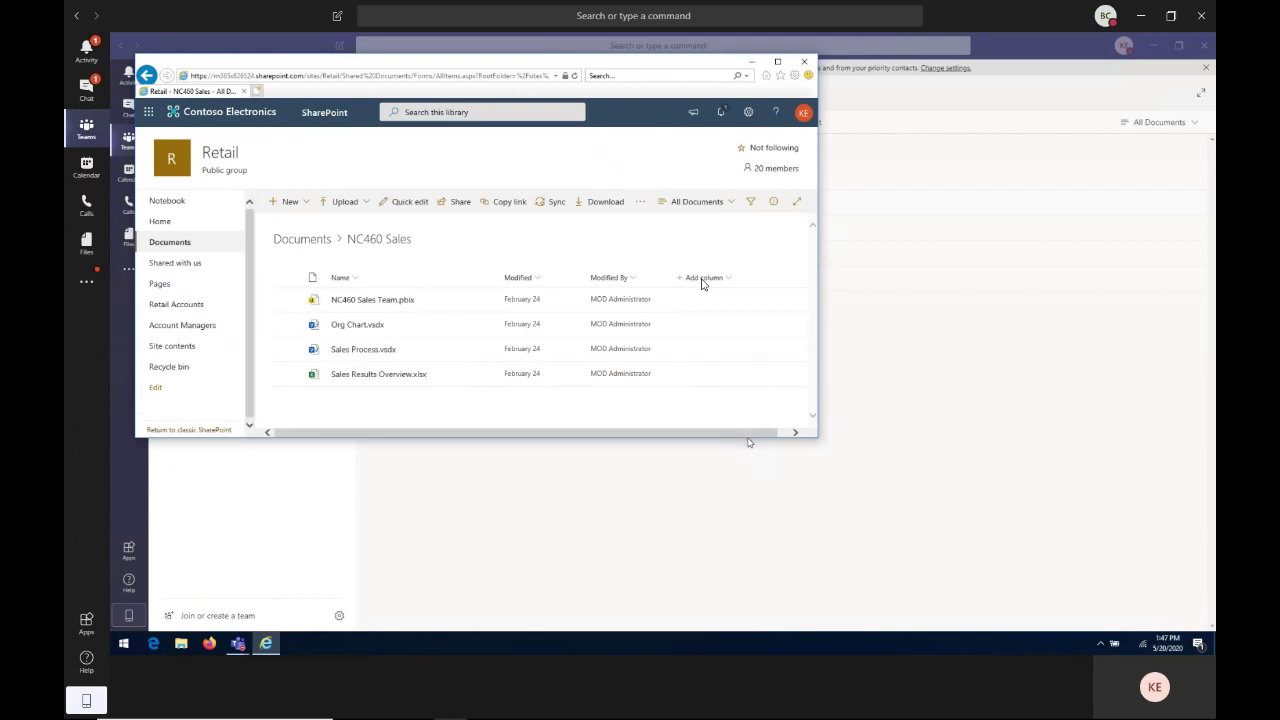
Step: Examine the Retail site's Documents library beside the Teams channel list in an enlarged browser window, and open its NC460 Sales folder
left_click_drag(748, 440, 747, 566)
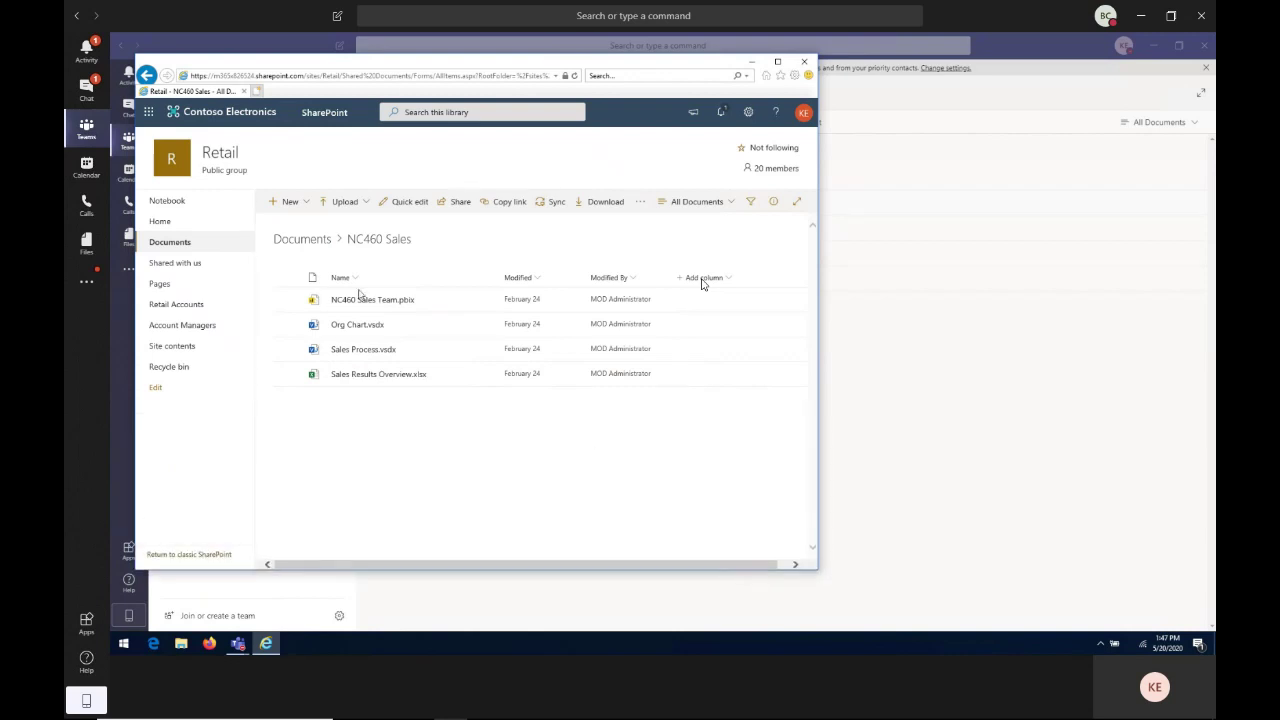
left_click(174, 245)
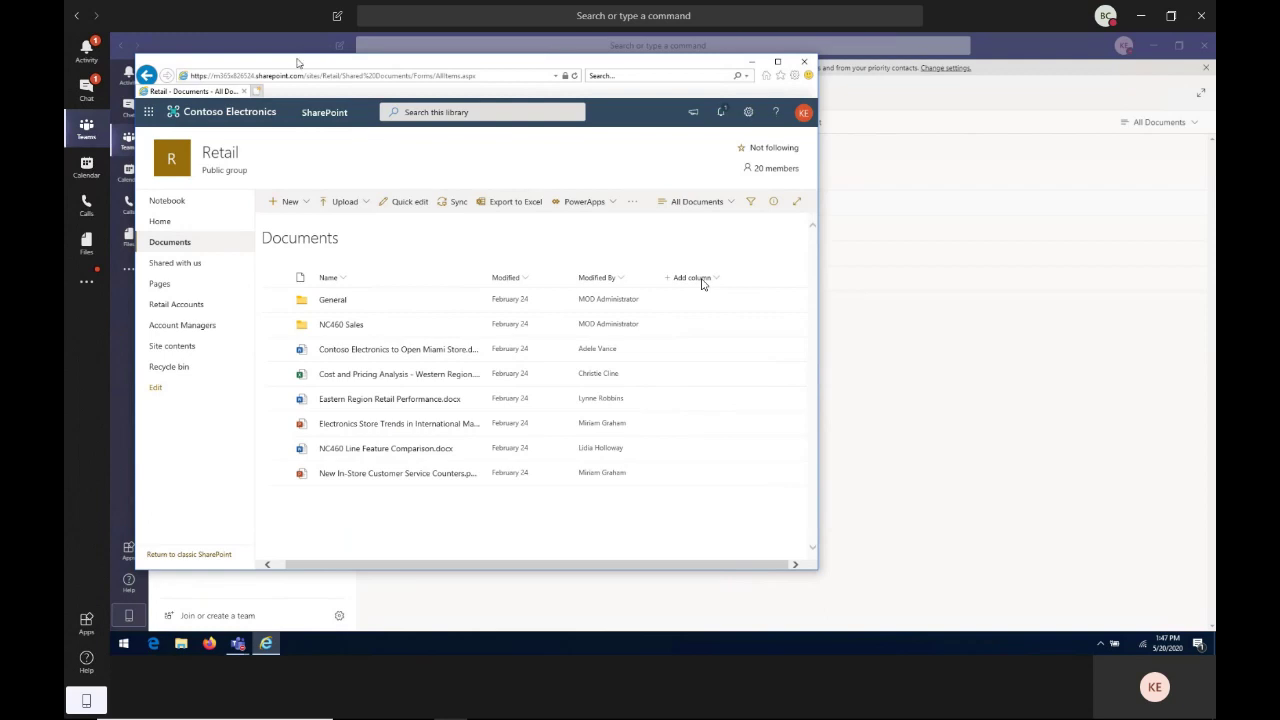
left_click_drag(298, 62, 575, 47)
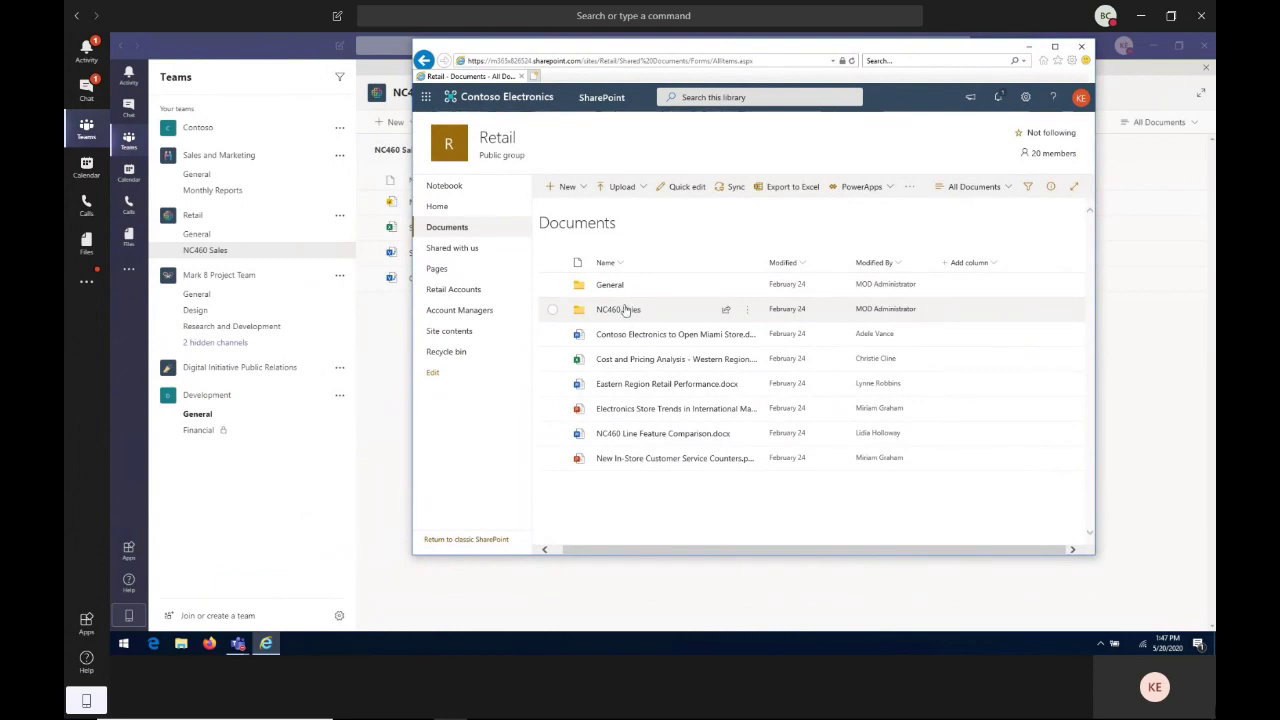
mouse_move(610, 315)
left_mouse_down()
mouse_move(617, 292)
mouse_move(623, 320)
left_mouse_up()
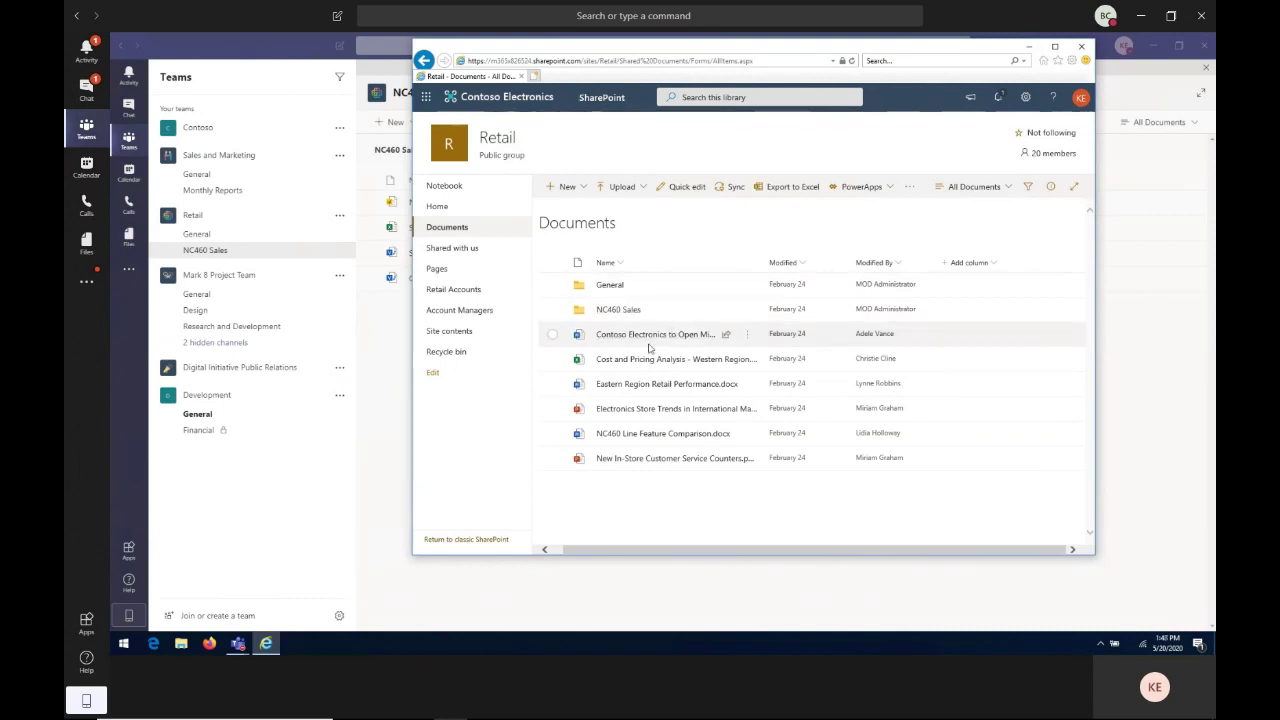
mouse_move(647, 364)
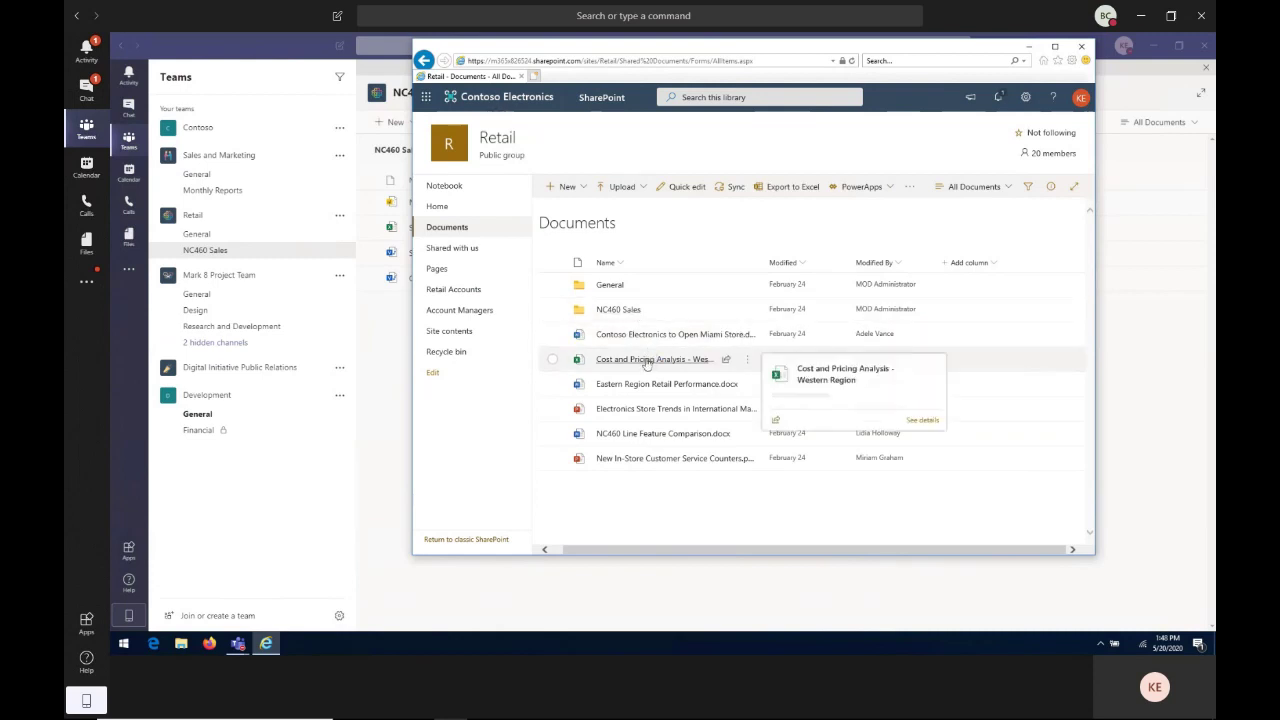
left_click(616, 313)
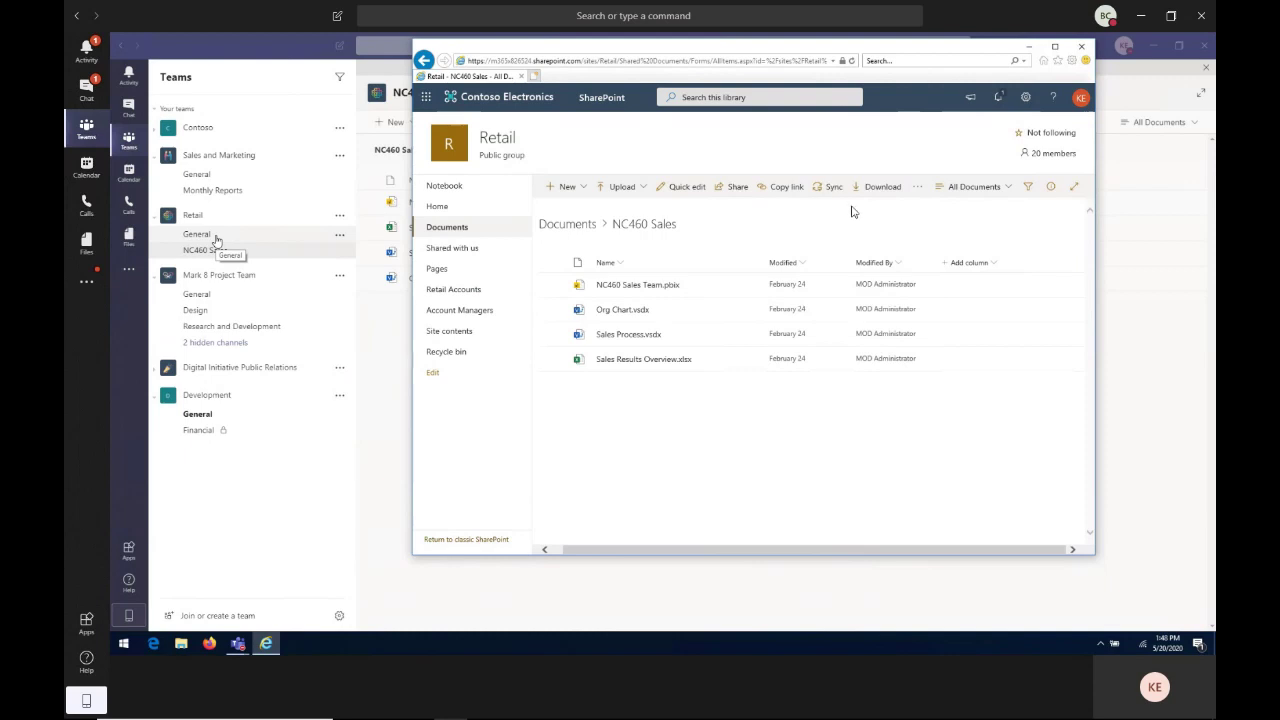
Step: Show the meeting's chat beside the shared screen and look at its earlier messages
mouse_move(754, 603)
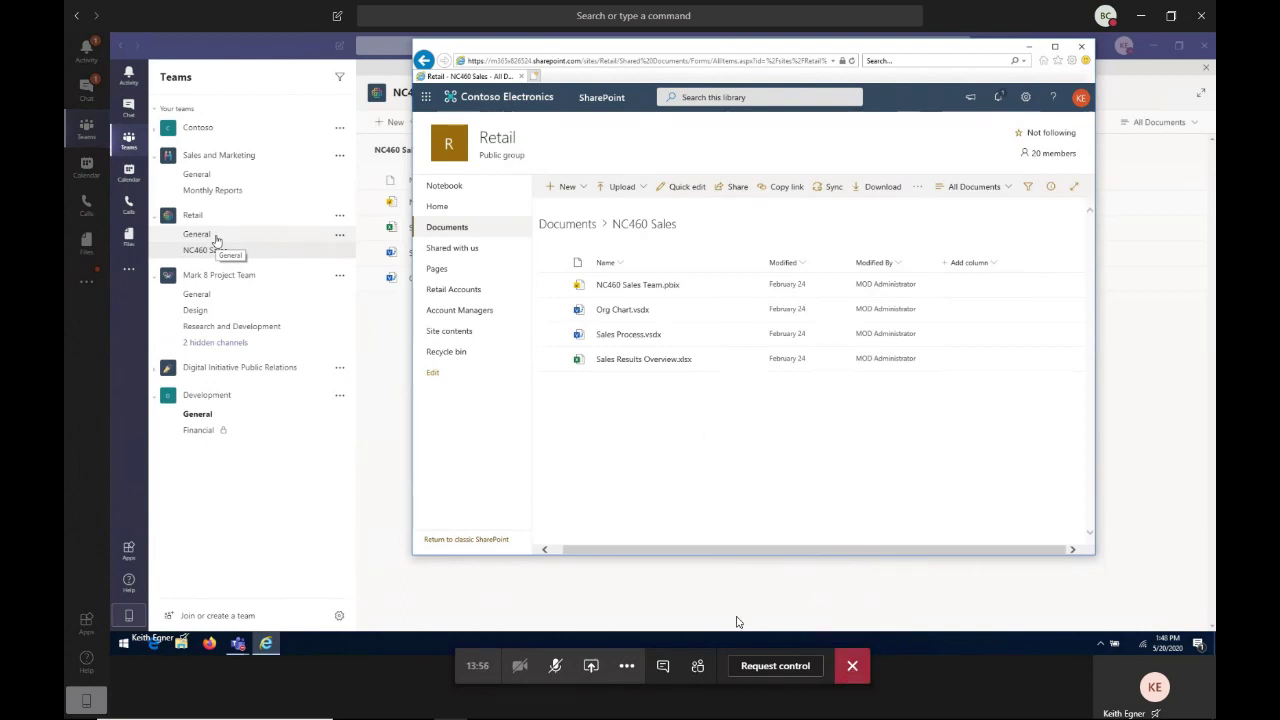
left_click(661, 676)
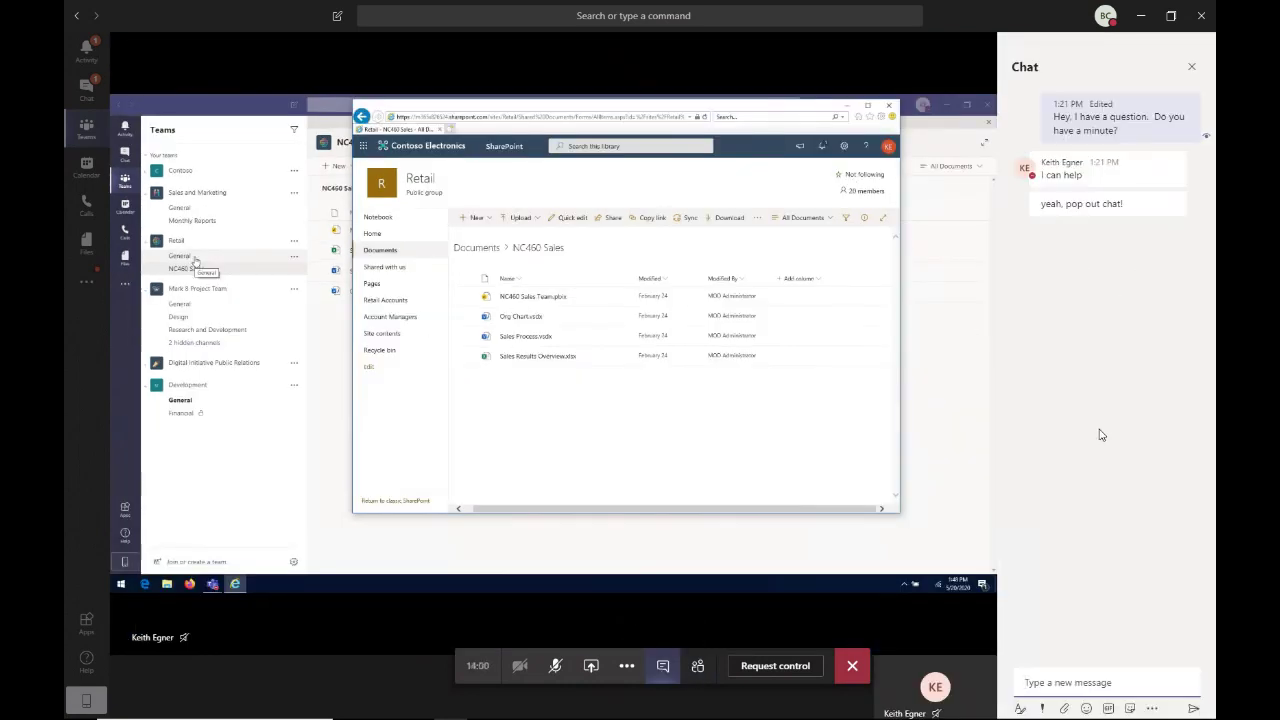
mouse_move(1130, 125)
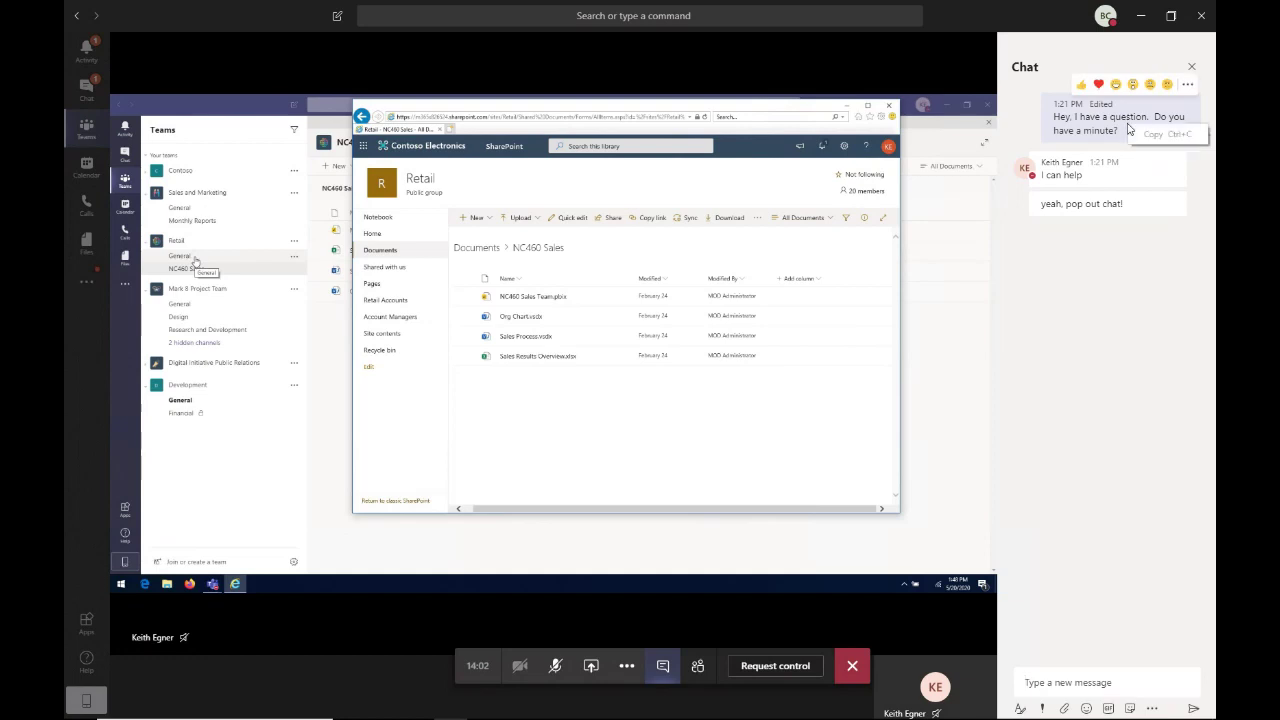
Step: Show the further options for the edited message in the meeting chat, and close the chat
left_click(1185, 88)
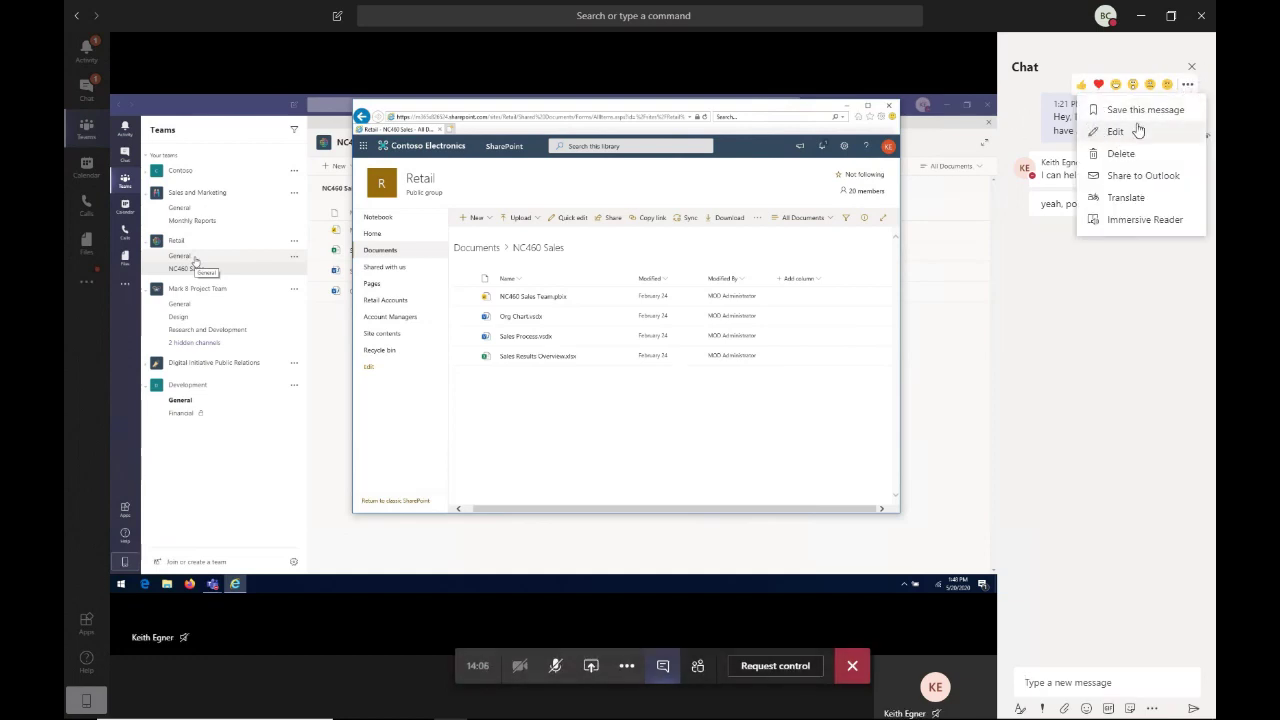
left_click(1030, 133)
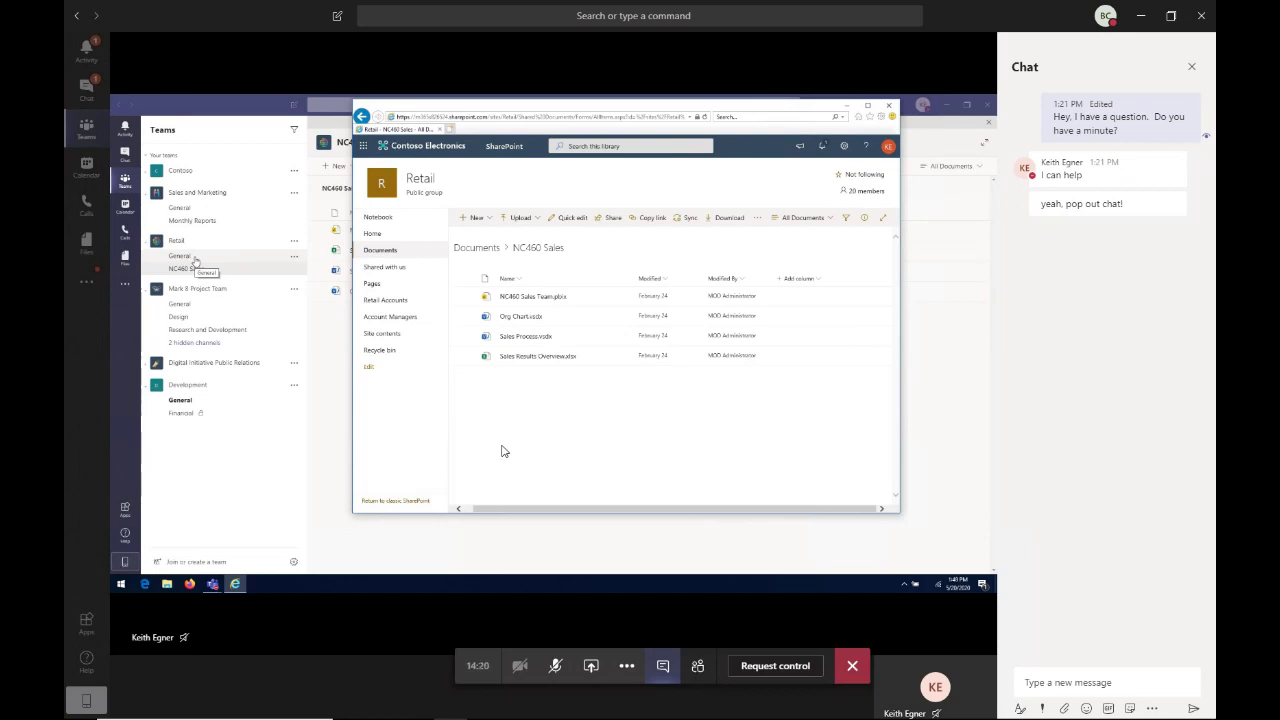
left_click(1191, 67)
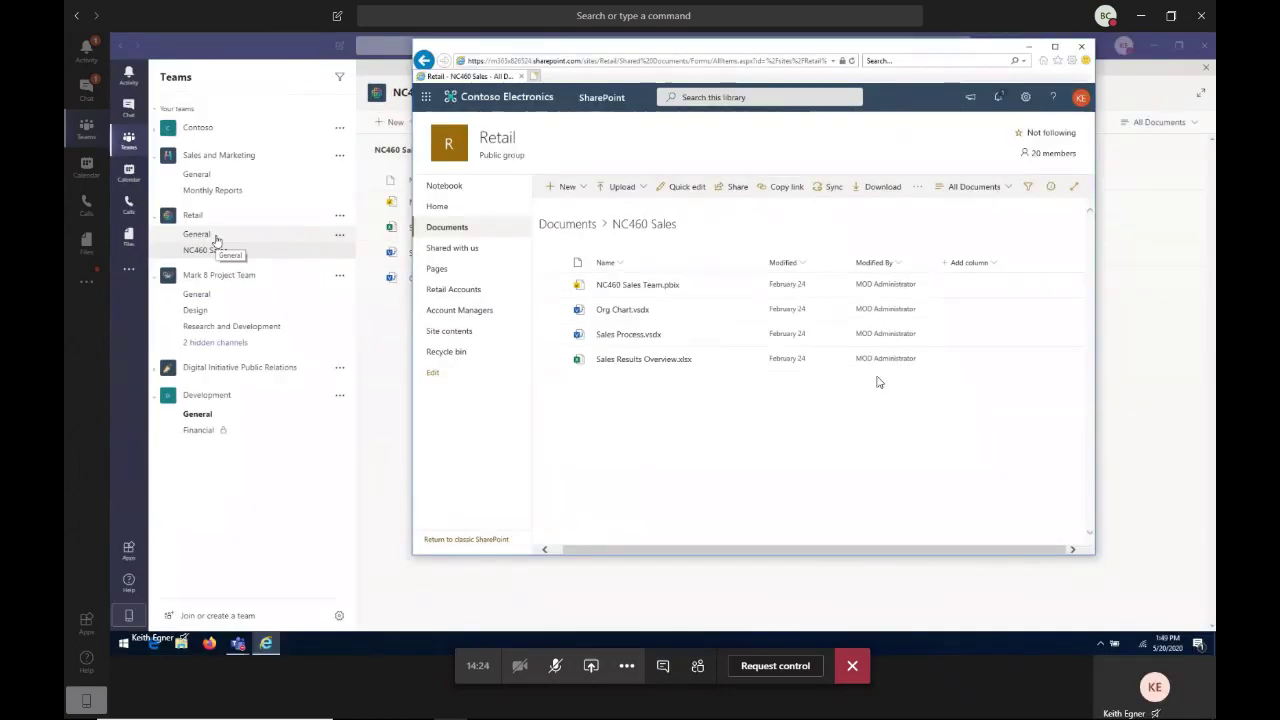
Step: Leave the call and open the Planner chat with the assigned "need a demo" task
left_click(853, 667)
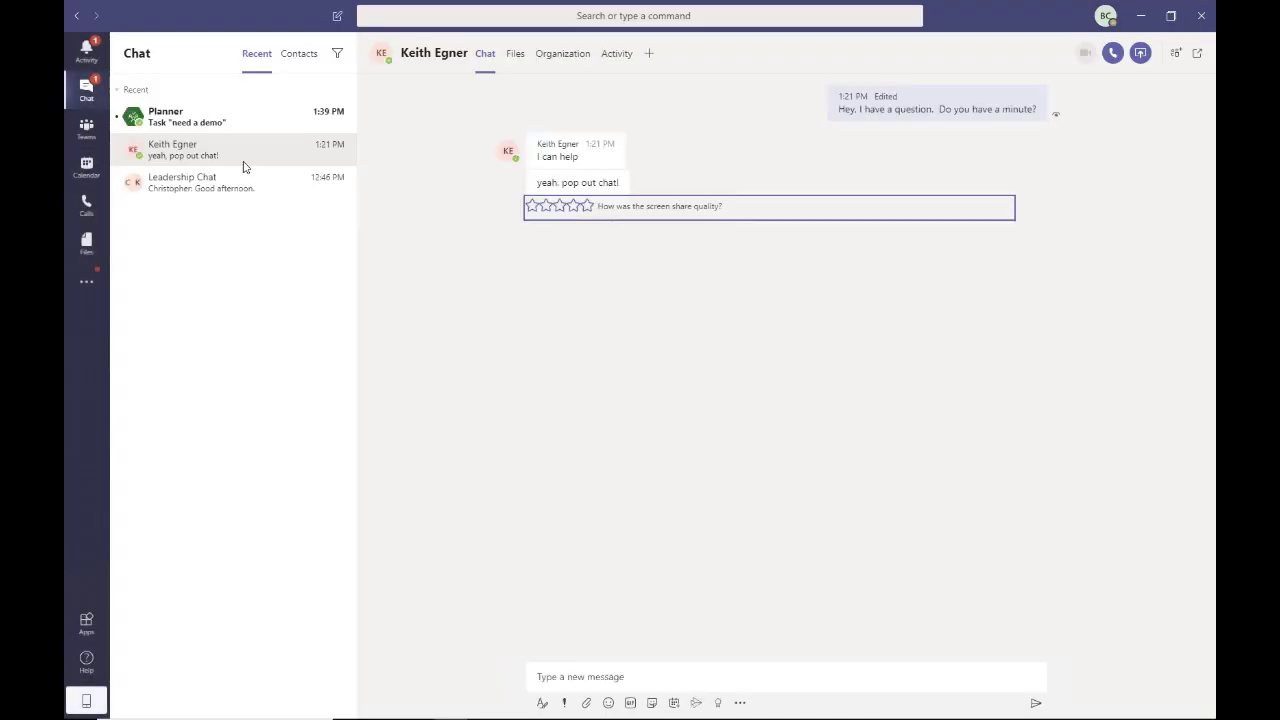
left_click(175, 120)
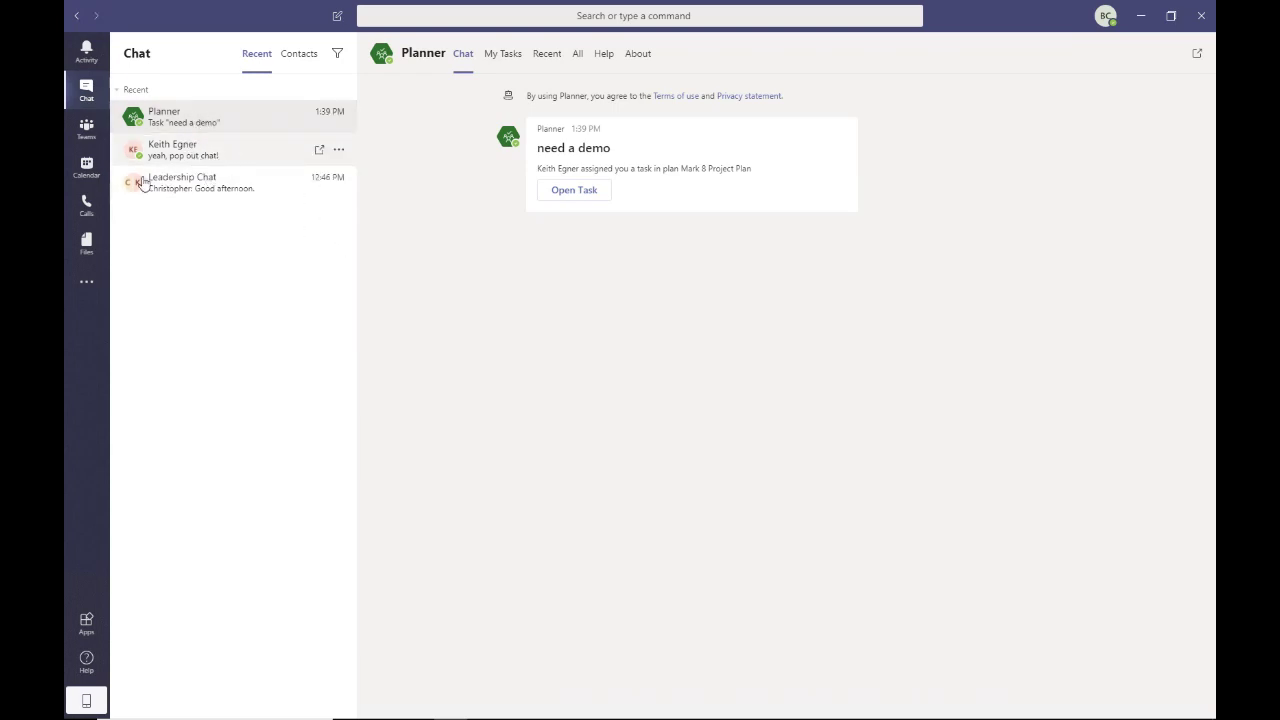
left_click(86, 140)
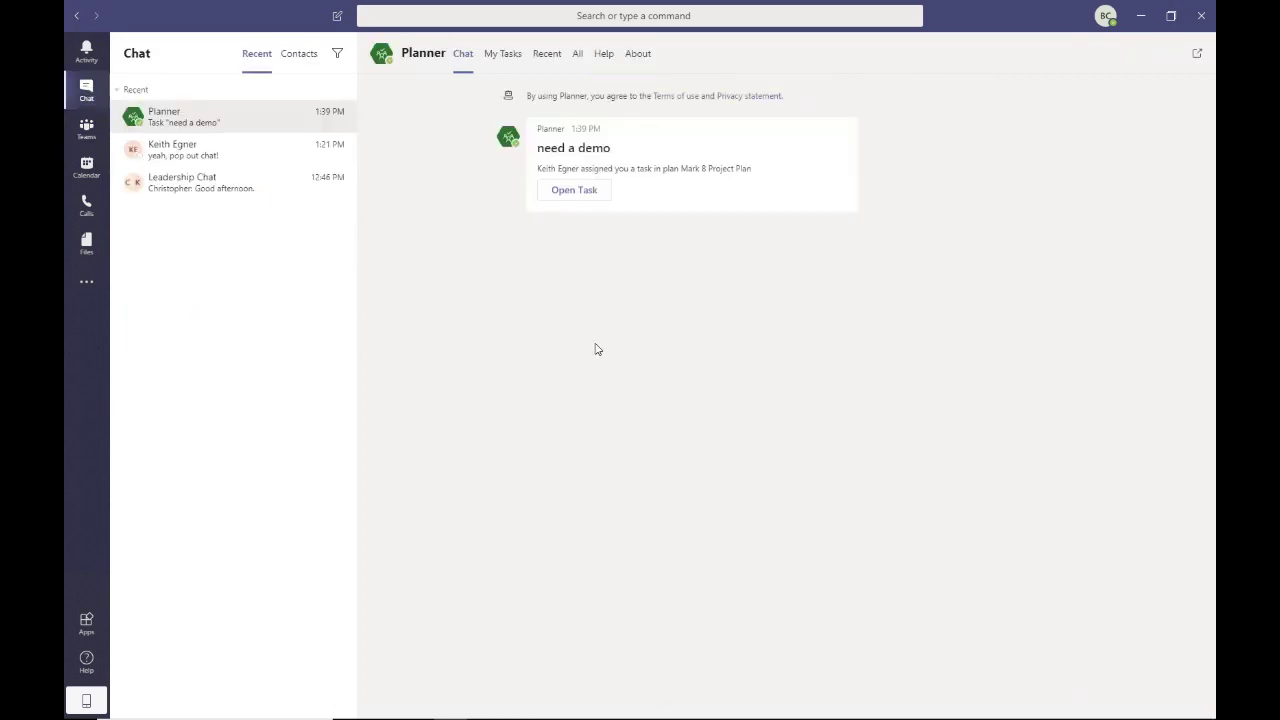
Step: Show the desktop and window sharing choices in the one-to-one chat with the colleague, and dismiss them without sharing
left_click(214, 160)
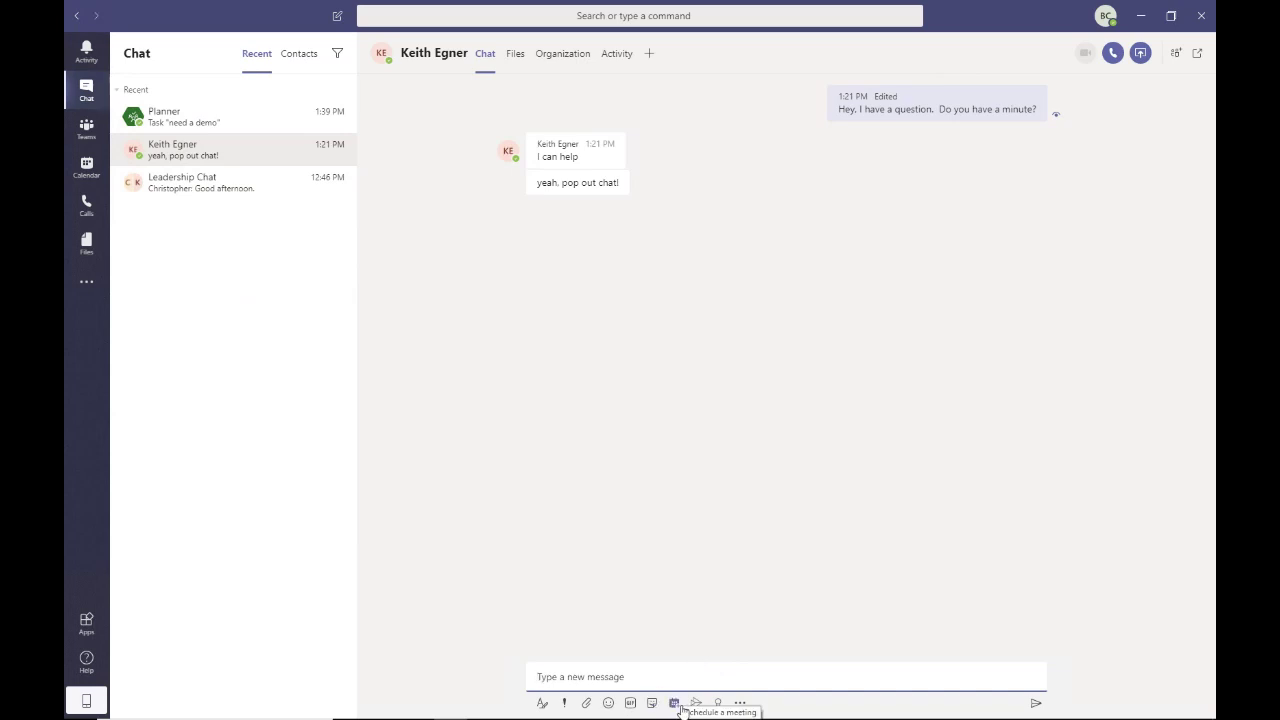
left_click(1139, 54)
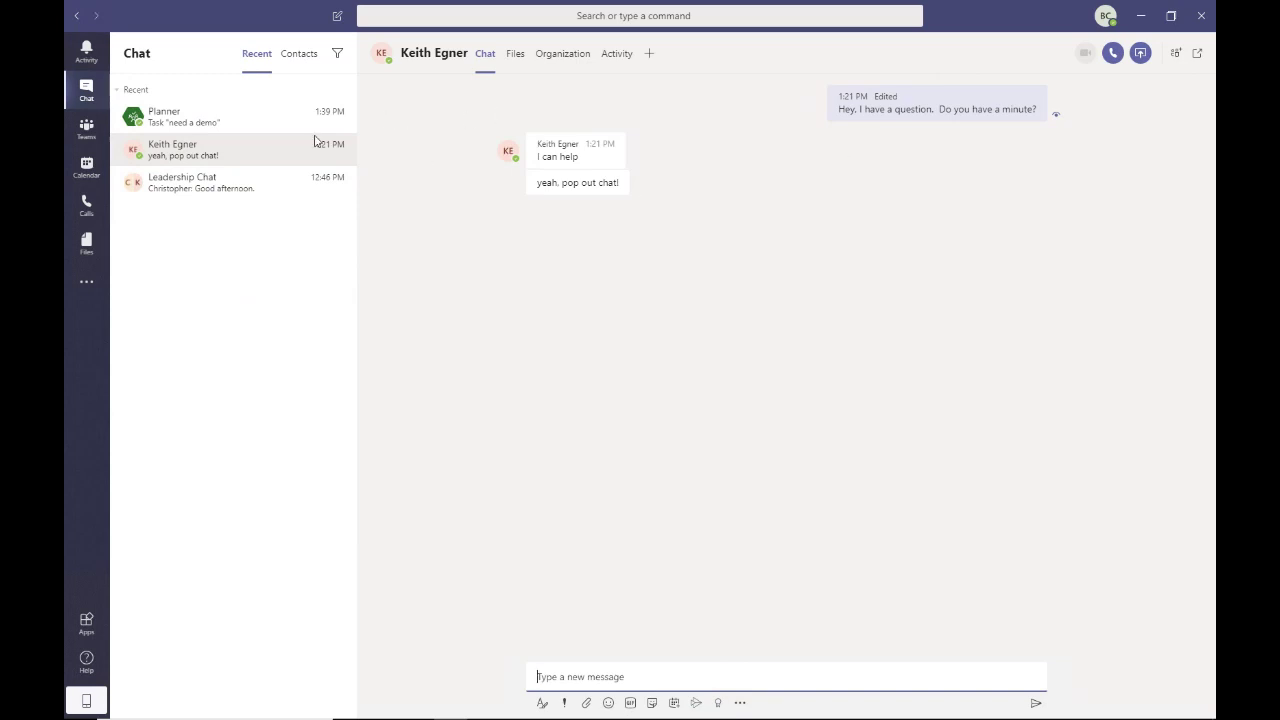
left_click(86, 128)
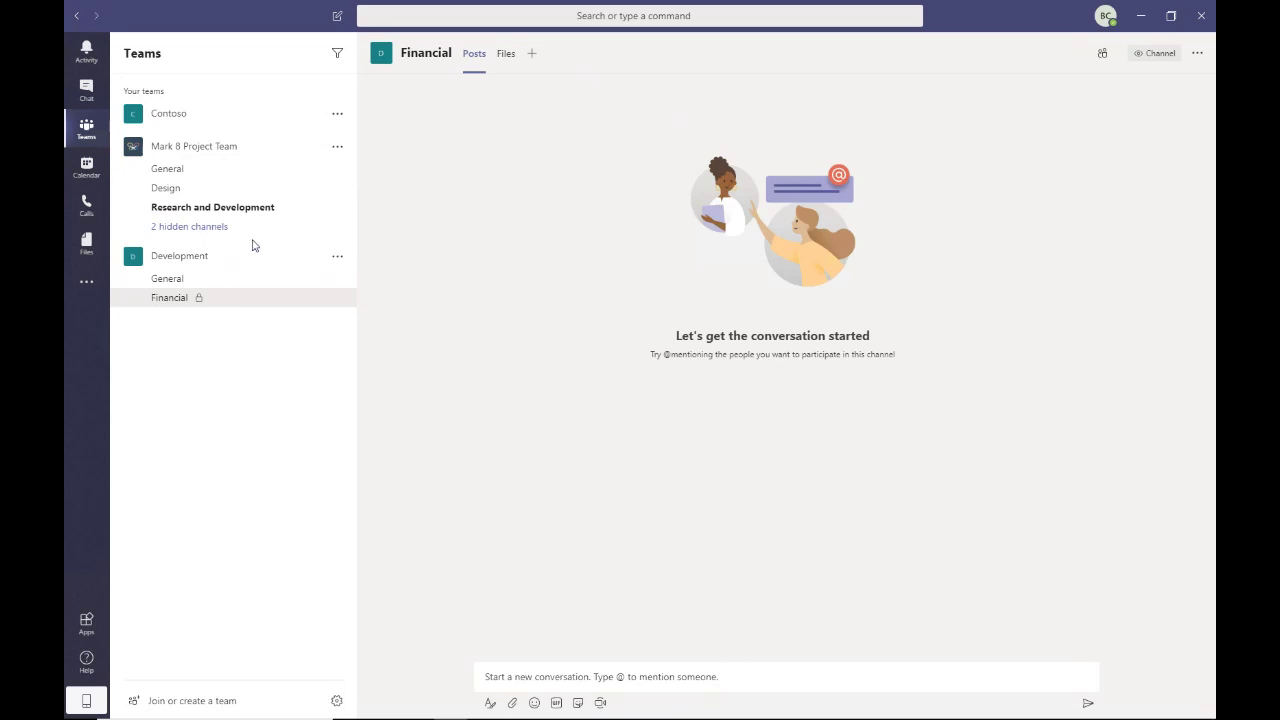
key("ctrl+2")
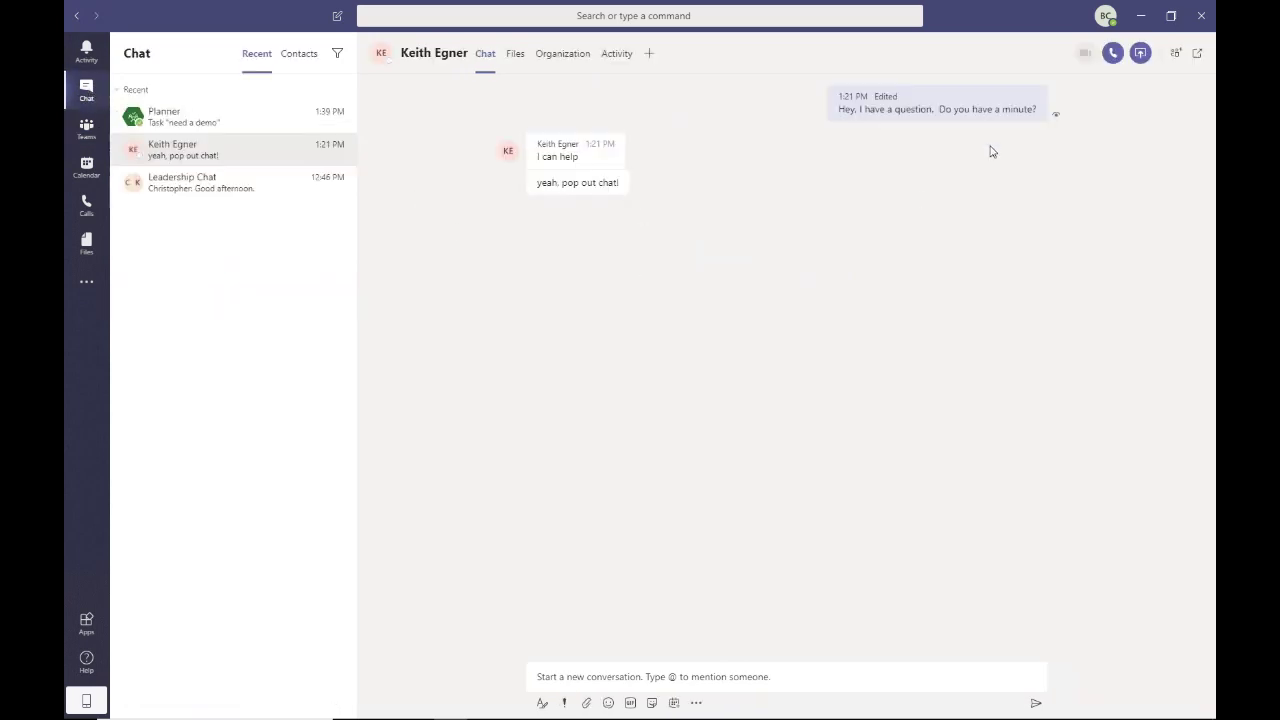
left_click(1141, 53)
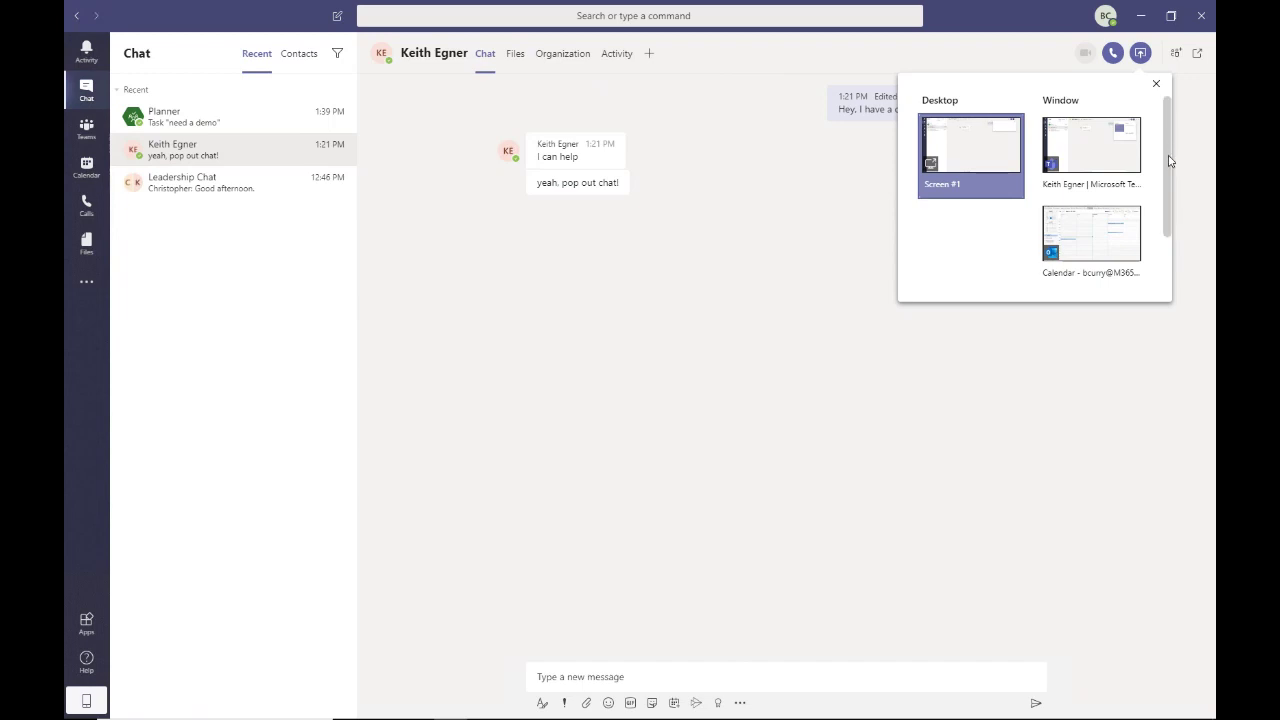
left_click(1156, 87)
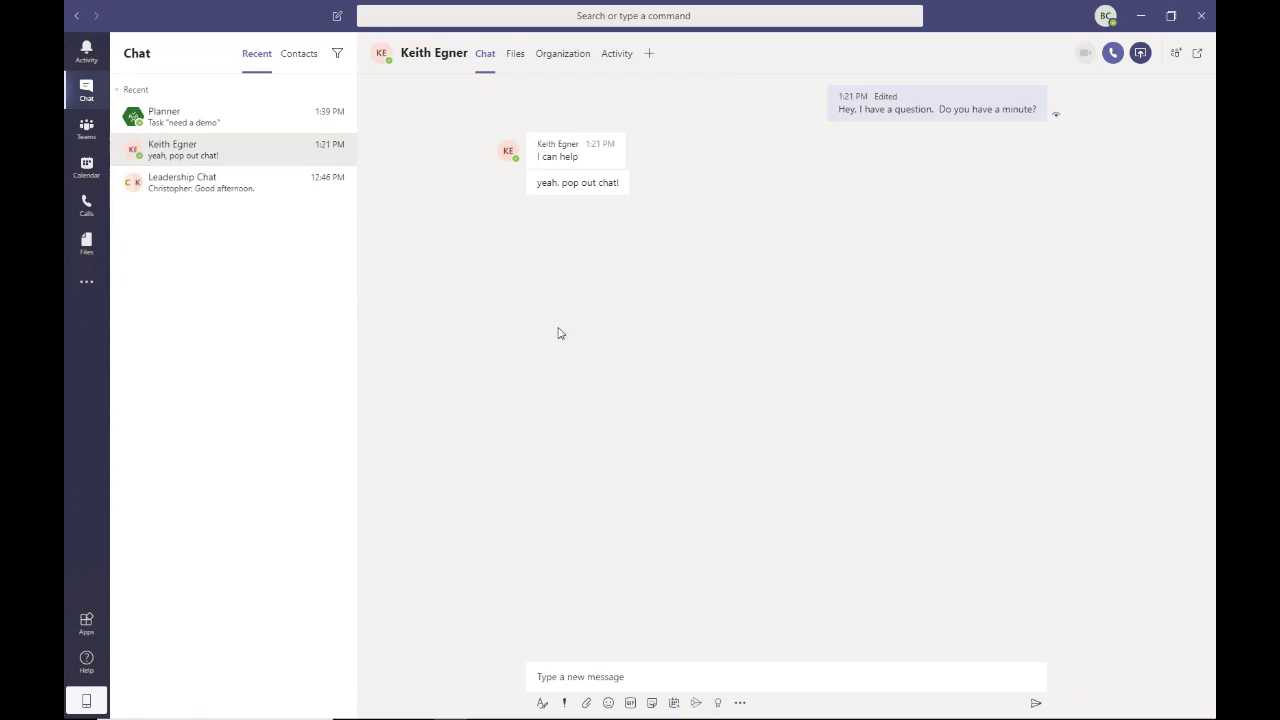
Step: Start an instant meeting without a subject in the Development team's General channel and dismiss the missing microphone notice
left_click(86, 128)
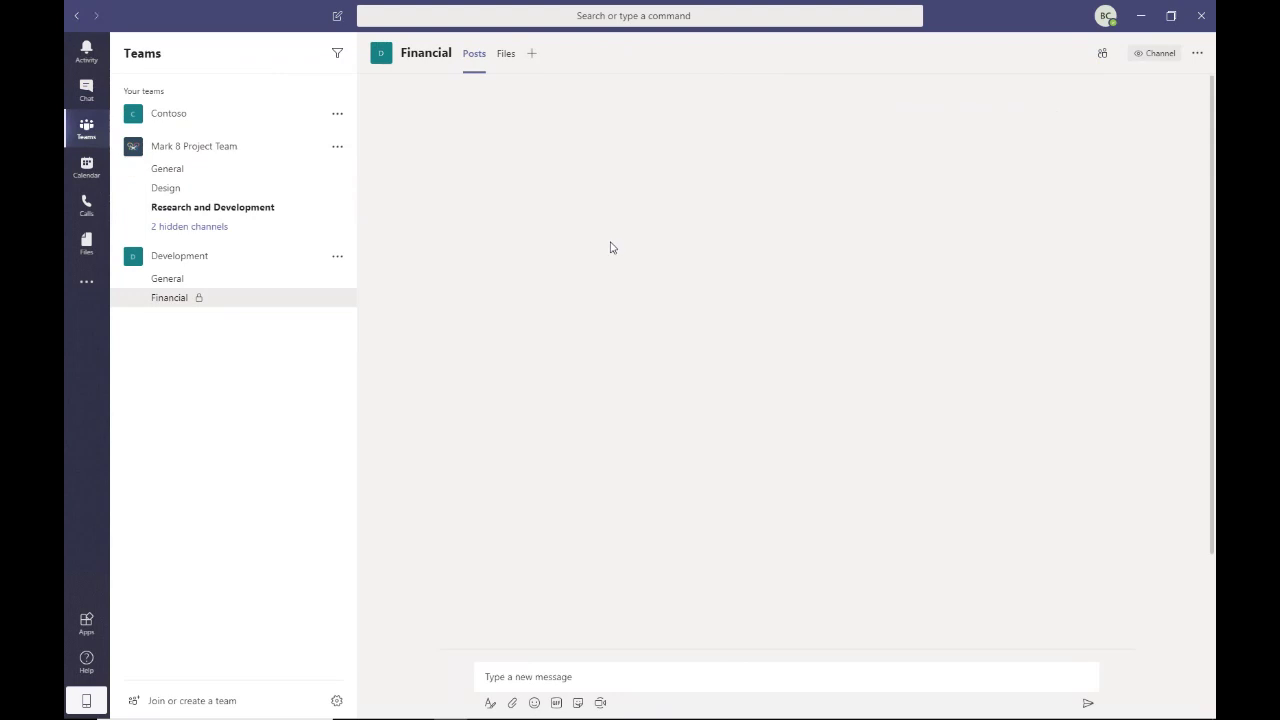
left_click(213, 278)
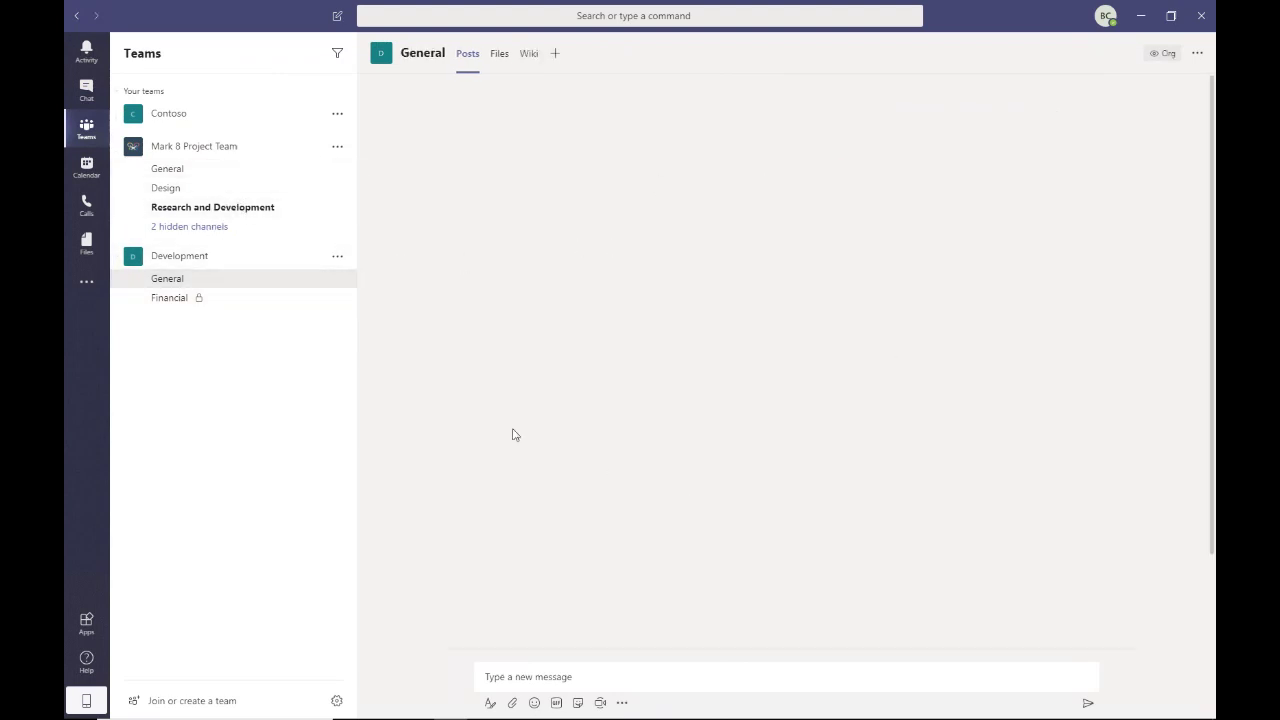
left_click(336, 258)
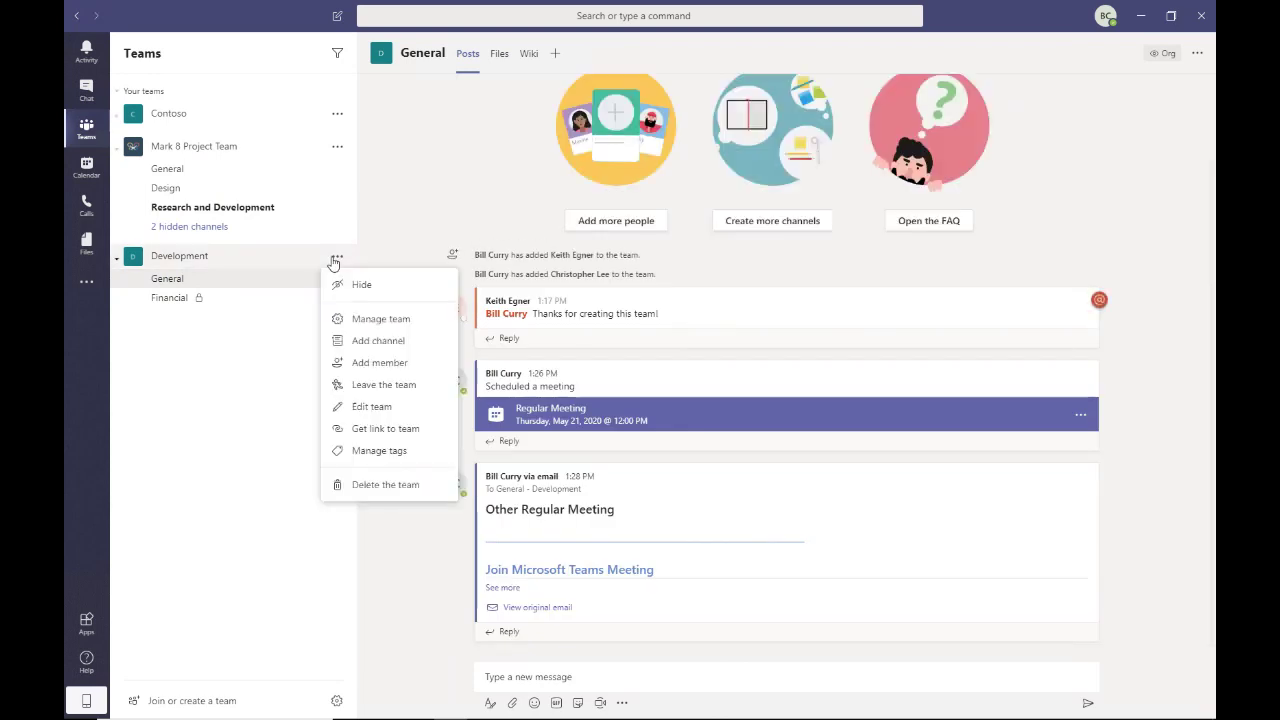
left_click(441, 264)
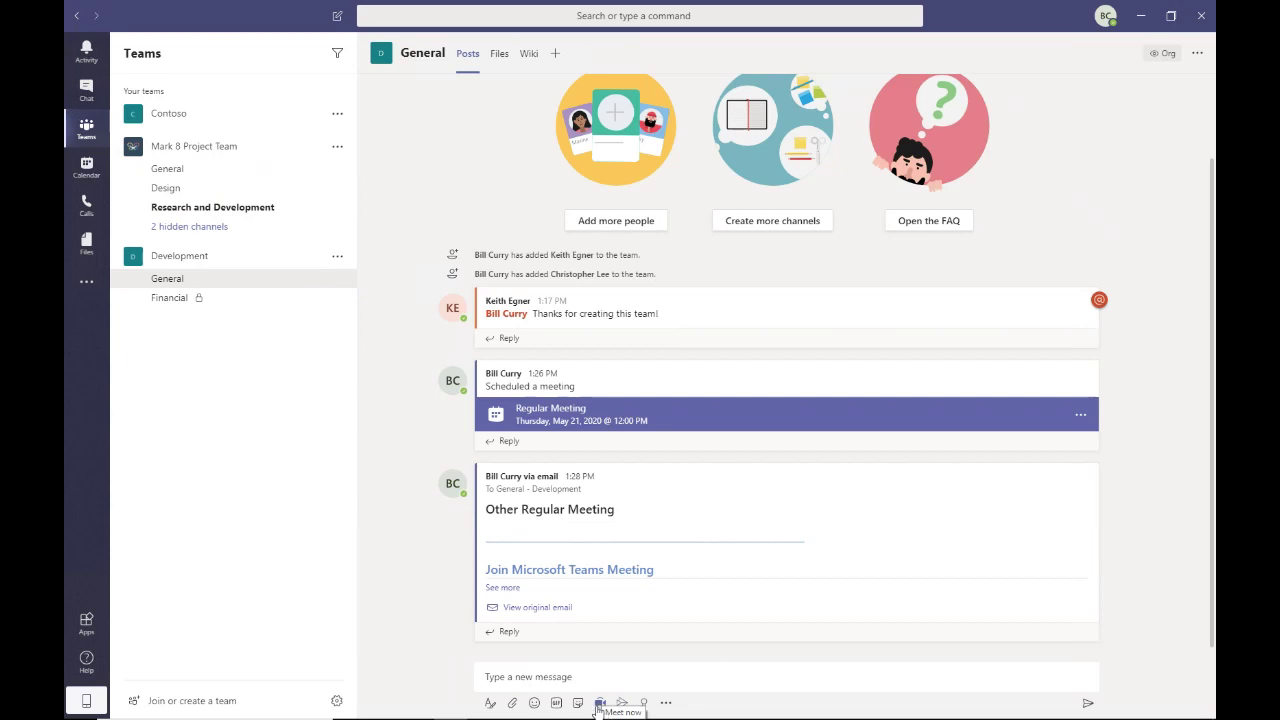
scroll(810, 647, "up", 1)
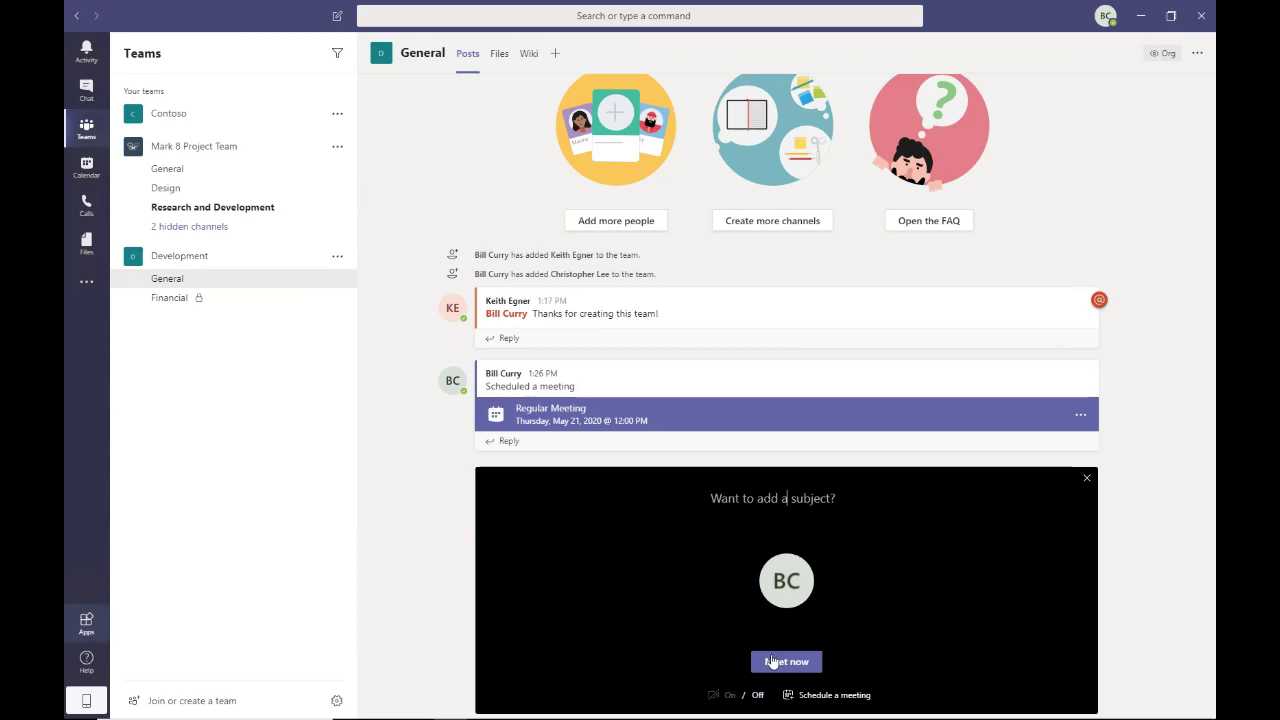
left_click(772, 662)
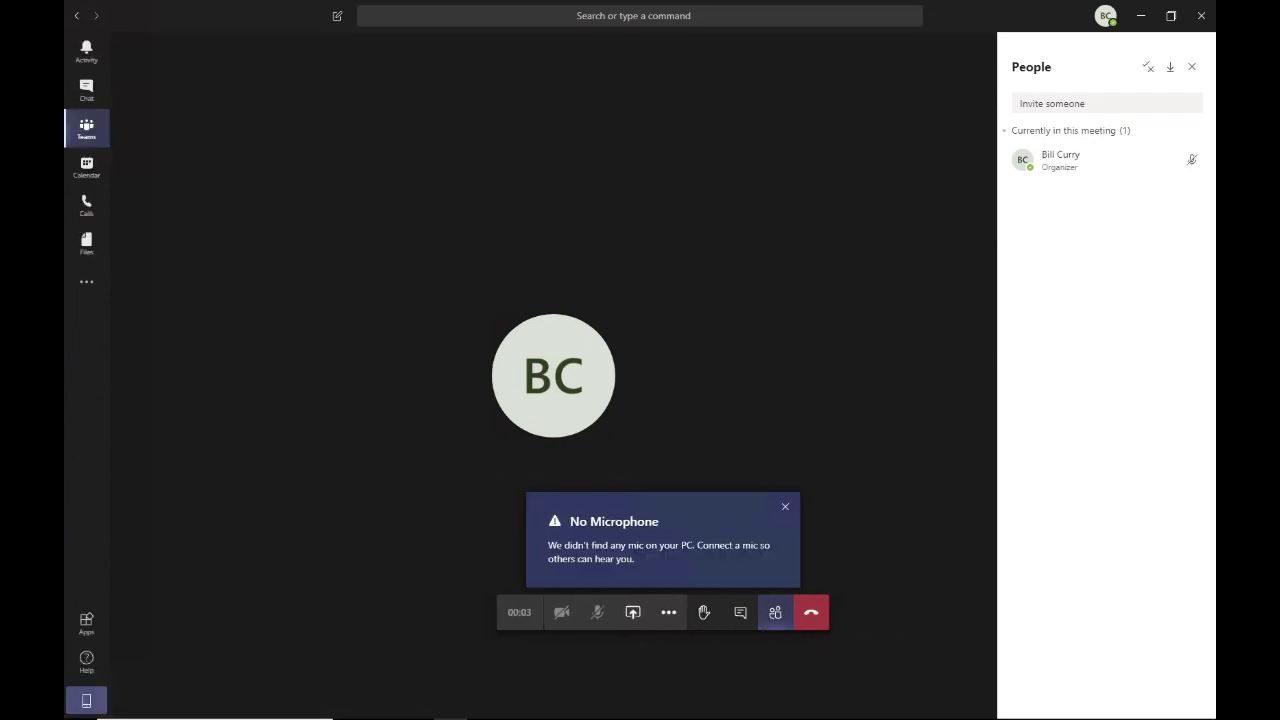
left_click(785, 509)
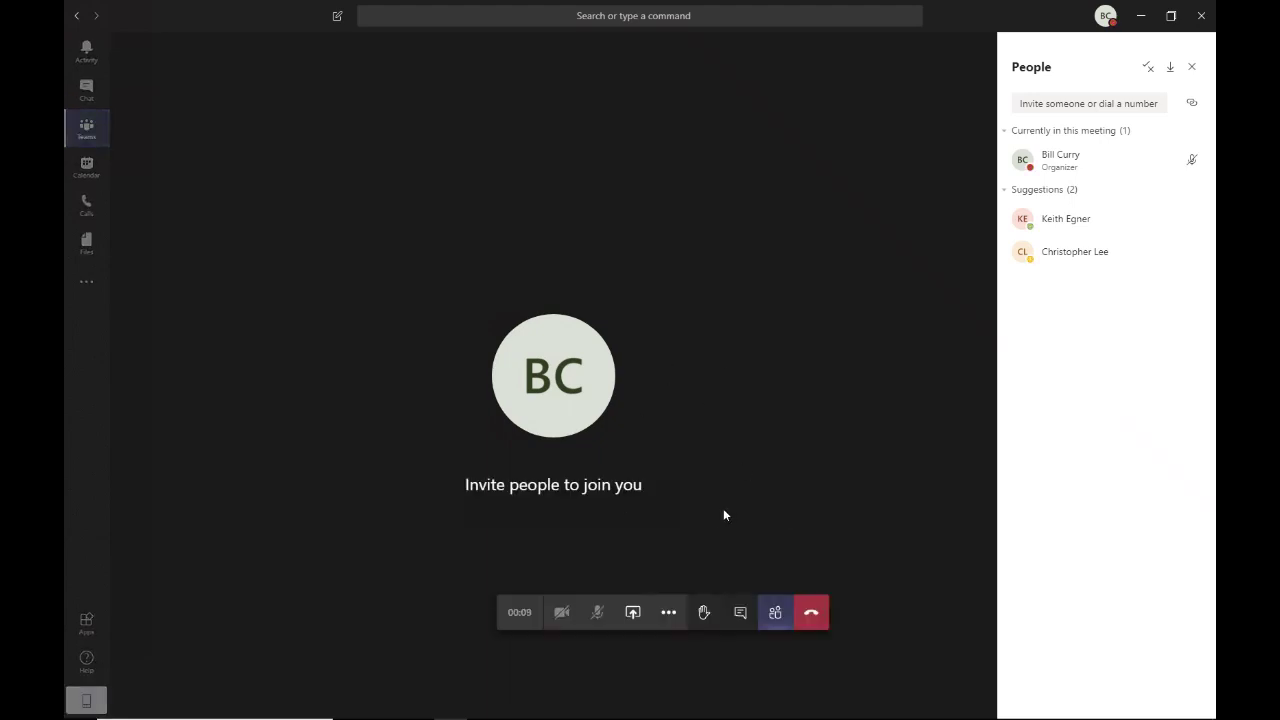
Step: Examine the meeting's desktop, window, PowerPoint and whiteboard sharing choices, and leave the meeting
left_click(632, 612)
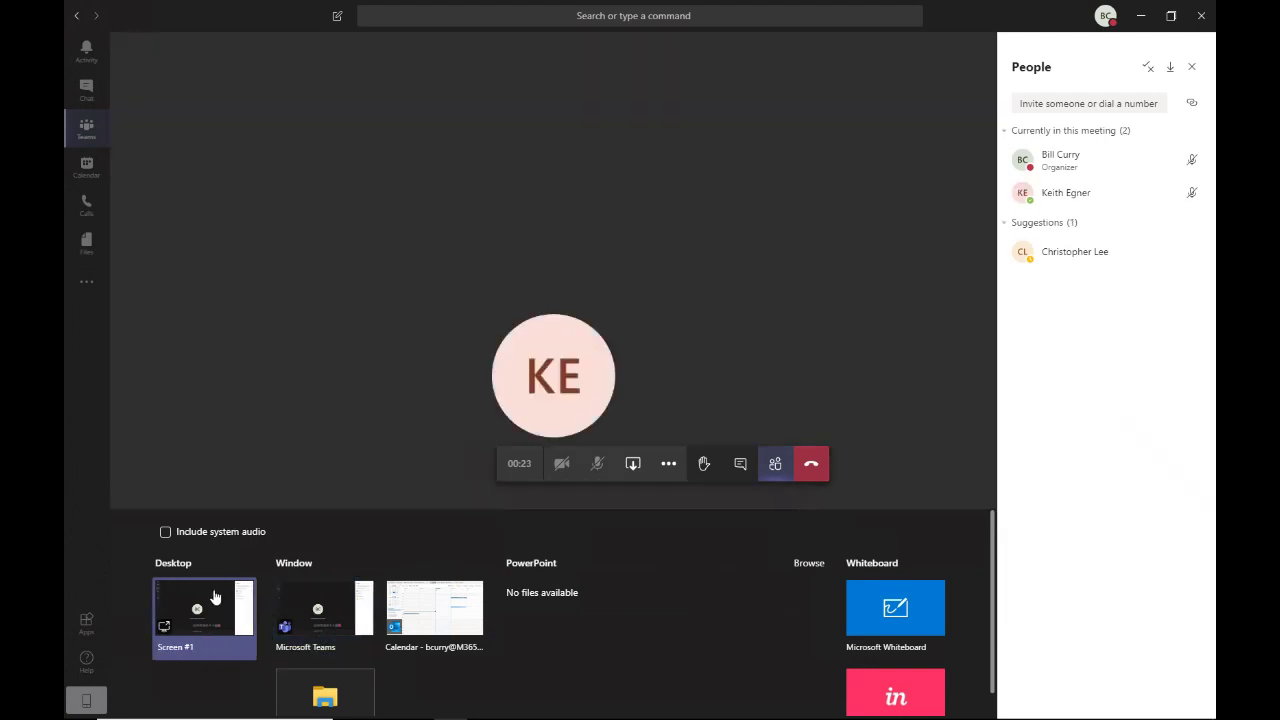
scroll(198, 642, "down", 1)
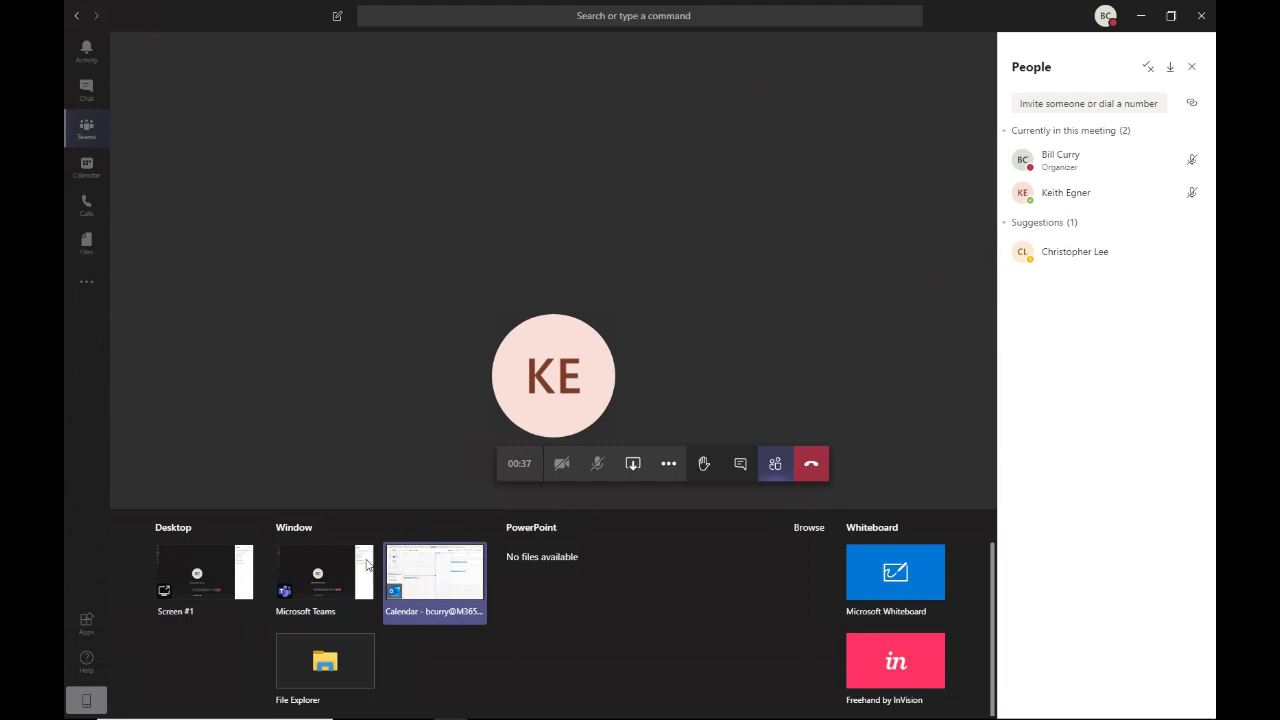
scroll(277, 716, "up", 1)
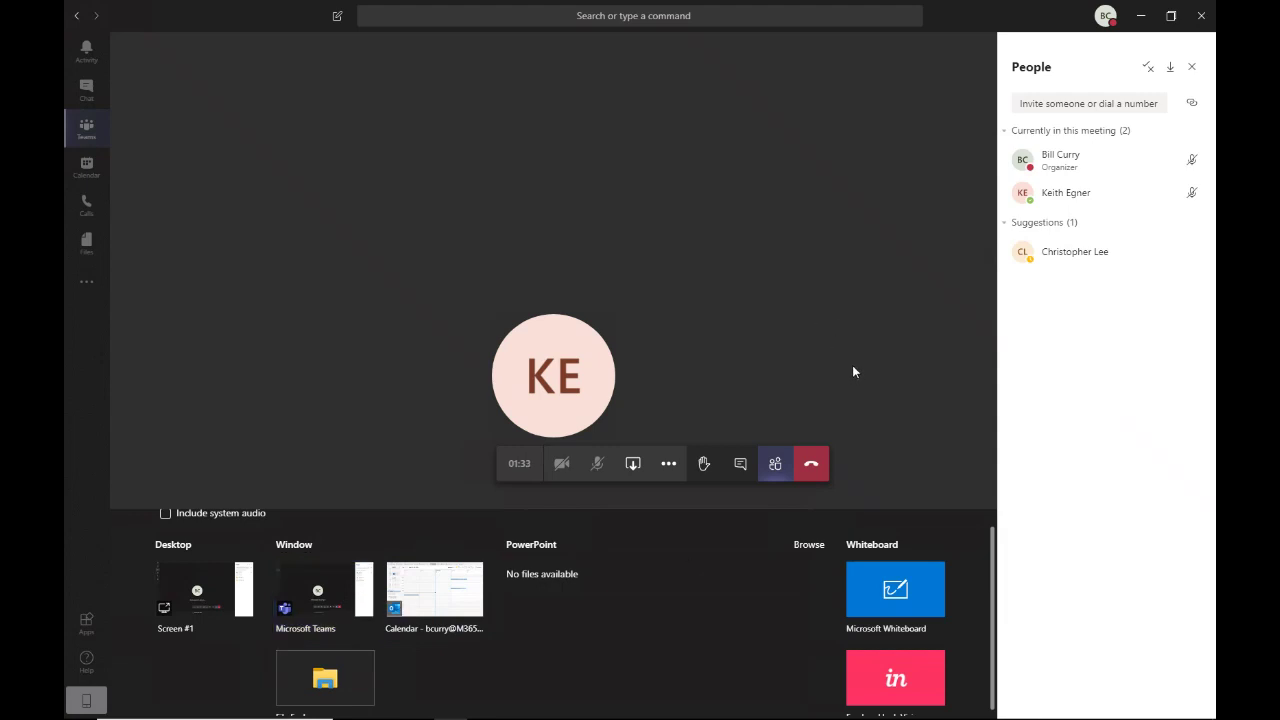
left_click(812, 470)
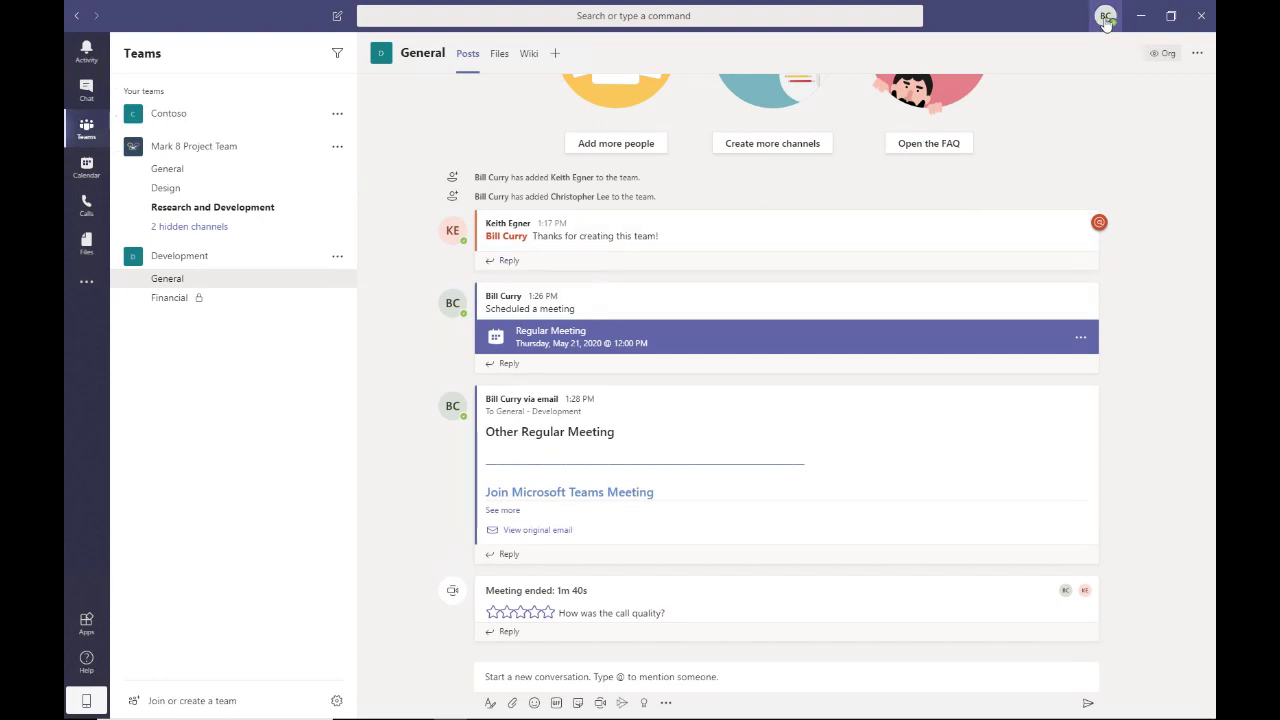
Step: Switch to File Explorer and enter %AppData%\Microsoft\Teams\Backgrounds\Uploads as the only text in the folder address
mouse_move(851, 237)
key("alt+Tab")
key("alt+Tab")
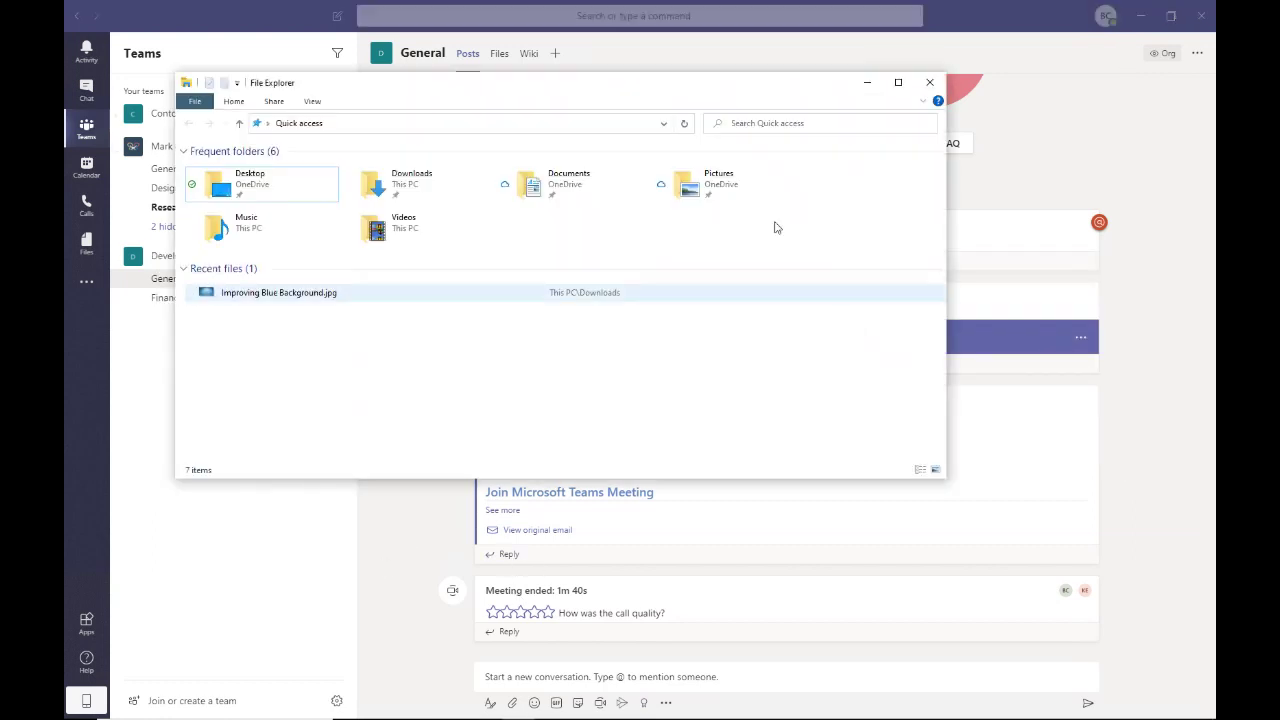
left_click(371, 124)
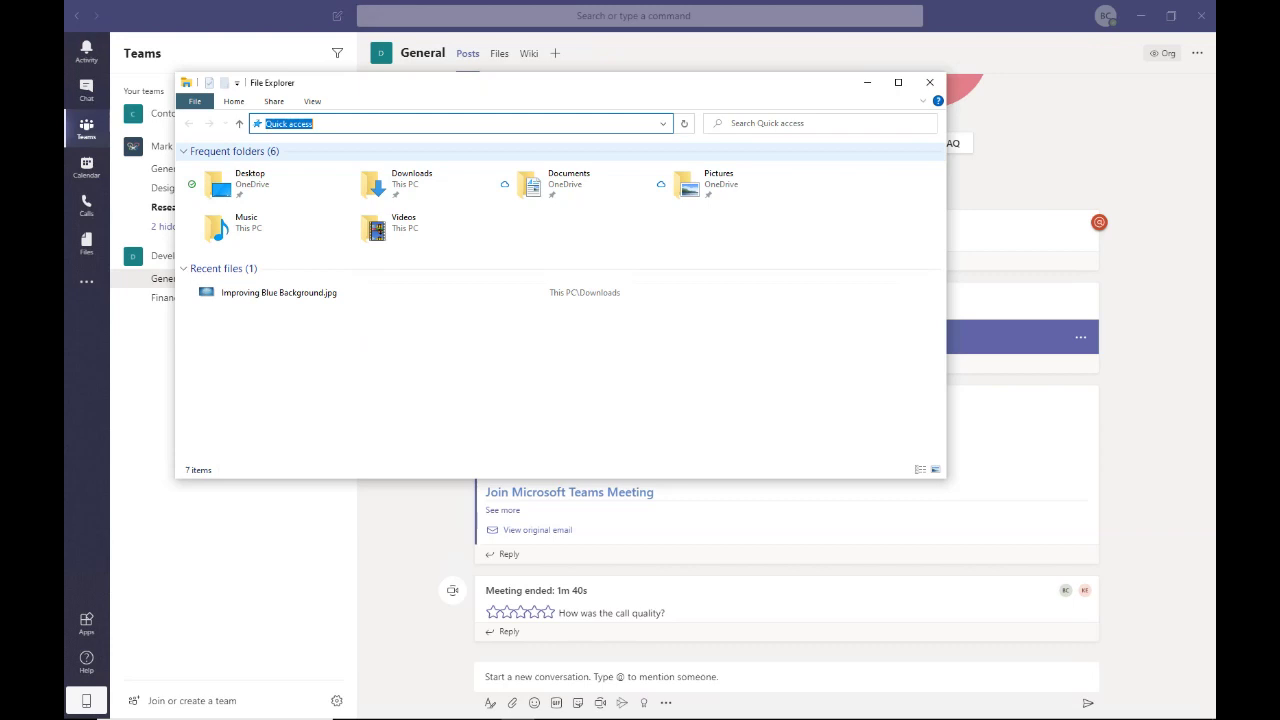
left_click(422, 125)
type("%AppData%\\Microsoft\\Teams\\Backgrounds\\Uploads")
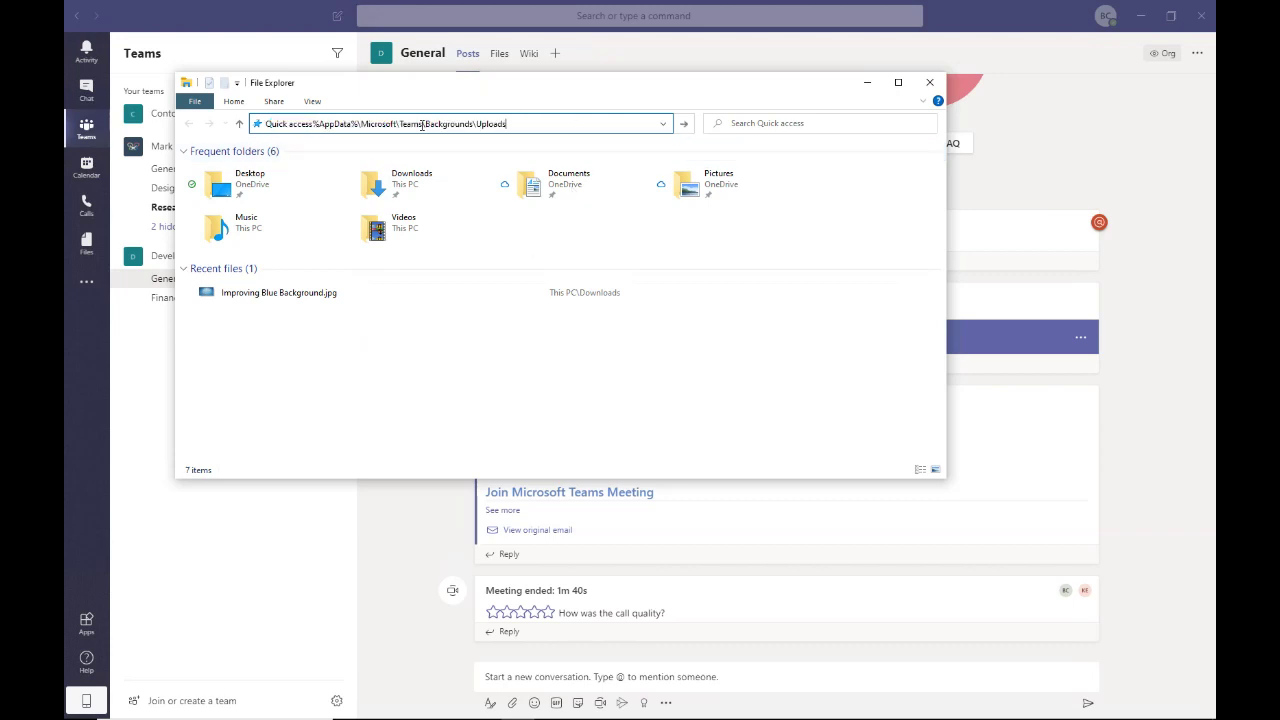
key("Home")
key("Delete")
key("Delete")
key("Delete")
key("Delete")
key("Delete")
key("Delete")
key("Delete")
key("Delete")
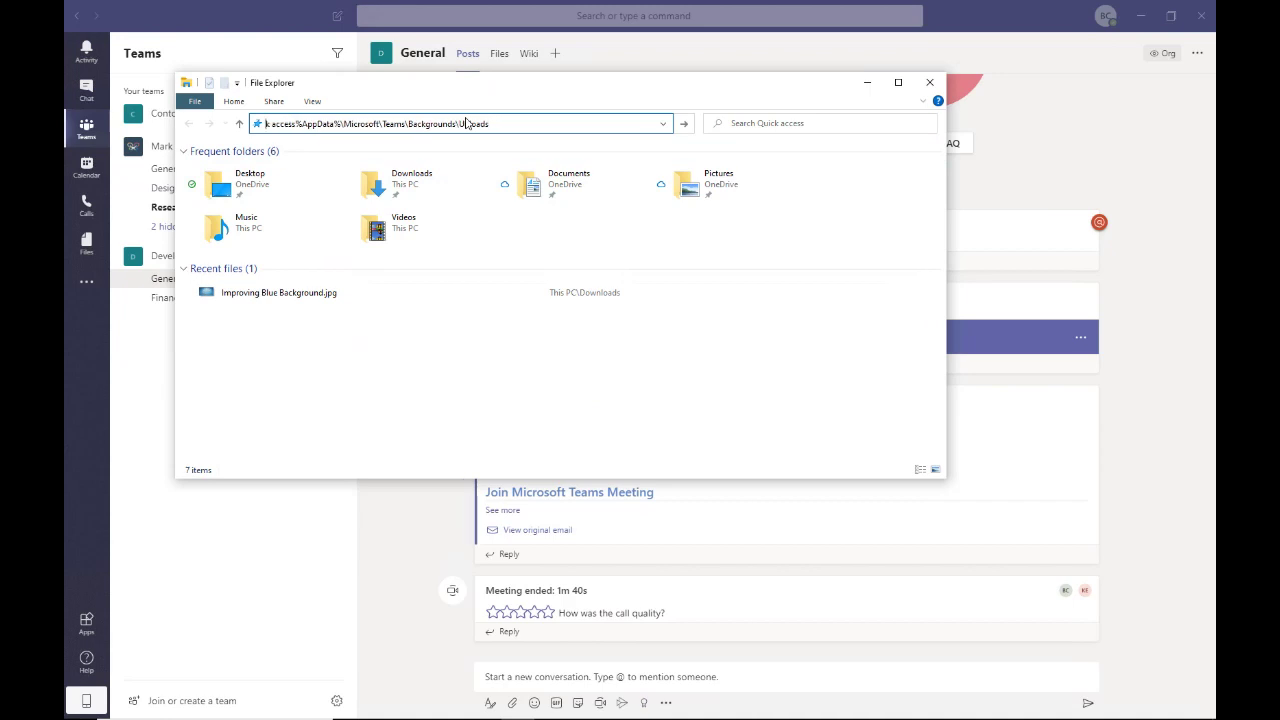
key("Delete")
key("Delete")
key("Delete")
key("Delete")
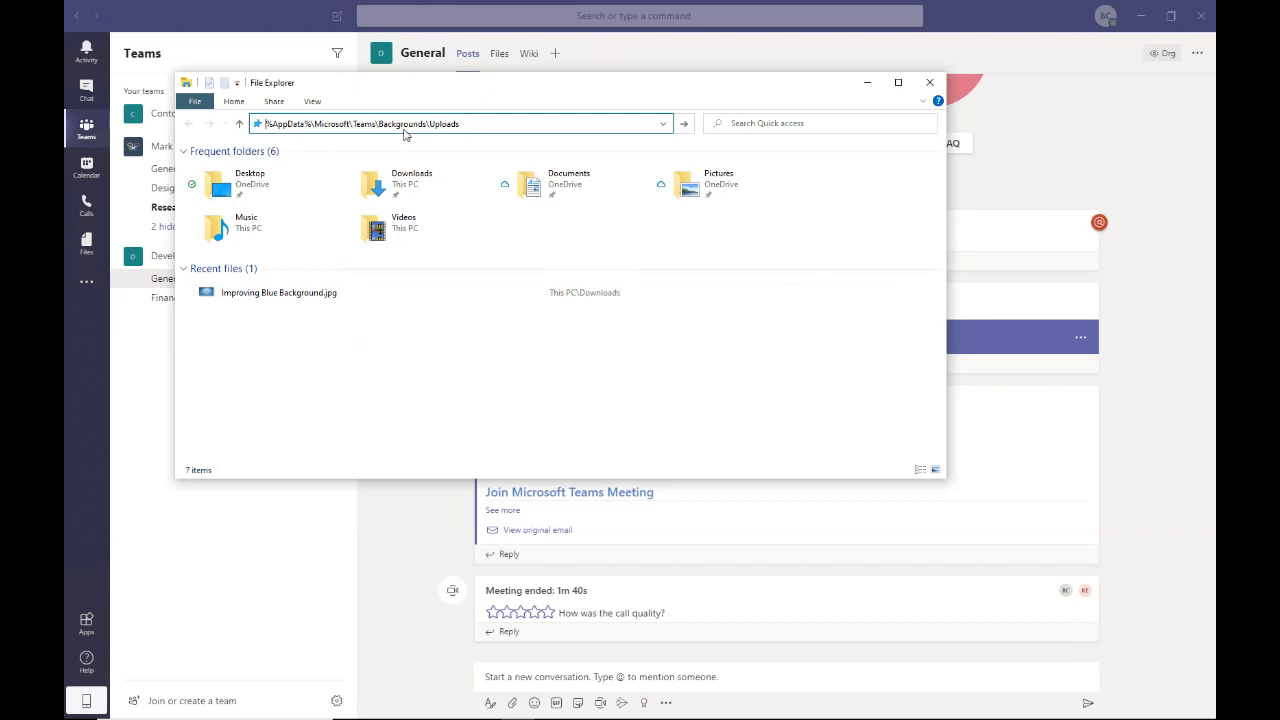
Step: Show the available actions for the recent file Improving Blue Background.jpg, and dismiss them without choosing one
double_click(335, 294)
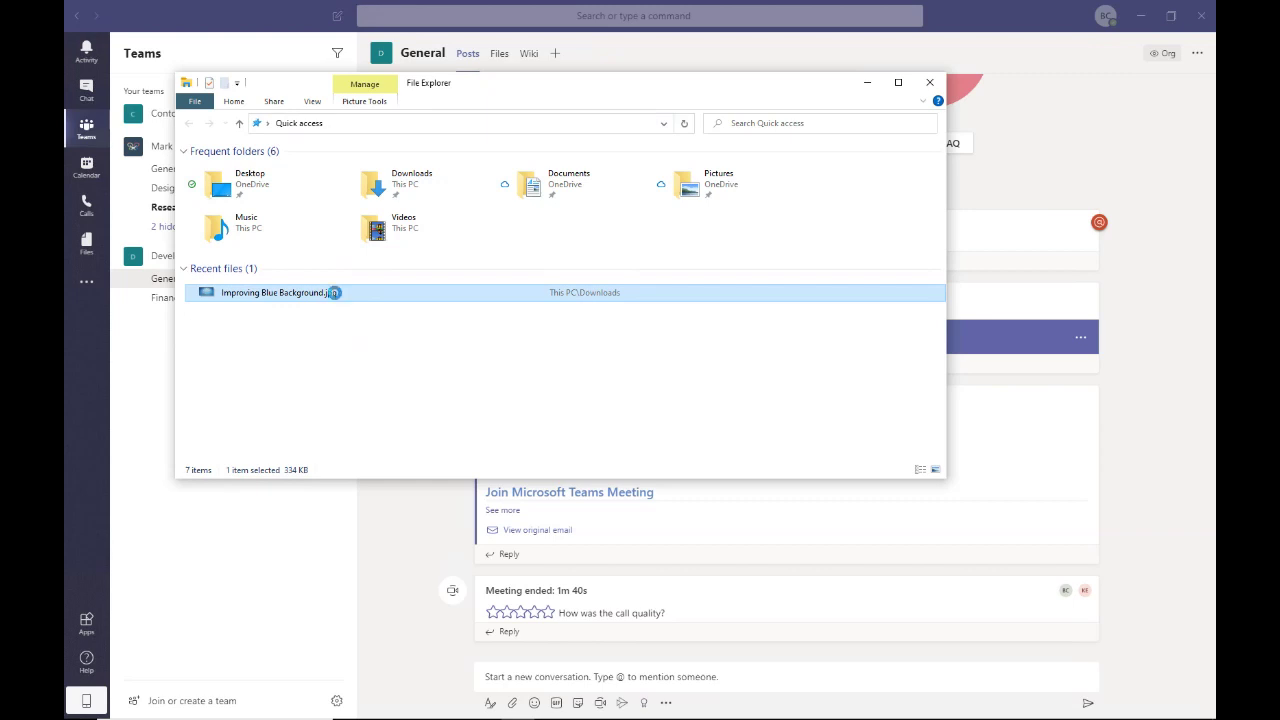
right_click(335, 294)
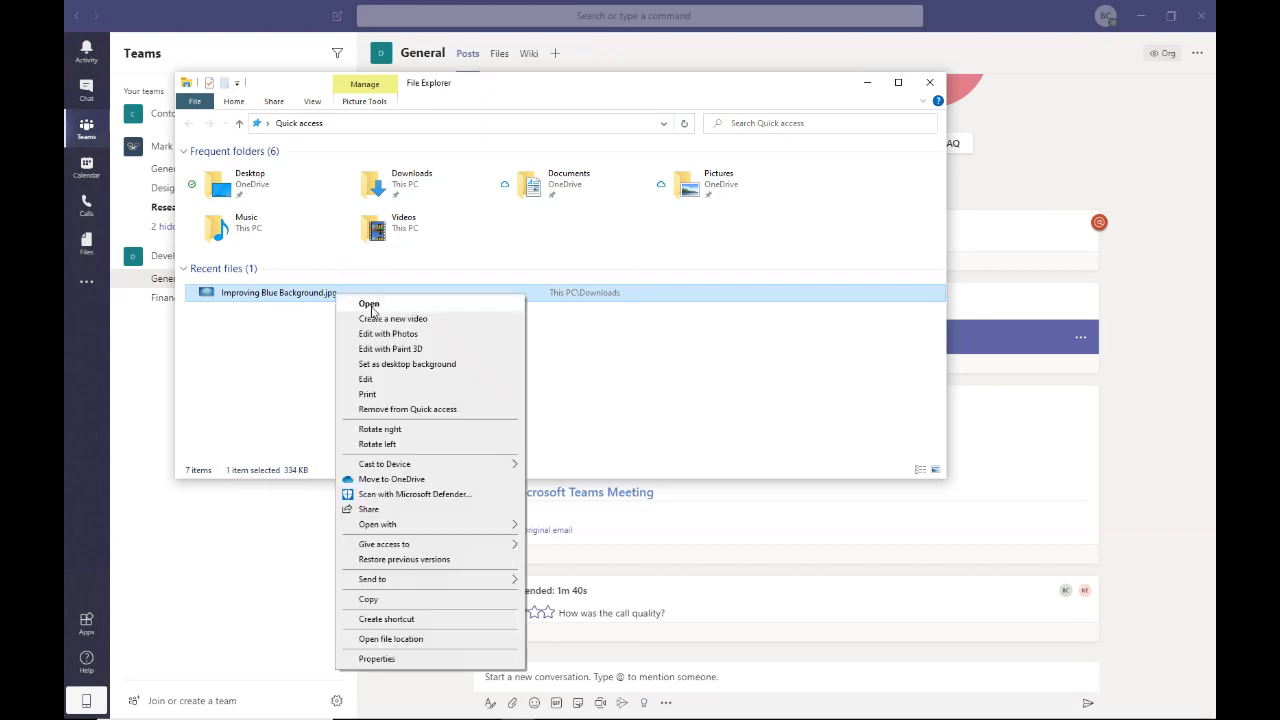
left_click(291, 342)
left_click(352, 123)
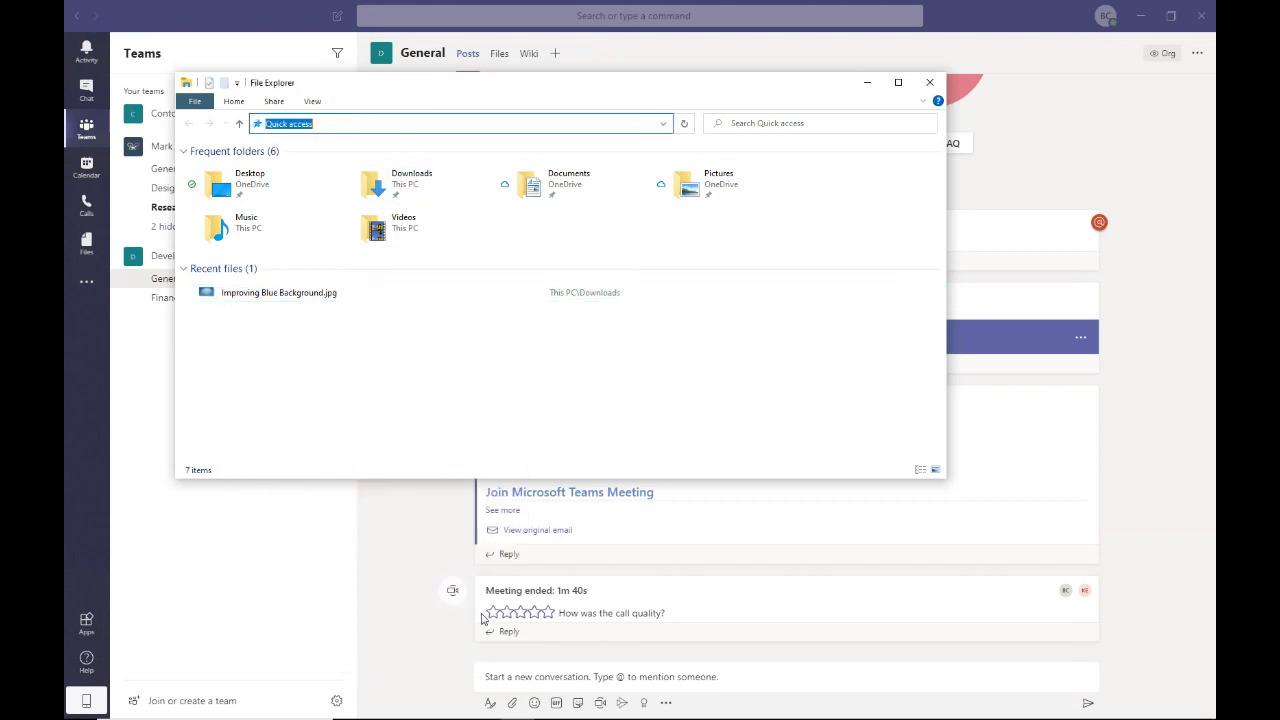
Step: Open another File Explorer window
key("alt+Tab")
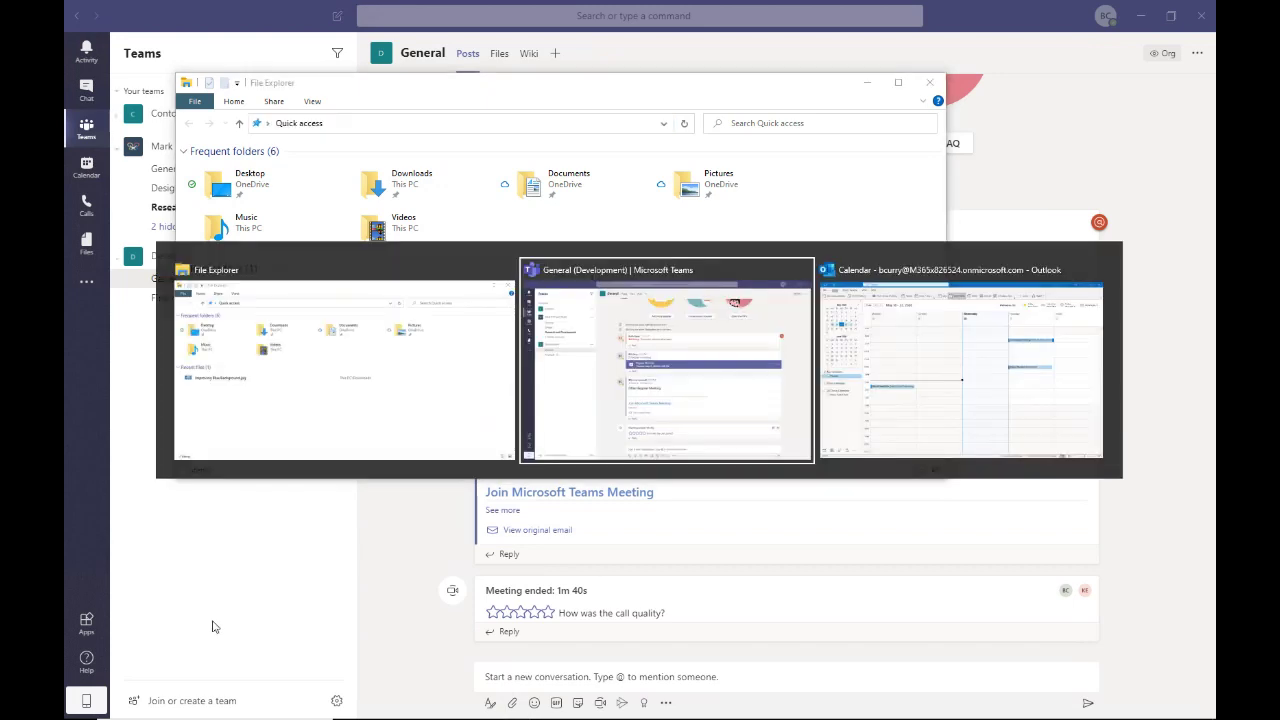
key("alt+shift+Tab")
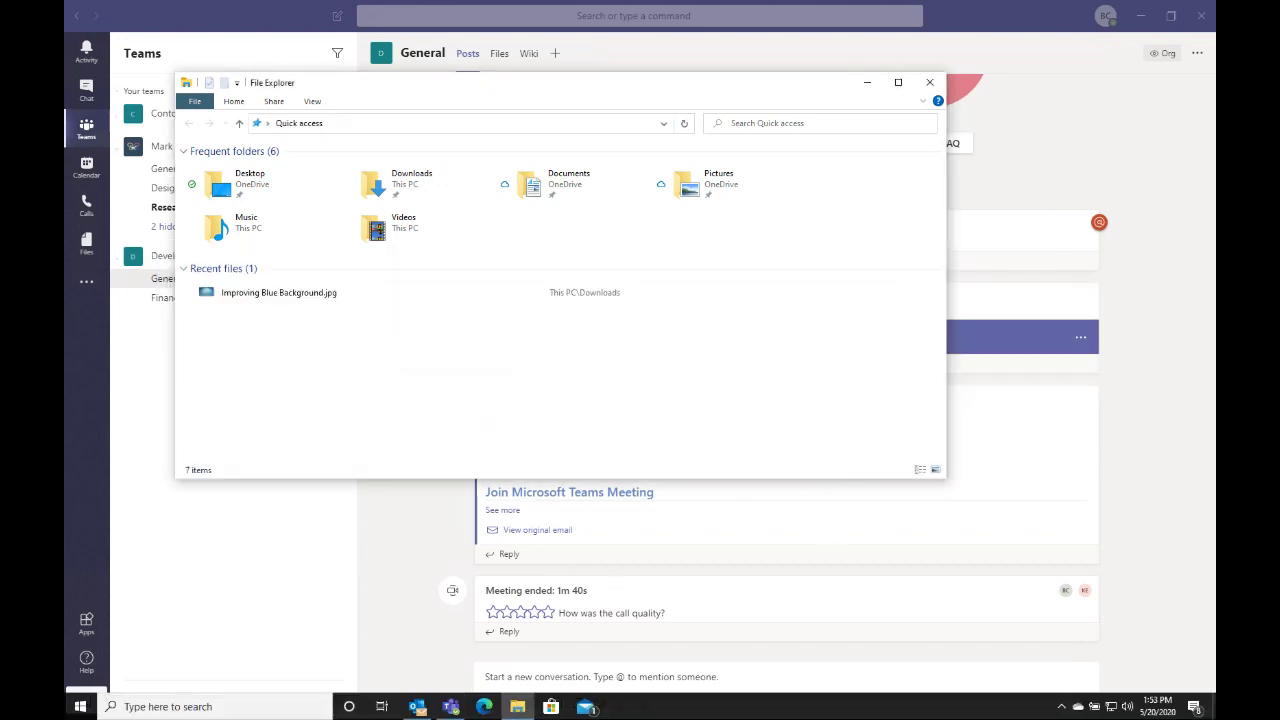
right_click(517, 707)
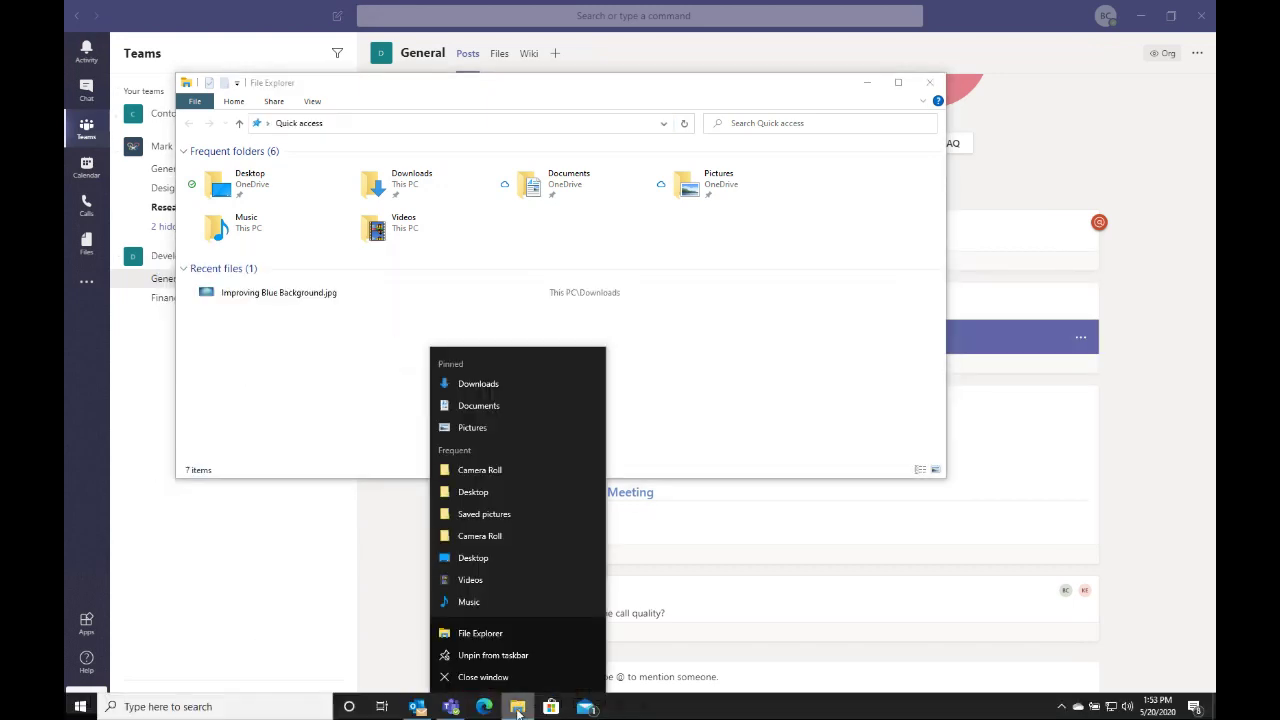
left_click(524, 638)
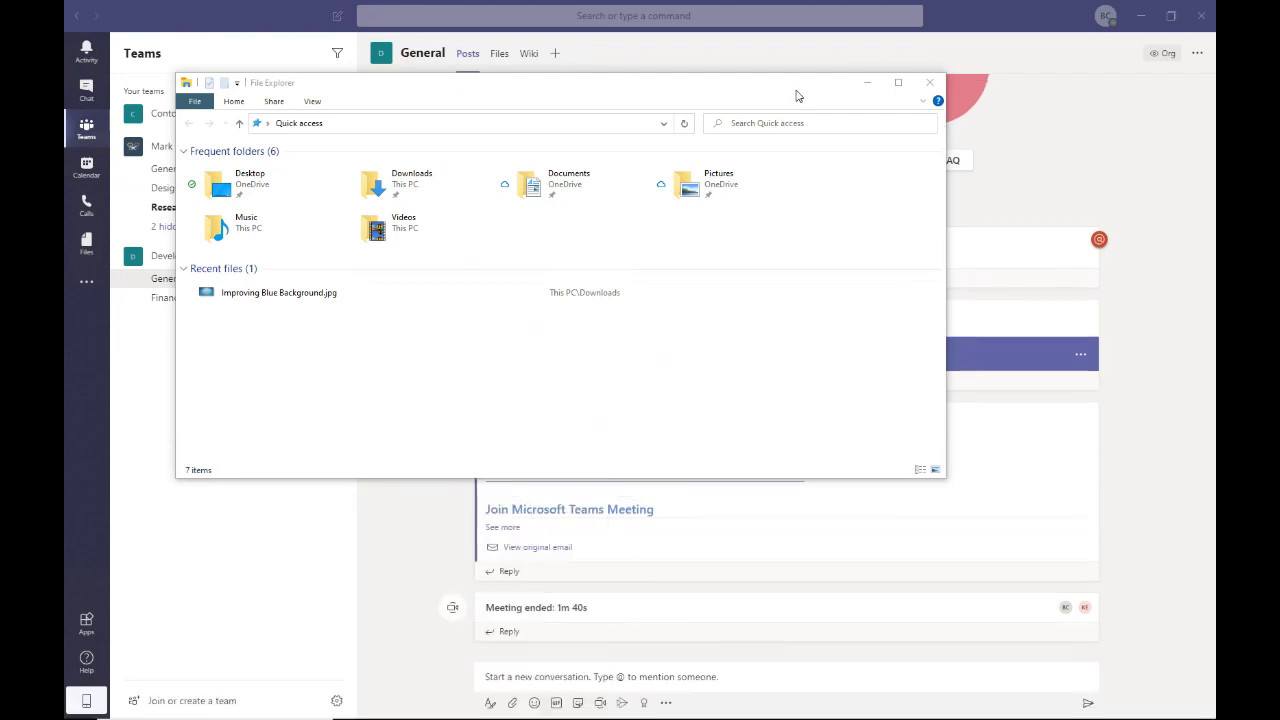
Step: Try to open the folder %AppData%\Microsoft\Teams\Backgrounds\Uploads in the new File Explorer window
left_click(508, 197)
key("ctrl+v")
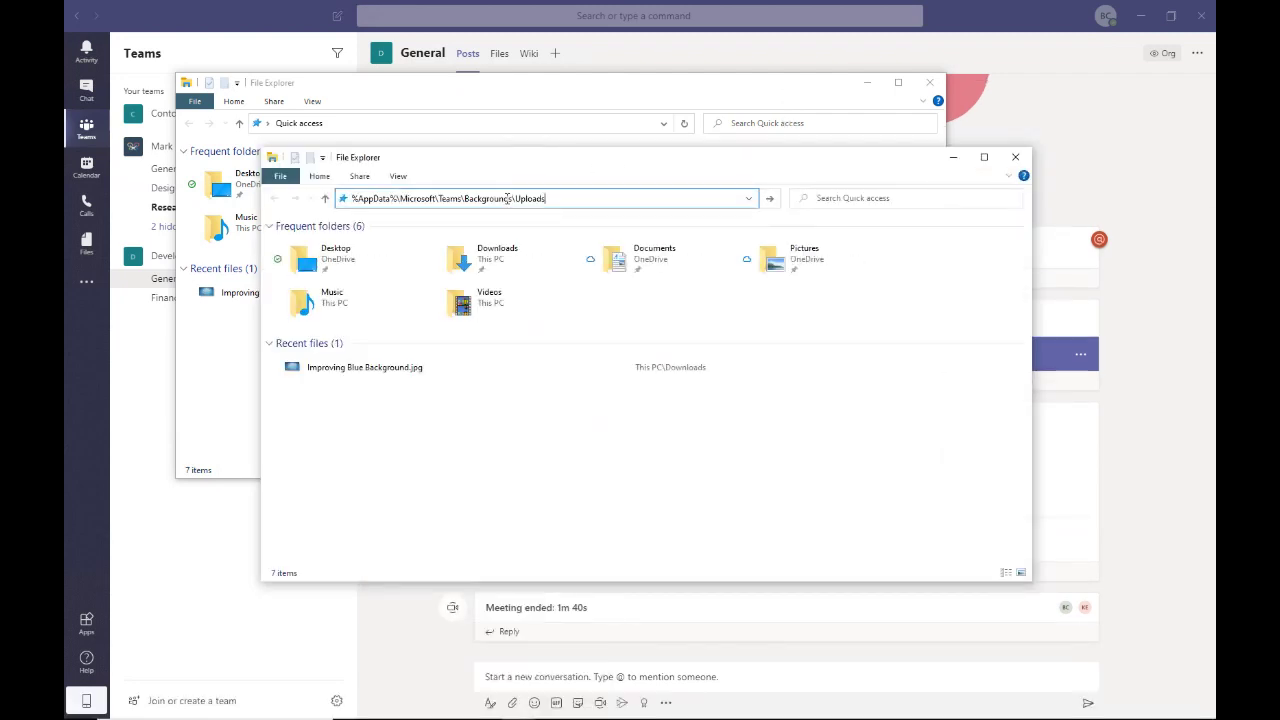
key("Return")
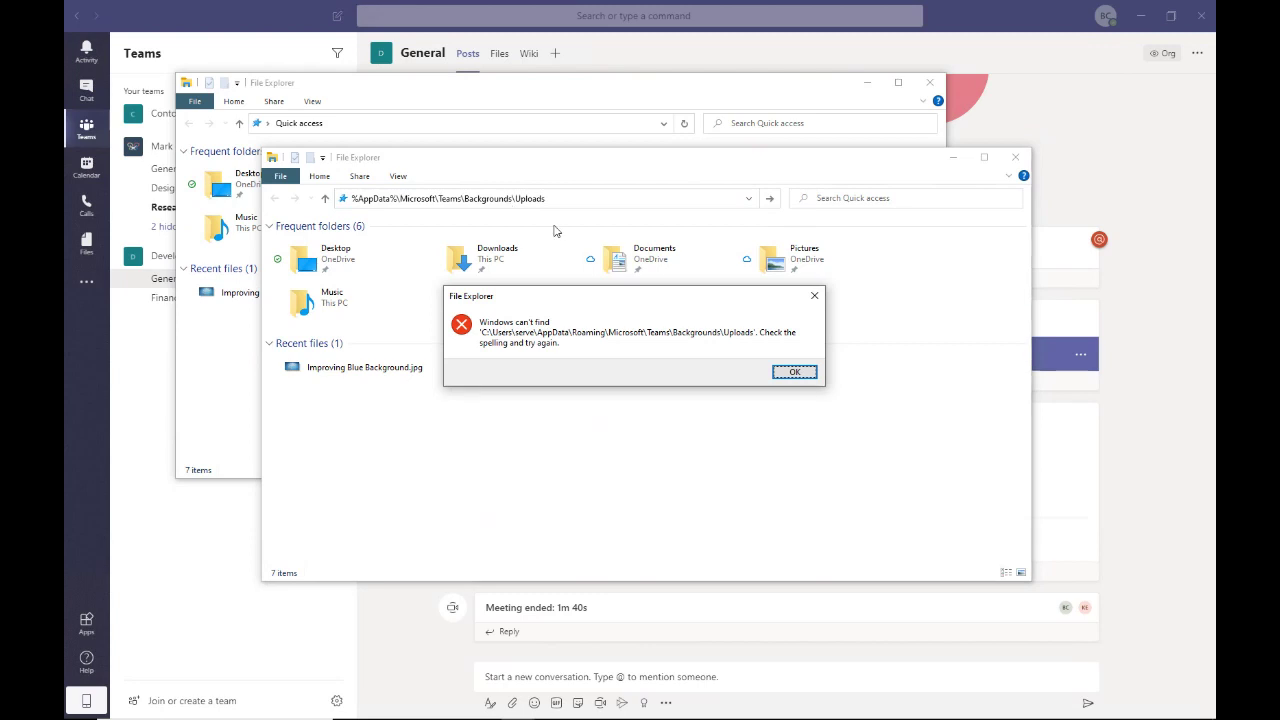
left_click(793, 374)
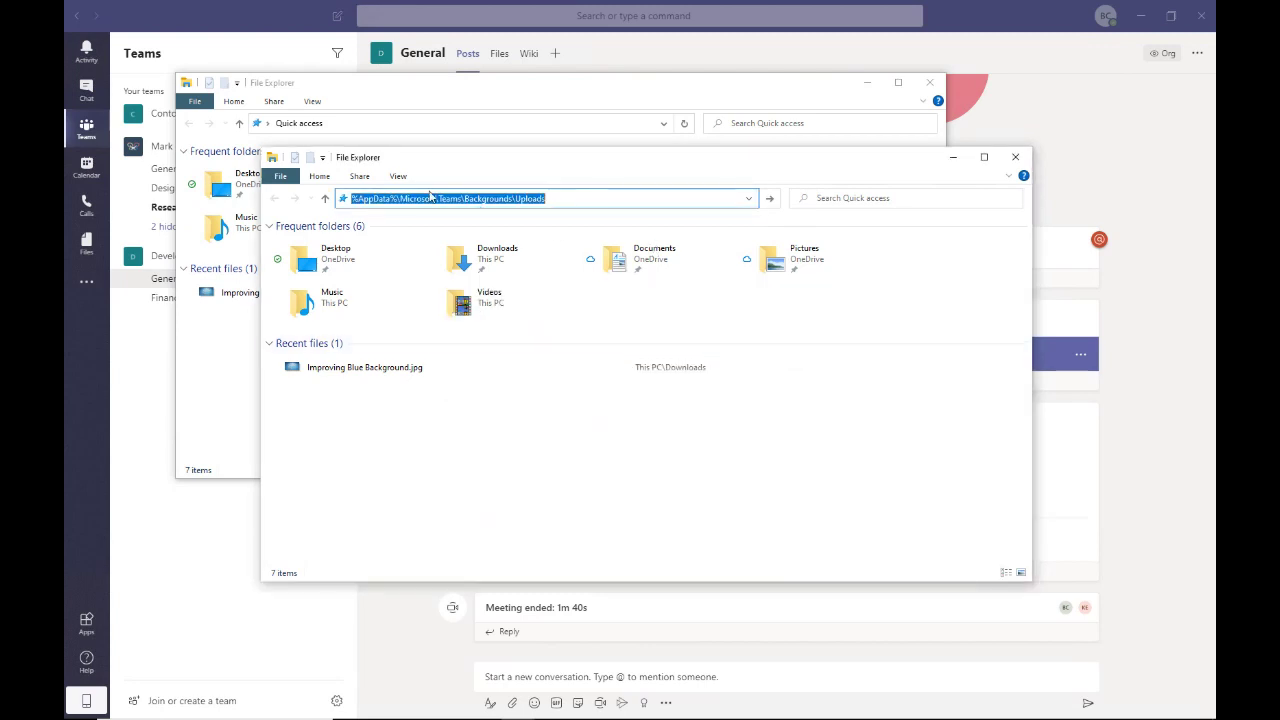
Step: Shorten the folder address to %AppData%\Microsoft\ and open that folder
left_click(421, 198)
left_click_drag(447, 198, 500, 198)
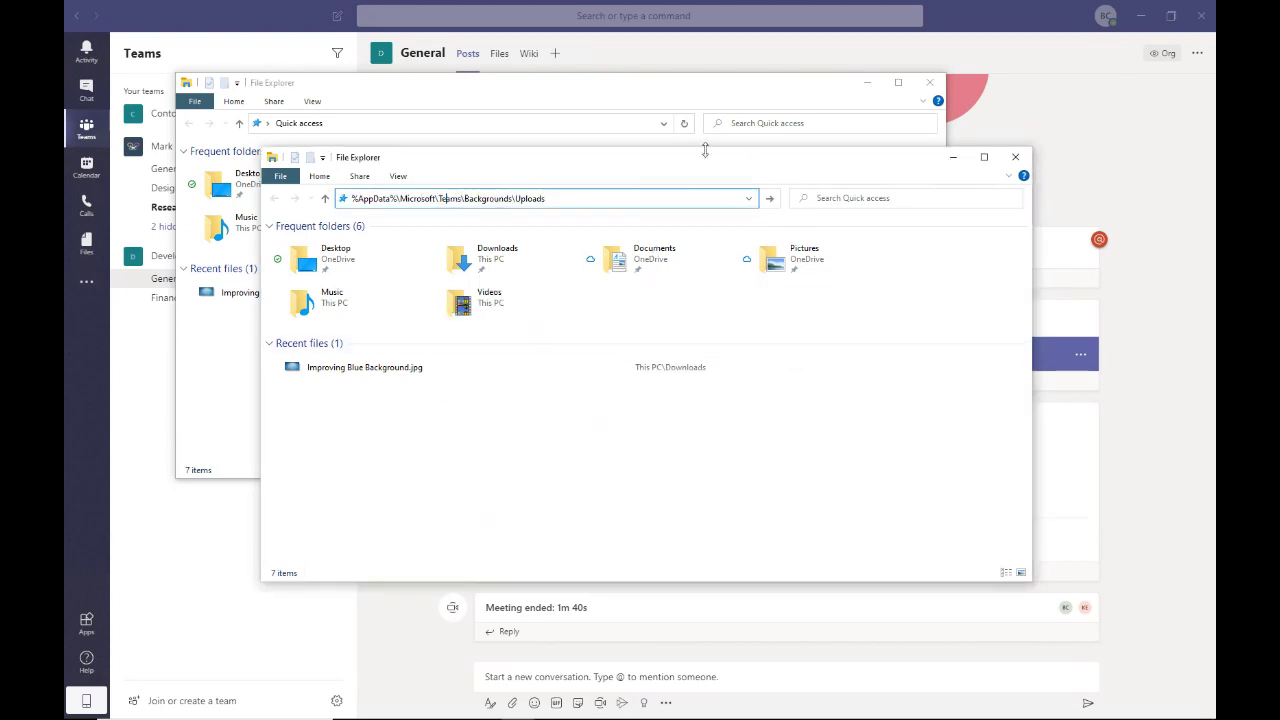
key("shift+End")
key("Delete")
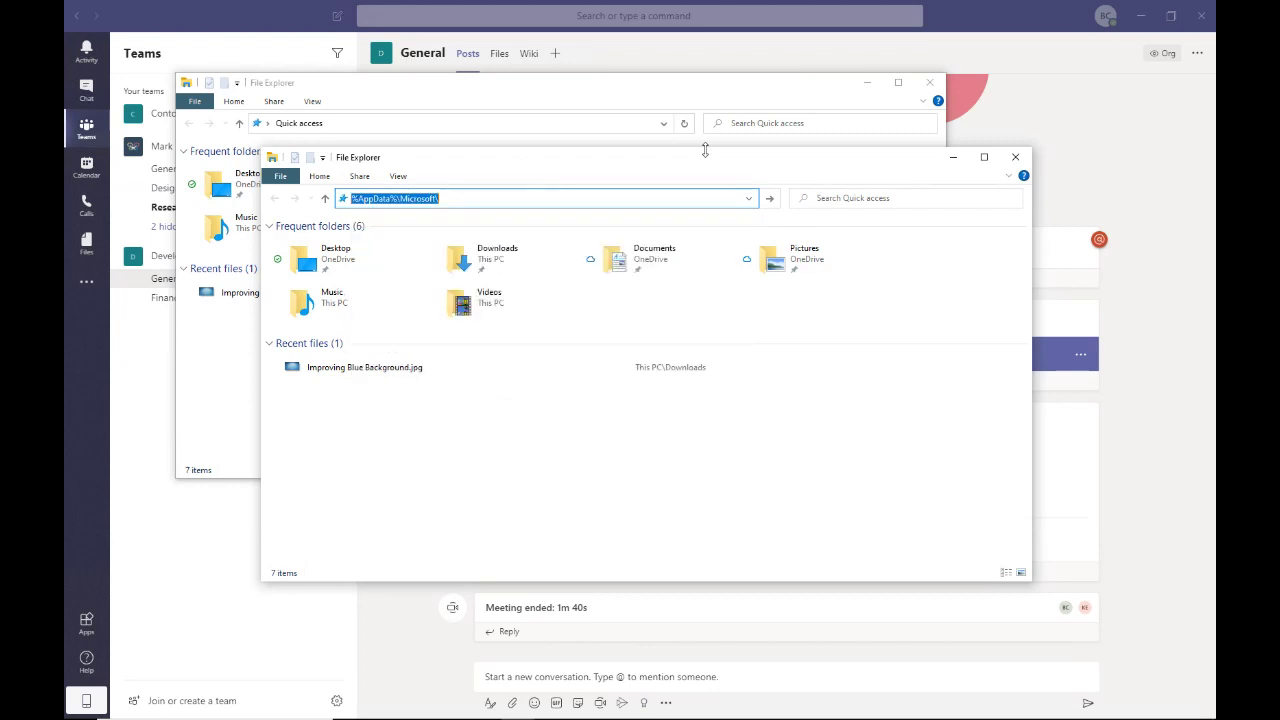
key("Return")
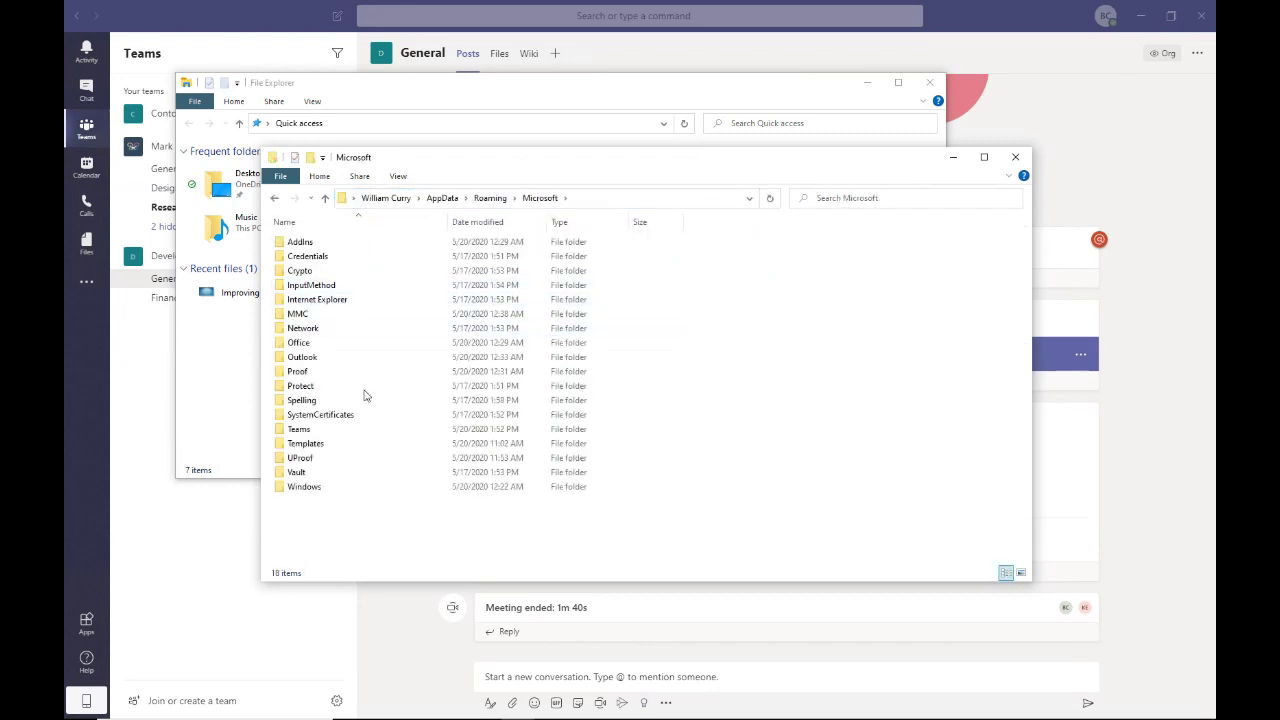
Step: Open the Teams folder inside Microsoft and look through its contents for a Backgrounds folder
left_click(331, 432)
double_click(332, 437)
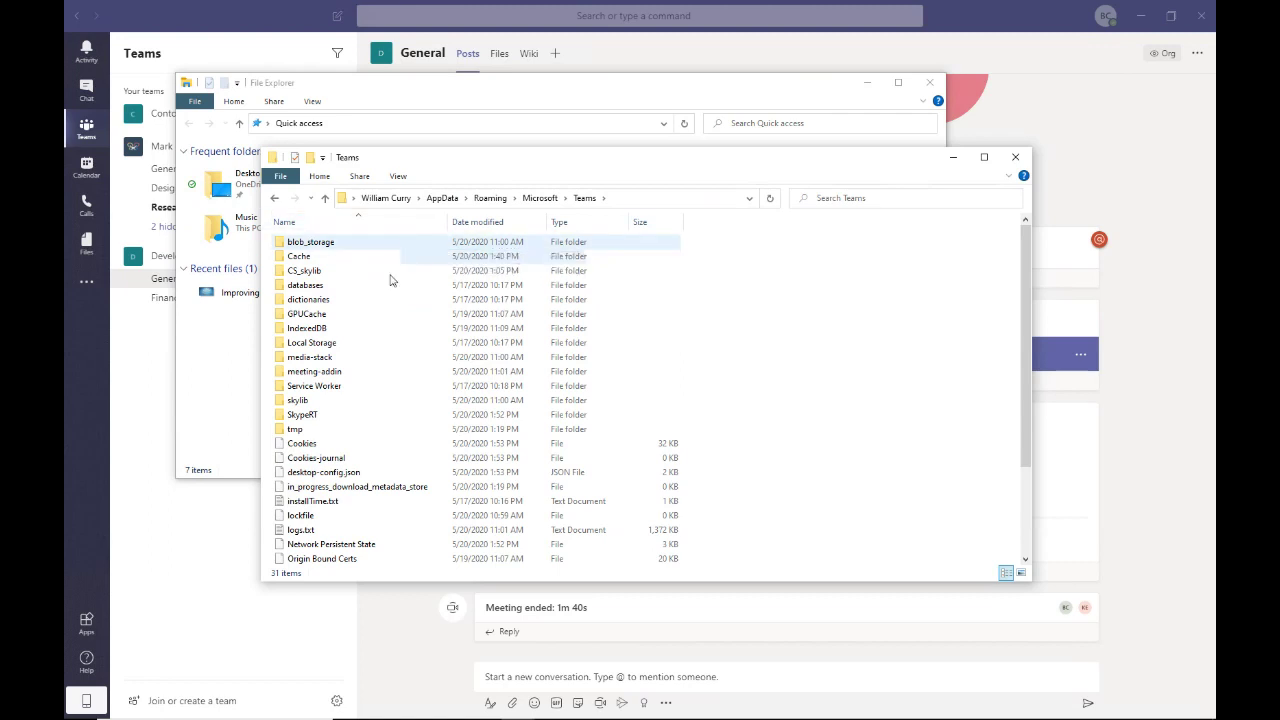
scroll(380, 331, "down", 3)
scroll(380, 331, "up", 3)
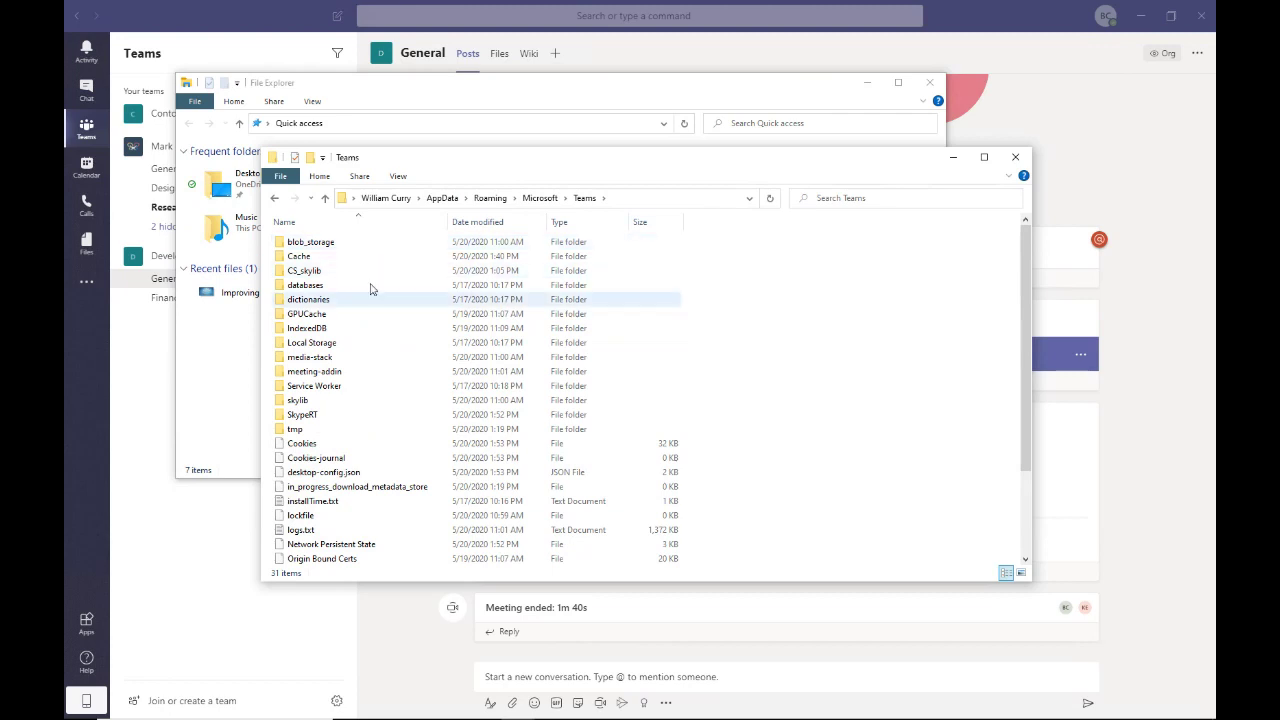
Step: Go back up to the Roaming folder and reopen its Microsoft folder
left_click(326, 198)
left_click(326, 198)
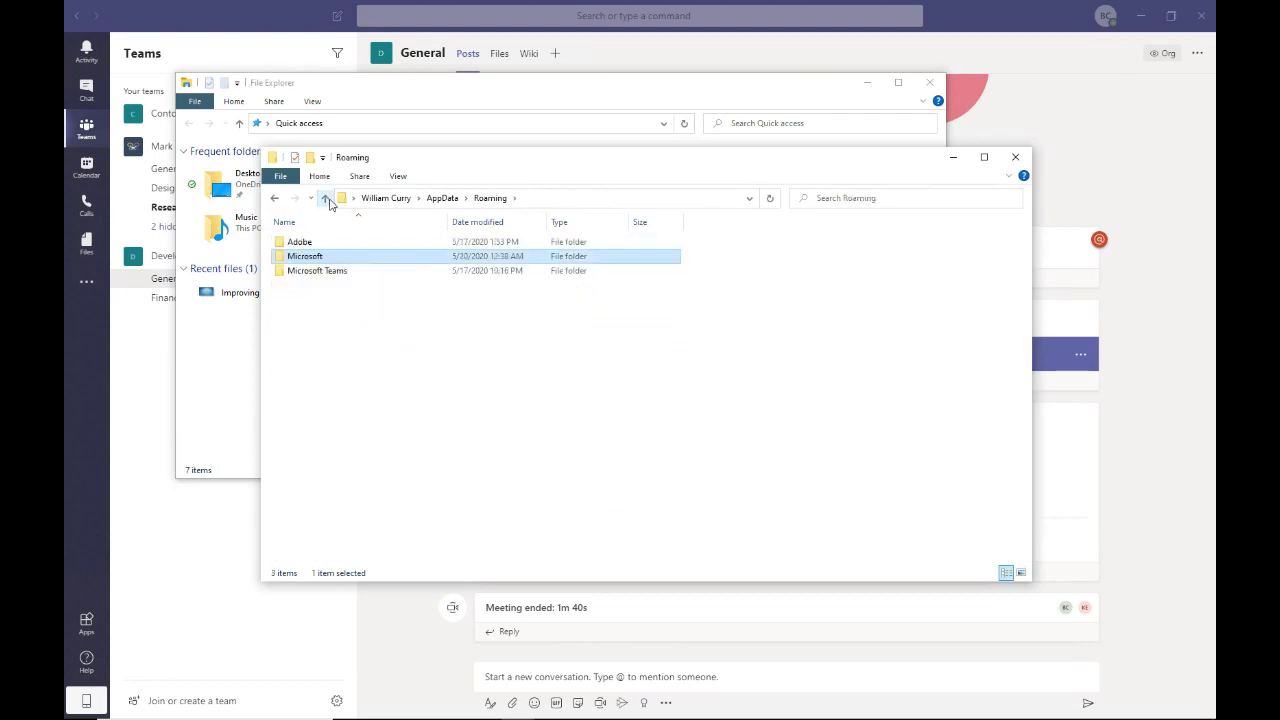
double_click(363, 256)
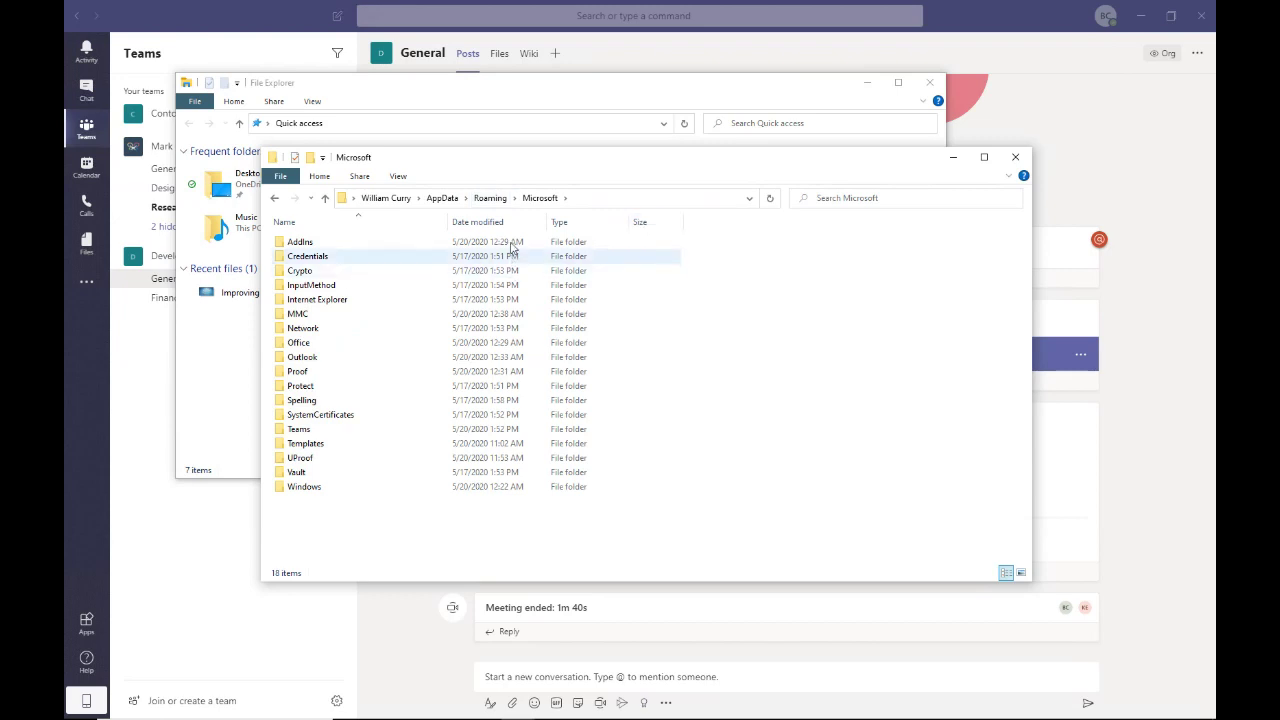
Step: Check the Quick access and Microsoft folder windows once more, and switch back to Microsoft Teams
left_click(372, 109)
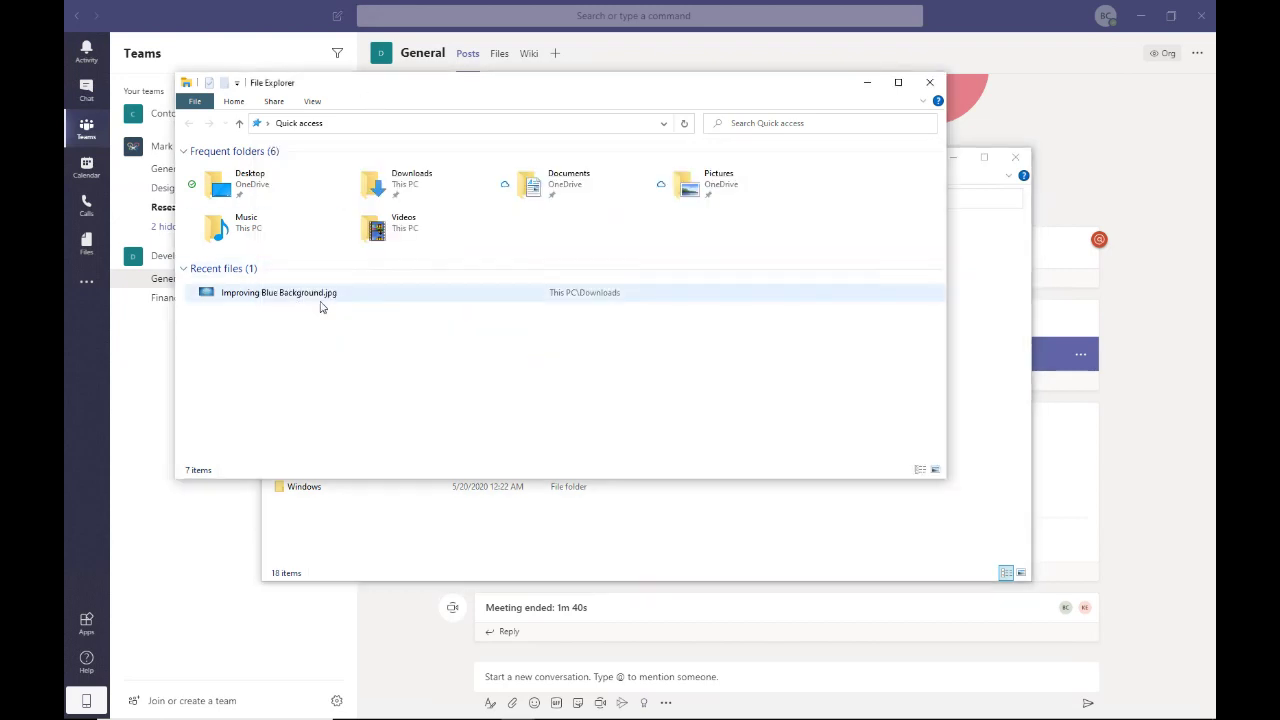
left_click(961, 263)
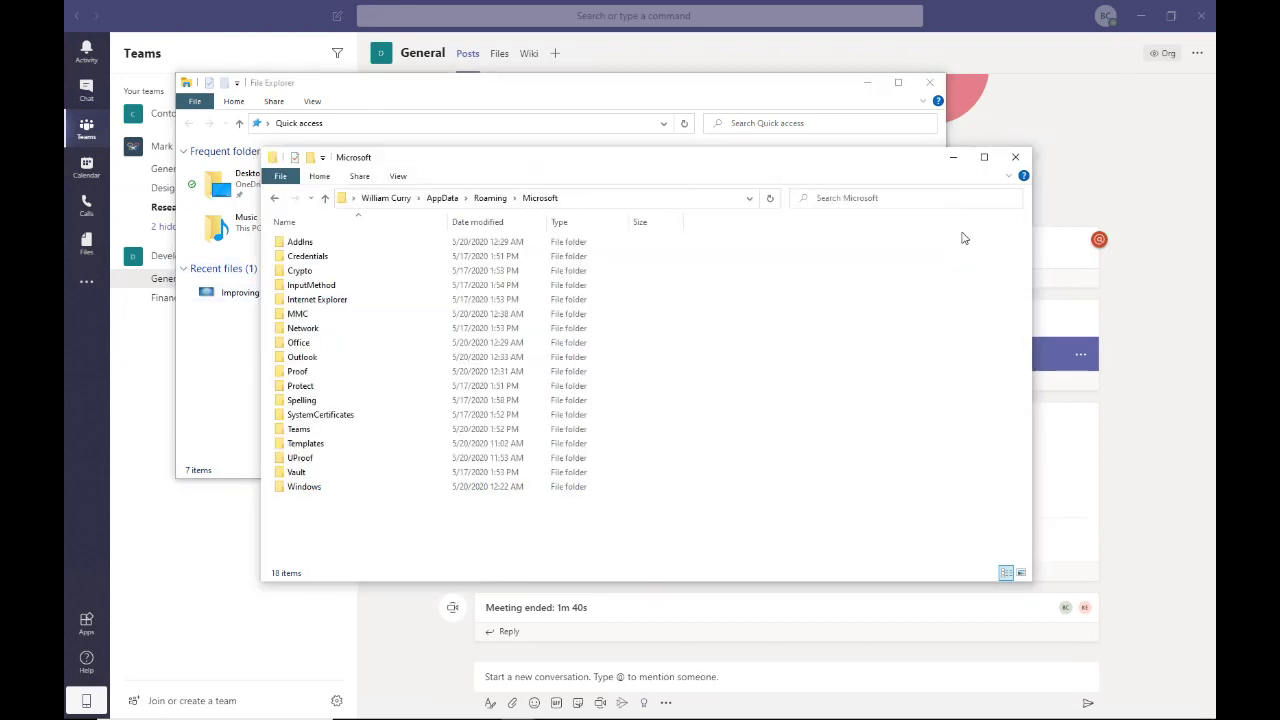
left_click(1080, 80)
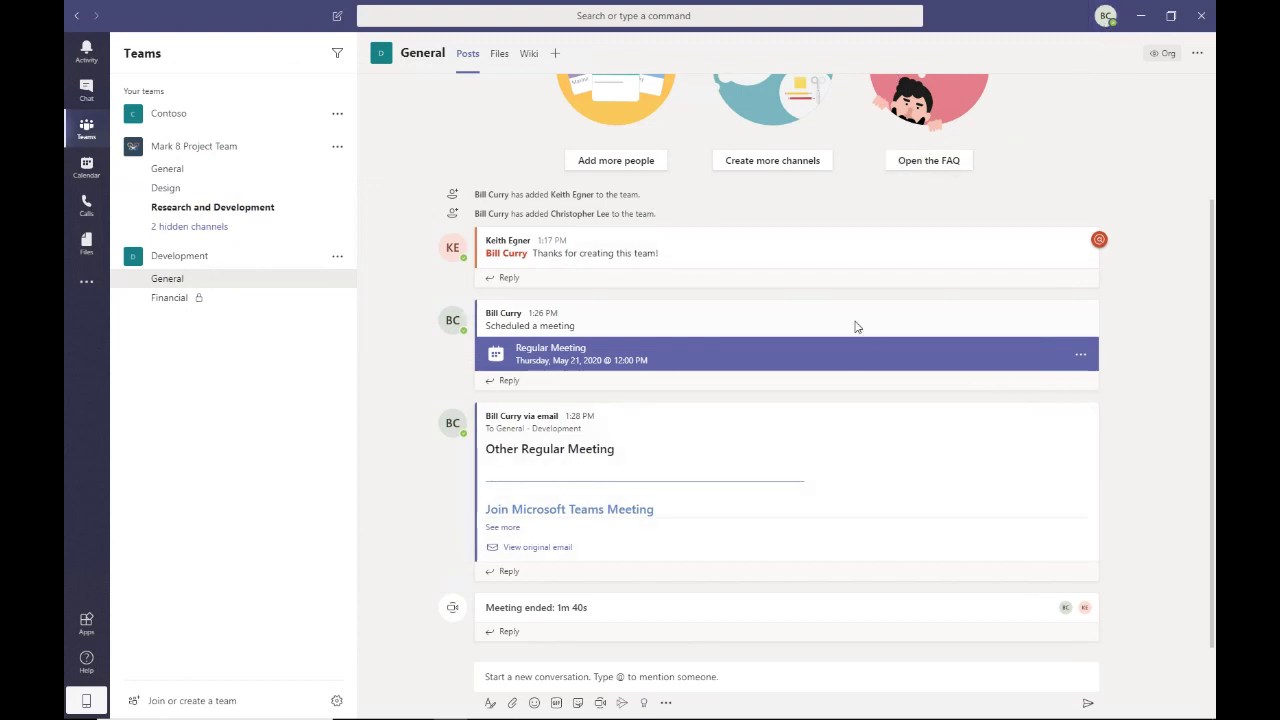
Step: Accept the colleague's incoming screen share and close the chat beside the shared screen
mouse_move(803, 331)
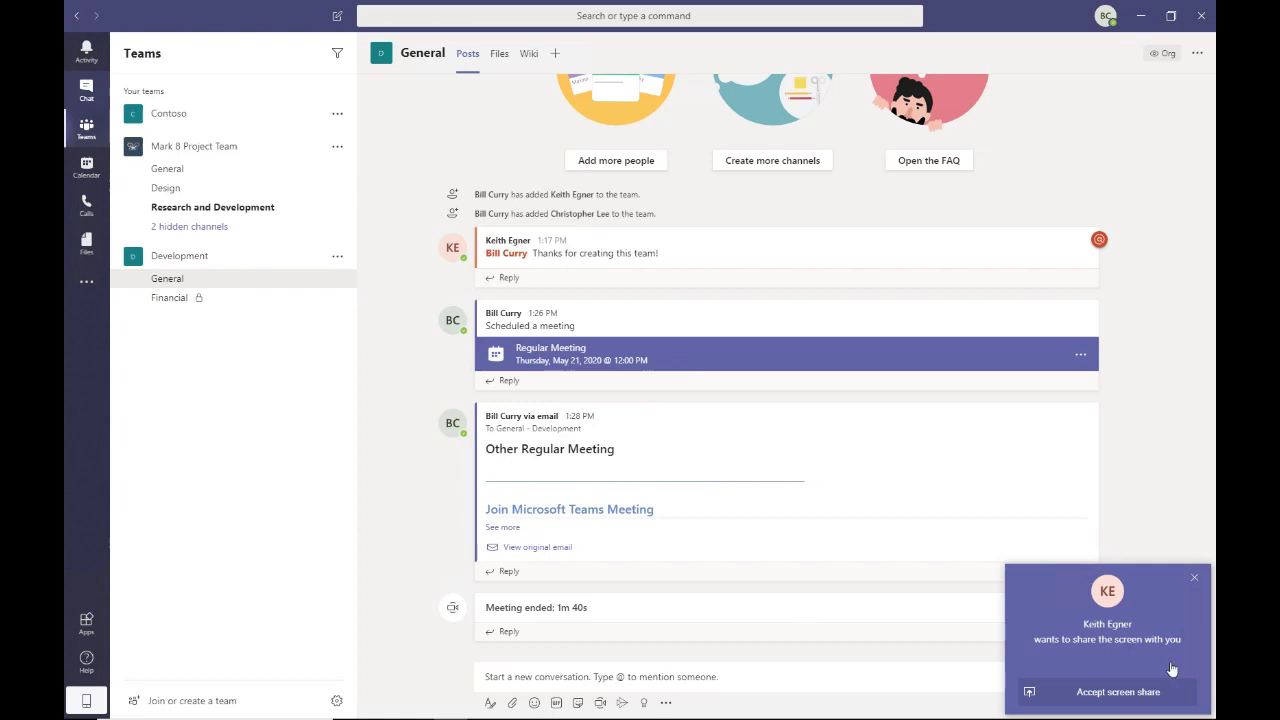
left_click(1118, 692)
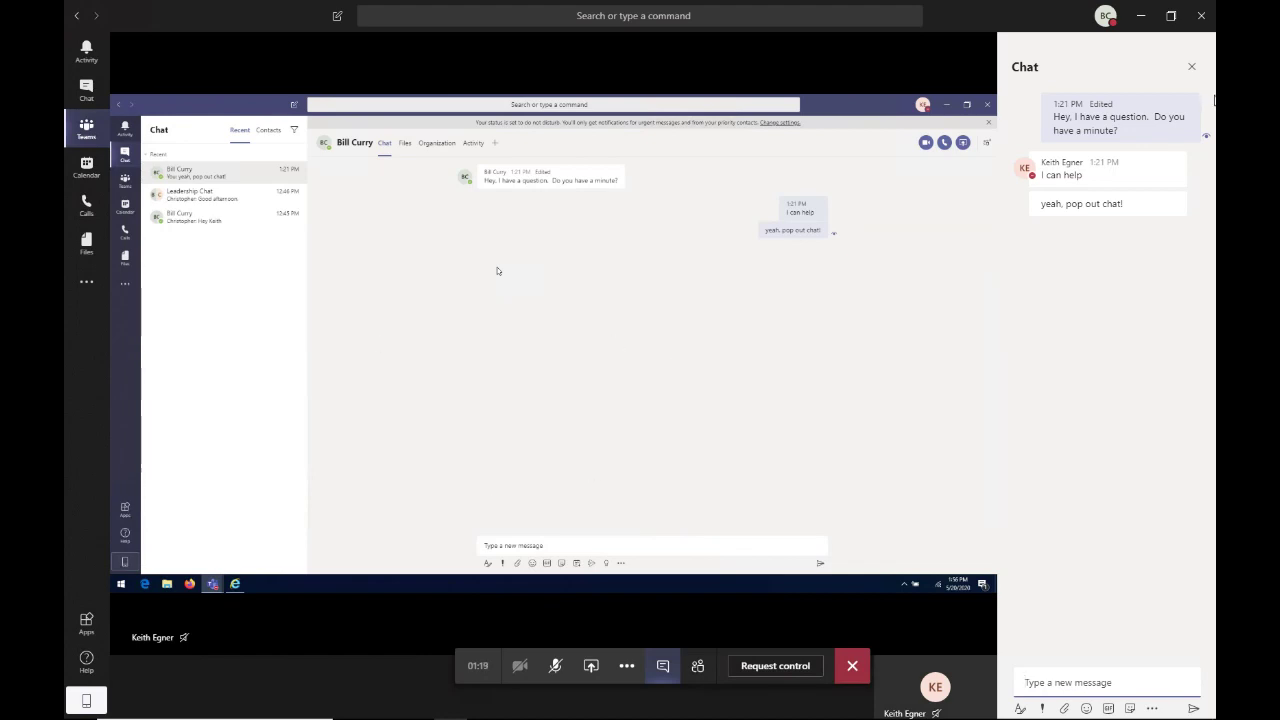
left_click(1191, 66)
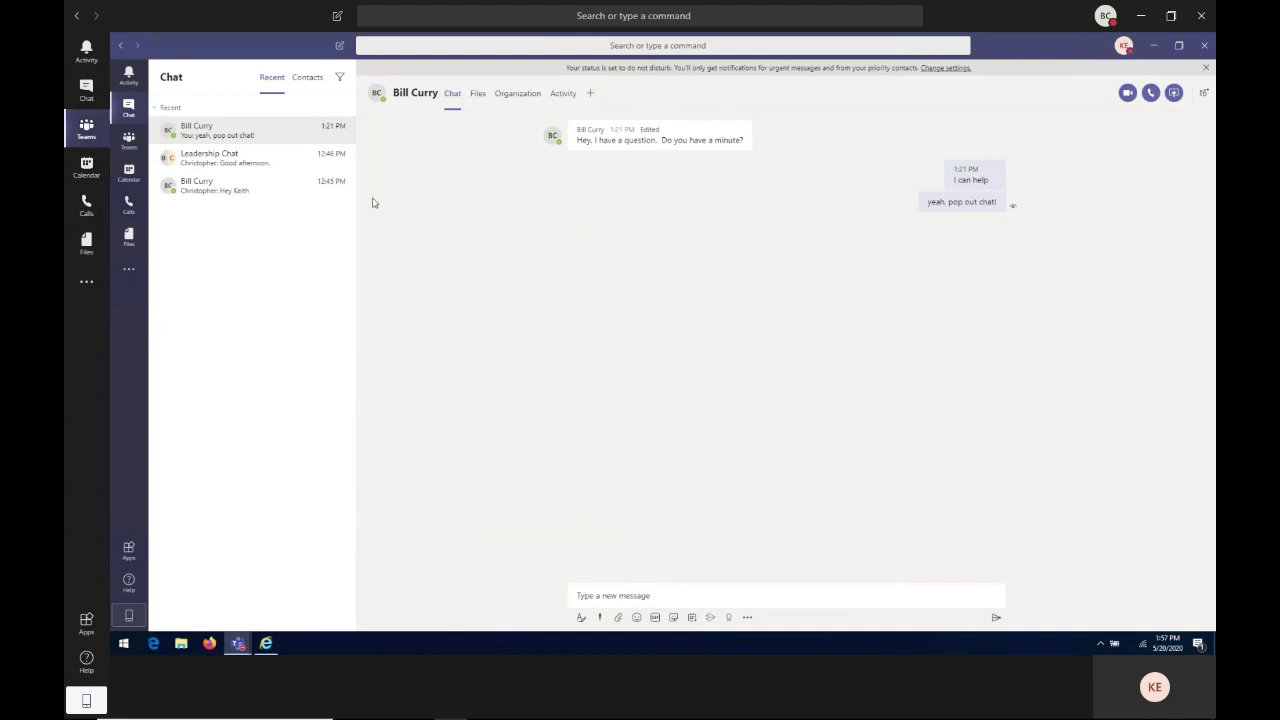
Step: From the teams view, run the /activity command for the administrative assistant and open their reply about finding vendor information
left_click(129, 140)
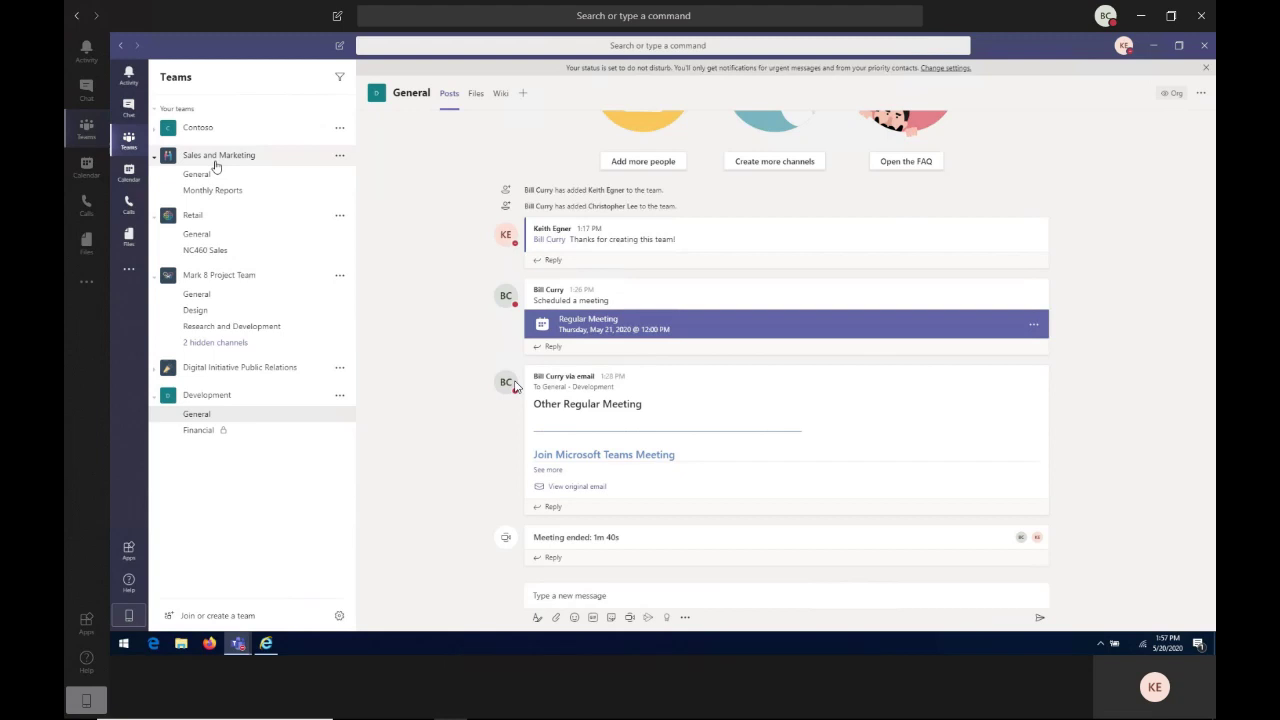
left_click(459, 45)
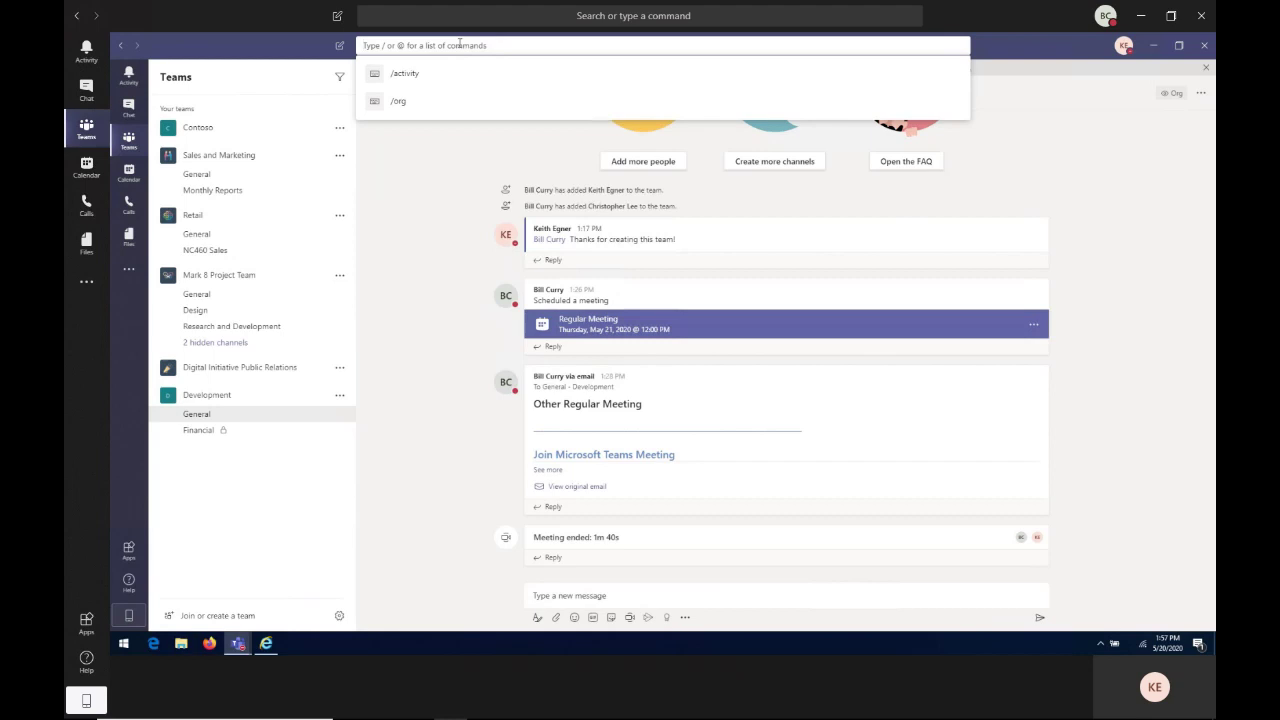
type("/activ")
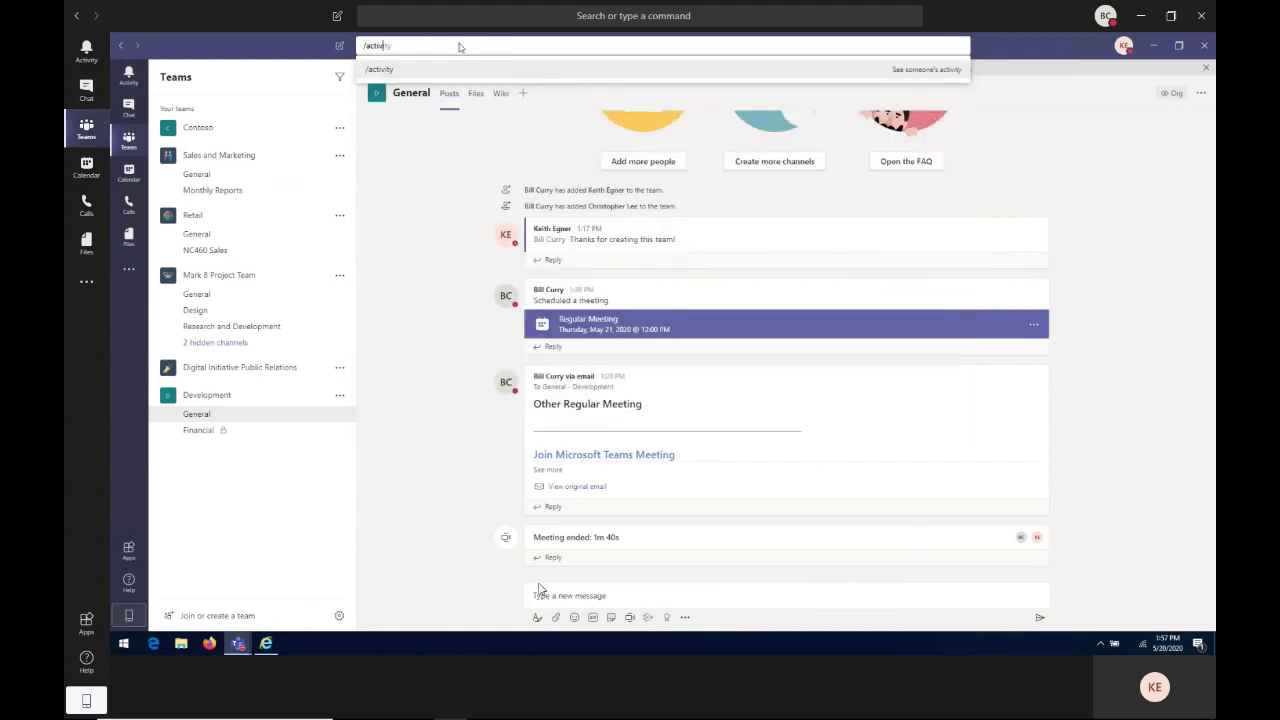
type("ity")
key("Return")
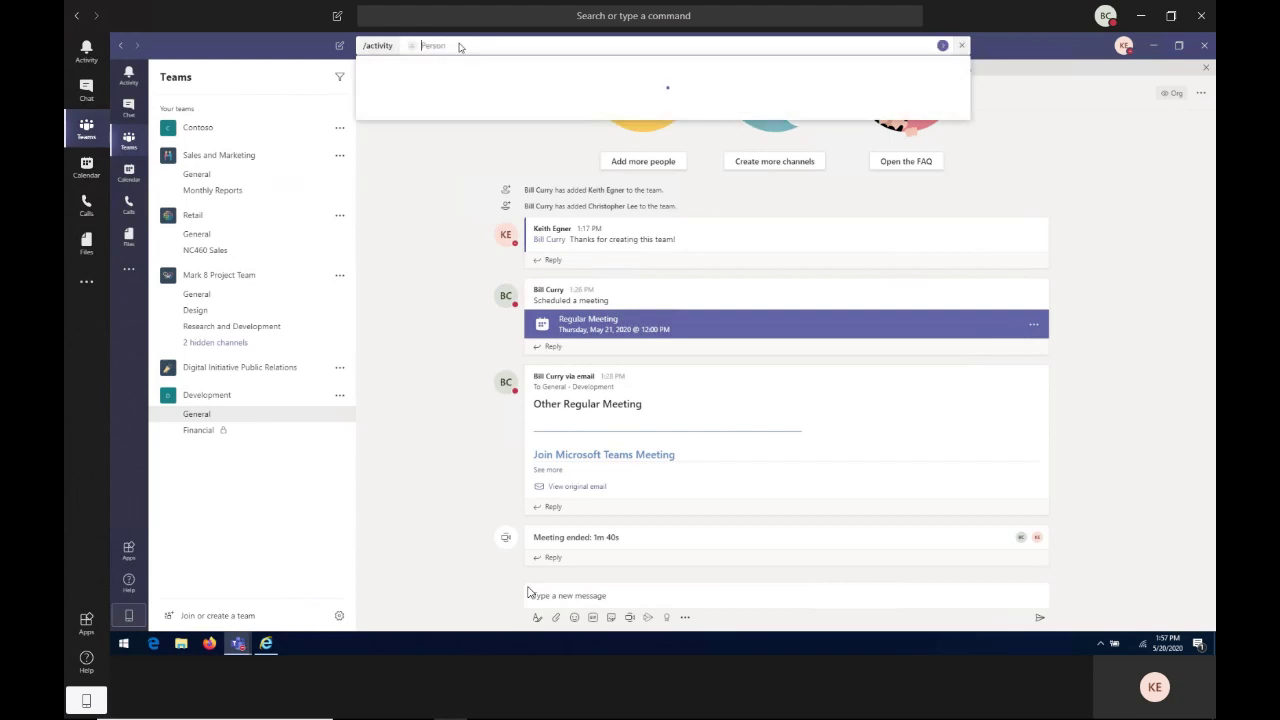
type("debr")
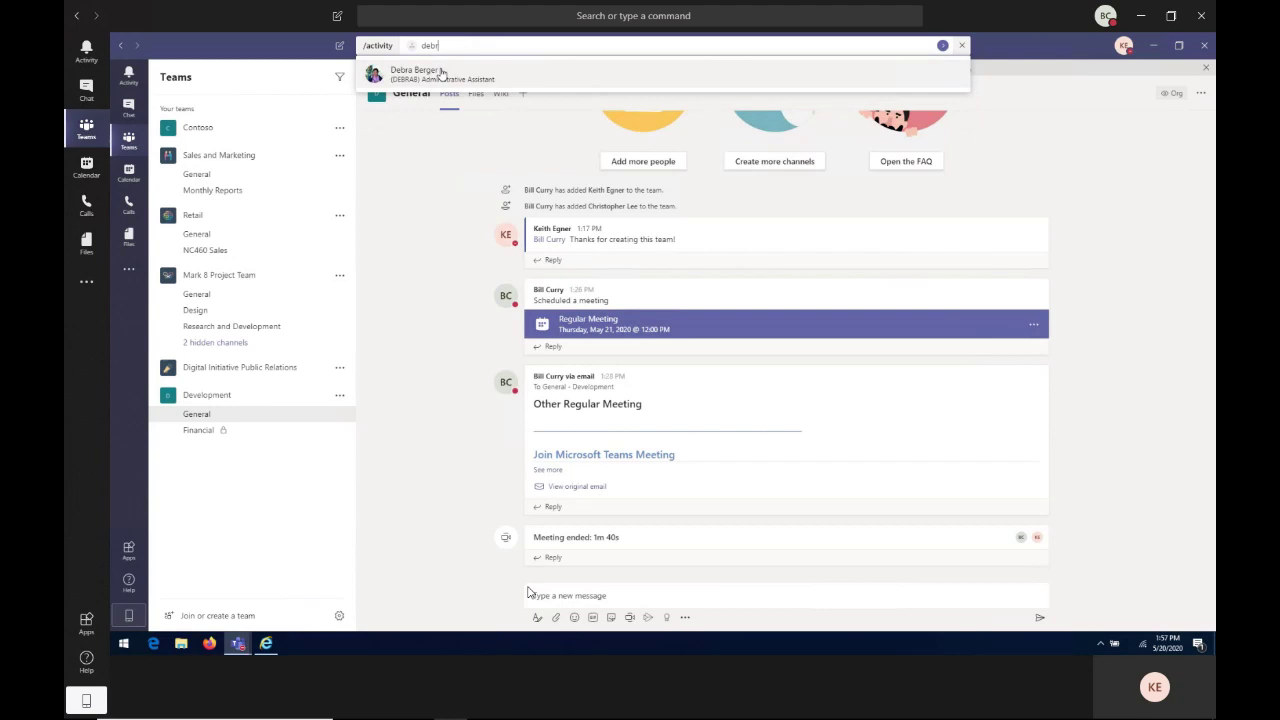
left_click(441, 74)
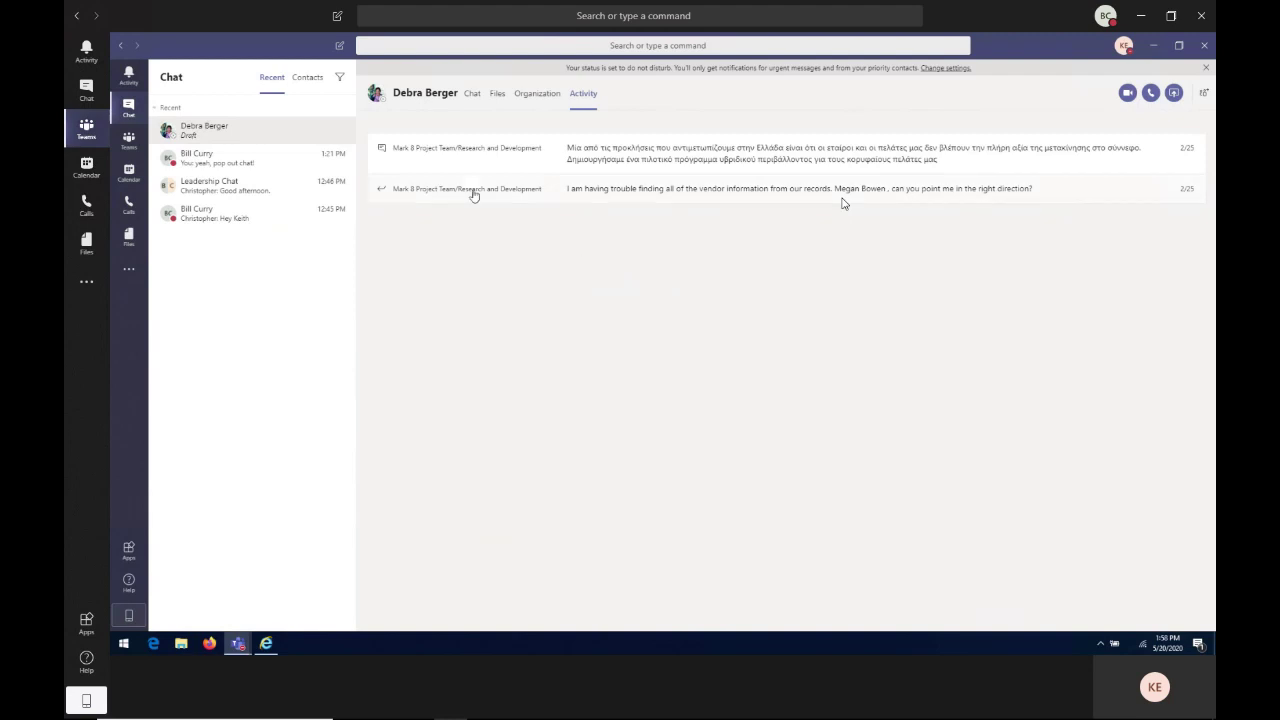
left_click(633, 197)
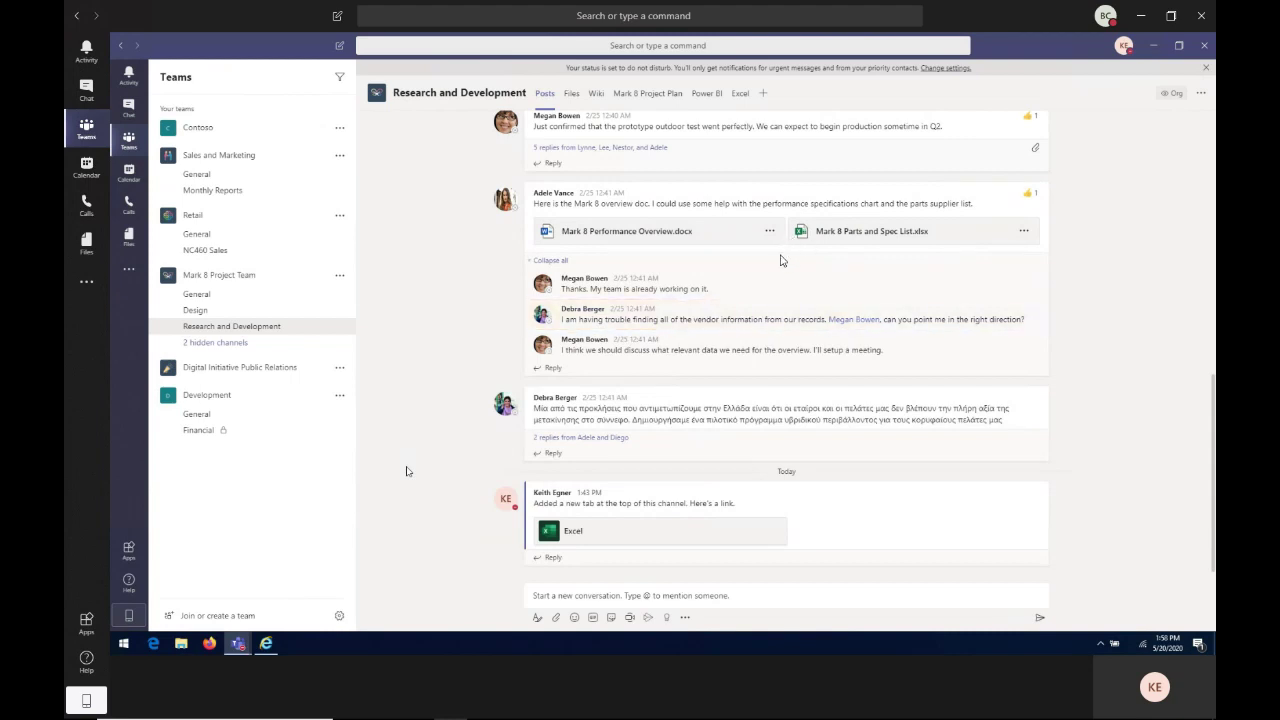
Step: Show the buyer's org chart with the /org command and open a new chat with the director from it
left_click(503, 44)
type("/org")
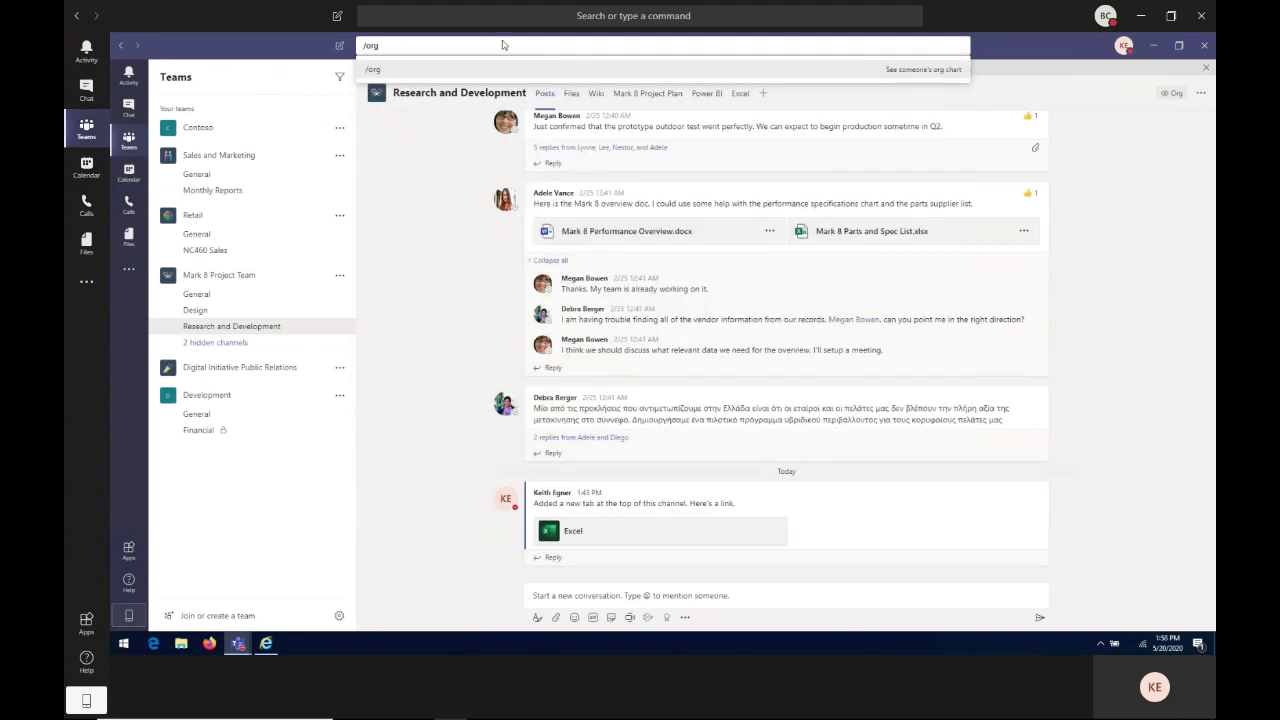
key("Return")
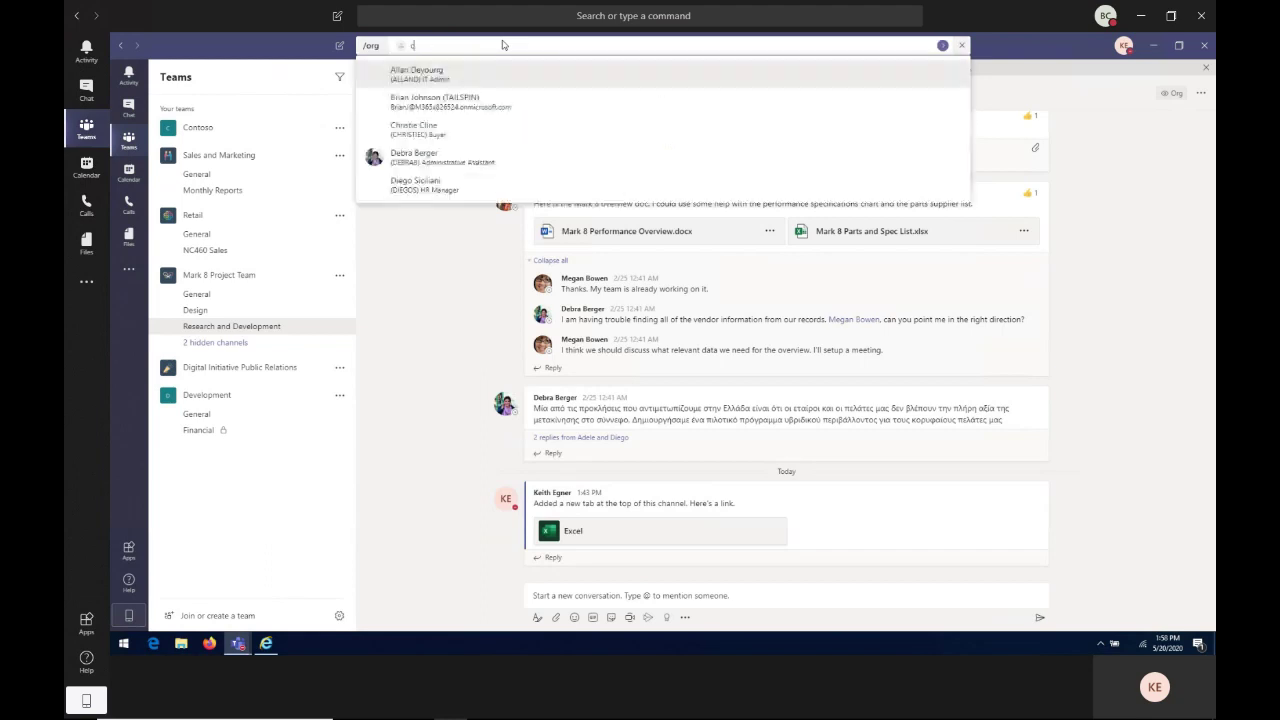
type("christie")
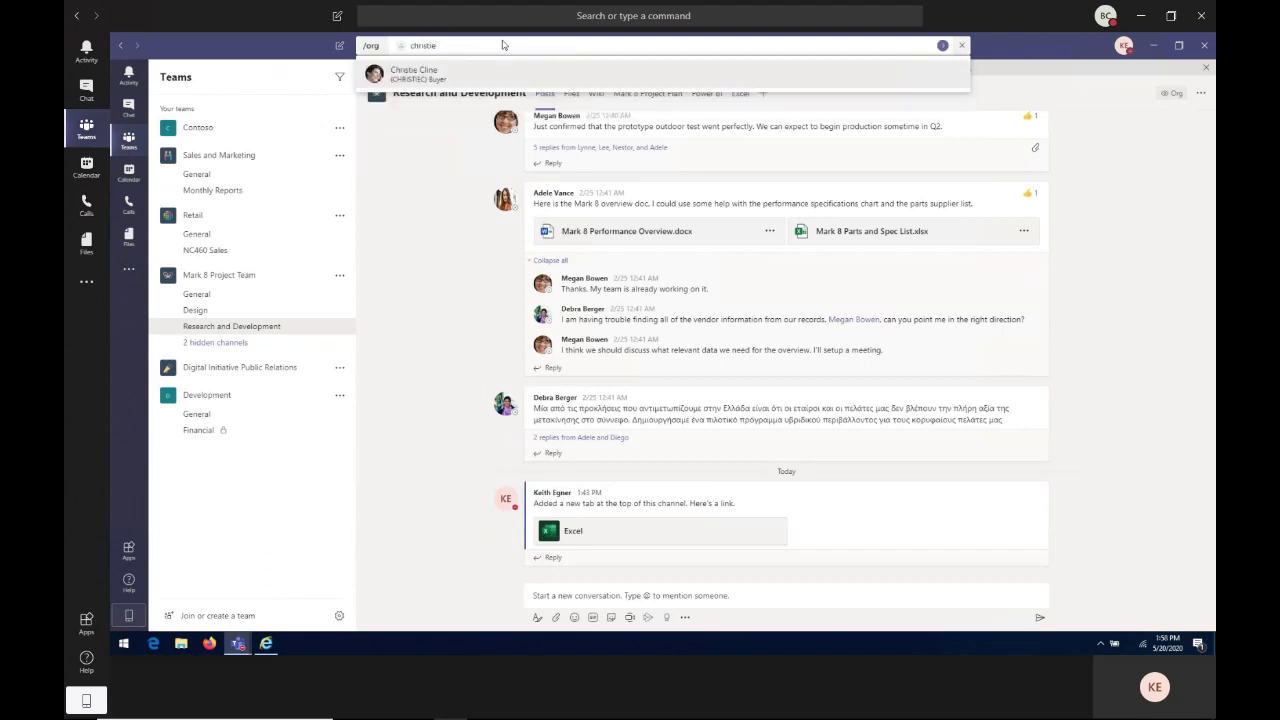
type(" cline")
left_click(419, 74)
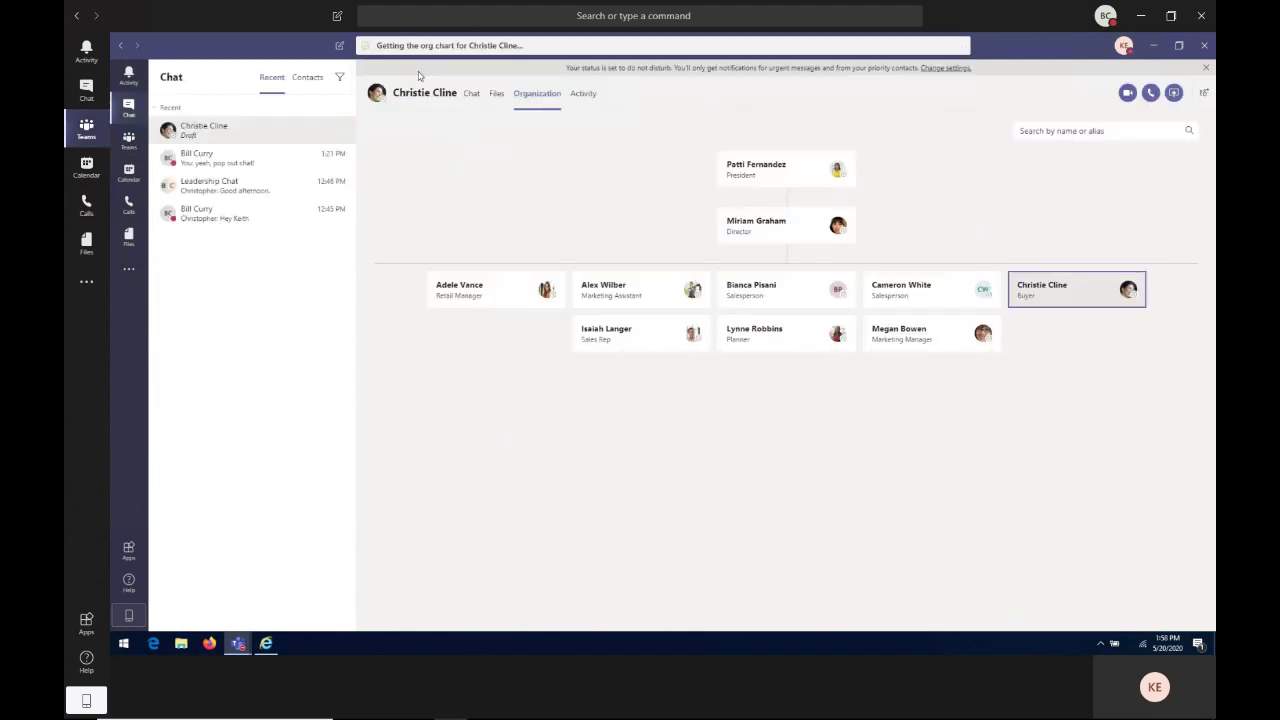
mouse_move(786, 229)
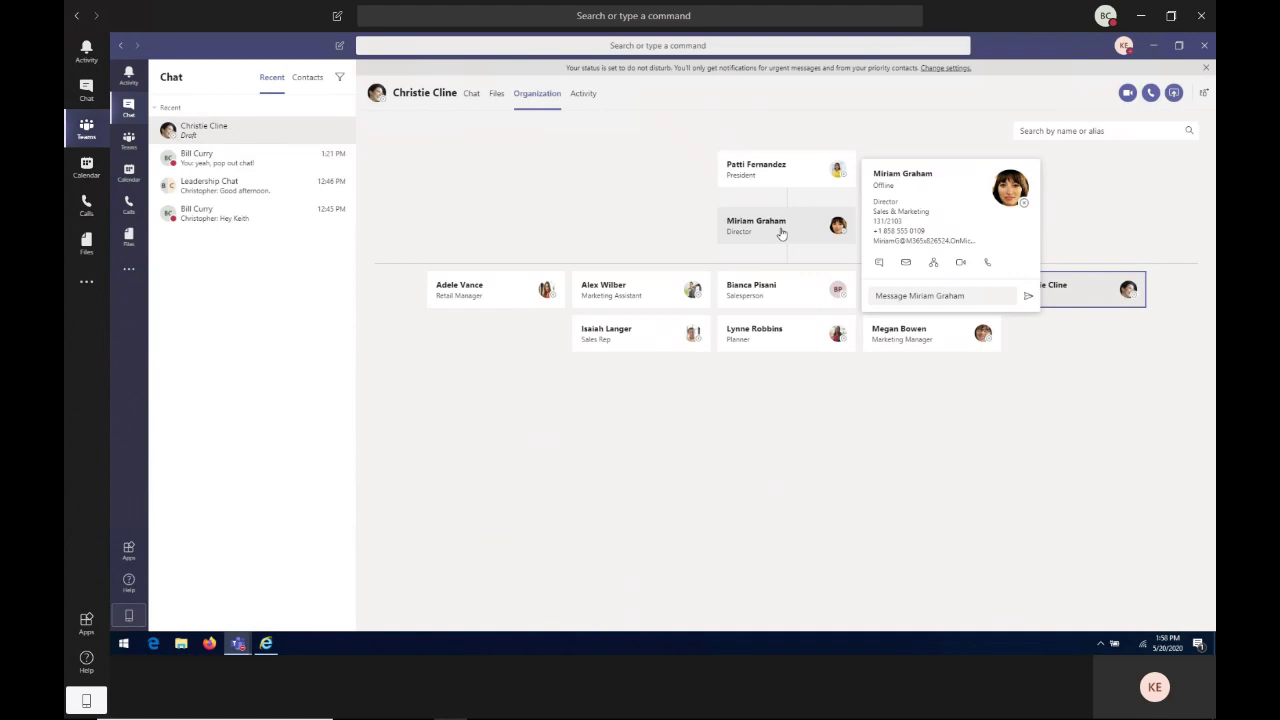
left_click(880, 262)
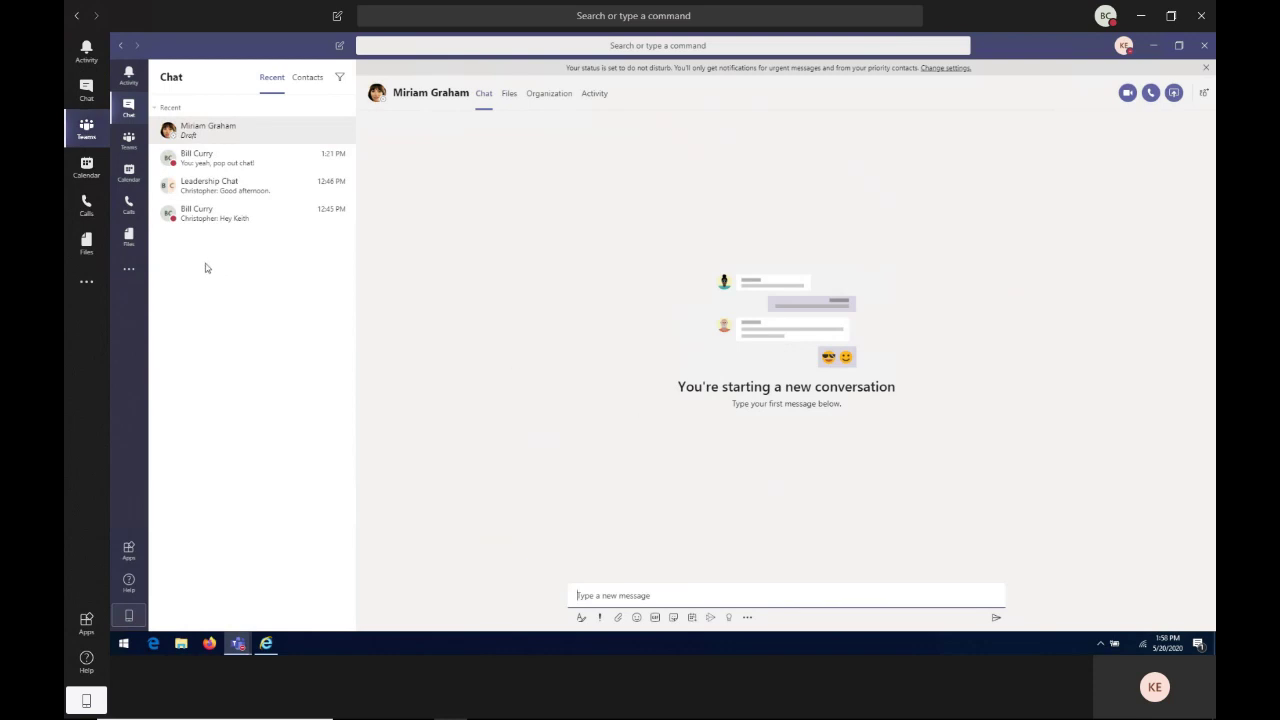
Step: Return to the teams list and show the files of the Sales and Marketing team's General channel
left_click(129, 140)
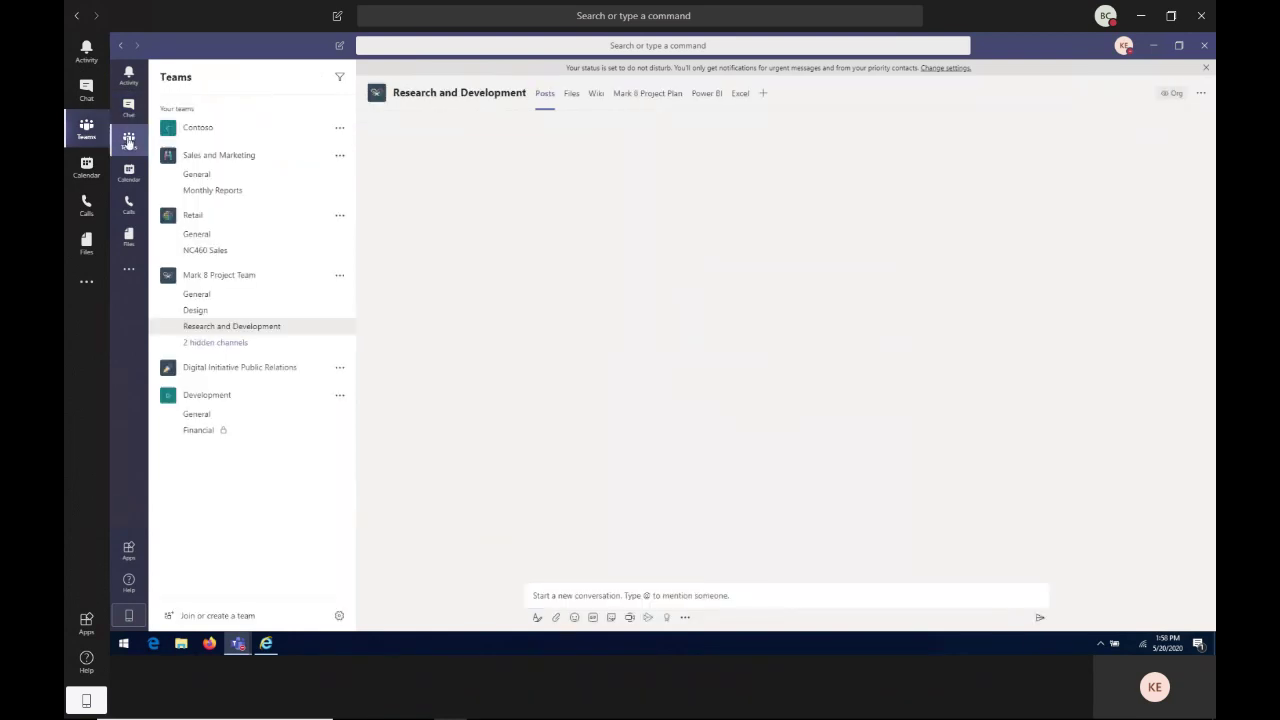
left_click(238, 176)
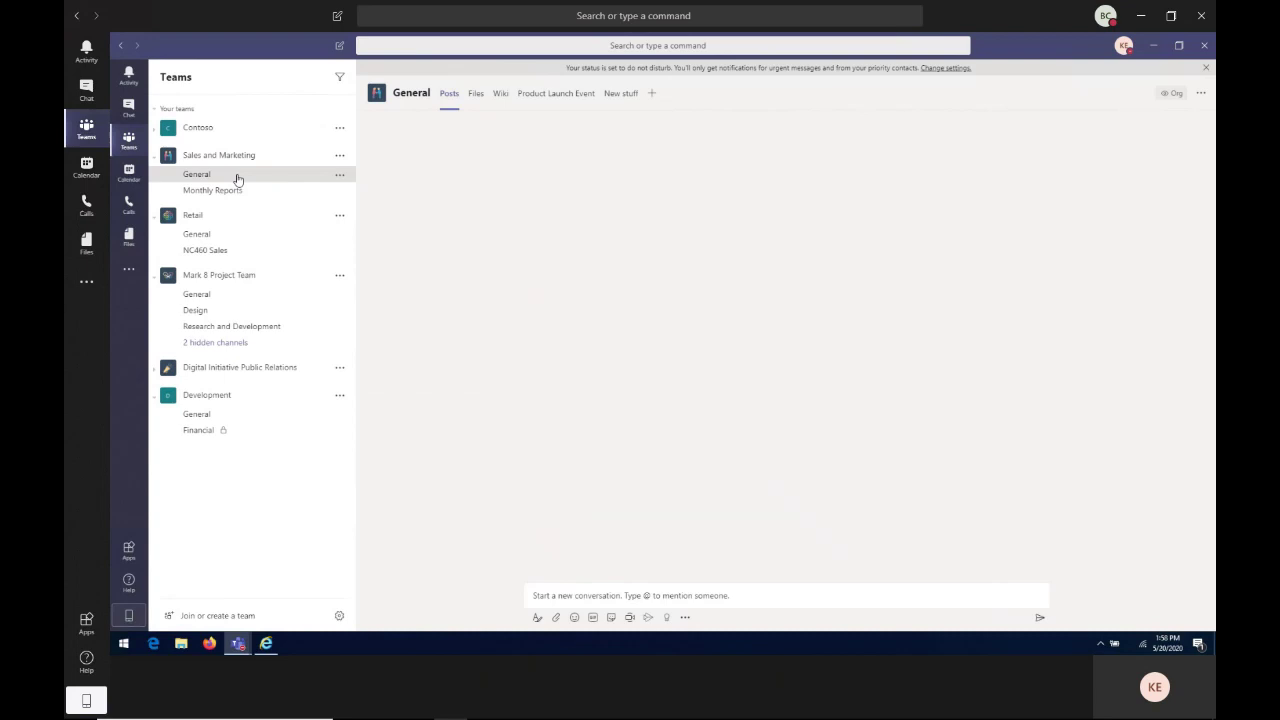
left_click(476, 93)
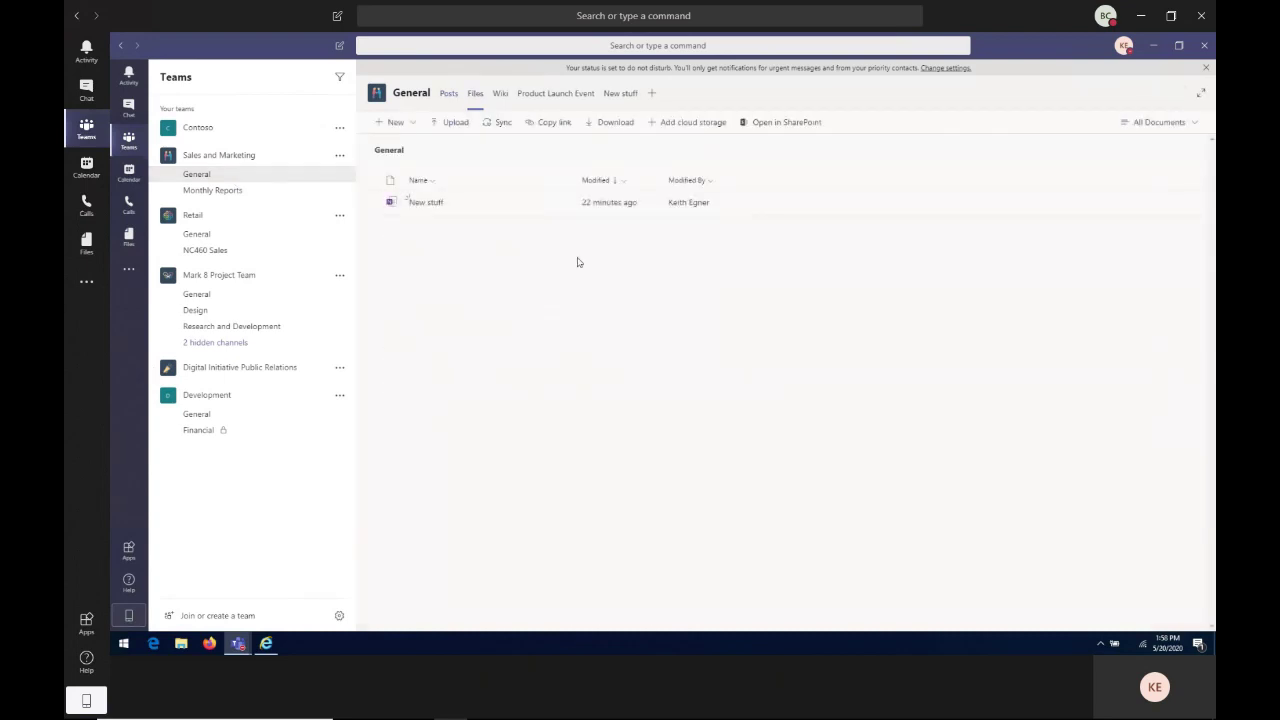
Step: Show the files of the Retail team's General channel as tiles
left_click(210, 241)
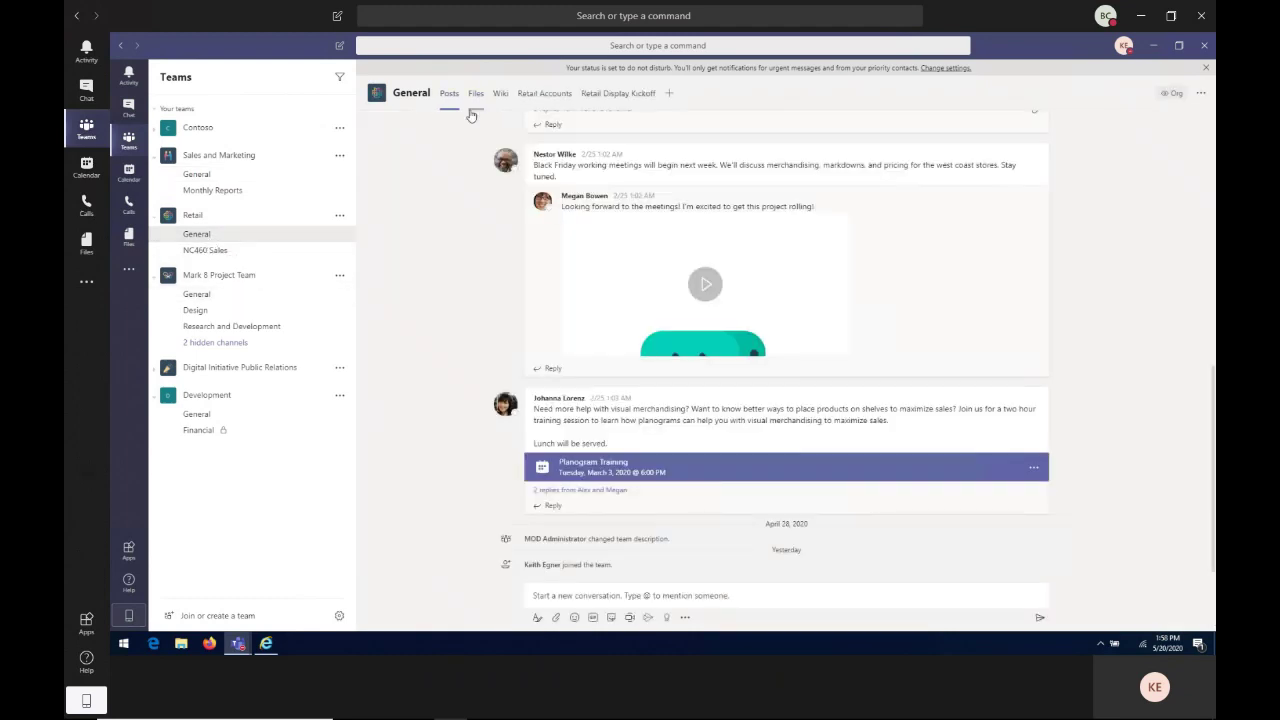
left_click(475, 93)
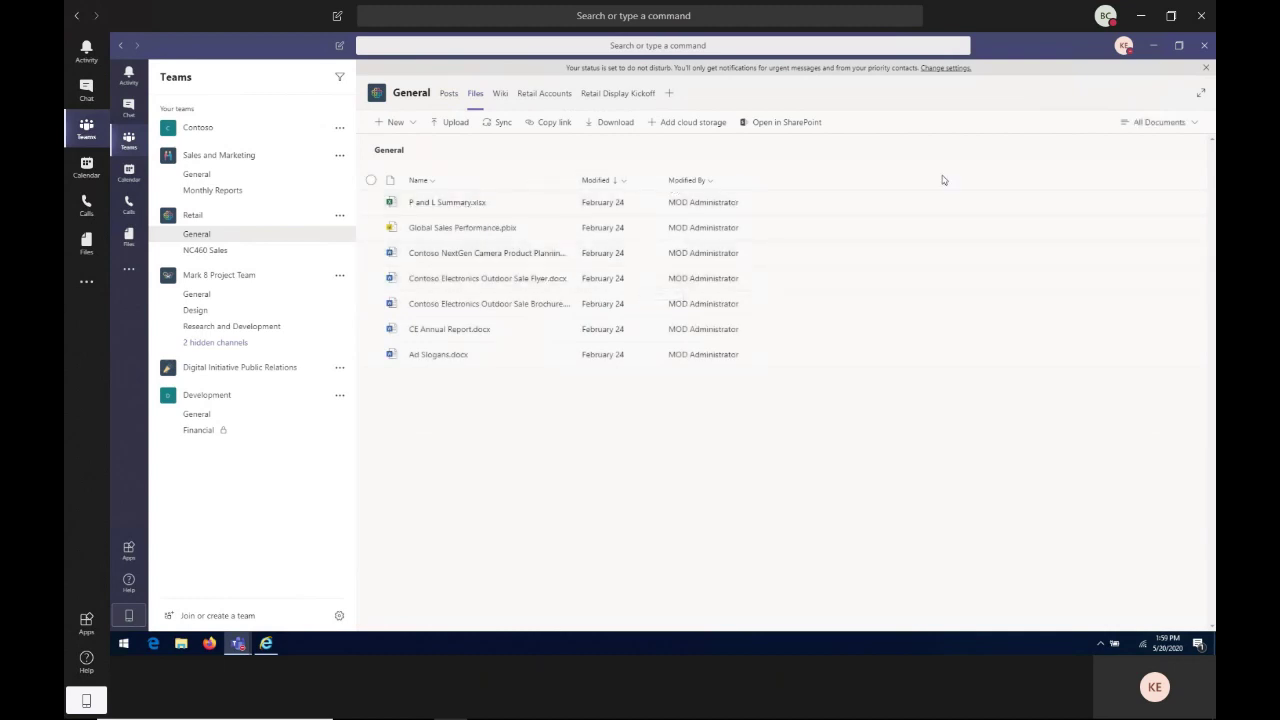
left_click(1145, 125)
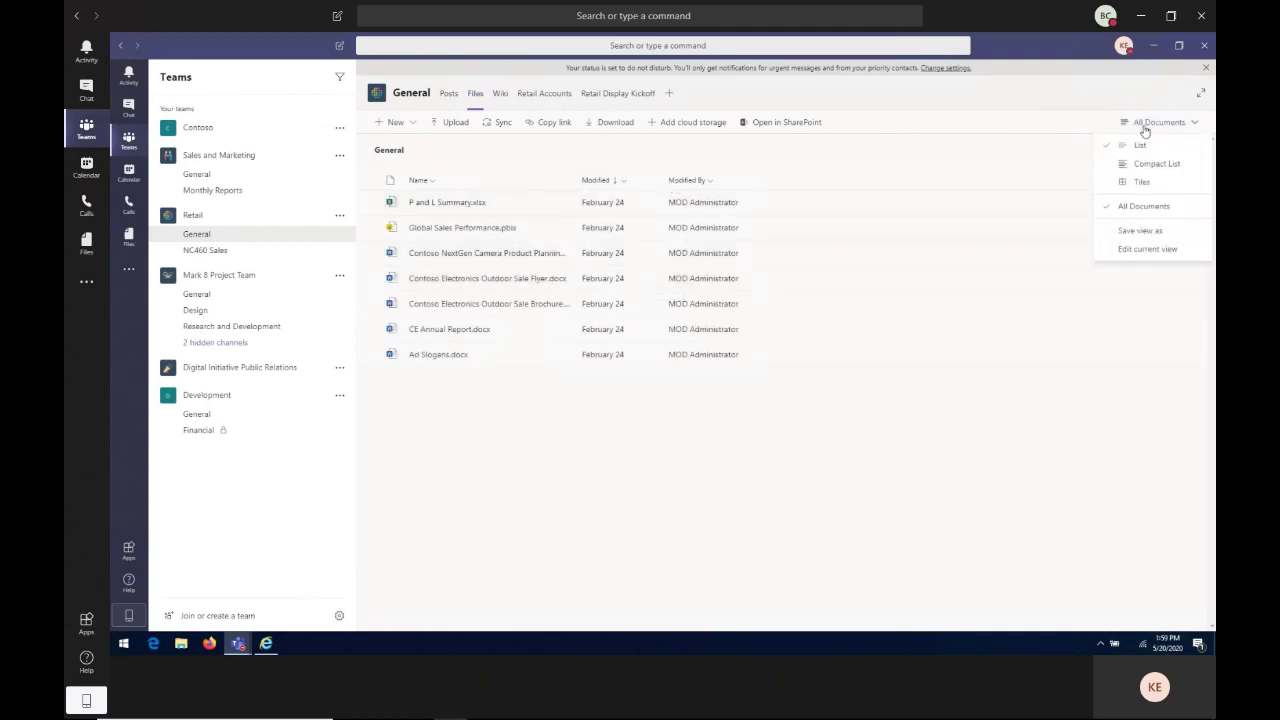
left_click(1141, 186)
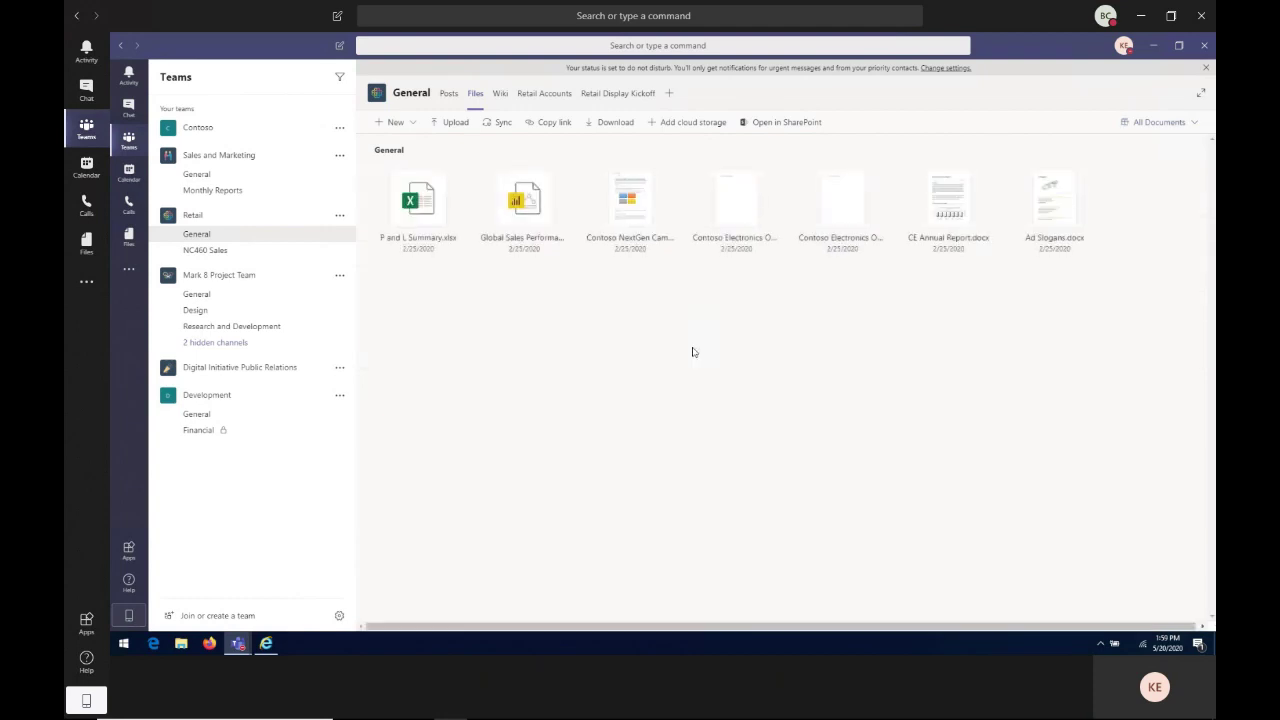
Step: Pin P and L Summary.xlsx and the Contoso NextGen Camera document to the top of the Retail General channel's files
left_click(462, 172)
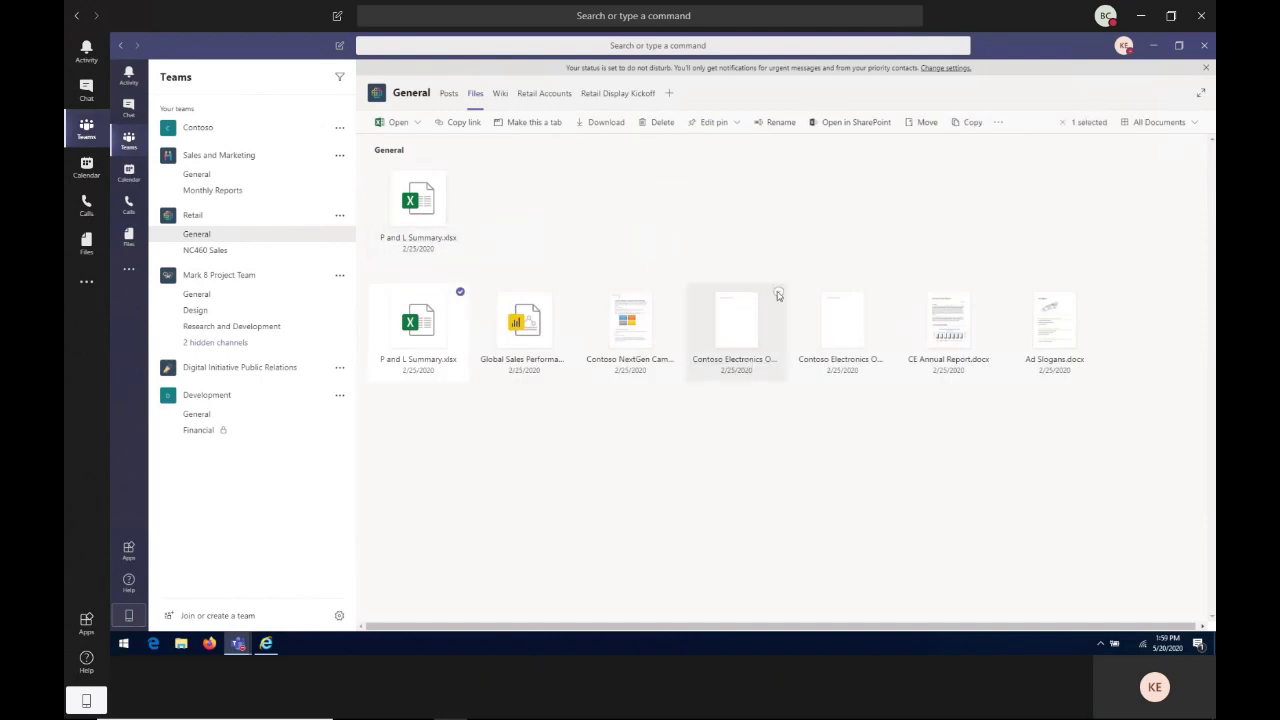
left_click(778, 293)
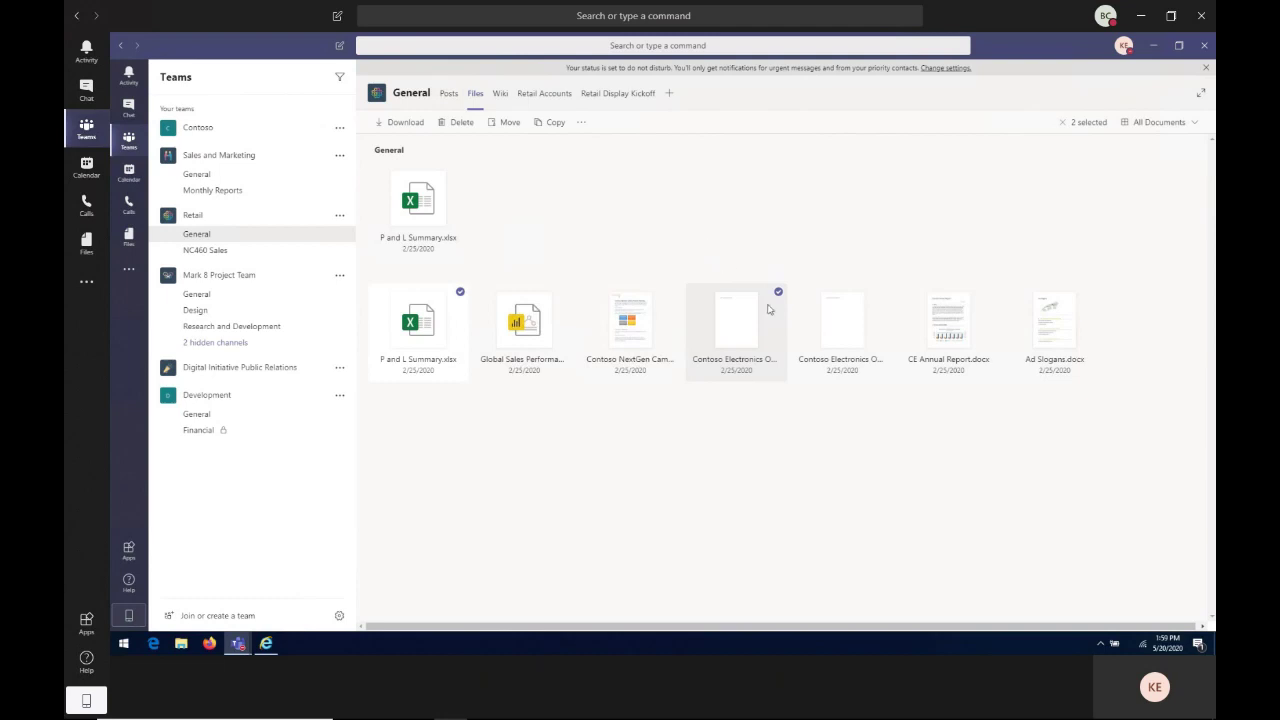
left_click(696, 243)
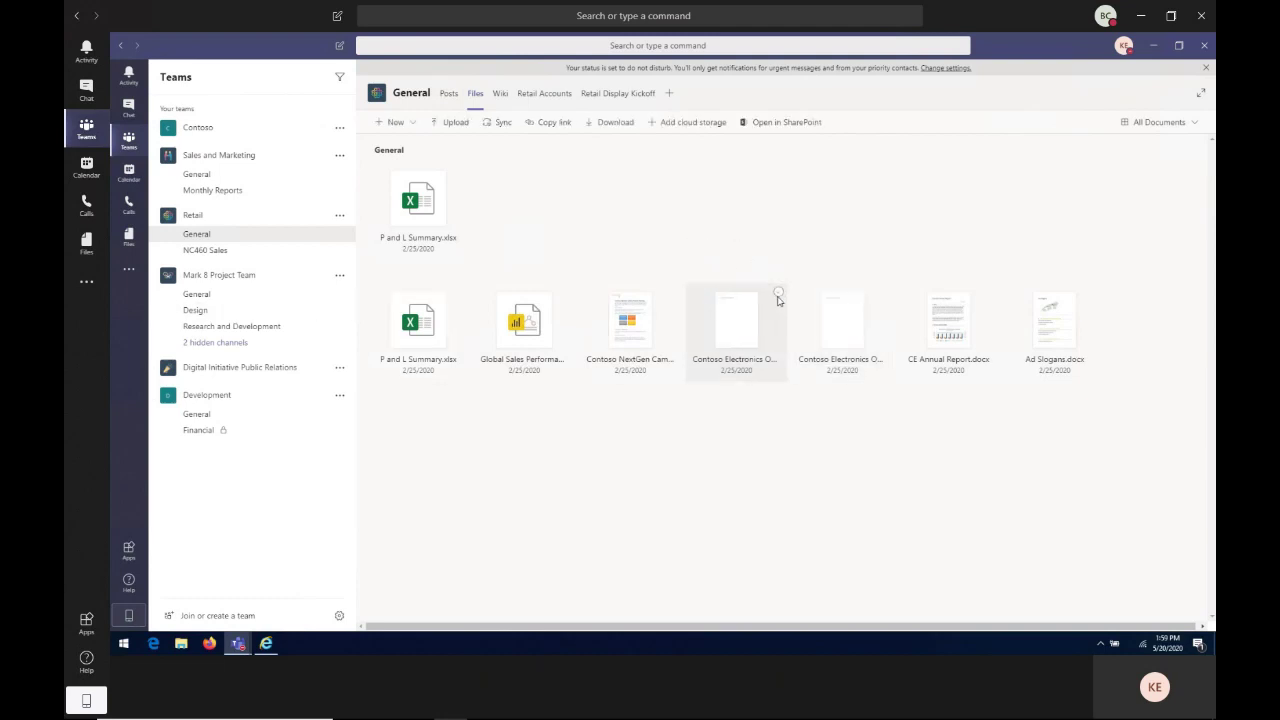
left_click(673, 292)
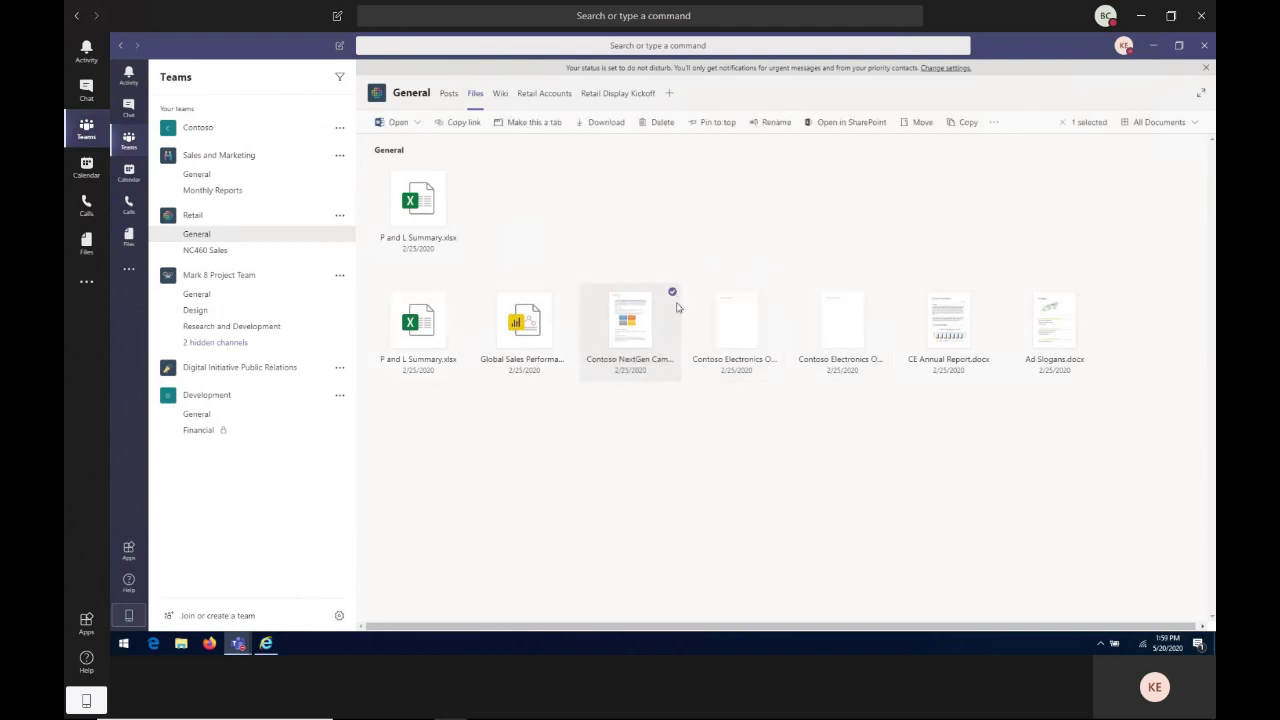
left_click(710, 122)
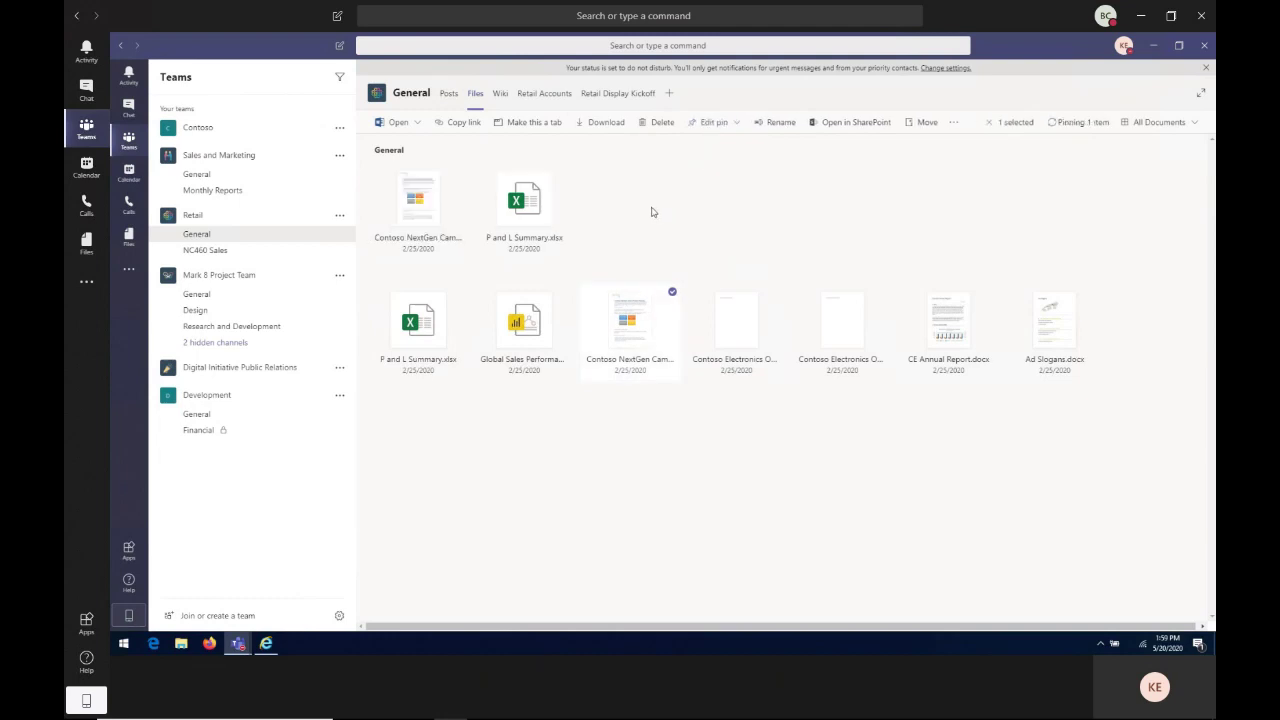
Step: Switch to the NC460 Sales channel and return to the Retail General channel's files to check the pinned documents
left_click(243, 256)
left_click(200, 238)
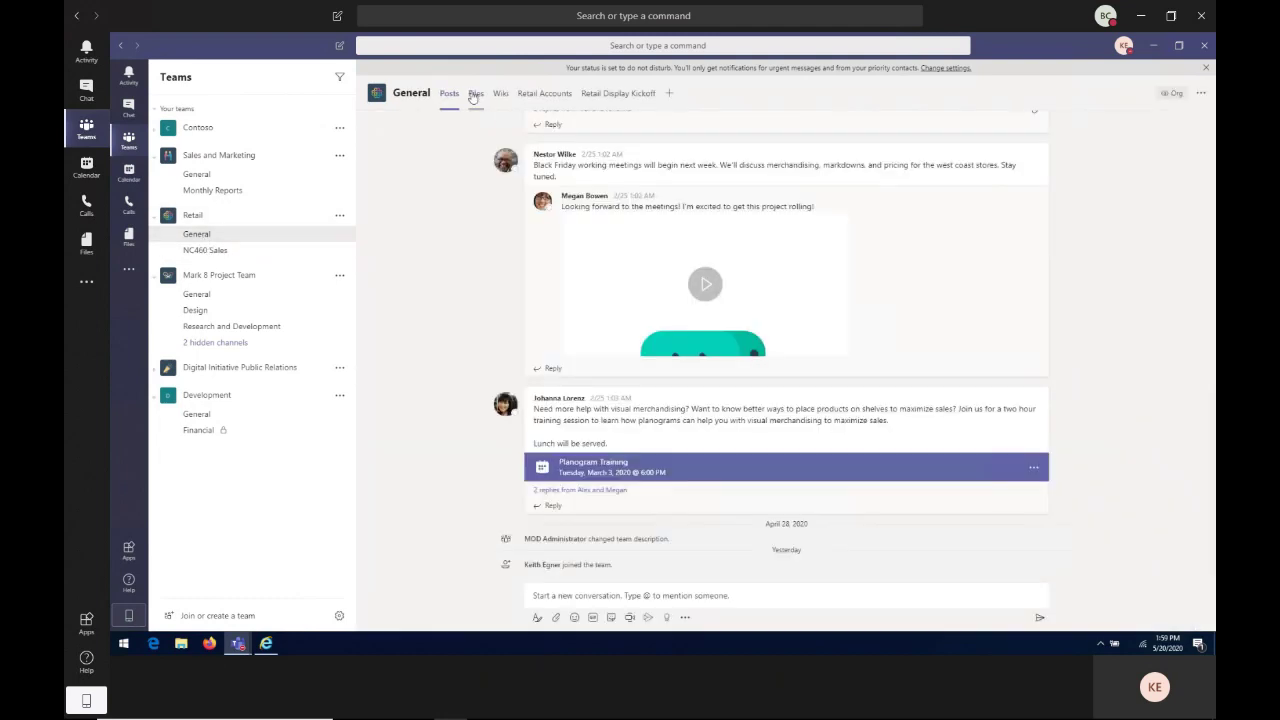
left_click(475, 94)
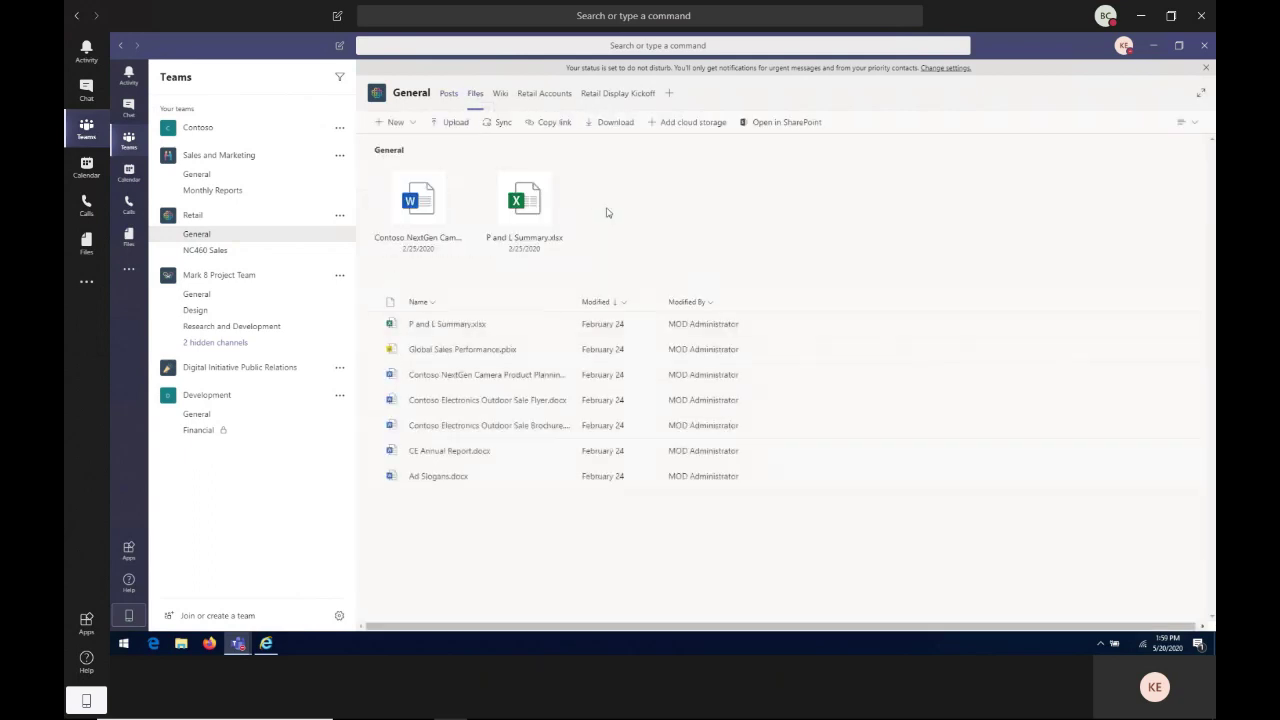